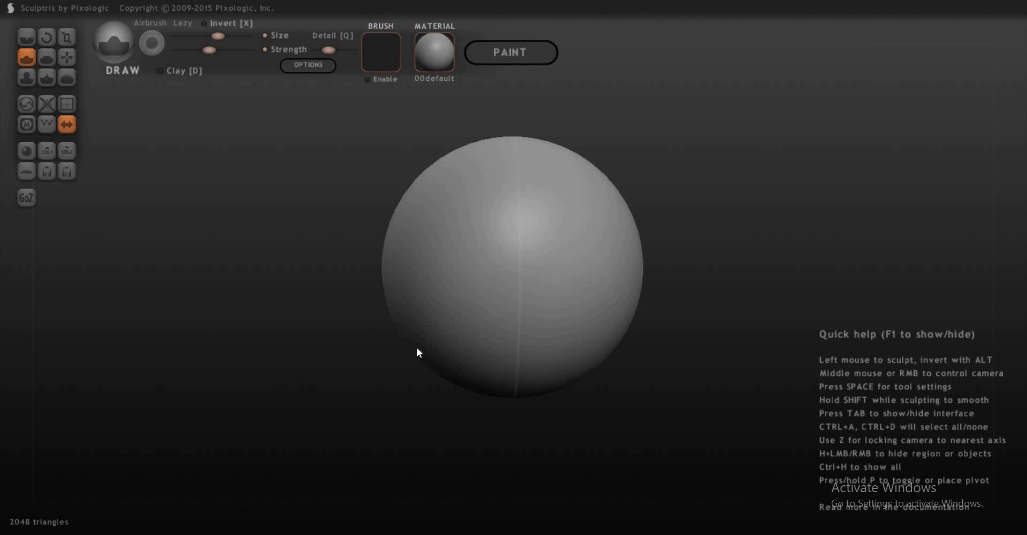
Switch to the browser and open the free download options on the Pixologic Sculptris web page
{"action": "key", "text": "alt+Tab"}
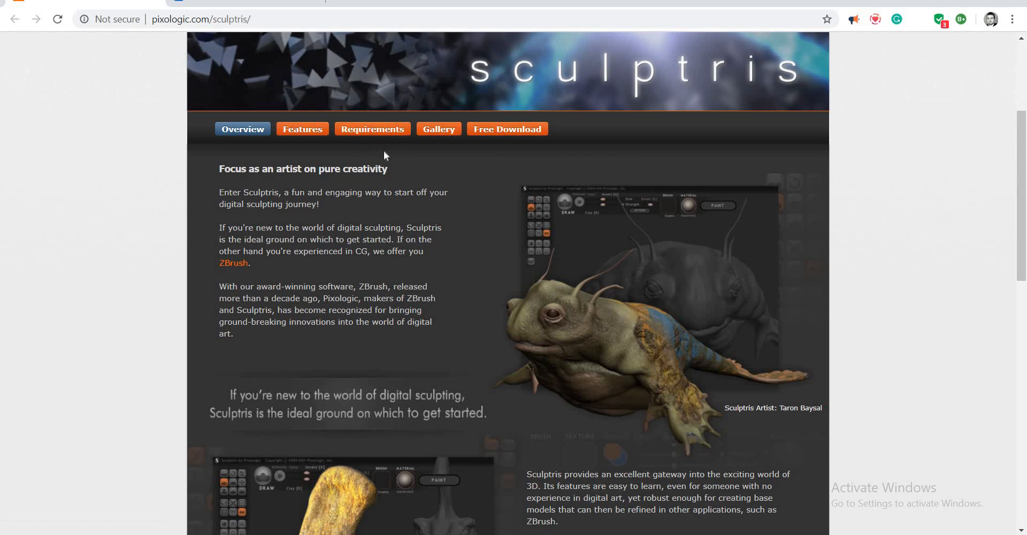
{"action": "left_click", "coordinate": [504, 130]}
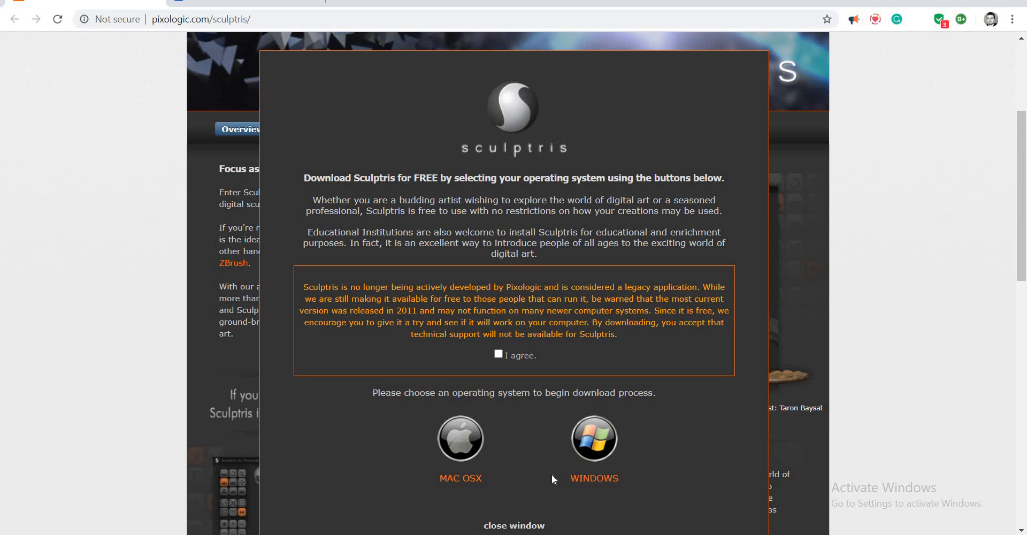
{"action": "left_click", "coordinate": [511, 374]}
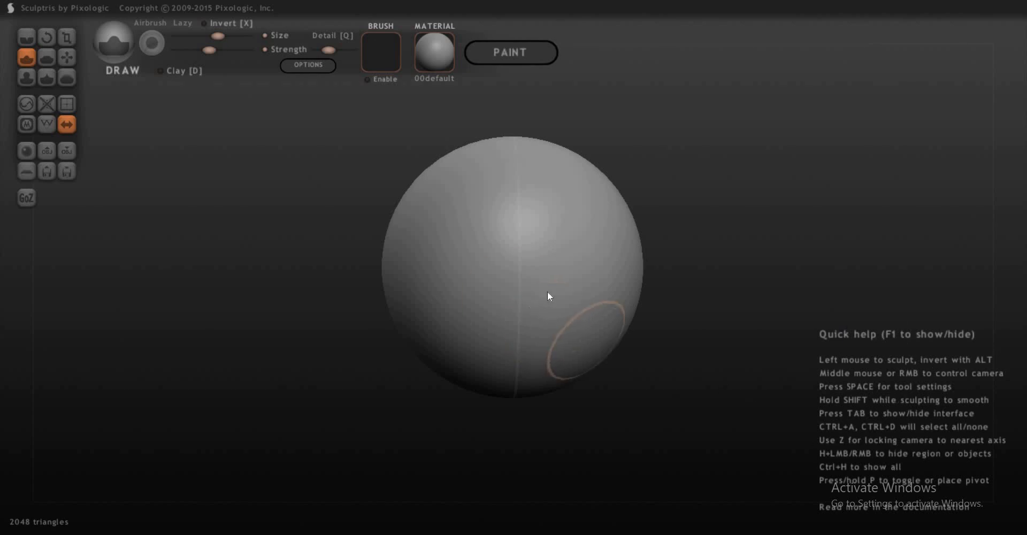
Toggle the quick help overlay on and off, leaving it hidden
{"action": "key", "text": "F1"}
{"action": "key", "text": "F1"}
{"action": "key", "text": "F1"}
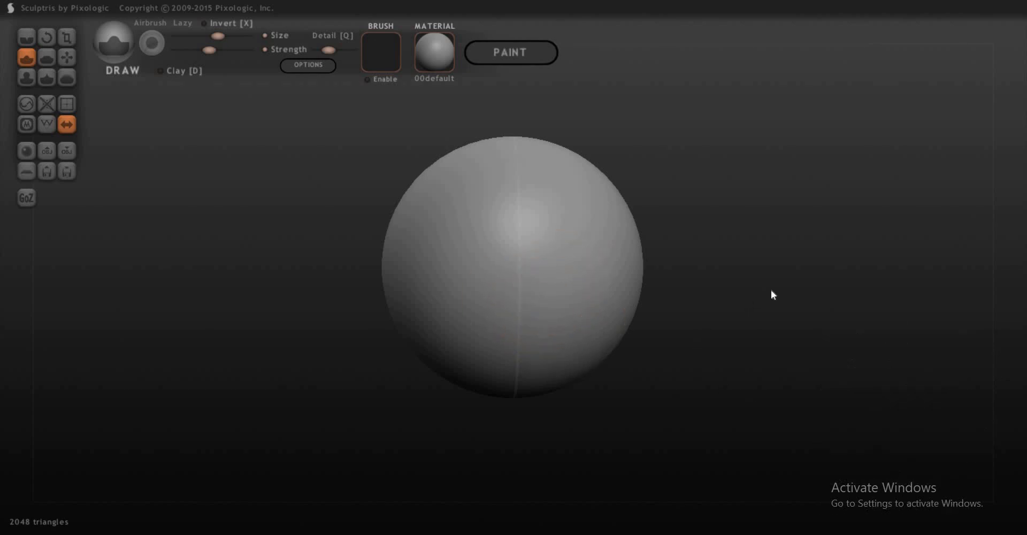
{"action": "key", "text": "F1"}
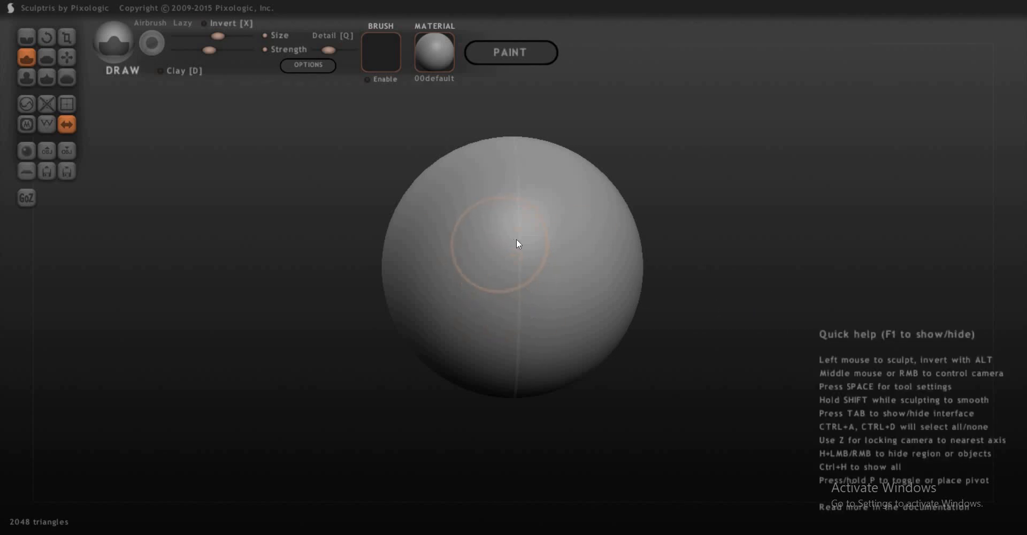
{"action": "key", "text": "F1"}
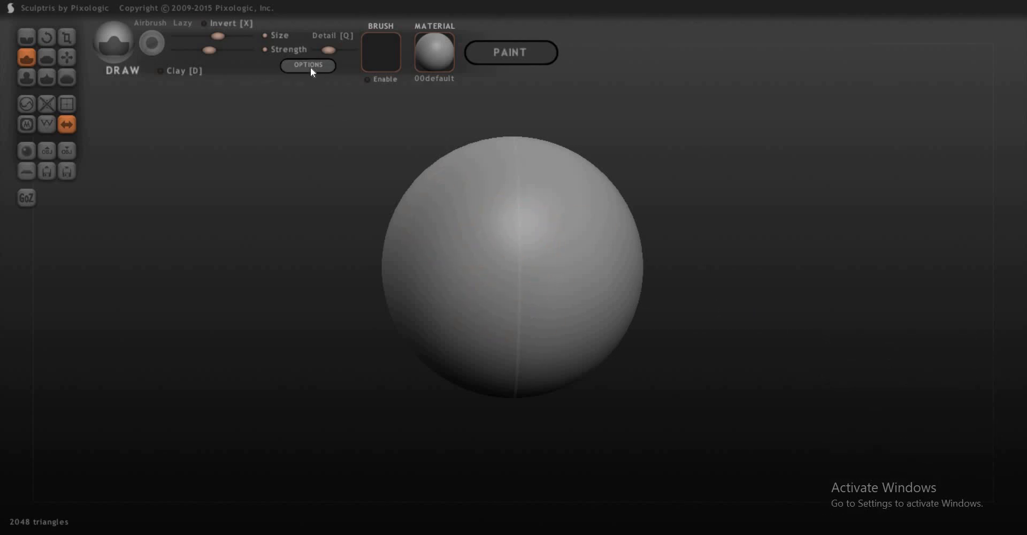
Save an image of the sphere to the Desktop as a PNG named sphere and close the sculpt options
{"action": "left_click", "coordinate": [312, 70]}
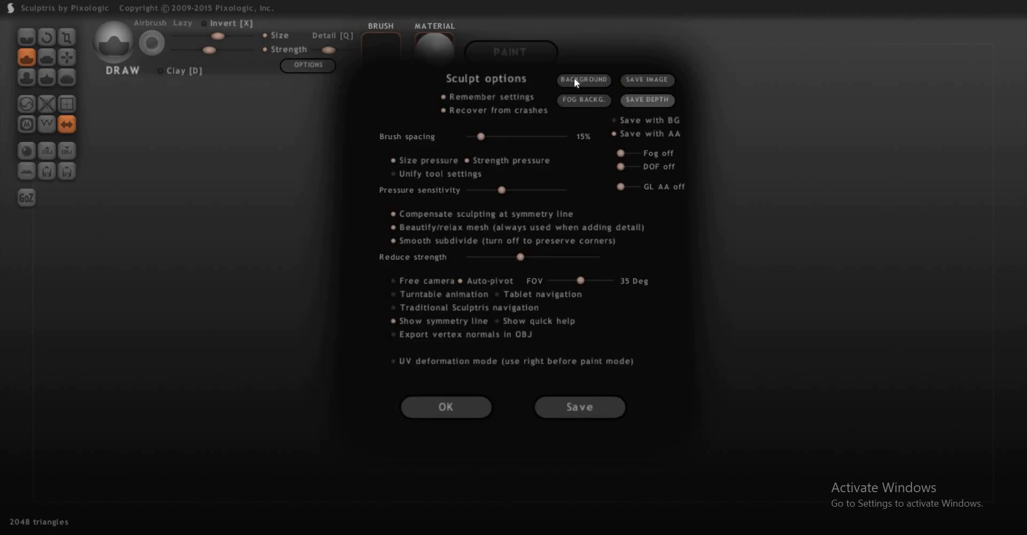
{"action": "left_click", "coordinate": [657, 82]}
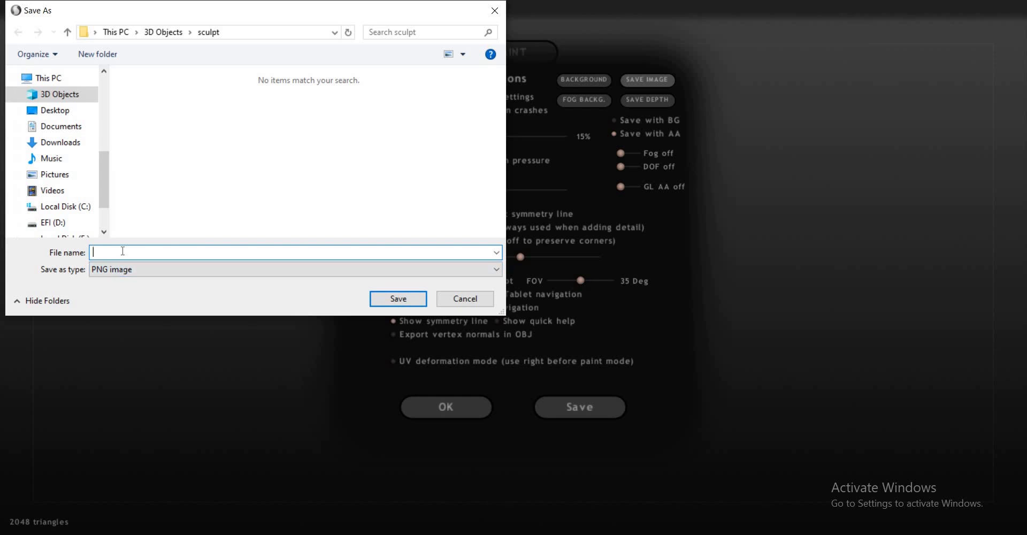
{"action": "type", "text": "sphere"}
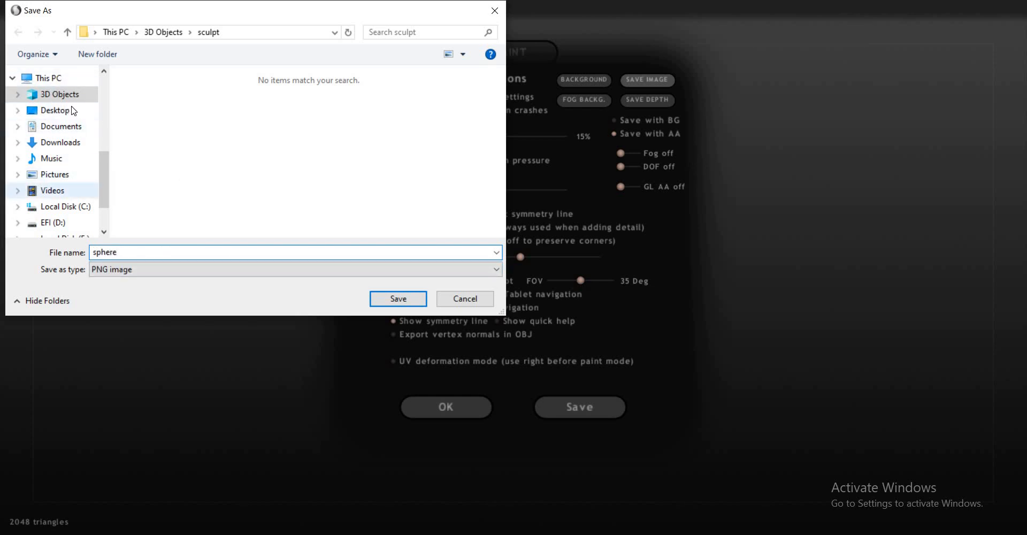
{"action": "left_click", "coordinate": [55, 110]}
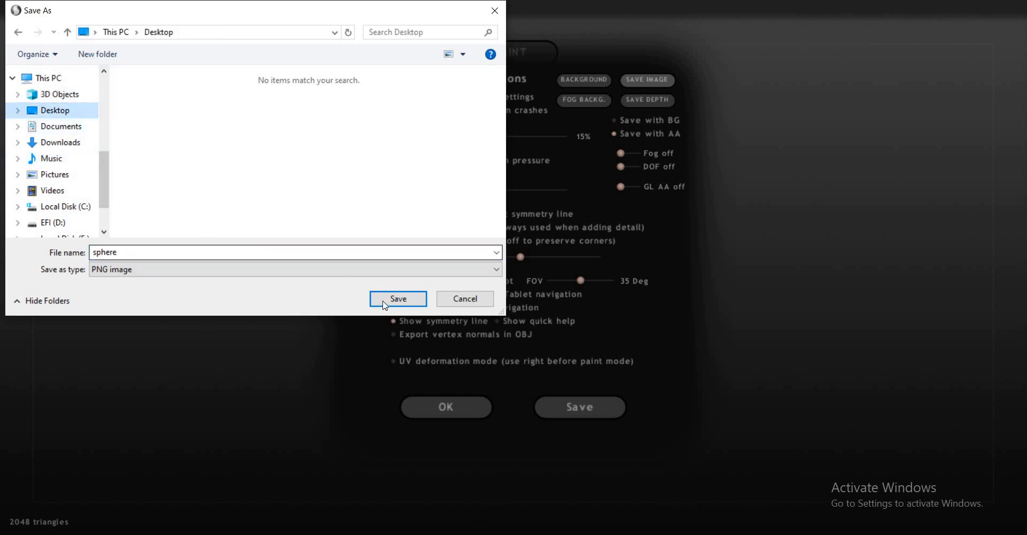
{"action": "left_click", "coordinate": [217, 268]}
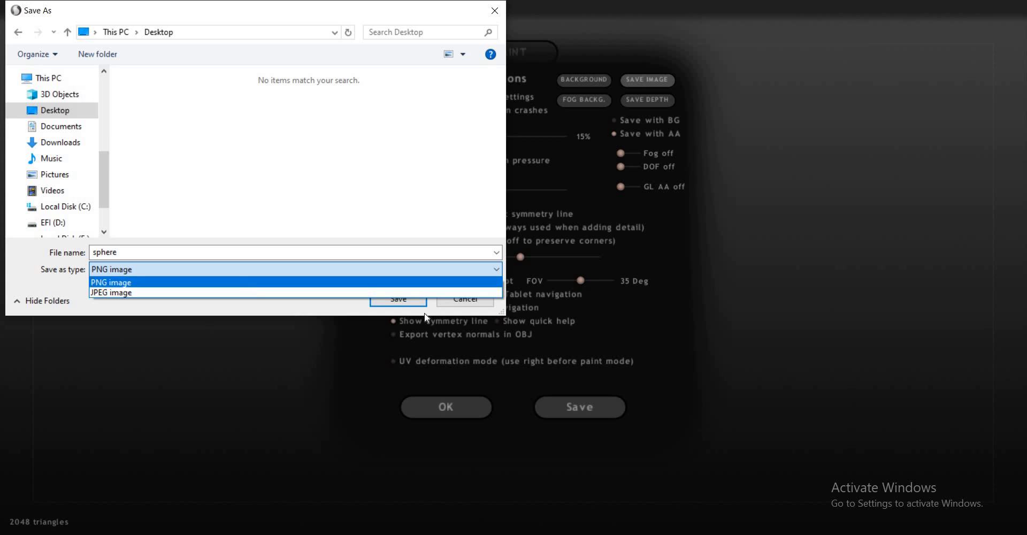
{"action": "left_click", "coordinate": [414, 301]}
{"action": "left_click", "coordinate": [410, 301]}
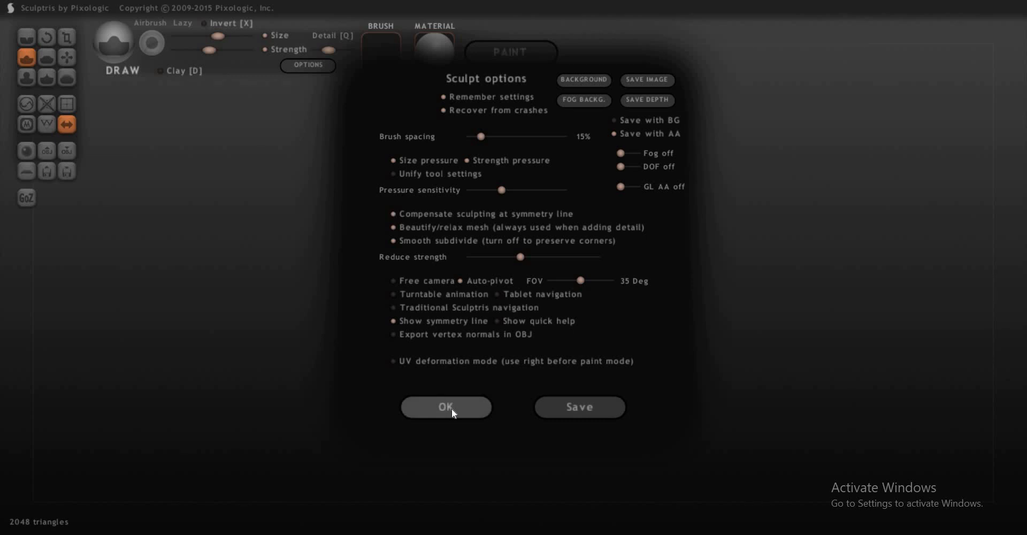
{"action": "left_click", "coordinate": [451, 408]}
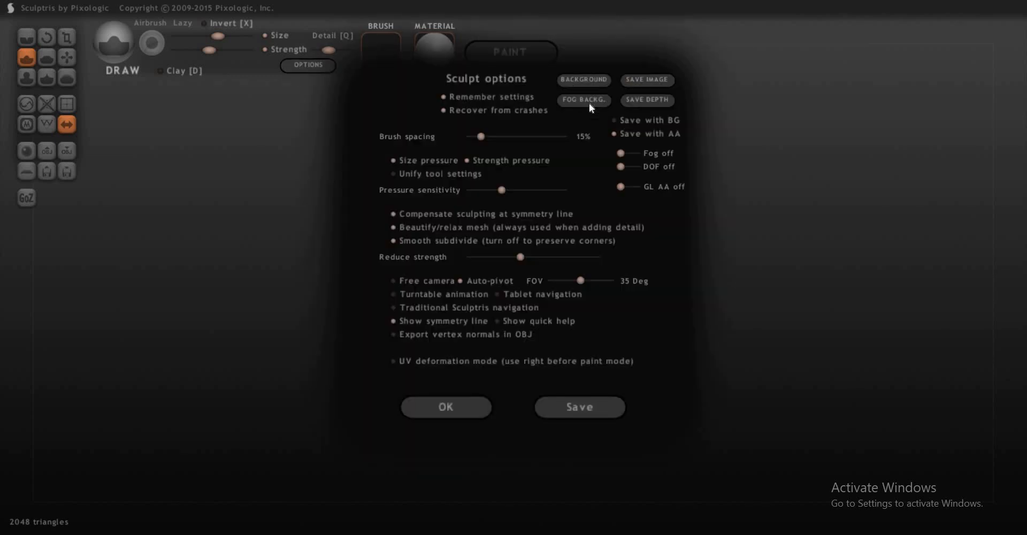
Load the SculptBG_stan image from the Desktop as the viewport background and close the sculpt options
{"action": "left_click", "coordinate": [585, 81]}
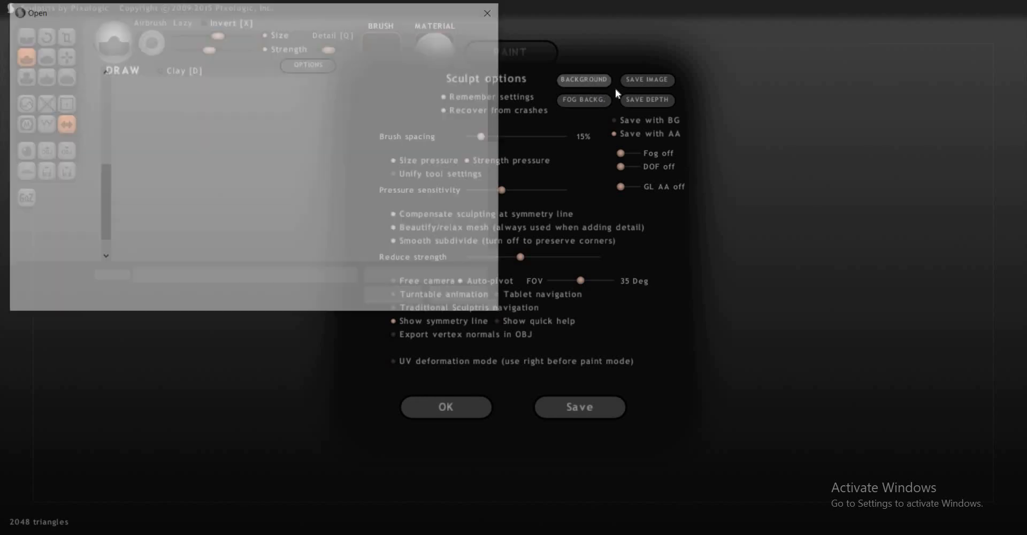
{"action": "left_click", "coordinate": [46, 111]}
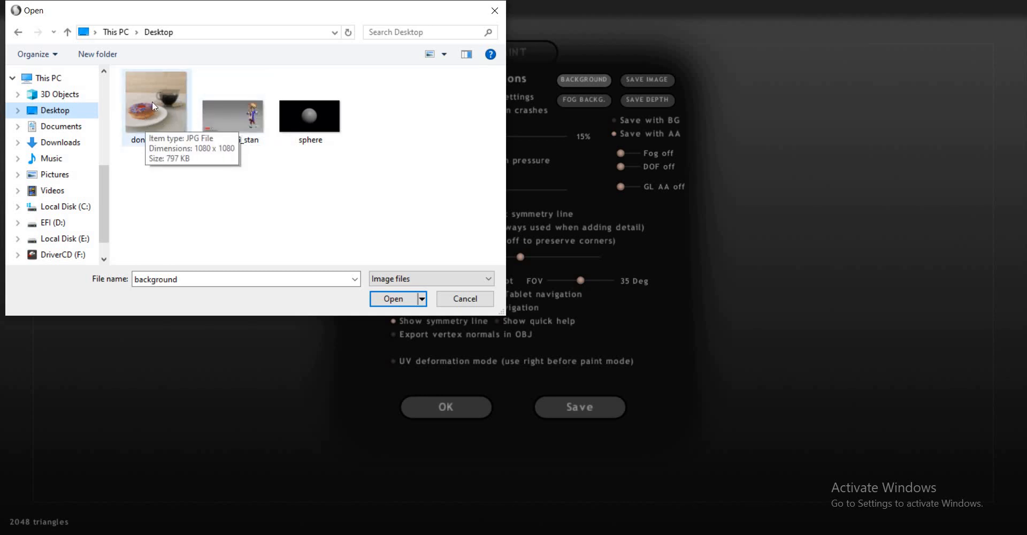
{"action": "left_click", "coordinate": [247, 123]}
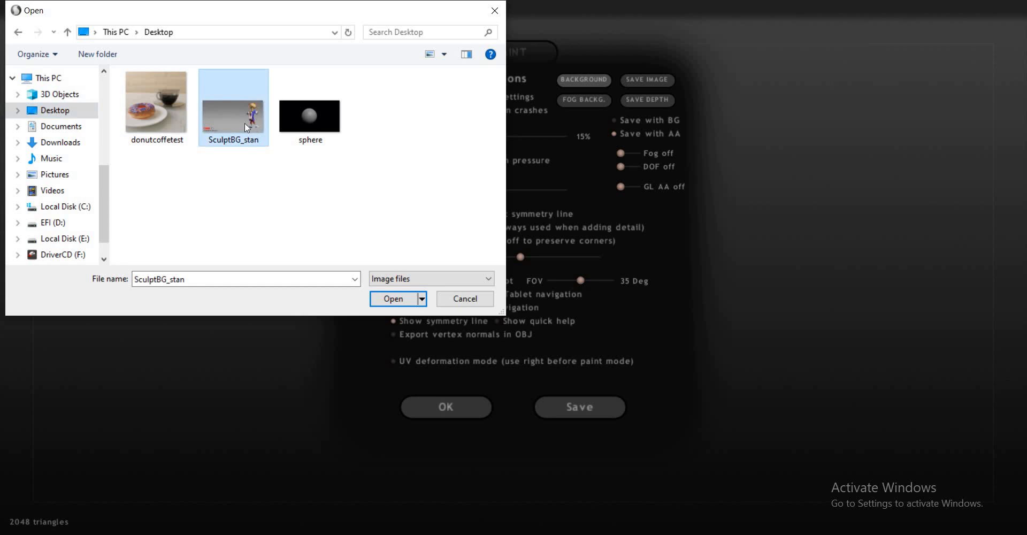
{"action": "left_click", "coordinate": [402, 299]}
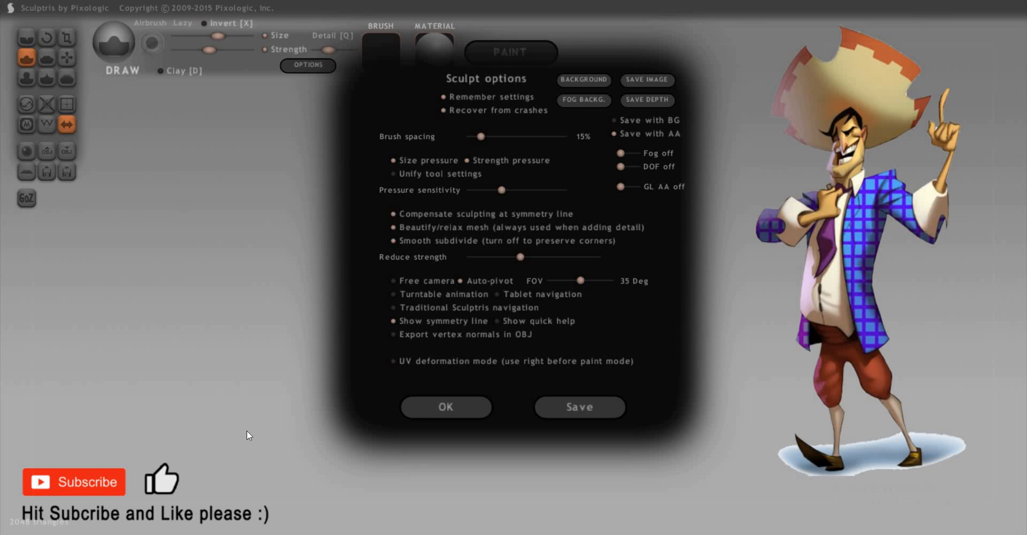
{"action": "left_click", "coordinate": [468, 407]}
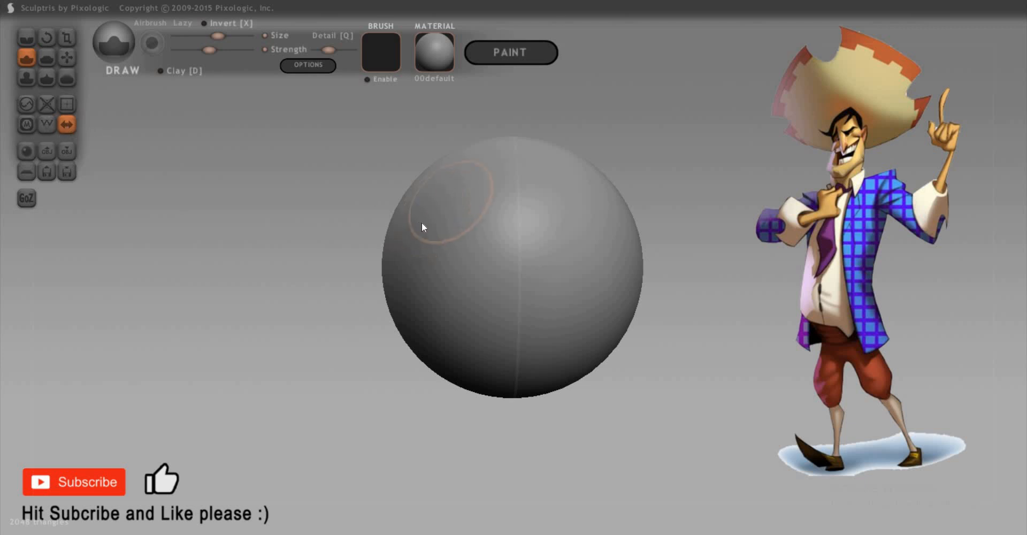
Try a few Draw brush strokes on the front of the sphere and undo them
{"action": "left_click", "coordinate": [510, 227]}
{"action": "mouse_move", "coordinate": [447, 278]}
{"action": "left_mouse_down"}
{"action": "mouse_move", "coordinate": [438, 229]}
{"action": "mouse_move", "coordinate": [420, 256]}
{"action": "mouse_move", "coordinate": [446, 270]}
{"action": "mouse_move", "coordinate": [297, 206]}
{"action": "mouse_move", "coordinate": [394, 226]}
{"action": "mouse_move", "coordinate": [448, 200]}
{"action": "left_mouse_up"}
{"action": "key", "text": "ctrl+z"}
{"action": "key", "text": "ctrl+z"}
{"action": "key", "text": "ctrl+z"}
Sculpt mirrored bumps on the upper sides of the sphere with the Draw brush and return to the front view
{"action": "left_click_drag", "start_coordinate": [485, 229], "coordinate": [486, 262]}
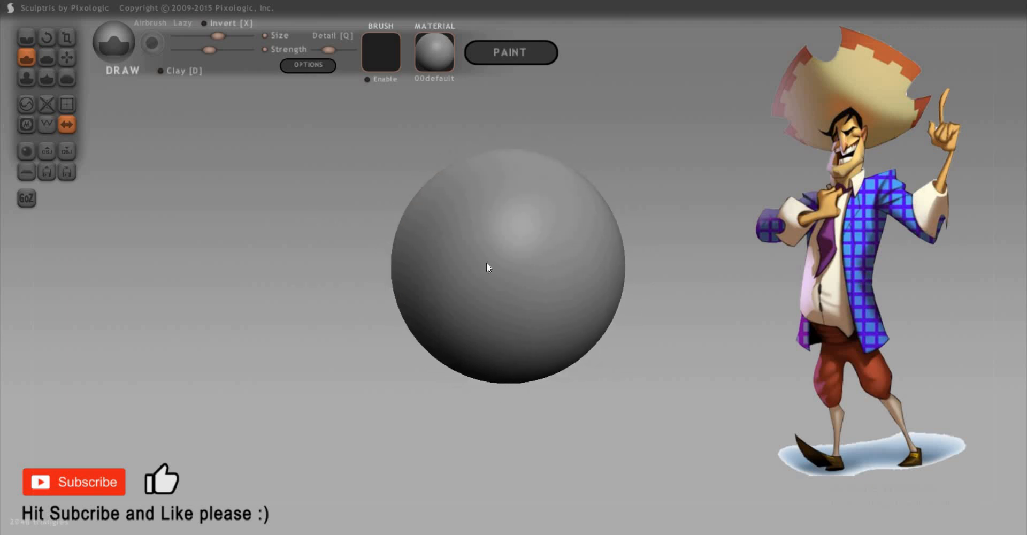
{"action": "left_click_drag", "start_coordinate": [495, 230], "coordinate": [458, 219]}
{"action": "left_click_drag", "start_coordinate": [345, 274], "coordinate": [243, 229]}
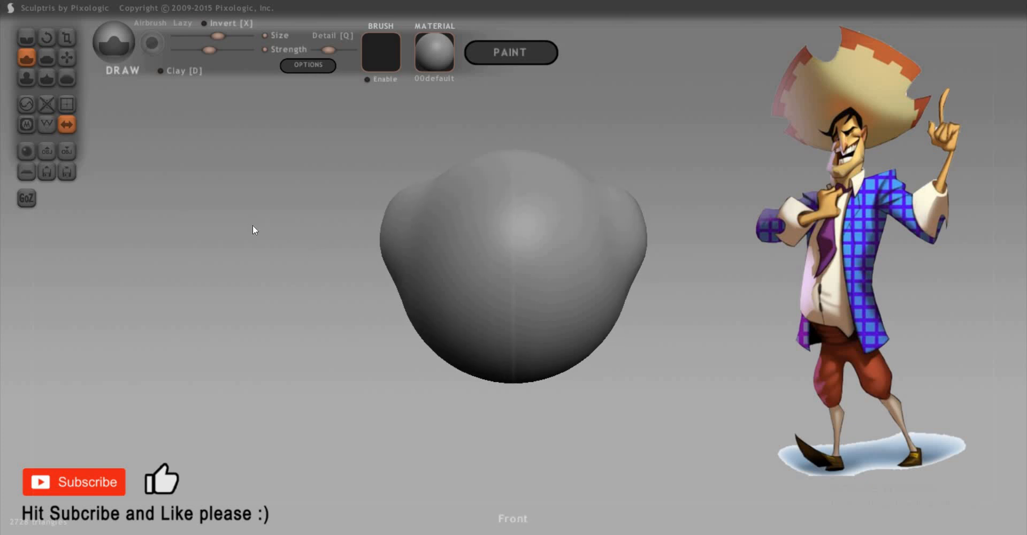
Show the mesh wireframe and enable the Clay option for the Draw brush
{"action": "key", "text": "w"}
{"action": "mouse_move", "coordinate": [321, 230]}
{"action": "left_mouse_down"}
{"action": "mouse_move", "coordinate": [245, 239]}
{"action": "mouse_move", "coordinate": [286, 243]}
{"action": "mouse_move", "coordinate": [112, 114]}
{"action": "left_mouse_up"}
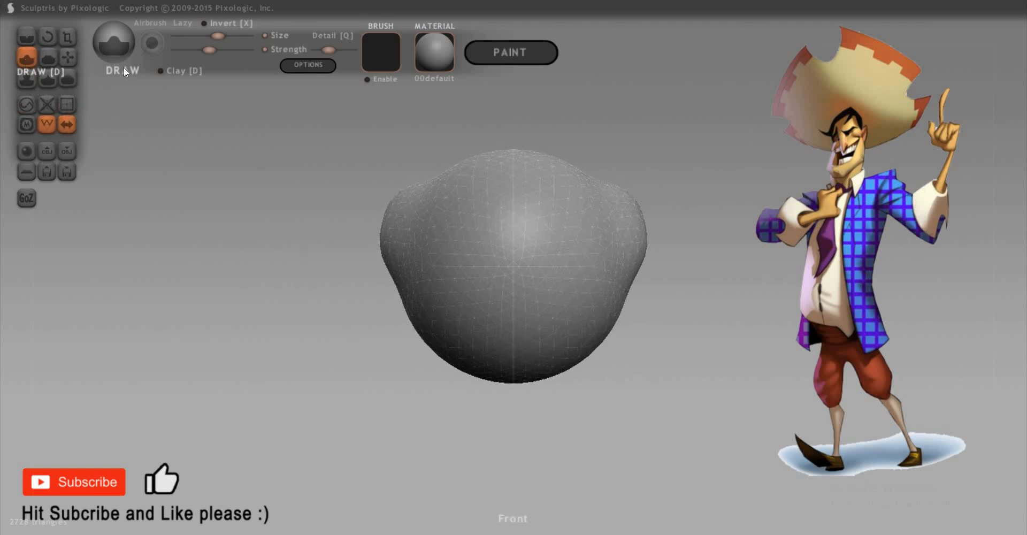
{"action": "left_click", "coordinate": [161, 71]}
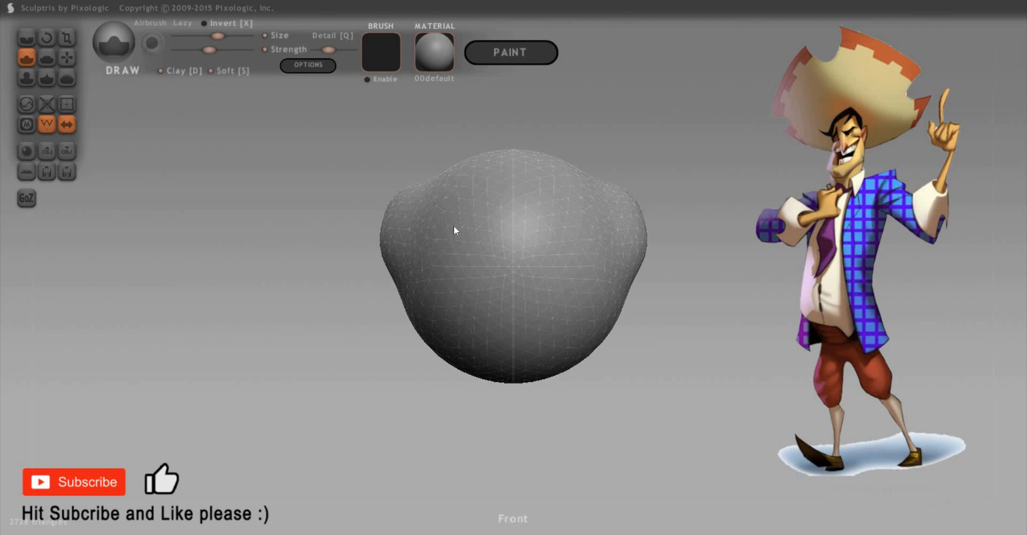
Sculpt thick soft clay strokes down the front and around the sides of the sphere
{"action": "mouse_move", "coordinate": [464, 206]}
{"action": "left_mouse_down"}
{"action": "mouse_move", "coordinate": [471, 261]}
{"action": "mouse_move", "coordinate": [460, 155]}
{"action": "mouse_move", "coordinate": [478, 265]}
{"action": "left_mouse_up"}
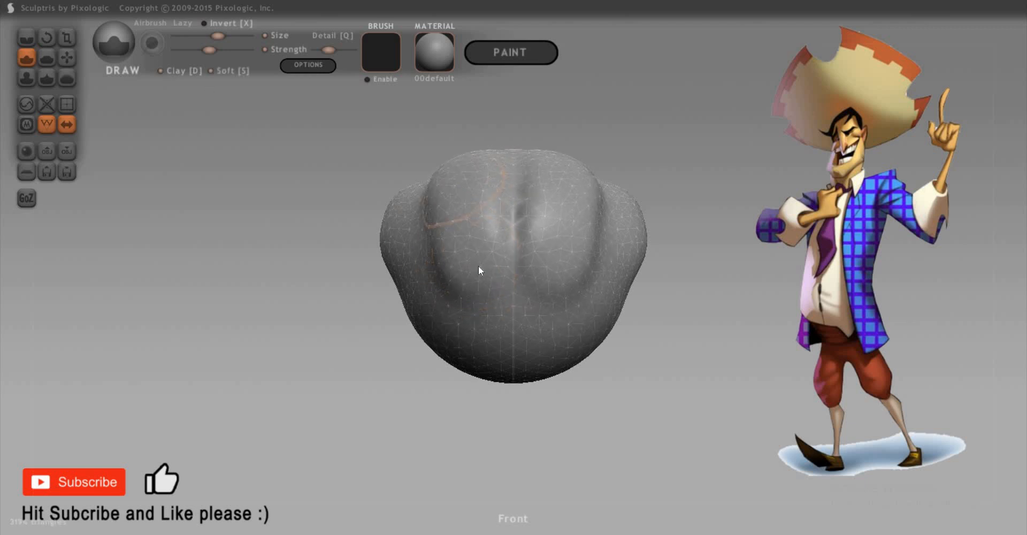
{"action": "mouse_move", "coordinate": [447, 145]}
{"action": "left_mouse_down"}
{"action": "mouse_move", "coordinate": [476, 265]}
{"action": "mouse_move", "coordinate": [475, 237]}
{"action": "mouse_move", "coordinate": [418, 191]}
{"action": "mouse_move", "coordinate": [463, 335]}
{"action": "left_mouse_up"}
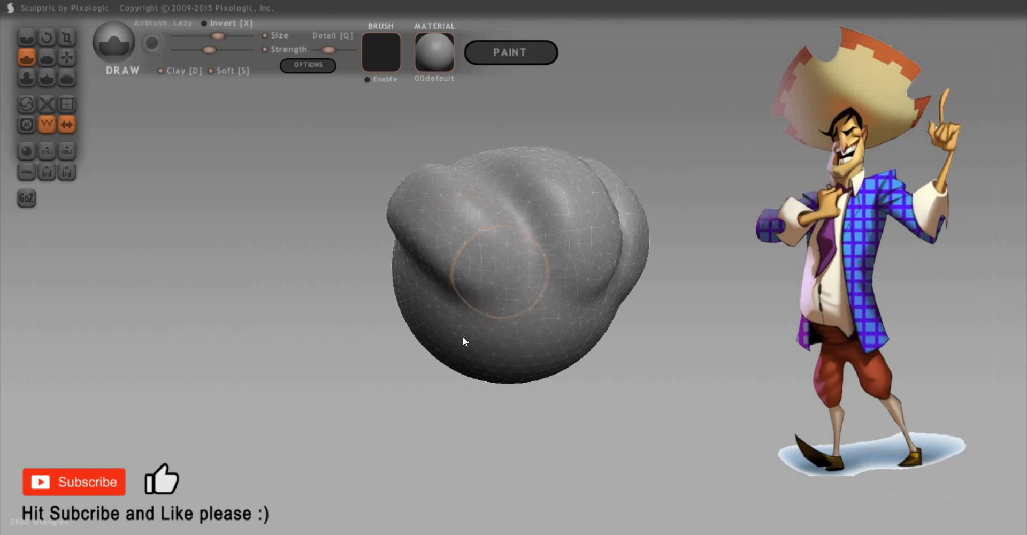
{"action": "mouse_move", "coordinate": [387, 293]}
{"action": "left_mouse_down"}
{"action": "mouse_move", "coordinate": [380, 284]}
{"action": "mouse_move", "coordinate": [506, 296]}
{"action": "mouse_move", "coordinate": [391, 279]}
{"action": "mouse_move", "coordinate": [524, 279]}
{"action": "mouse_move", "coordinate": [392, 271]}
{"action": "mouse_move", "coordinate": [482, 286]}
{"action": "mouse_move", "coordinate": [328, 208]}
{"action": "left_mouse_up"}
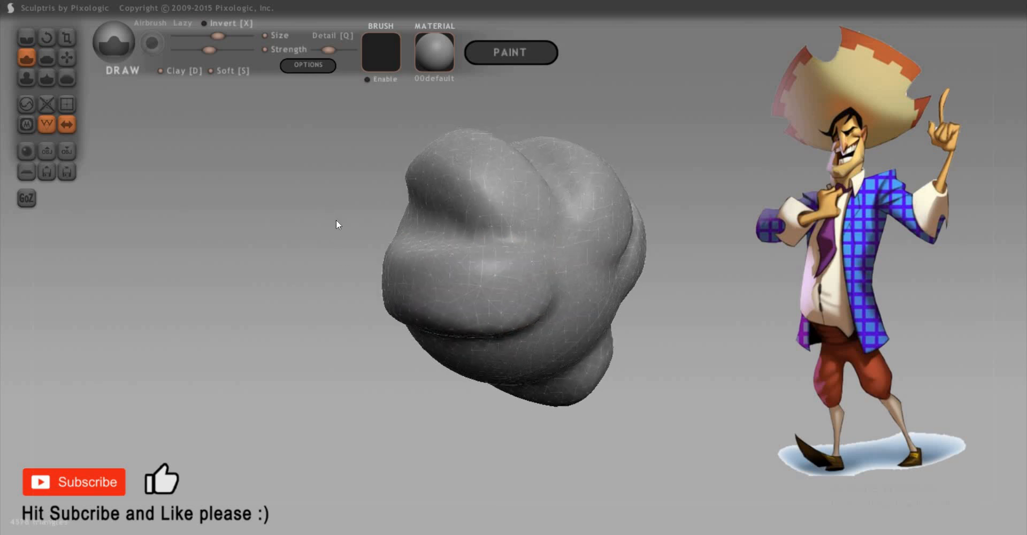
Undo all the sculpted strokes back to the plain sphere
{"action": "key", "text": "ctrl+z"}
{"action": "key", "text": "ctrl+z"}
{"action": "key", "text": "ctrl+z"}
{"action": "key", "text": "ctrl+z"}
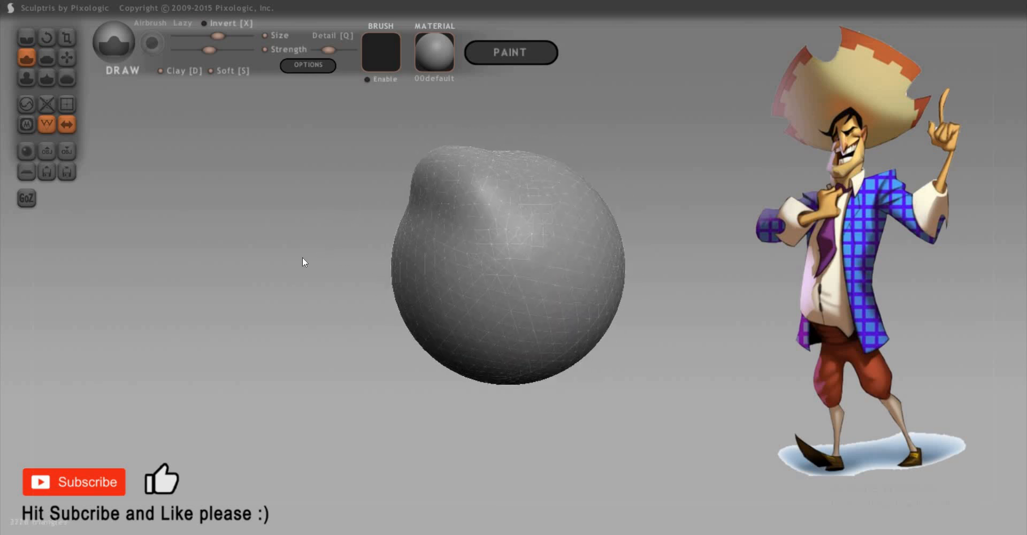
{"action": "key", "text": "ctrl+z"}
{"action": "key", "text": "ctrl+z"}
{"action": "key", "text": "ctrl+z"}
{"action": "key", "text": "ctrl+z"}
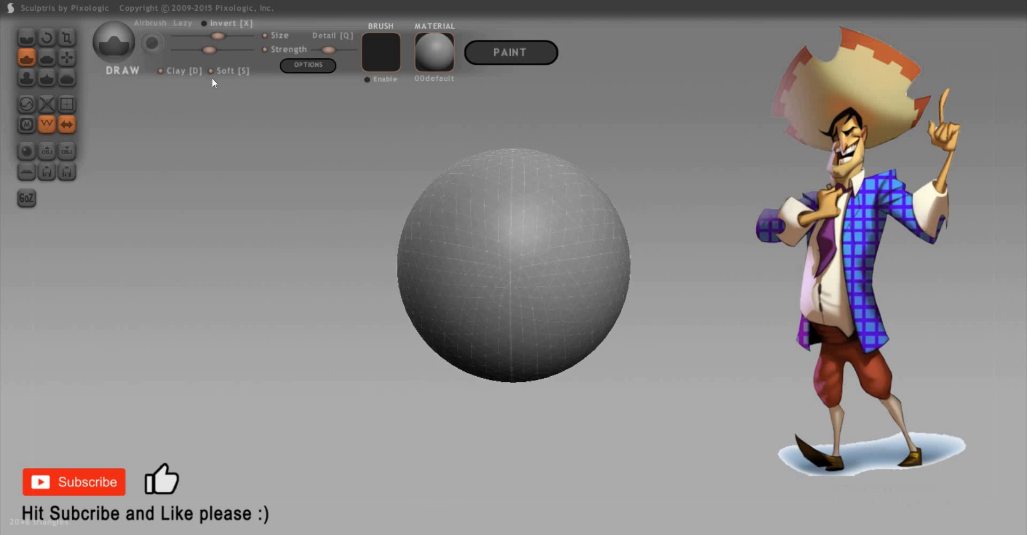
Turn off Soft for the Draw brush and sculpt a clay stroke down the front of the sphere
{"action": "left_click", "coordinate": [206, 71]}
{"action": "right_click_drag", "start_coordinate": [425, 232], "coordinate": [476, 251]}
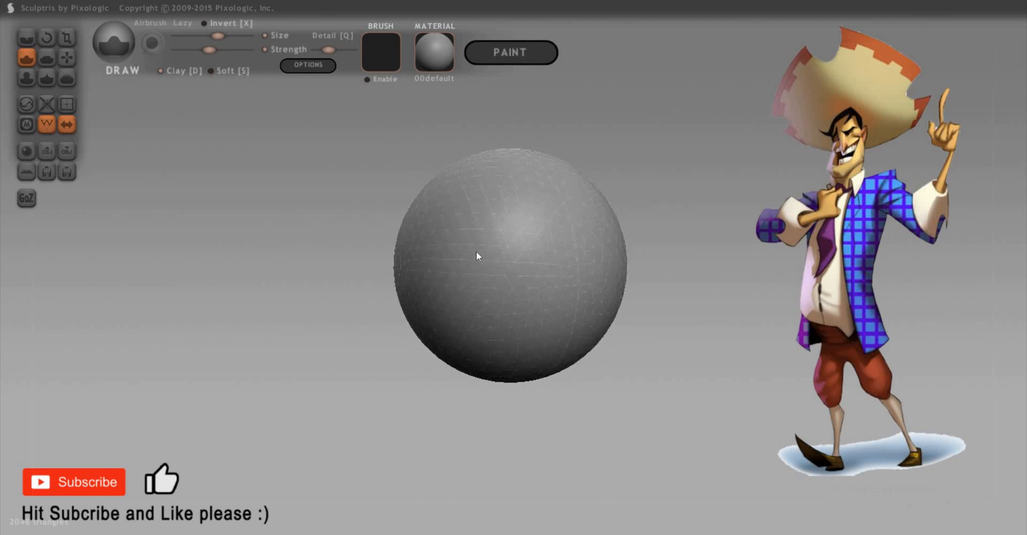
{"action": "left_click_drag", "start_coordinate": [472, 197], "coordinate": [495, 262]}
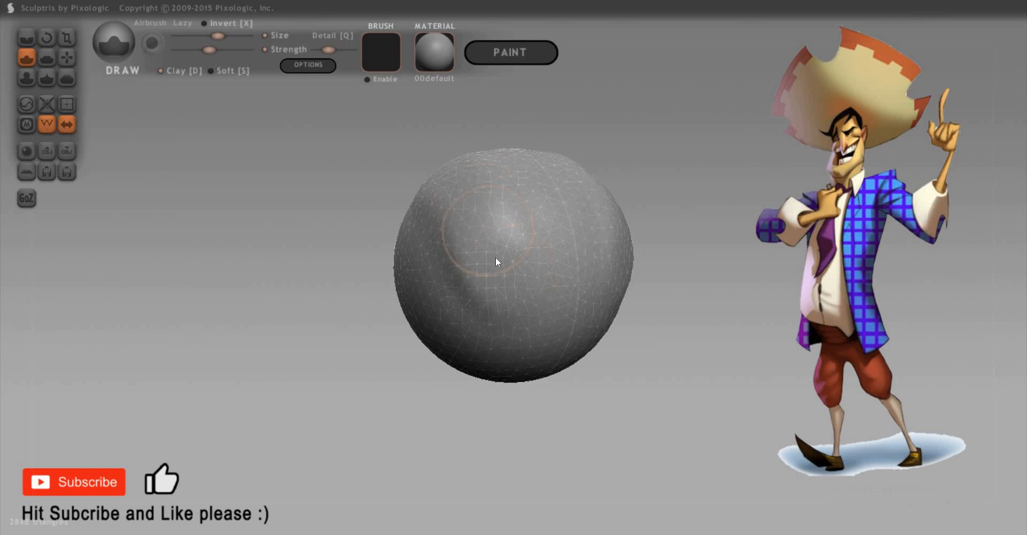
{"action": "mouse_move", "coordinate": [507, 183]}
{"action": "right_mouse_down"}
{"action": "mouse_move", "coordinate": [341, 190]}
{"action": "mouse_move", "coordinate": [408, 207]}
{"action": "mouse_move", "coordinate": [400, 194]}
{"action": "right_mouse_up"}
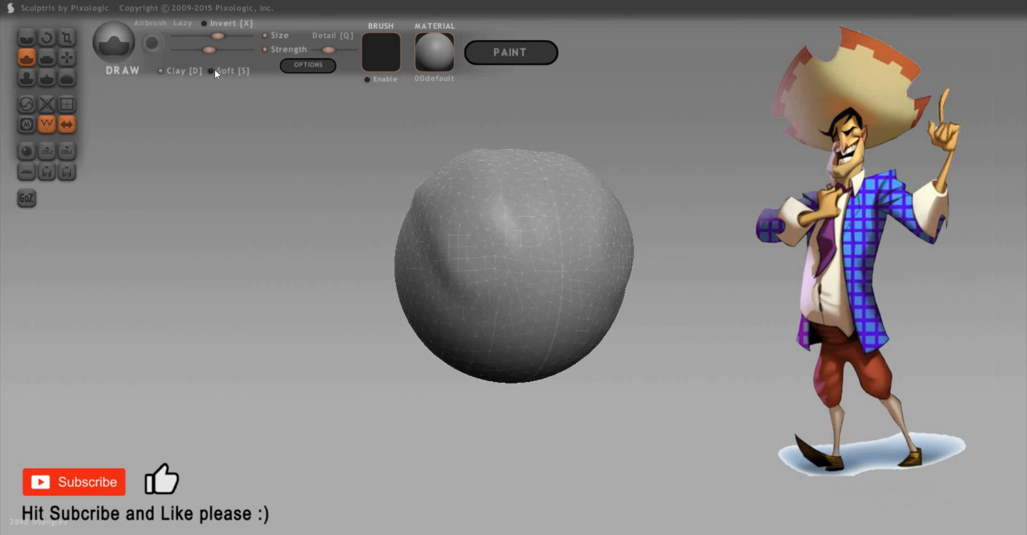
Sculpt more mirrored strokes on the sphere's front and sides, trying the Draw brush with different Soft and Clay settings
{"action": "mouse_move", "coordinate": [499, 264]}
{"action": "left_mouse_down"}
{"action": "mouse_move", "coordinate": [431, 201]}
{"action": "mouse_move", "coordinate": [488, 248]}
{"action": "mouse_move", "coordinate": [453, 212]}
{"action": "mouse_move", "coordinate": [467, 204]}
{"action": "mouse_move", "coordinate": [436, 183]}
{"action": "mouse_move", "coordinate": [500, 155]}
{"action": "left_mouse_up"}
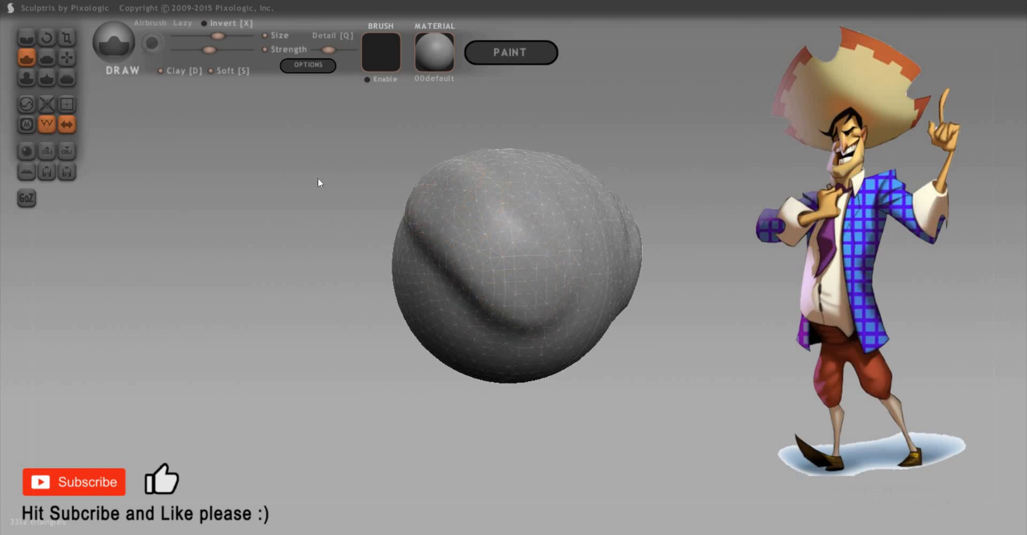
{"action": "mouse_move", "coordinate": [319, 182]}
{"action": "left_mouse_down"}
{"action": "mouse_move", "coordinate": [371, 192]}
{"action": "mouse_move", "coordinate": [363, 244]}
{"action": "mouse_move", "coordinate": [412, 193]}
{"action": "mouse_move", "coordinate": [486, 222]}
{"action": "mouse_move", "coordinate": [267, 152]}
{"action": "left_mouse_up"}
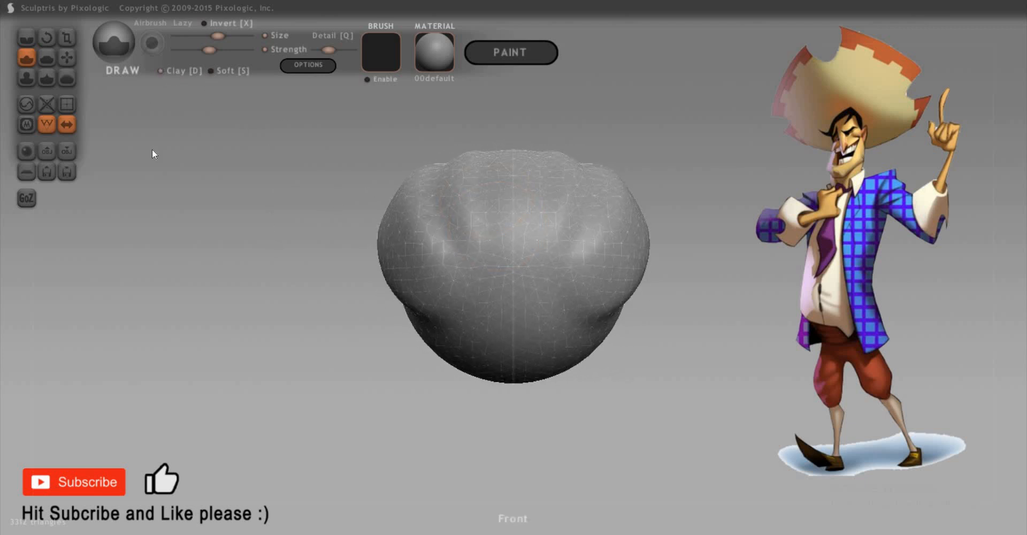
{"action": "mouse_move", "coordinate": [339, 175]}
{"action": "left_mouse_down"}
{"action": "mouse_move", "coordinate": [523, 294]}
{"action": "mouse_move", "coordinate": [426, 223]}
{"action": "mouse_move", "coordinate": [454, 207]}
{"action": "mouse_move", "coordinate": [432, 191]}
{"action": "mouse_move", "coordinate": [628, 322]}
{"action": "mouse_move", "coordinate": [663, 299]}
{"action": "mouse_move", "coordinate": [581, 330]}
{"action": "left_mouse_up"}
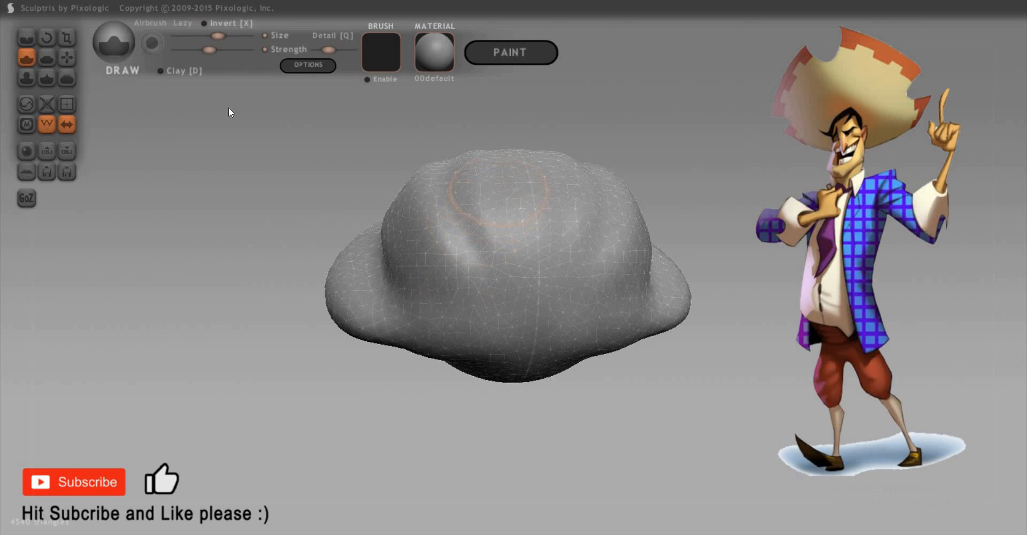
Re-enable Clay for the Draw brush and smooth the raised ridge along the side of the form
{"action": "key", "text": "d"}
{"action": "middle_click_drag", "start_coordinate": [374, 275], "coordinate": [450, 318]}
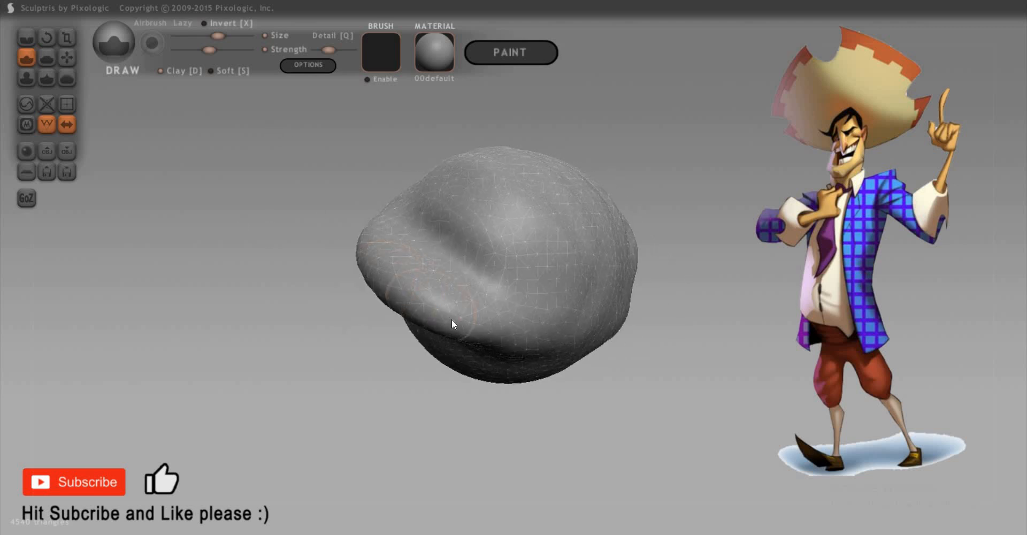
{"action": "mouse_move", "coordinate": [423, 265]}
{"action": "left_mouse_down", "text": "shift"}
{"action": "mouse_move", "coordinate": [422, 277]}
{"action": "mouse_move", "coordinate": [535, 301]}
{"action": "mouse_move", "coordinate": [509, 339]}
{"action": "mouse_move", "coordinate": [355, 223]}
{"action": "mouse_move", "coordinate": [415, 206]}
{"action": "mouse_move", "coordinate": [581, 252]}
{"action": "left_mouse_up", "text": "shift"}
{"action": "mouse_move", "coordinate": [581, 249]}
{"action": "right_mouse_down"}
{"action": "mouse_move", "coordinate": [560, 273]}
{"action": "mouse_move", "coordinate": [603, 289]}
{"action": "right_mouse_up"}
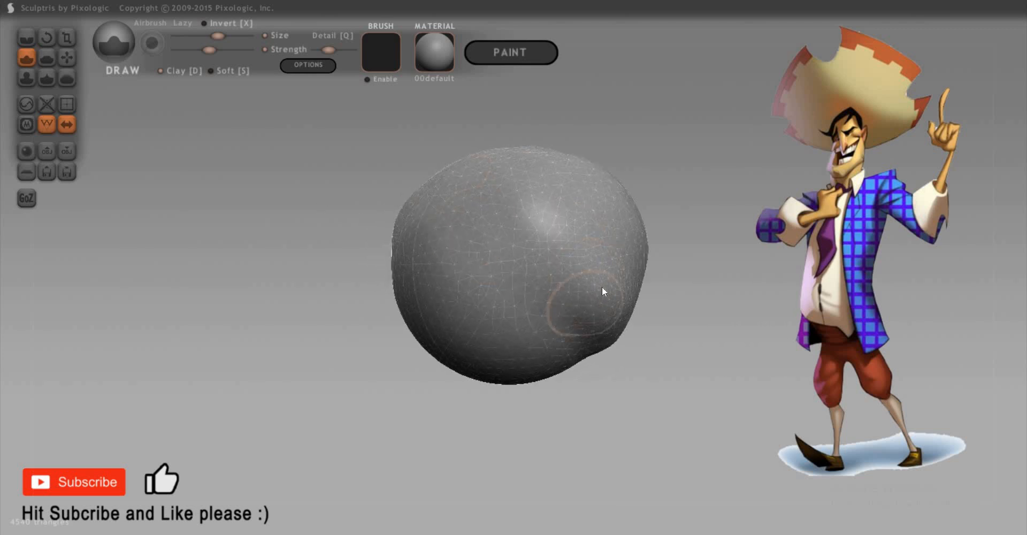
Orbit and zoom around the sculpted form and align the view to the front
{"action": "right_click_drag", "start_coordinate": [487, 323], "coordinate": [554, 298]}
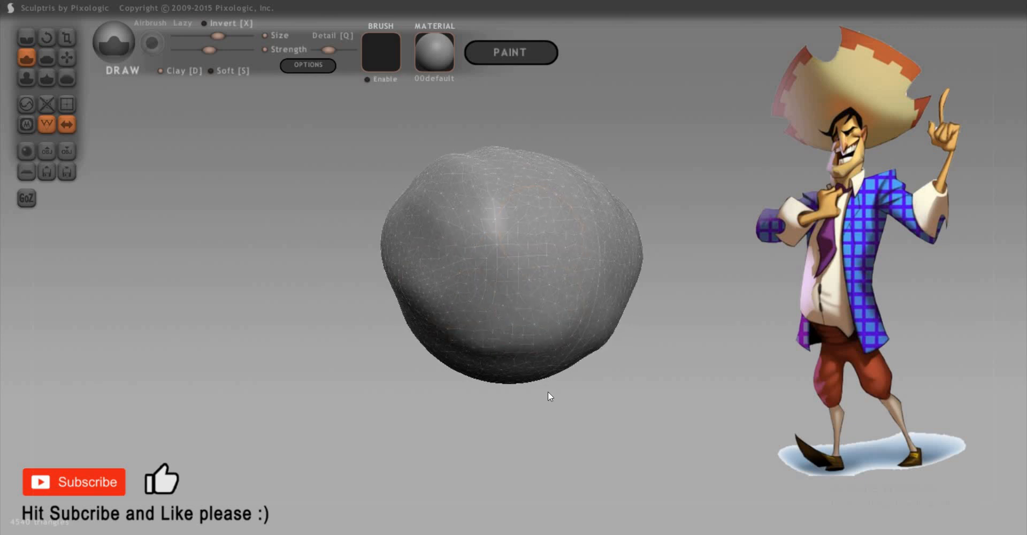
{"action": "mouse_move", "coordinate": [466, 227]}
{"action": "left_mouse_down", "text": "shift"}
{"action": "mouse_move", "coordinate": [724, 163]}
{"action": "mouse_move", "coordinate": [613, 166]}
{"action": "left_mouse_up", "text": "shift"}
{"action": "mouse_move", "coordinate": [614, 166]}
{"action": "right_mouse_down", "text": "shift"}
{"action": "mouse_move", "coordinate": [606, 136]}
{"action": "mouse_move", "coordinate": [583, 142]}
{"action": "right_mouse_up", "text": "shift"}
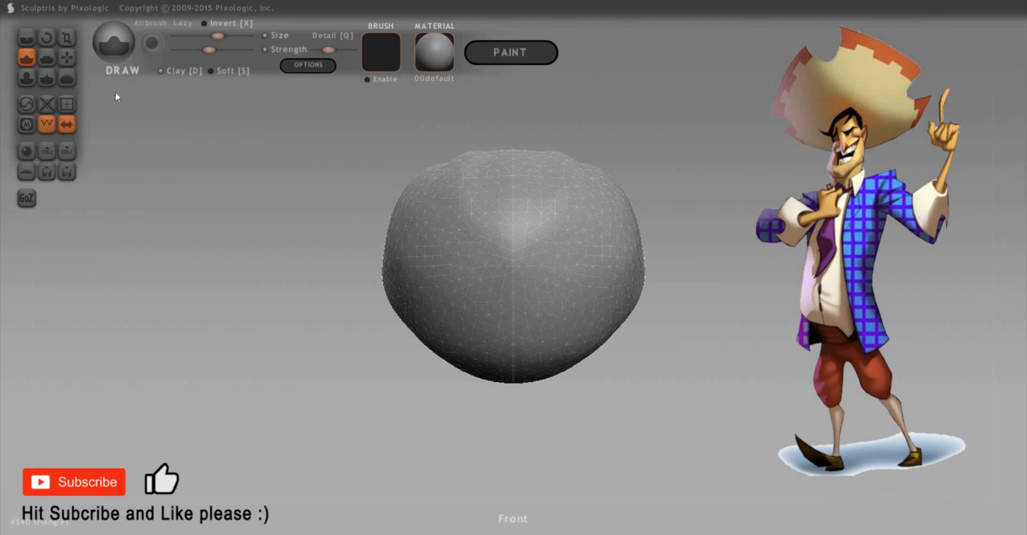
{"action": "mouse_move", "coordinate": [473, 279]}
{"action": "right_mouse_down"}
{"action": "mouse_move", "coordinate": [476, 268]}
{"action": "mouse_move", "coordinate": [403, 233]}
{"action": "right_mouse_up"}
{"action": "scroll", "coordinate": [403, 229], "scroll_direction": "up", "scroll_amount": 3}
{"action": "scroll", "coordinate": [221, 187], "scroll_direction": "down", "scroll_amount": 5}
{"action": "right_click_drag", "start_coordinate": [220, 187], "coordinate": [144, 140], "text": "shift"}
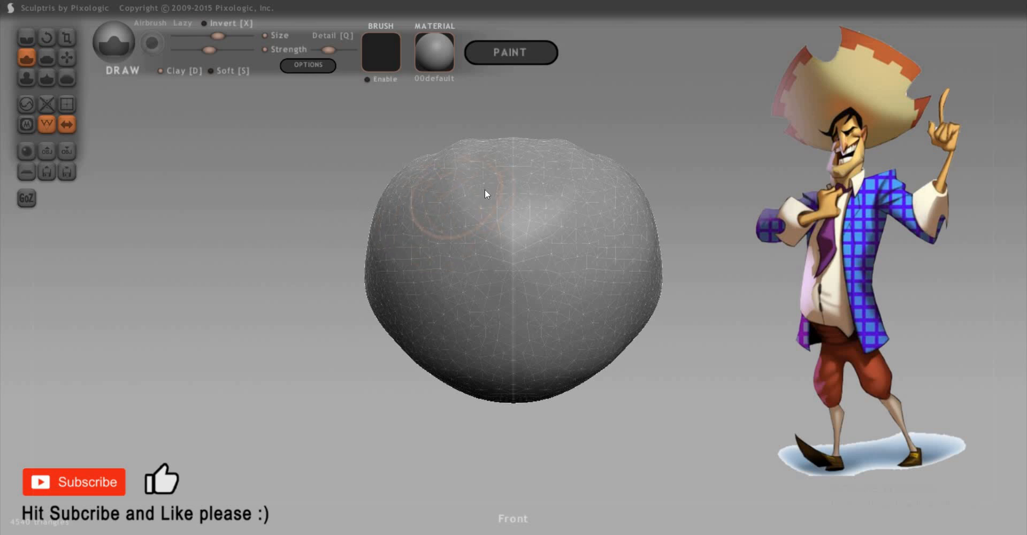
Lower the mesh density across the form's front, lower area and side with Reduce Brush strokes
{"action": "key", "text": "0"}
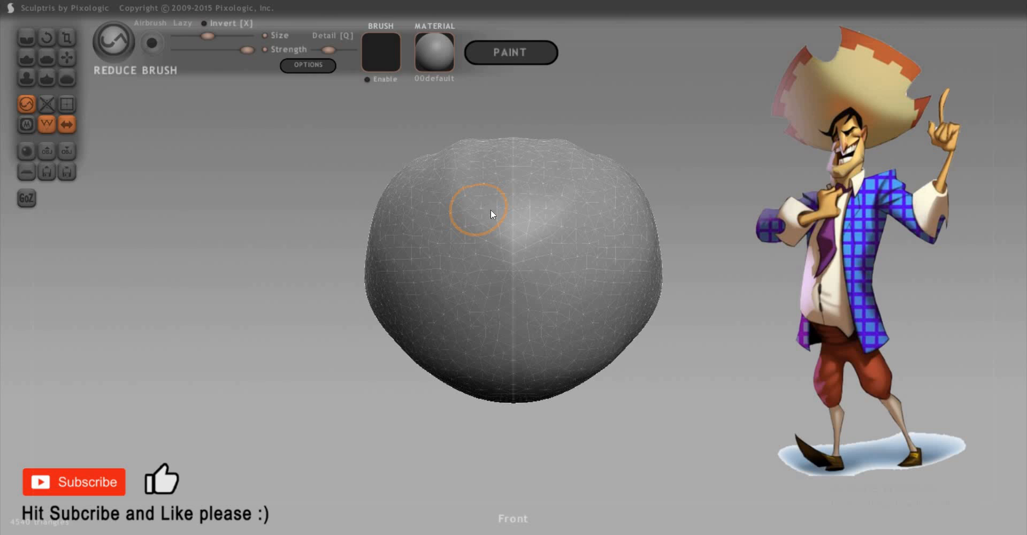
{"action": "mouse_move", "coordinate": [487, 209]}
{"action": "left_mouse_down"}
{"action": "mouse_move", "coordinate": [495, 202]}
{"action": "mouse_move", "coordinate": [488, 225]}
{"action": "mouse_move", "coordinate": [508, 274]}
{"action": "mouse_move", "coordinate": [476, 332]}
{"action": "mouse_move", "coordinate": [401, 268]}
{"action": "mouse_move", "coordinate": [378, 292]}
{"action": "left_mouse_up"}
{"action": "left_click_drag", "start_coordinate": [320, 268], "coordinate": [387, 236]}
{"action": "mouse_move", "coordinate": [504, 271]}
{"action": "left_mouse_down"}
{"action": "mouse_move", "coordinate": [468, 329]}
{"action": "mouse_move", "coordinate": [422, 261]}
{"action": "mouse_move", "coordinate": [488, 265]}
{"action": "left_mouse_up"}
{"action": "right_click_drag", "start_coordinate": [469, 227], "coordinate": [482, 184], "text": "shift"}
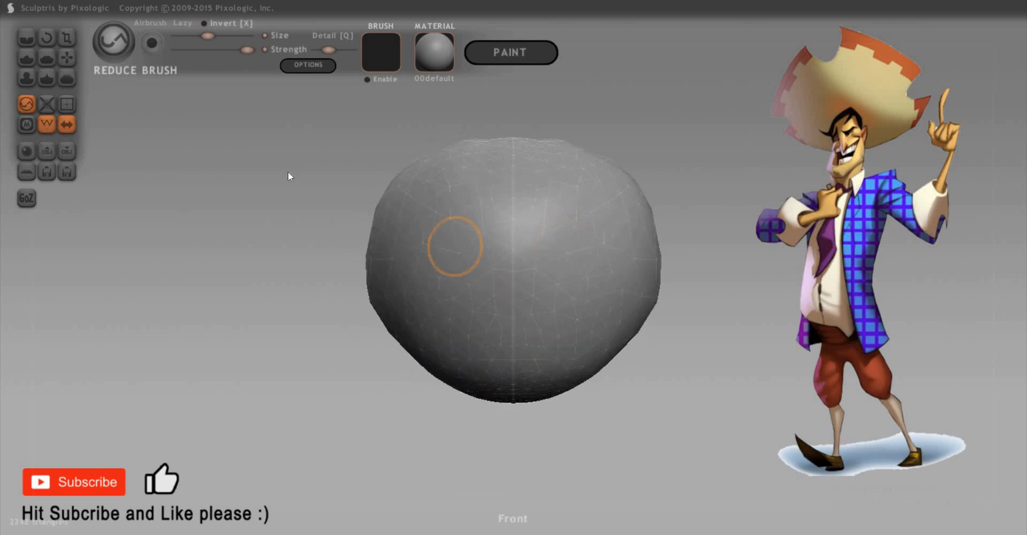
{"action": "left_click_drag", "start_coordinate": [456, 245], "coordinate": [484, 177]}
{"action": "left_click_drag", "start_coordinate": [377, 171], "coordinate": [266, 177]}
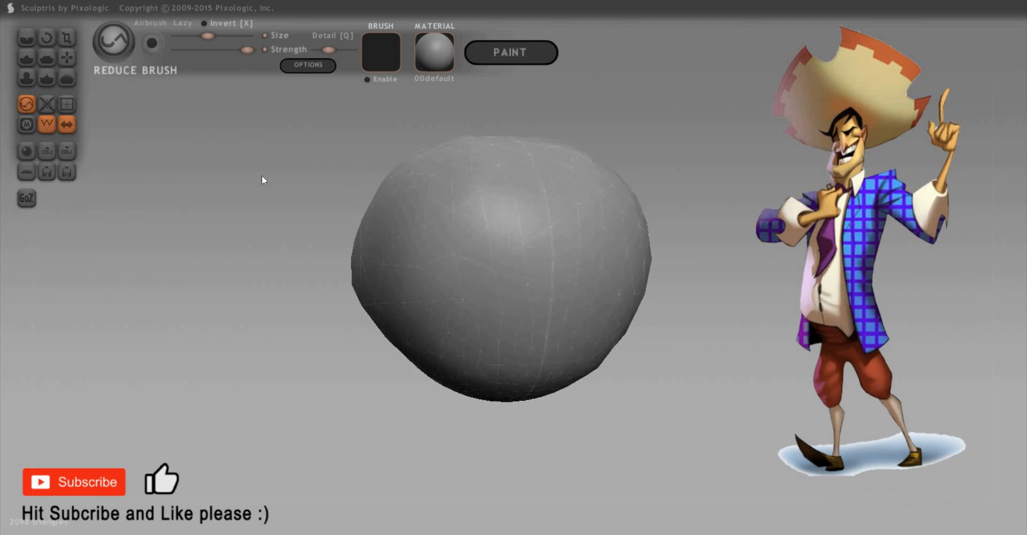
{"action": "right_click_drag", "start_coordinate": [514, 202], "coordinate": [486, 156], "text": "shift"}
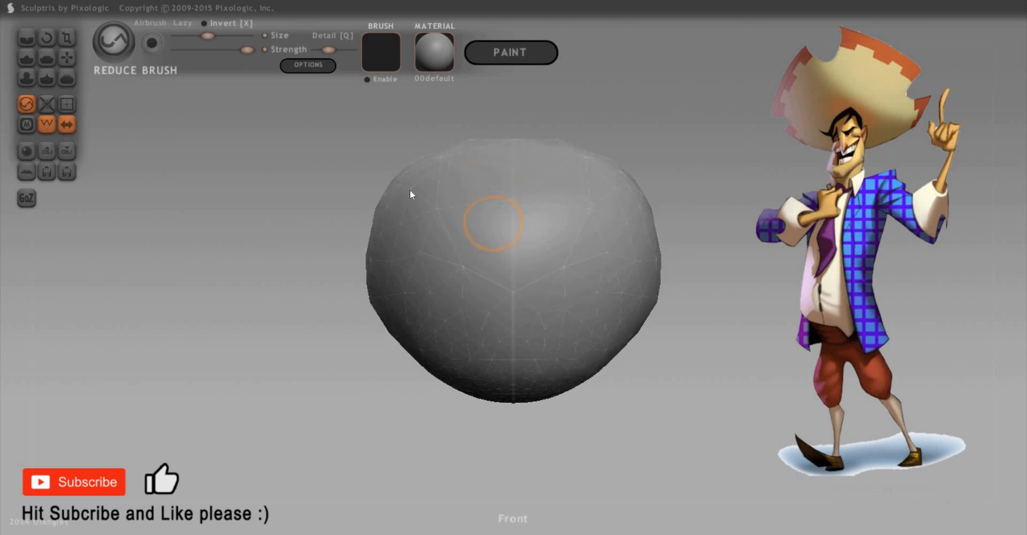
{"action": "mouse_move", "coordinate": [536, 367]}
{"action": "left_mouse_down"}
{"action": "mouse_move", "coordinate": [415, 143]}
{"action": "mouse_move", "coordinate": [374, 158]}
{"action": "mouse_move", "coordinate": [563, 299]}
{"action": "left_mouse_up"}
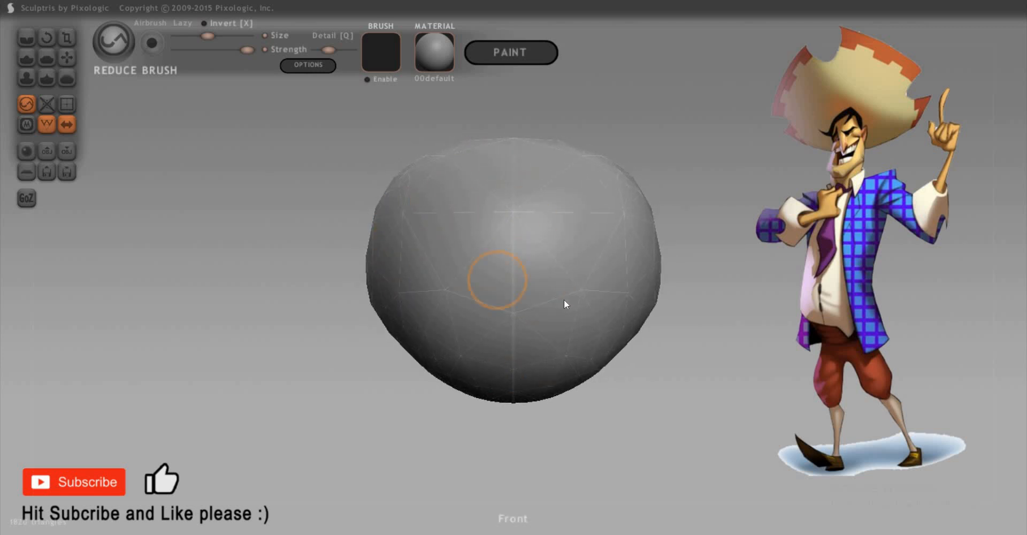
{"action": "right_click_drag", "start_coordinate": [563, 299], "coordinate": [411, 270]}
{"action": "mouse_move", "coordinate": [490, 357]}
{"action": "left_mouse_down"}
{"action": "mouse_move", "coordinate": [372, 236]}
{"action": "mouse_move", "coordinate": [749, 254]}
{"action": "mouse_move", "coordinate": [574, 245]}
{"action": "left_mouse_up"}
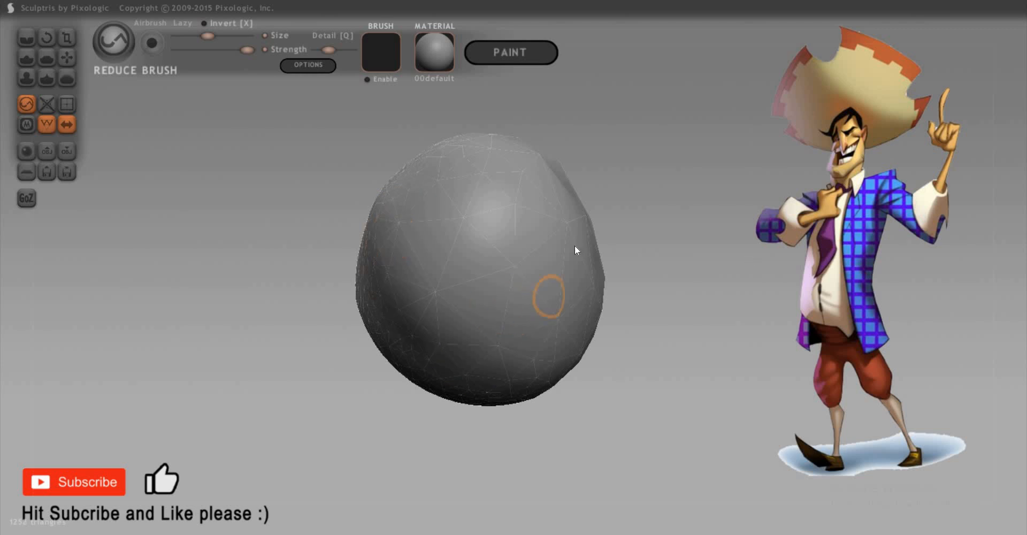
Sculpt mirrored raised strokes over the reduced mesh on the form's front with the Draw brush and Clay on
{"action": "right_click_drag", "start_coordinate": [574, 245], "coordinate": [432, 162]}
{"action": "mouse_move", "coordinate": [557, 208]}
{"action": "right_mouse_down"}
{"action": "mouse_move", "coordinate": [577, 213]}
{"action": "mouse_move", "coordinate": [566, 201]}
{"action": "right_mouse_up"}
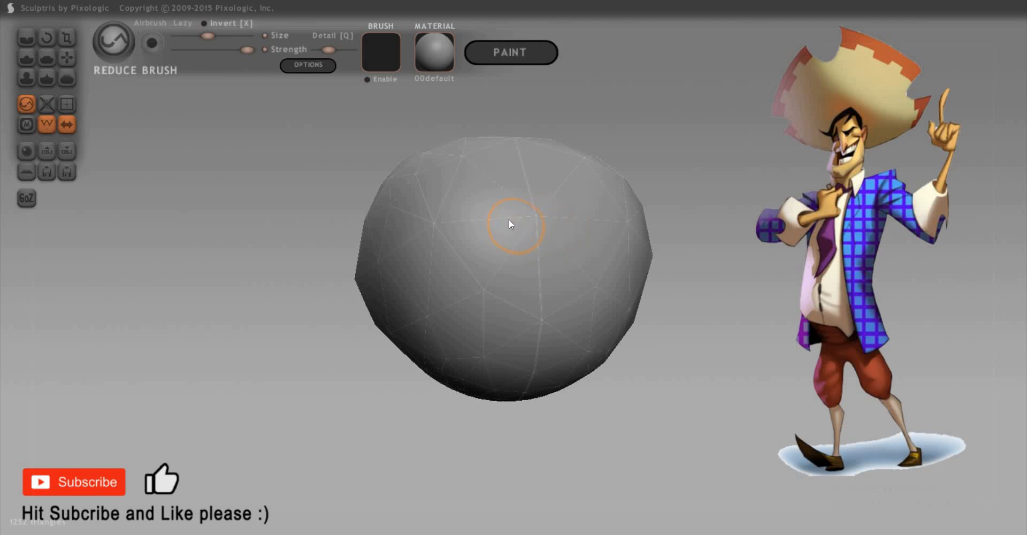
{"action": "key", "text": "d"}
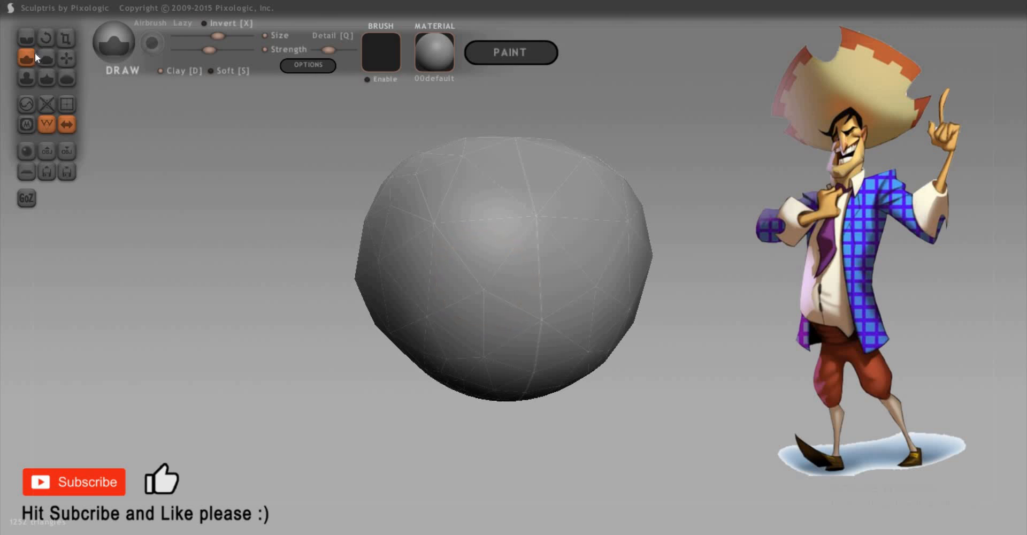
{"action": "mouse_move", "coordinate": [524, 286]}
{"action": "left_mouse_down"}
{"action": "mouse_move", "coordinate": [495, 195]}
{"action": "mouse_move", "coordinate": [497, 271]}
{"action": "mouse_move", "coordinate": [511, 285]}
{"action": "mouse_move", "coordinate": [372, 182]}
{"action": "mouse_move", "coordinate": [422, 172]}
{"action": "left_mouse_up"}
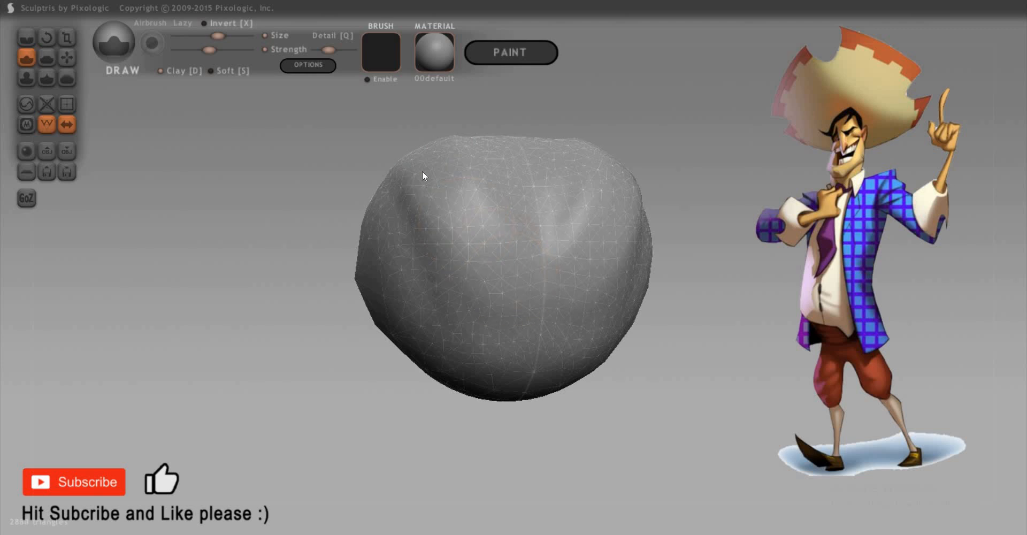
{"action": "mouse_move", "coordinate": [348, 170]}
{"action": "left_mouse_down"}
{"action": "mouse_move", "coordinate": [234, 165]}
{"action": "mouse_move", "coordinate": [309, 165]}
{"action": "mouse_move", "coordinate": [248, 172]}
{"action": "mouse_move", "coordinate": [327, 103]}
{"action": "mouse_move", "coordinate": [366, 131]}
{"action": "left_mouse_up"}
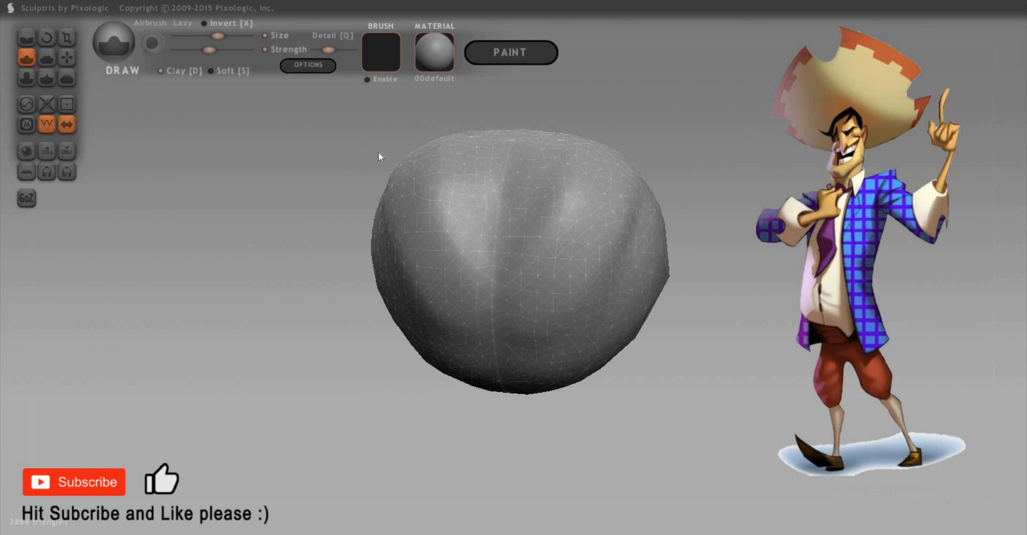
Enable the brush texture for the Draw brush, sculpt a stroke down the form's front, and disable the texture again
{"action": "left_click_drag", "start_coordinate": [387, 87], "coordinate": [364, 85]}
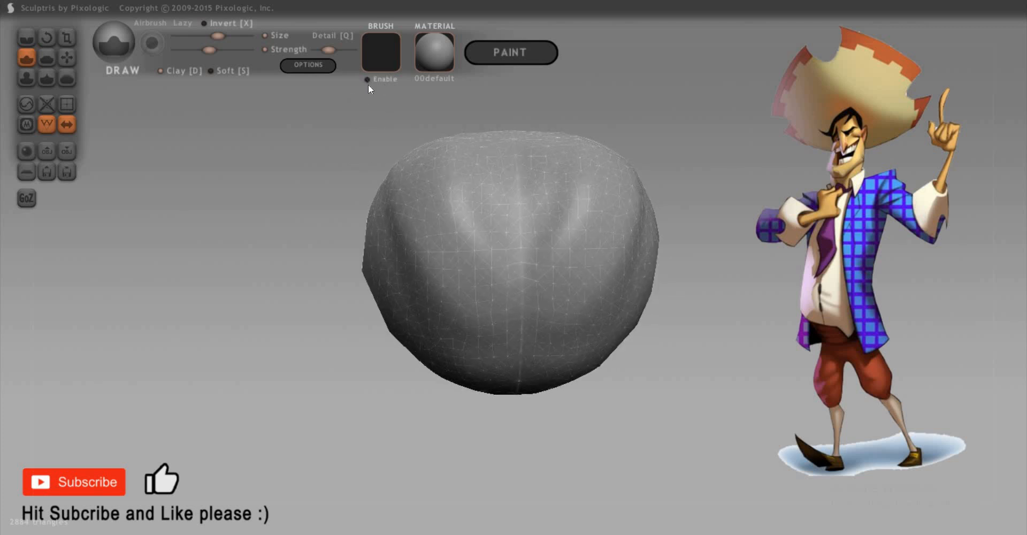
{"action": "left_click", "coordinate": [367, 80]}
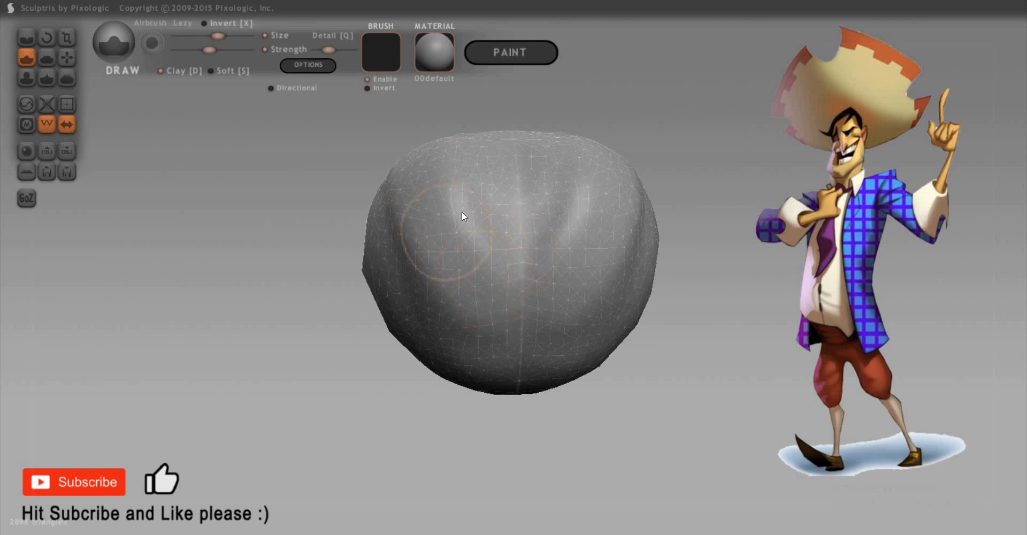
{"action": "mouse_move", "coordinate": [461, 212]}
{"action": "left_mouse_down"}
{"action": "mouse_move", "coordinate": [499, 299]}
{"action": "mouse_move", "coordinate": [419, 234]}
{"action": "mouse_move", "coordinate": [426, 314]}
{"action": "mouse_move", "coordinate": [454, 333]}
{"action": "mouse_move", "coordinate": [339, 217]}
{"action": "mouse_move", "coordinate": [508, 296]}
{"action": "left_mouse_up"}
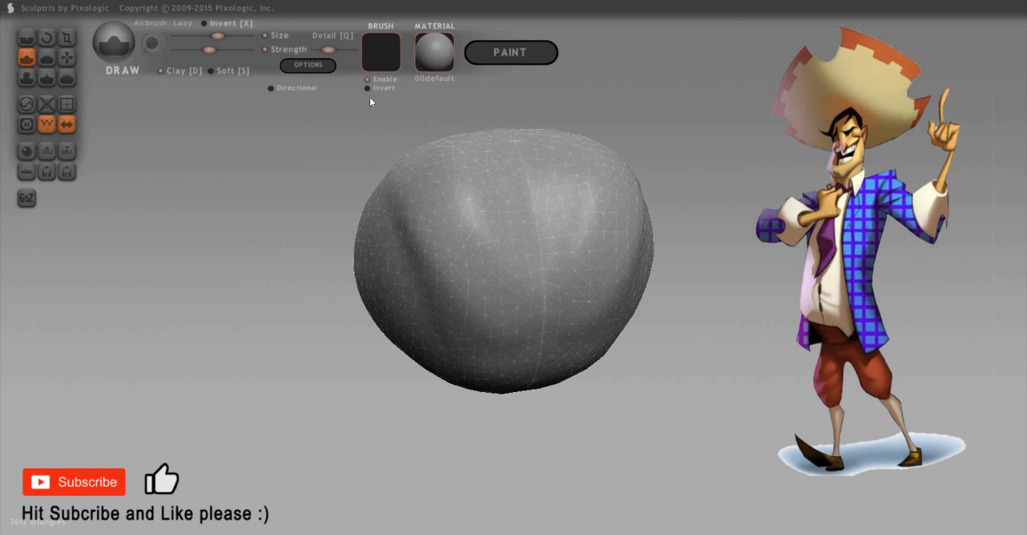
{"action": "mouse_move", "coordinate": [312, 158]}
{"action": "left_mouse_down"}
{"action": "mouse_move", "coordinate": [378, 204]}
{"action": "mouse_move", "coordinate": [445, 168]}
{"action": "mouse_move", "coordinate": [588, 249]}
{"action": "left_mouse_up"}
{"action": "middle_click_drag", "start_coordinate": [588, 249], "coordinate": [684, 248]}
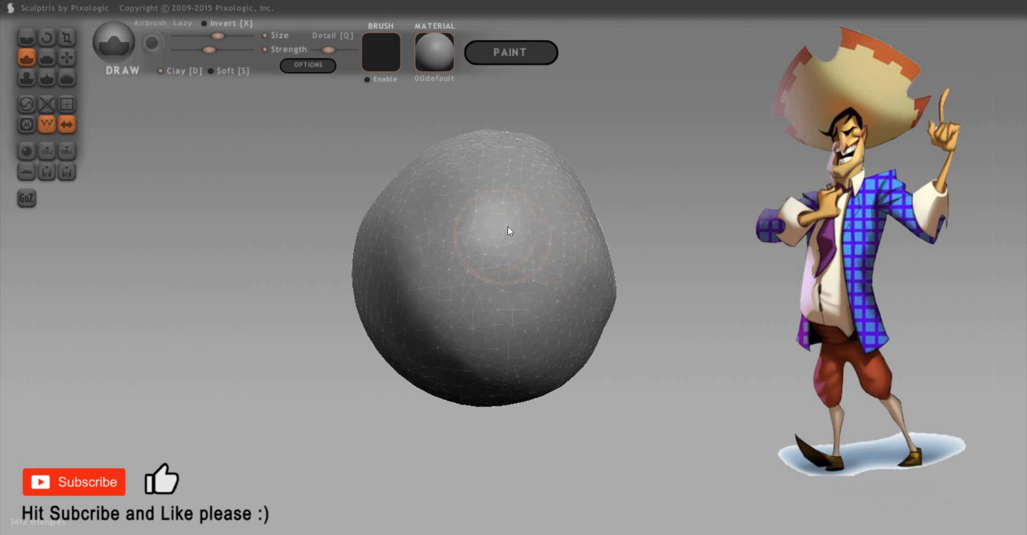
{"action": "middle_click_drag", "start_coordinate": [508, 225], "coordinate": [495, 203]}
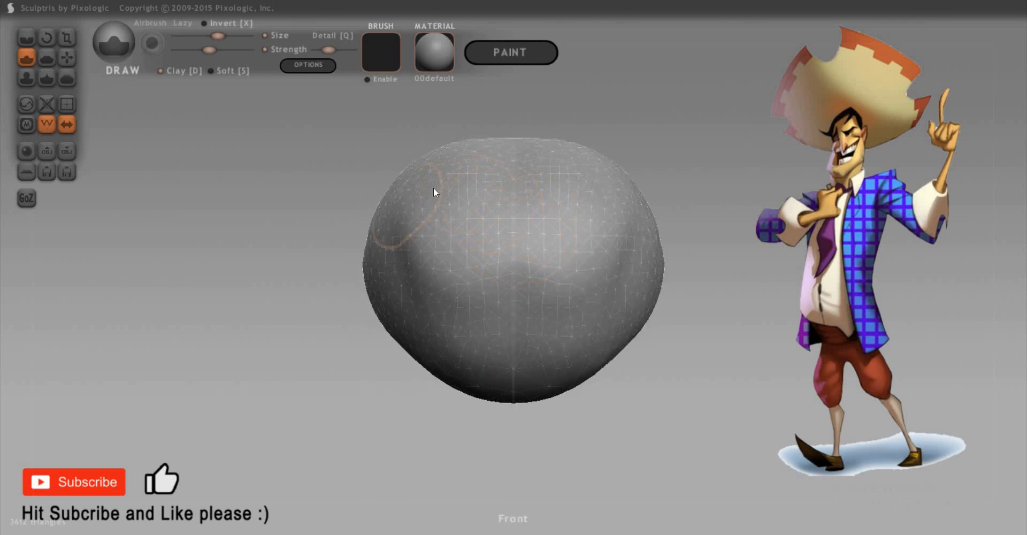
Add a mirrored pair of spheres on either side of the form and move them up level with it using Global Grab
{"action": "middle_click_drag", "start_coordinate": [433, 188], "coordinate": [349, 208], "text": "shift"}
{"action": "scroll", "coordinate": [331, 209], "scroll_direction": "down", "scroll_amount": 3}
{"action": "scroll", "coordinate": [332, 213], "scroll_direction": "up", "scroll_amount": 2}
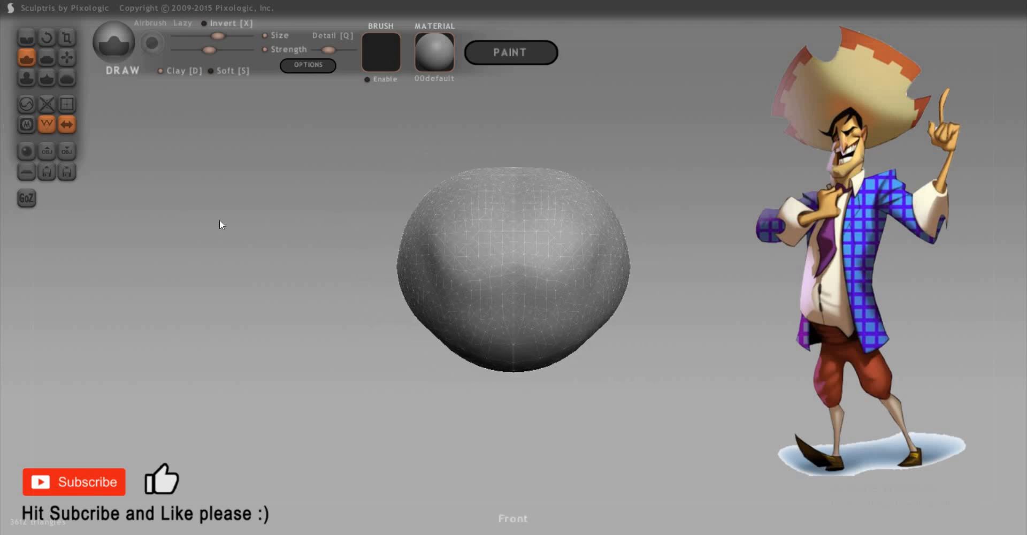
{"action": "left_click", "coordinate": [29, 151]}
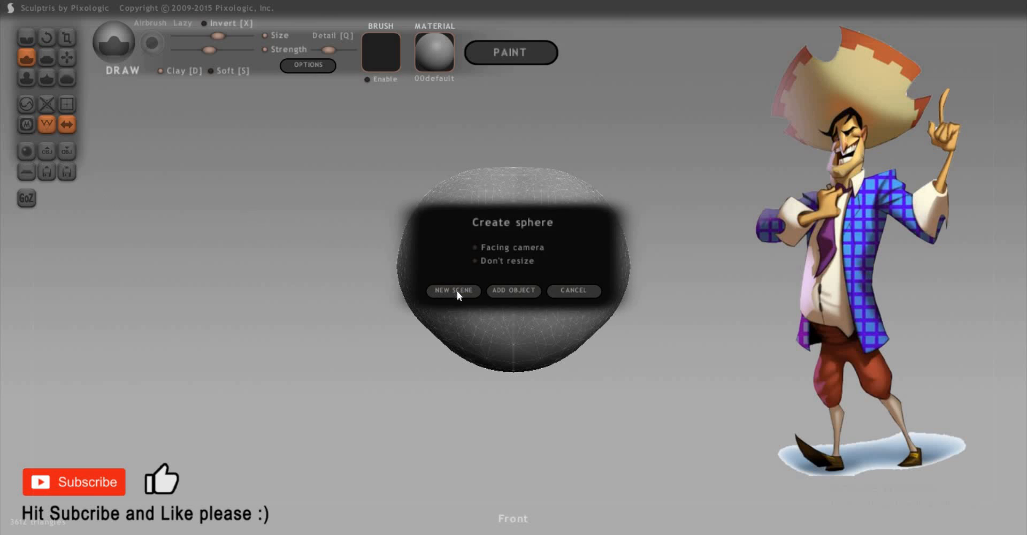
{"action": "left_click", "coordinate": [514, 290]}
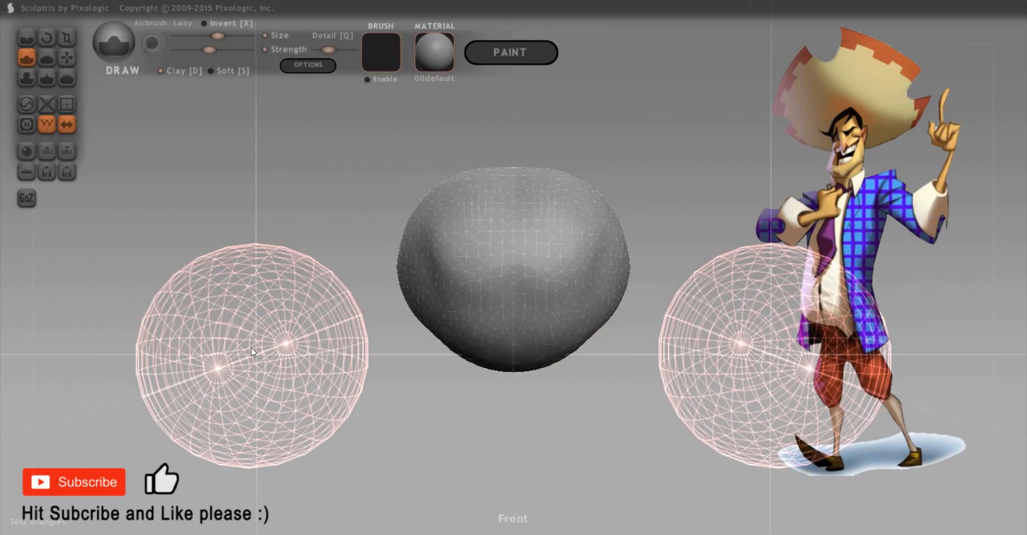
{"action": "left_click", "coordinate": [263, 348]}
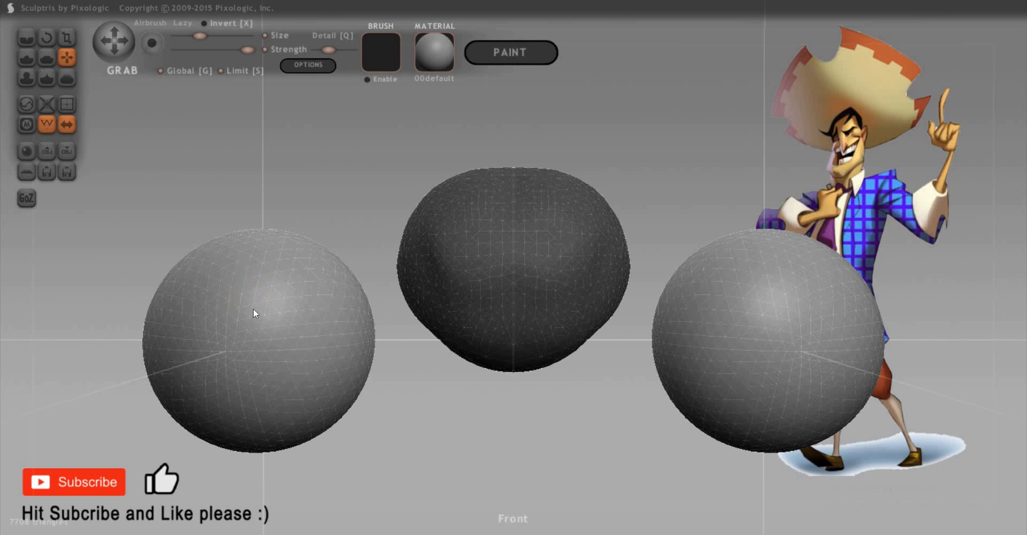
{"action": "left_click_drag", "start_coordinate": [306, 345], "coordinate": [110, 188]}
{"action": "left_click_drag", "start_coordinate": [210, 361], "coordinate": [246, 235]}
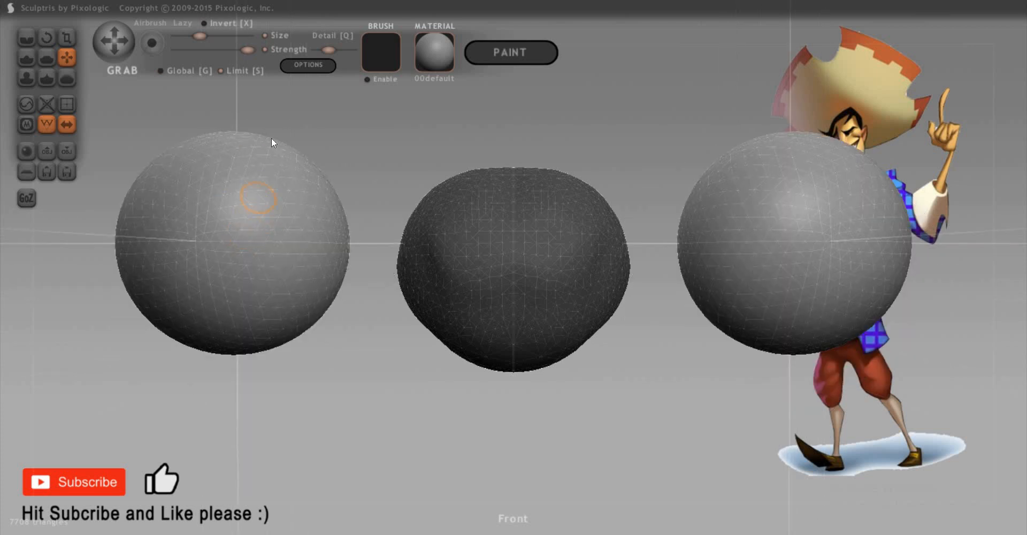
Try pulling long, horn-like extensions out of the two side spheres with a larger Grab brush and Global off
{"action": "key", "text": "space"}
{"action": "mouse_move", "coordinate": [253, 207]}
{"action": "left_mouse_down"}
{"action": "mouse_move", "coordinate": [252, 240]}
{"action": "mouse_move", "coordinate": [286, 164]}
{"action": "mouse_move", "coordinate": [302, 239]}
{"action": "mouse_move", "coordinate": [364, 165]}
{"action": "mouse_move", "coordinate": [383, 161]}
{"action": "mouse_move", "coordinate": [316, 181]}
{"action": "left_mouse_up"}
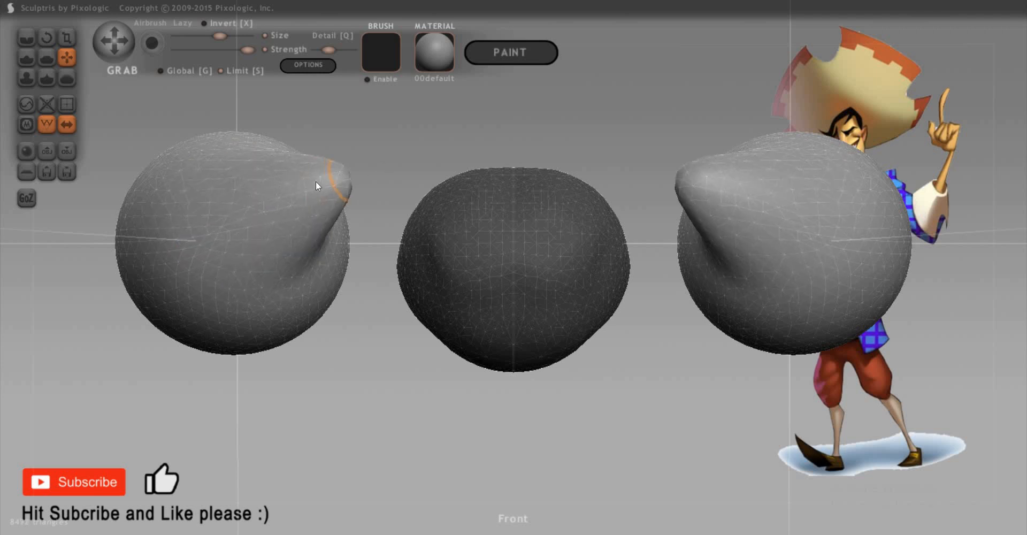
{"action": "mouse_move", "coordinate": [397, 160]}
{"action": "left_mouse_down"}
{"action": "mouse_move", "coordinate": [434, 148]}
{"action": "mouse_move", "coordinate": [408, 151]}
{"action": "mouse_move", "coordinate": [554, 206]}
{"action": "mouse_move", "coordinate": [544, 199]}
{"action": "left_mouse_up"}
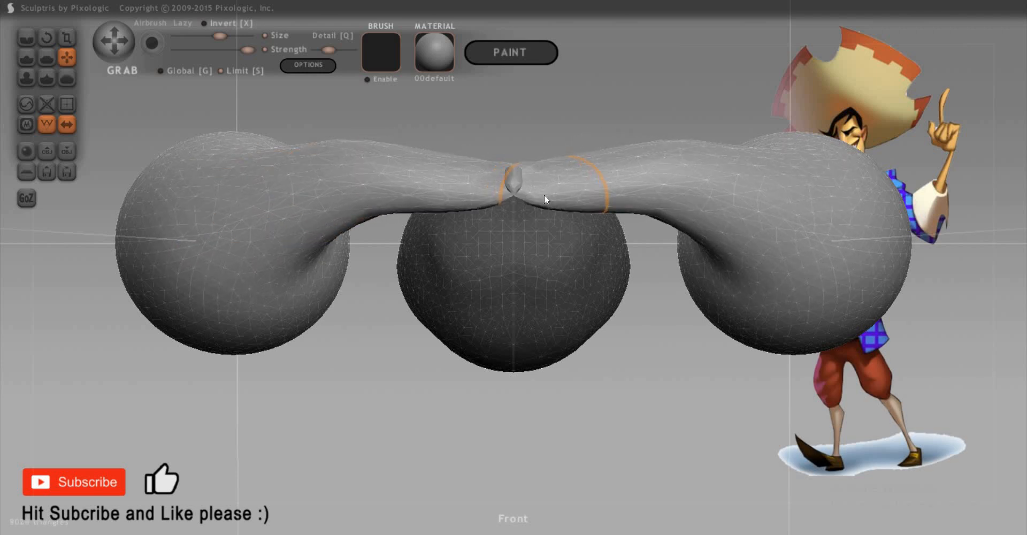
{"action": "key", "text": "ctrl+z"}
{"action": "mouse_move", "coordinate": [383, 162]}
{"action": "left_mouse_down"}
{"action": "mouse_move", "coordinate": [568, 146]}
{"action": "mouse_move", "coordinate": [493, 78]}
{"action": "mouse_move", "coordinate": [498, 86]}
{"action": "mouse_move", "coordinate": [488, 89]}
{"action": "mouse_move", "coordinate": [415, 69]}
{"action": "mouse_move", "coordinate": [438, 121]}
{"action": "mouse_move", "coordinate": [332, 97]}
{"action": "left_mouse_up"}
{"action": "key", "text": "ctrl+z"}
{"action": "key", "text": "ctrl+z"}
{"action": "scroll", "coordinate": [399, 235], "scroll_direction": "down", "scroll_amount": 2}
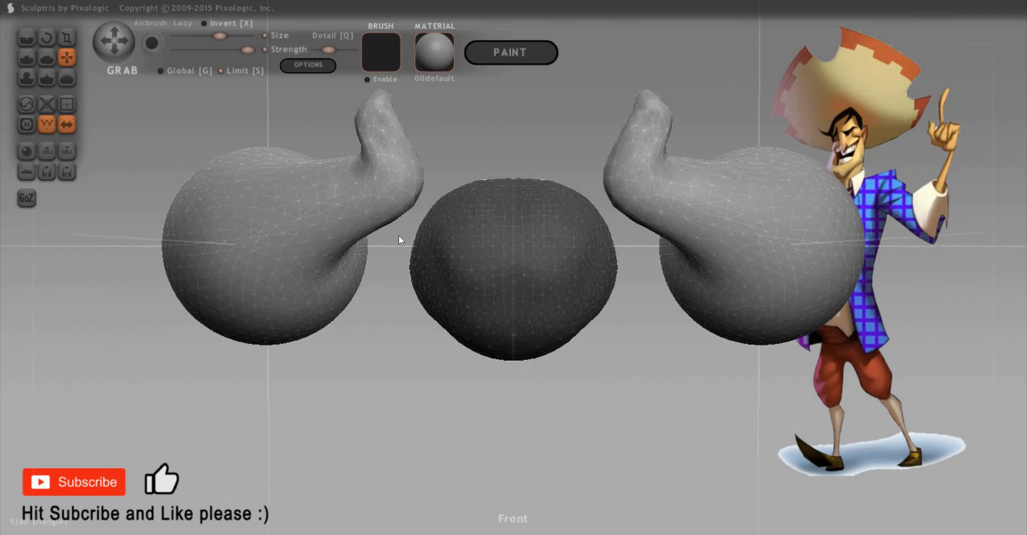
Undo the Grab pulls on the two side spheres back to their plain round shape
{"action": "key", "text": "ctrl+z"}
{"action": "key", "text": "ctrl+z"}
{"action": "key", "text": "ctrl+z"}
{"action": "key", "text": "ctrl+z"}
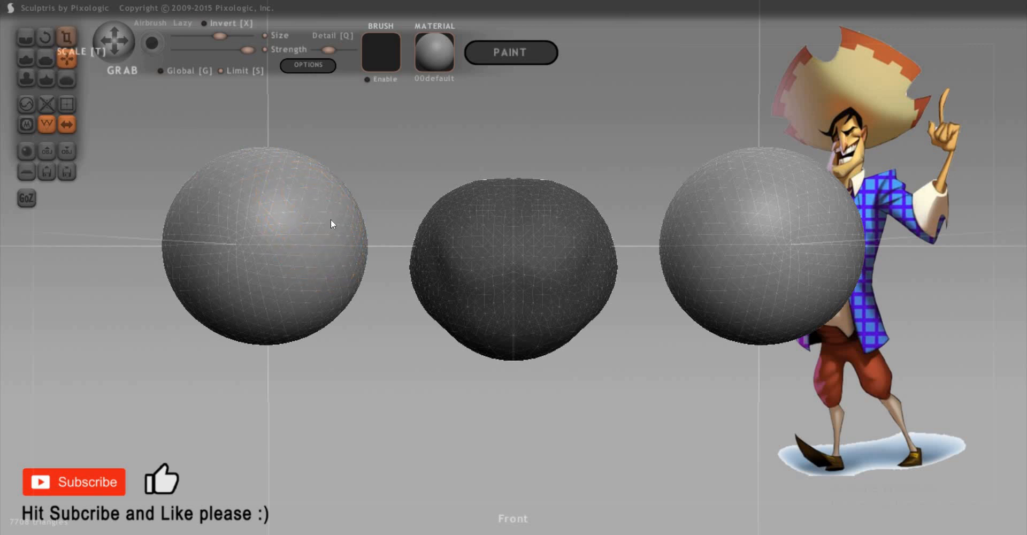
Try the Scale brush on the side spheres with Global off, and undo the resulting deformation
{"action": "key", "text": "t"}
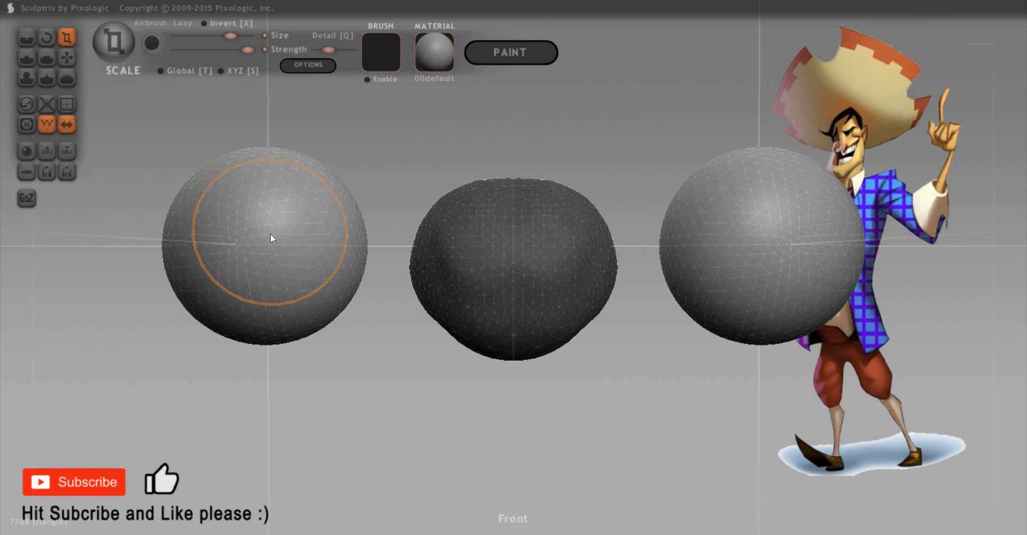
{"action": "mouse_move", "coordinate": [230, 217]}
{"action": "left_mouse_down"}
{"action": "mouse_move", "coordinate": [239, 271]}
{"action": "mouse_move", "coordinate": [354, 154]}
{"action": "mouse_move", "coordinate": [281, 306]}
{"action": "mouse_move", "coordinate": [266, 140]}
{"action": "mouse_move", "coordinate": [363, 143]}
{"action": "mouse_move", "coordinate": [521, 172]}
{"action": "mouse_move", "coordinate": [547, 192]}
{"action": "mouse_move", "coordinate": [346, 193]}
{"action": "mouse_move", "coordinate": [351, 226]}
{"action": "mouse_move", "coordinate": [621, 252]}
{"action": "mouse_move", "coordinate": [298, 227]}
{"action": "mouse_move", "coordinate": [369, 235]}
{"action": "mouse_move", "coordinate": [360, 262]}
{"action": "mouse_move", "coordinate": [291, 279]}
{"action": "mouse_move", "coordinate": [415, 213]}
{"action": "left_mouse_up"}
{"action": "key", "text": "ctrl+z"}
{"action": "key", "text": "ctrl+z"}
{"action": "key", "text": "ctrl+z"}
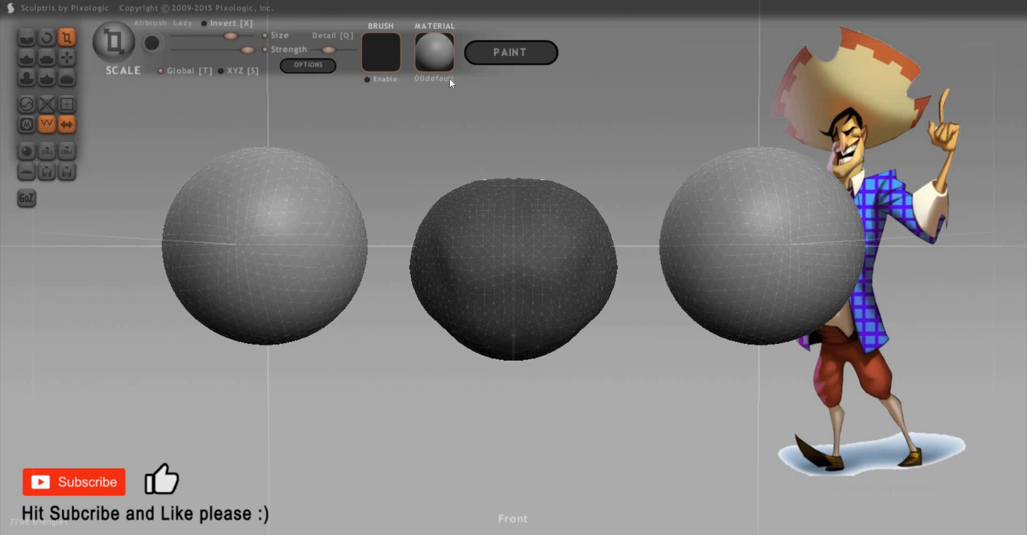
Scale the side spheres down to about half size with Global and XYZ on, and move them up with Global Grab
{"action": "mouse_move", "coordinate": [449, 78]}
{"action": "left_mouse_down"}
{"action": "mouse_move", "coordinate": [340, 148]}
{"action": "mouse_move", "coordinate": [302, 355]}
{"action": "mouse_move", "coordinate": [306, 438]}
{"action": "mouse_move", "coordinate": [18, 263]}
{"action": "mouse_move", "coordinate": [167, 195]}
{"action": "mouse_move", "coordinate": [188, 235]}
{"action": "mouse_move", "coordinate": [248, 232]}
{"action": "mouse_move", "coordinate": [268, 247]}
{"action": "left_mouse_up"}
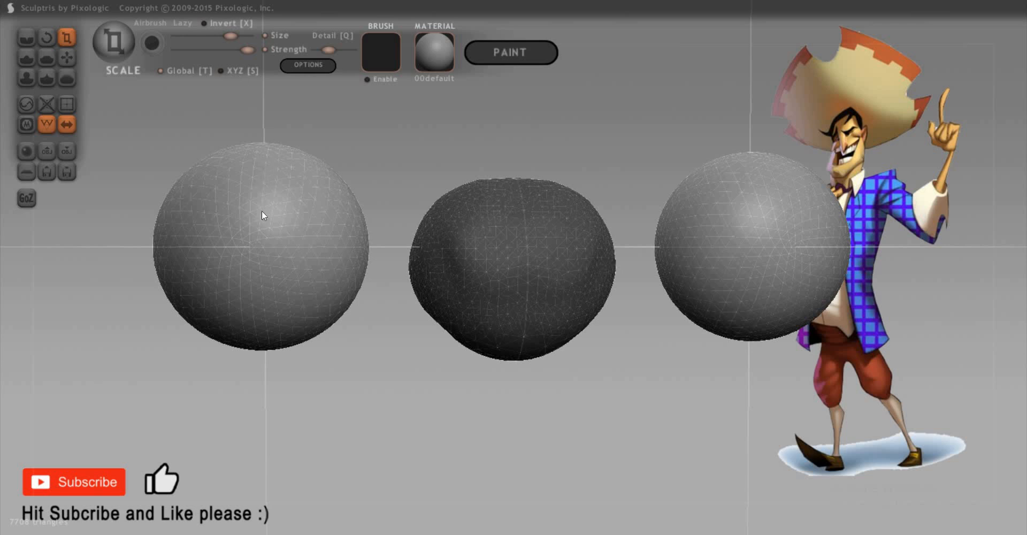
{"action": "mouse_move", "coordinate": [316, 222]}
{"action": "left_mouse_down"}
{"action": "mouse_move", "coordinate": [359, 213]}
{"action": "mouse_move", "coordinate": [203, 323]}
{"action": "mouse_move", "coordinate": [279, 252]}
{"action": "mouse_move", "coordinate": [211, 312]}
{"action": "mouse_move", "coordinate": [159, 305]}
{"action": "mouse_move", "coordinate": [294, 244]}
{"action": "mouse_move", "coordinate": [251, 287]}
{"action": "mouse_move", "coordinate": [240, 278]}
{"action": "mouse_move", "coordinate": [299, 283]}
{"action": "mouse_move", "coordinate": [191, 361]}
{"action": "mouse_move", "coordinate": [254, 304]}
{"action": "mouse_move", "coordinate": [320, 208]}
{"action": "mouse_move", "coordinate": [334, 219]}
{"action": "left_mouse_up"}
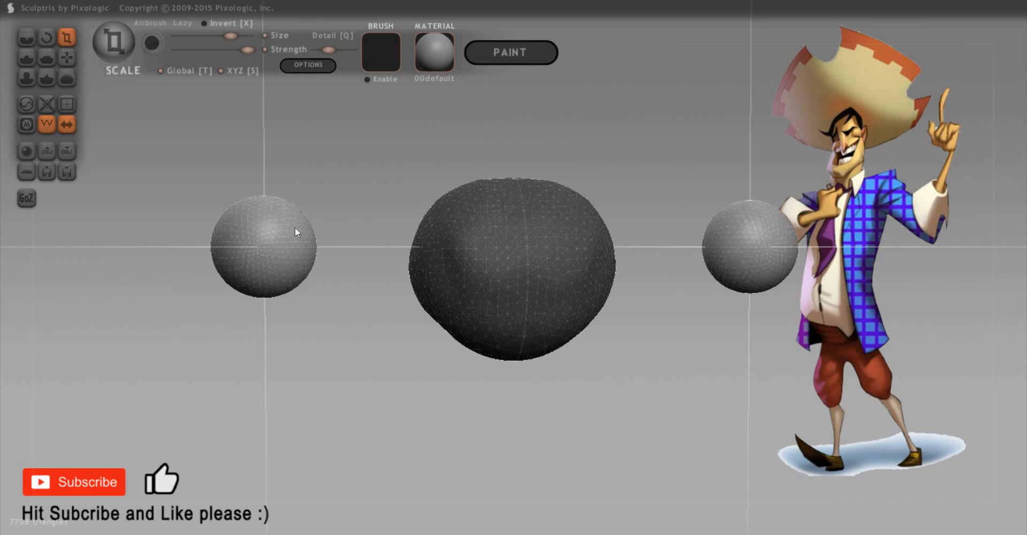
{"action": "key", "text": "g"}
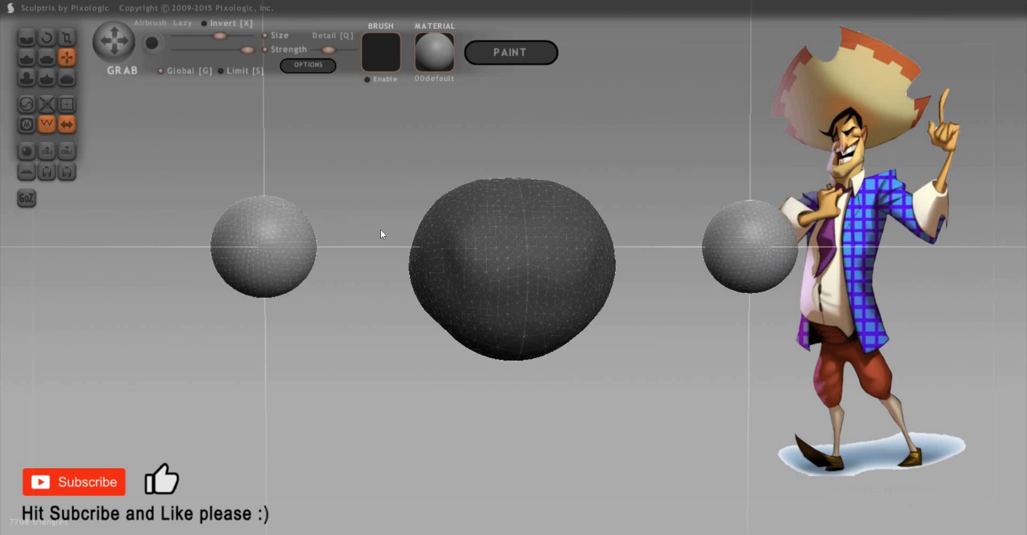
{"action": "mouse_move", "coordinate": [277, 234]}
{"action": "left_mouse_down"}
{"action": "mouse_move", "coordinate": [306, 236]}
{"action": "mouse_move", "coordinate": [230, 249]}
{"action": "mouse_move", "coordinate": [272, 240]}
{"action": "mouse_move", "coordinate": [237, 258]}
{"action": "mouse_move", "coordinate": [305, 272]}
{"action": "mouse_move", "coordinate": [289, 257]}
{"action": "mouse_move", "coordinate": [299, 256]}
{"action": "mouse_move", "coordinate": [287, 266]}
{"action": "mouse_move", "coordinate": [310, 236]}
{"action": "mouse_move", "coordinate": [314, 245]}
{"action": "left_mouse_up"}
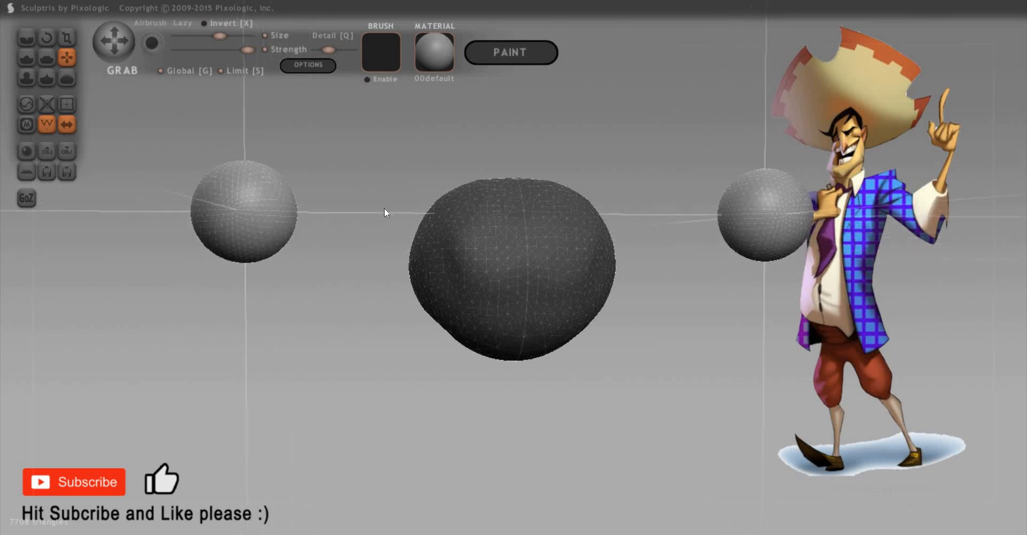
Replace the three-sphere model with a new scene containing a single sphere, discarding the changes, and turn off the wireframe
{"action": "mouse_move", "coordinate": [423, 178]}
{"action": "left_mouse_down"}
{"action": "mouse_move", "coordinate": [288, 190]}
{"action": "mouse_move", "coordinate": [300, 185]}
{"action": "left_mouse_up"}
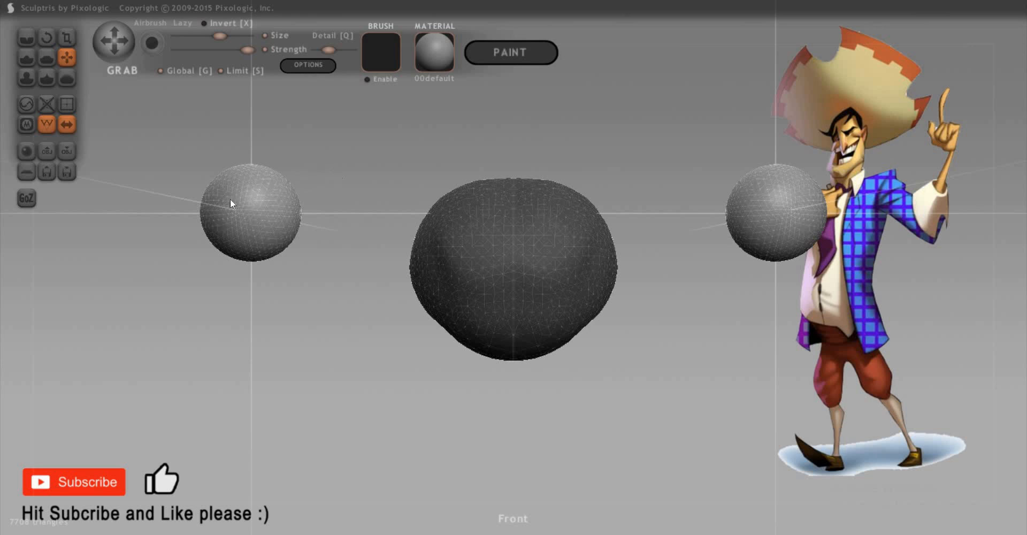
{"action": "left_click", "coordinate": [26, 150]}
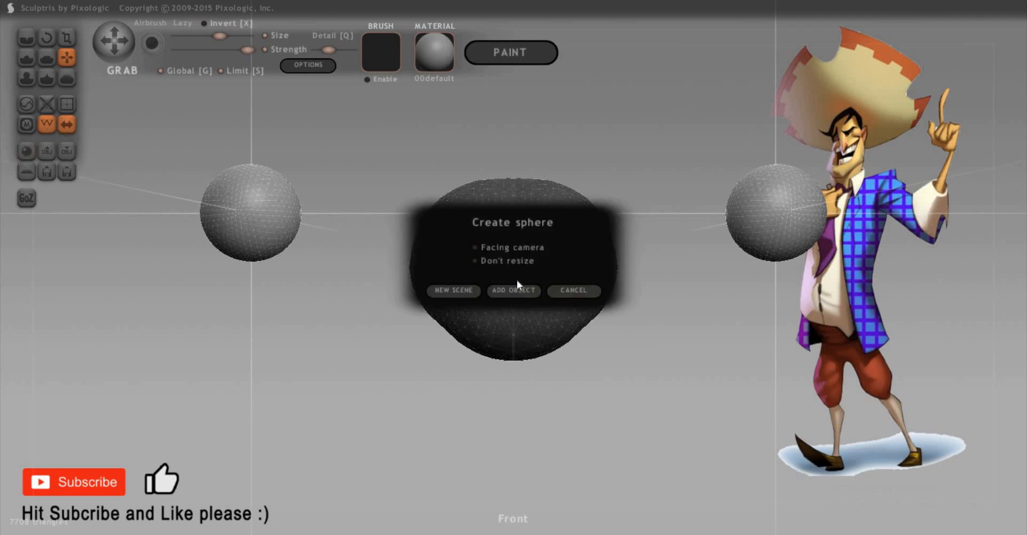
{"action": "left_click", "coordinate": [447, 293]}
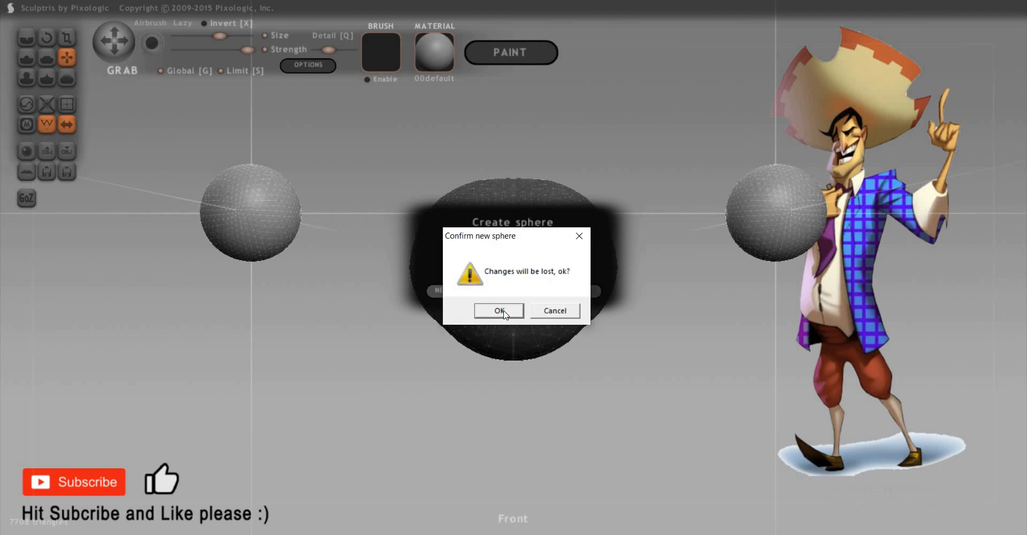
{"action": "left_click", "coordinate": [499, 310]}
{"action": "scroll", "coordinate": [455, 259], "scroll_direction": "down", "scroll_amount": 2}
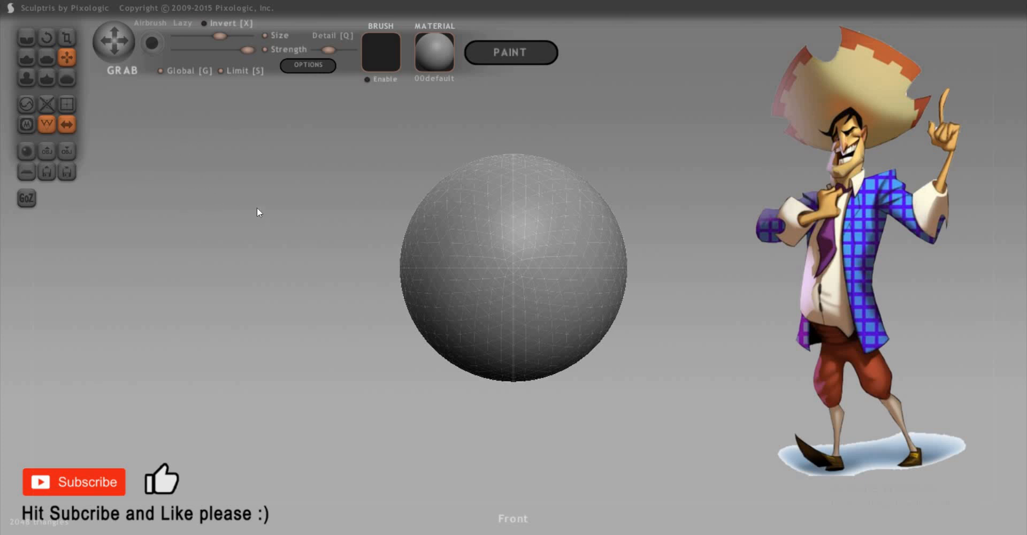
{"action": "scroll", "coordinate": [298, 215], "scroll_direction": "down", "scroll_amount": 3}
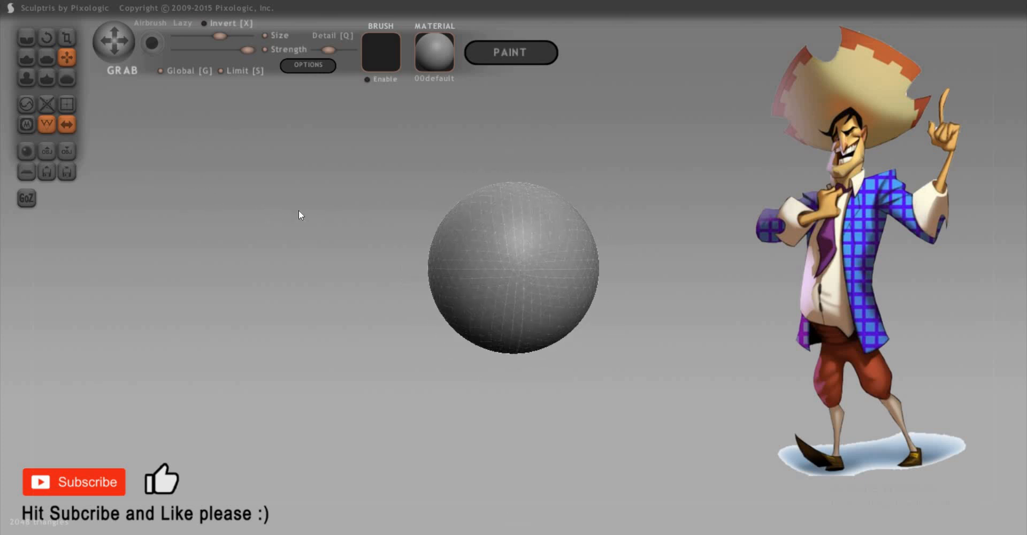
{"action": "left_click_drag", "start_coordinate": [261, 206], "coordinate": [286, 206], "text": "shift"}
{"action": "key", "text": "w"}
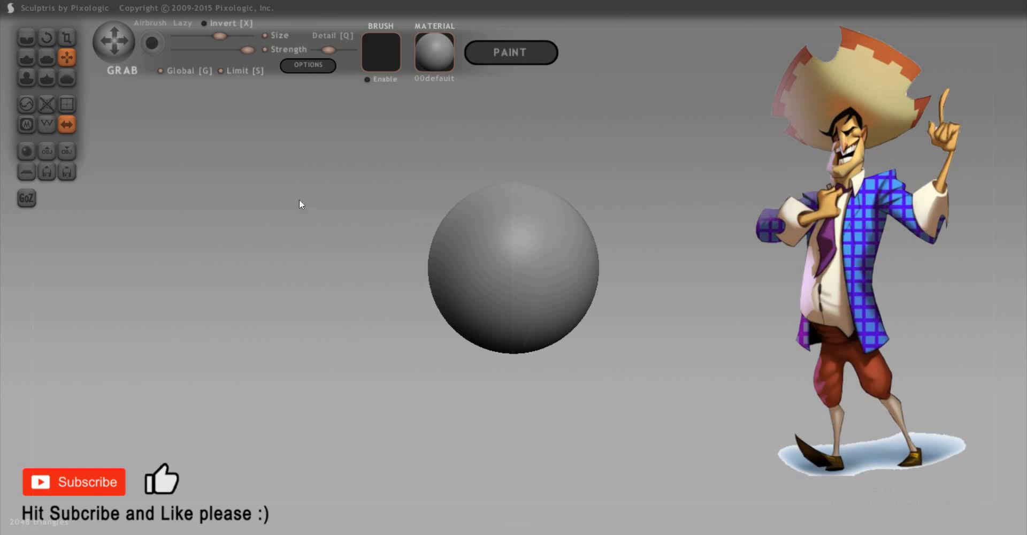
Pull the lower front of the sphere down into a chin using a larger Grab brush with Global off
{"action": "left_click_drag", "start_coordinate": [270, 197], "coordinate": [861, 85], "text": "shift"}
{"action": "scroll", "coordinate": [753, 288], "scroll_direction": "up", "scroll_amount": 2}
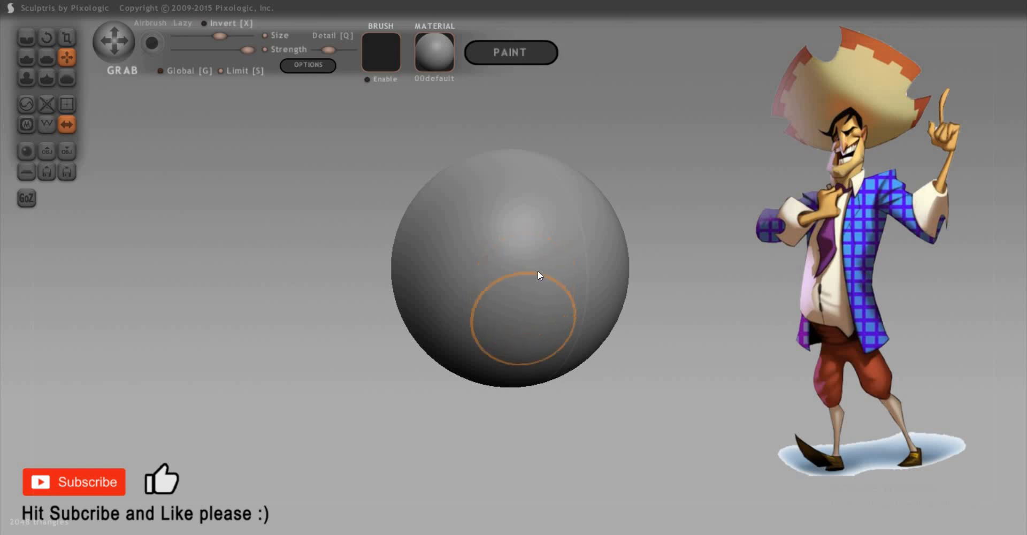
{"action": "key", "text": "space"}
{"action": "mouse_move", "coordinate": [538, 271]}
{"action": "left_mouse_down"}
{"action": "mouse_move", "coordinate": [544, 440]}
{"action": "mouse_move", "coordinate": [483, 435]}
{"action": "mouse_move", "coordinate": [531, 421]}
{"action": "mouse_move", "coordinate": [358, 374]}
{"action": "mouse_move", "coordinate": [517, 361]}
{"action": "mouse_move", "coordinate": [551, 410]}
{"action": "mouse_move", "coordinate": [621, 396]}
{"action": "left_mouse_up"}
{"action": "left_click_drag", "start_coordinate": [632, 274], "coordinate": [620, 283]}
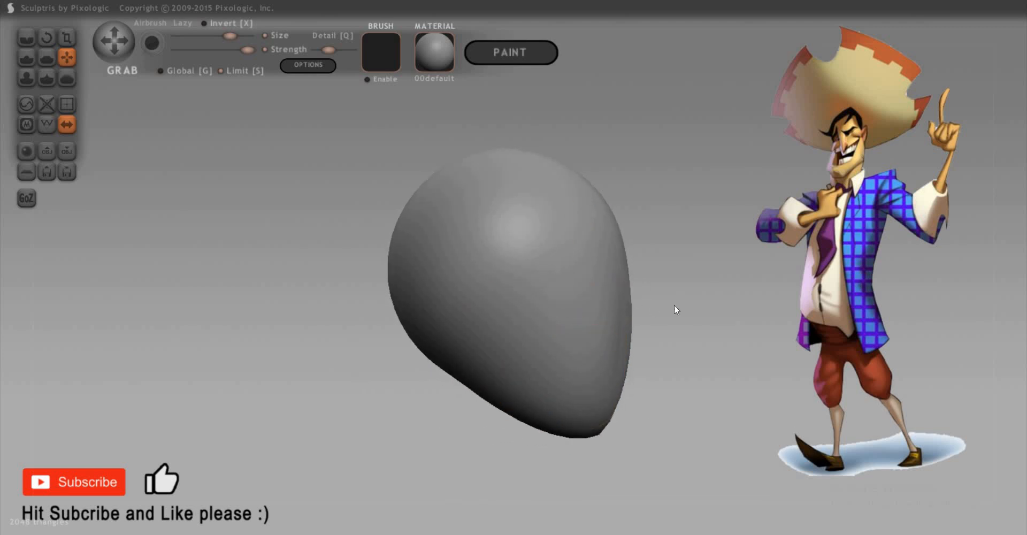
{"action": "mouse_move", "coordinate": [736, 321]}
{"action": "left_mouse_down"}
{"action": "mouse_move", "coordinate": [591, 282]}
{"action": "mouse_move", "coordinate": [603, 280]}
{"action": "left_mouse_up"}
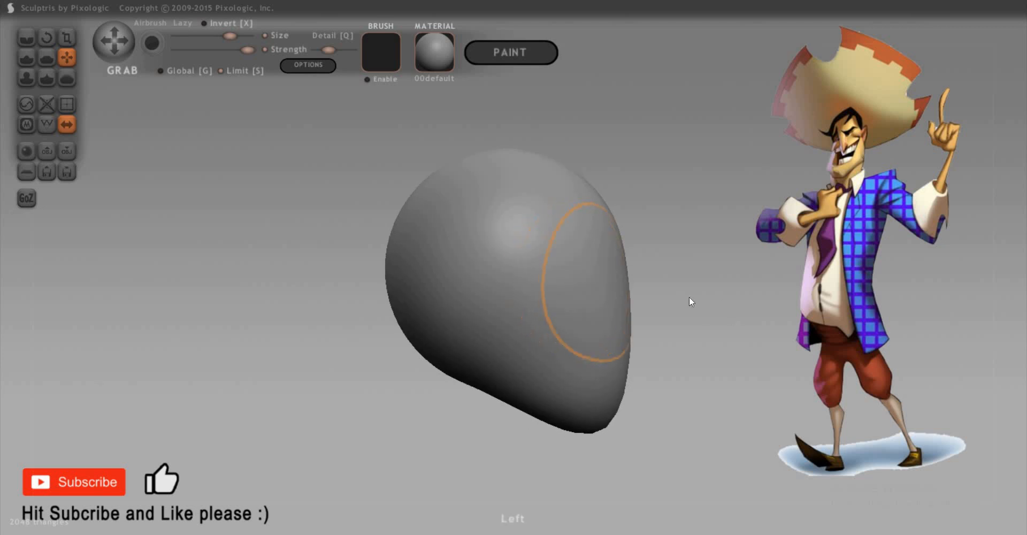
Flatten the two eye areas on the front of the head with a smaller Flatten brush
{"action": "right_click_drag", "start_coordinate": [529, 289], "coordinate": [509, 271]}
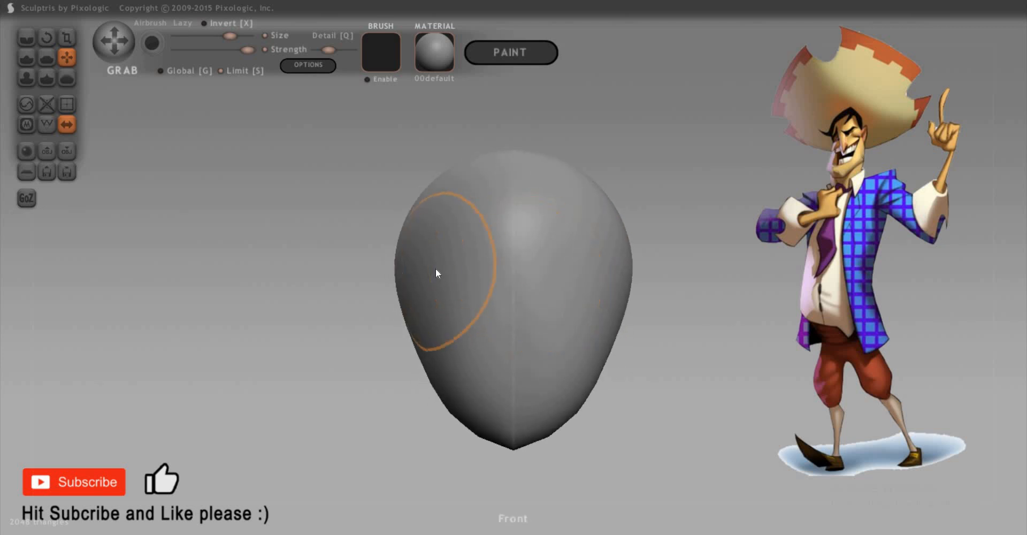
{"action": "key", "text": "5"}
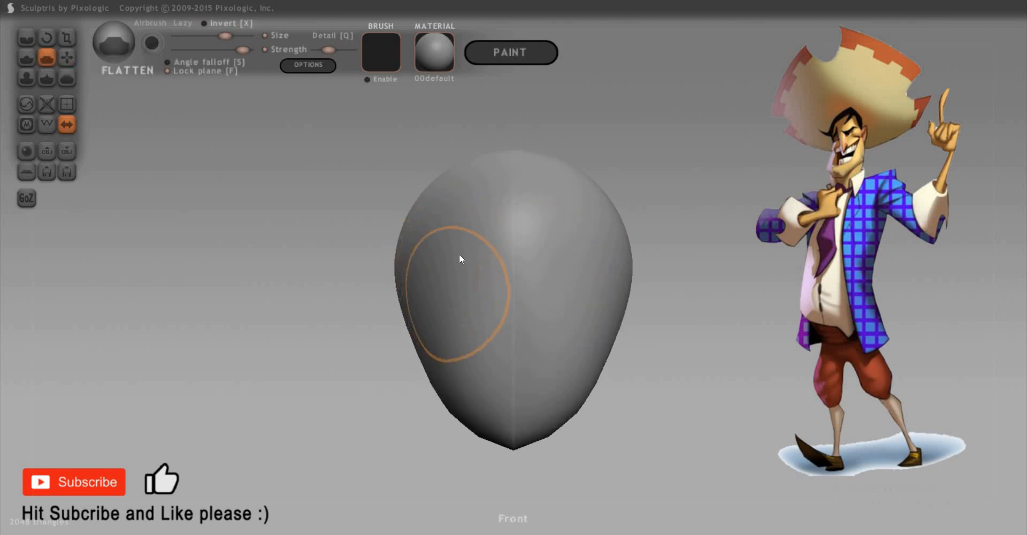
{"action": "key", "text": "space"}
{"action": "mouse_move", "coordinate": [464, 271]}
{"action": "left_mouse_down"}
{"action": "mouse_move", "coordinate": [472, 263]}
{"action": "mouse_move", "coordinate": [447, 260]}
{"action": "mouse_move", "coordinate": [454, 284]}
{"action": "mouse_move", "coordinate": [470, 277]}
{"action": "left_mouse_up"}
{"action": "right_click_drag", "start_coordinate": [609, 363], "coordinate": [733, 365]}
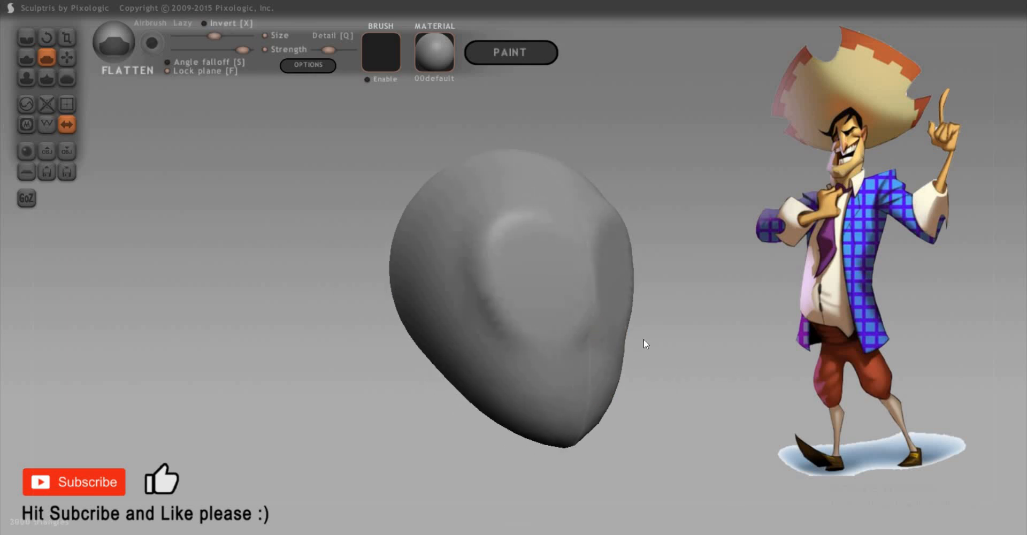
{"action": "right_click_drag", "start_coordinate": [644, 339], "coordinate": [579, 283]}
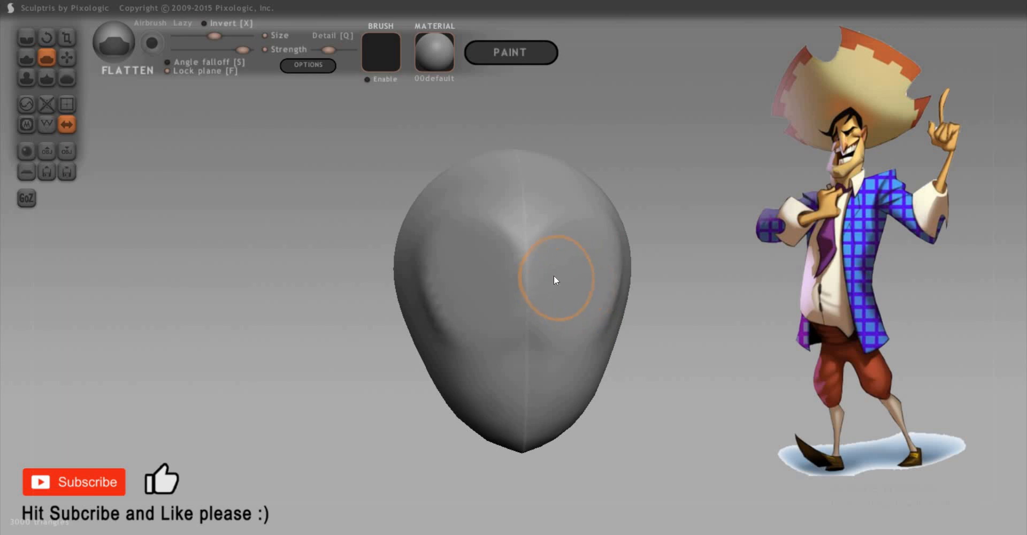
{"action": "right_click_drag", "start_coordinate": [742, 348], "coordinate": [674, 336]}
Push the flattened eye areas inward into sockets with a reduced Grab brush
{"action": "key", "text": "g"}
{"action": "key", "text": "space"}
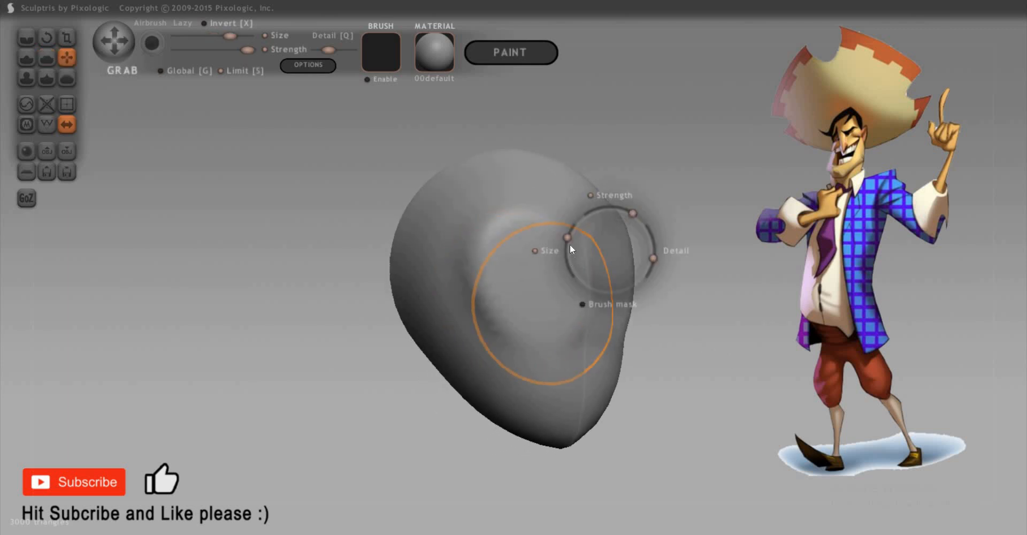
{"action": "mouse_move", "coordinate": [564, 260]}
{"action": "left_mouse_down"}
{"action": "mouse_move", "coordinate": [541, 299]}
{"action": "mouse_move", "coordinate": [521, 298]}
{"action": "left_mouse_up"}
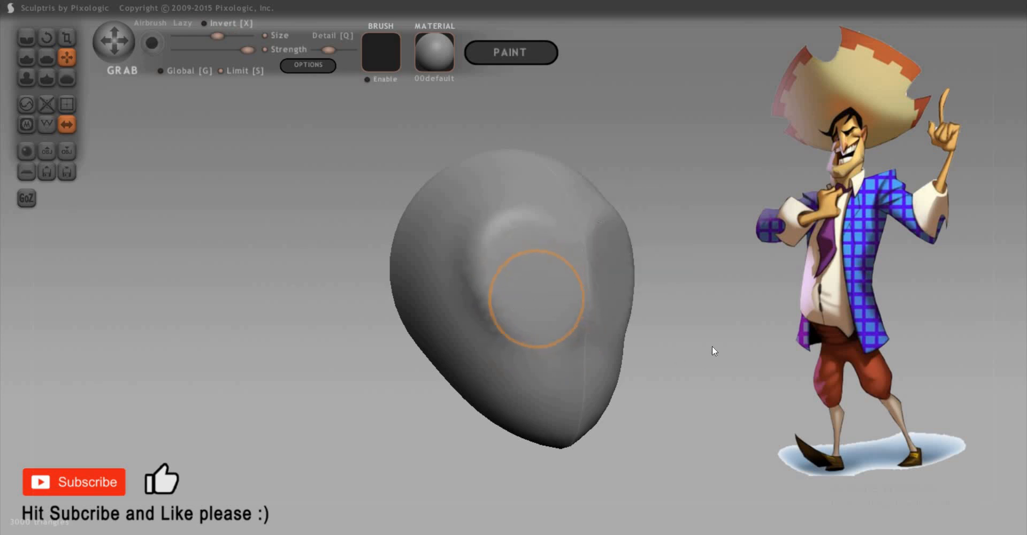
{"action": "right_click_drag", "start_coordinate": [705, 318], "coordinate": [610, 293]}
{"action": "left_click_drag", "start_coordinate": [609, 293], "coordinate": [564, 289]}
{"action": "right_click_drag", "start_coordinate": [563, 284], "coordinate": [696, 298]}
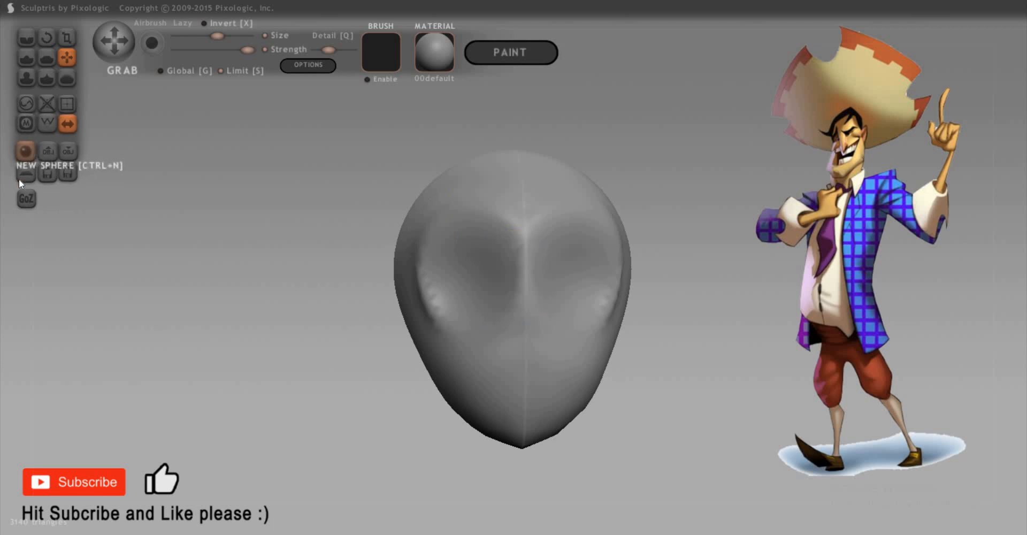
Add a new sphere object to the scene at the head's chin
{"action": "left_click", "coordinate": [25, 152]}
{"action": "left_click", "coordinate": [527, 293]}
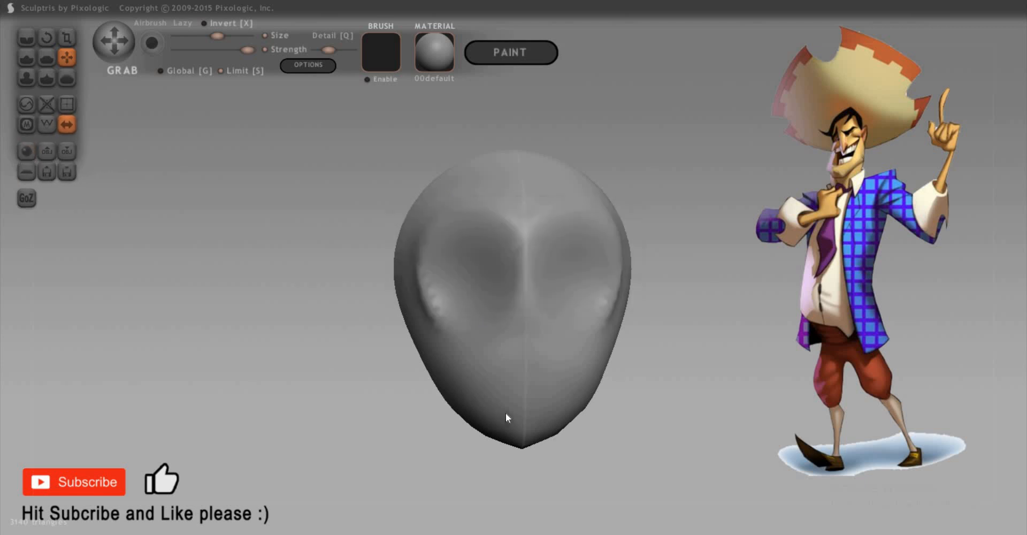
{"action": "left_click", "coordinate": [537, 413]}
{"action": "left_click", "coordinate": [293, 332]}
{"action": "right_click_drag", "start_coordinate": [459, 326], "coordinate": [380, 337]}
{"action": "scroll", "coordinate": [538, 307], "scroll_direction": "down", "scroll_amount": 4}
{"action": "middle_click_drag", "start_coordinate": [537, 307], "coordinate": [478, 259]}
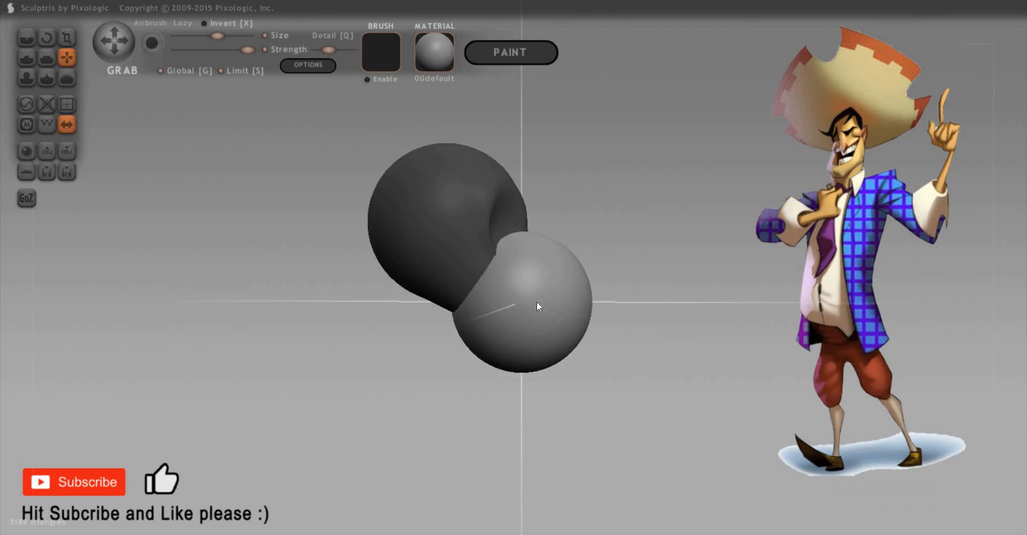
Scale the added sphere down to about 60 percent with Global and XYZ on, and move it below the head with Grab
{"action": "key", "text": "e"}
{"action": "left_click_drag", "start_coordinate": [474, 398], "coordinate": [527, 342]}
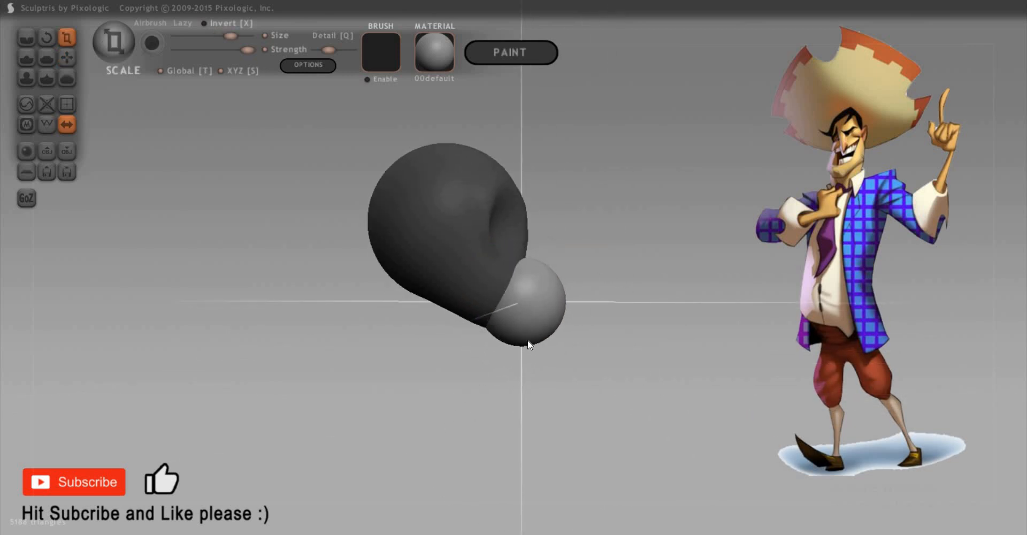
{"action": "scroll", "coordinate": [433, 342], "scroll_direction": "up", "scroll_amount": 2}
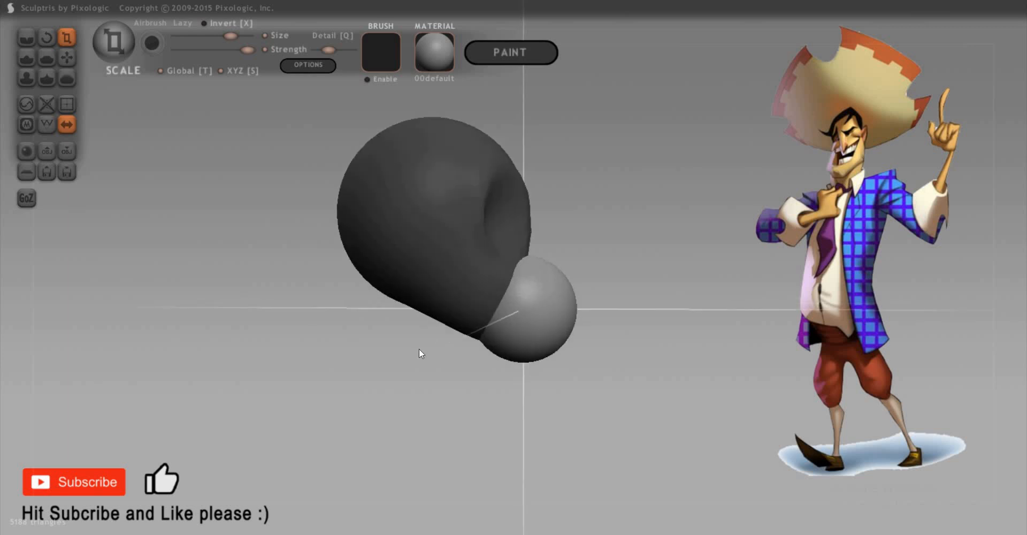
{"action": "scroll", "coordinate": [521, 344], "scroll_direction": "up", "scroll_amount": 2}
{"action": "key", "text": "g"}
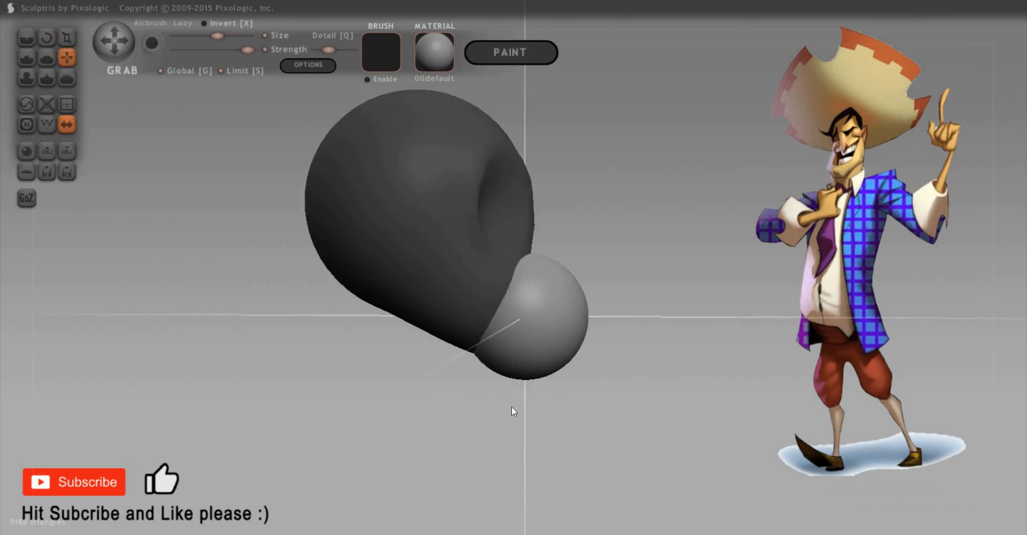
{"action": "left_click_drag", "start_coordinate": [529, 321], "coordinate": [369, 490]}
Try building up a neck bulge on the rear underside of the head with a larger Inflate brush
{"action": "right_click_drag", "start_coordinate": [466, 273], "coordinate": [480, 304]}
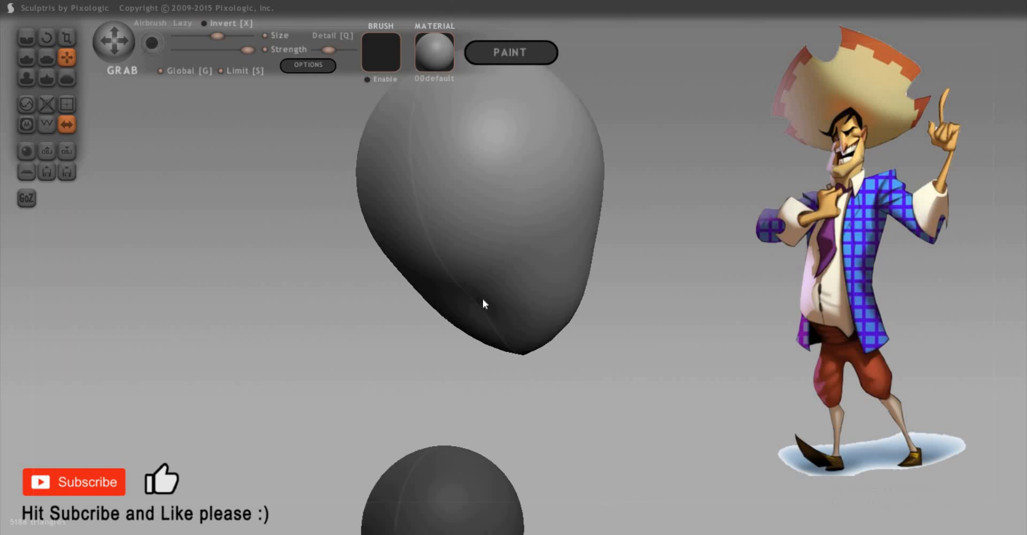
{"action": "key", "text": "c"}
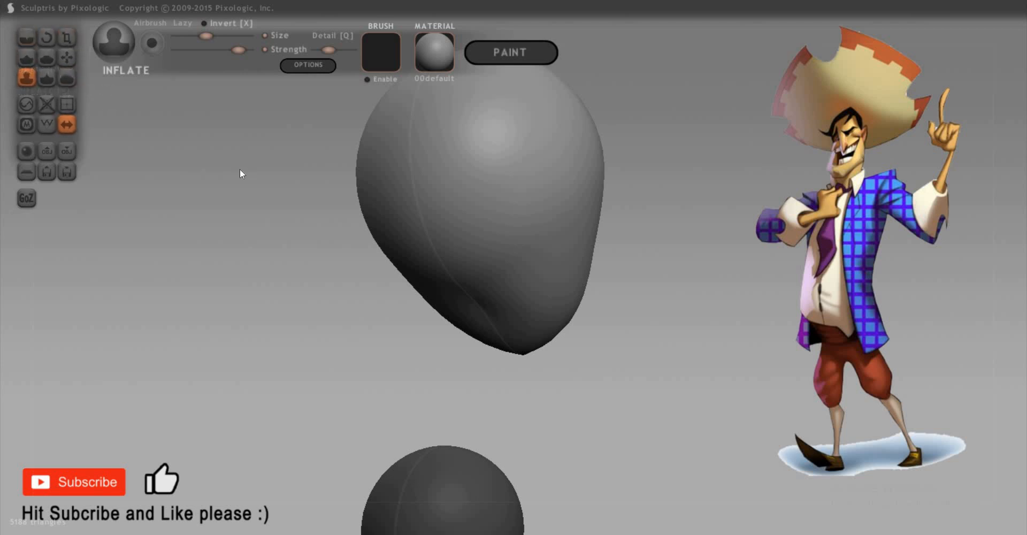
{"action": "left_click_drag", "start_coordinate": [264, 184], "coordinate": [293, 207]}
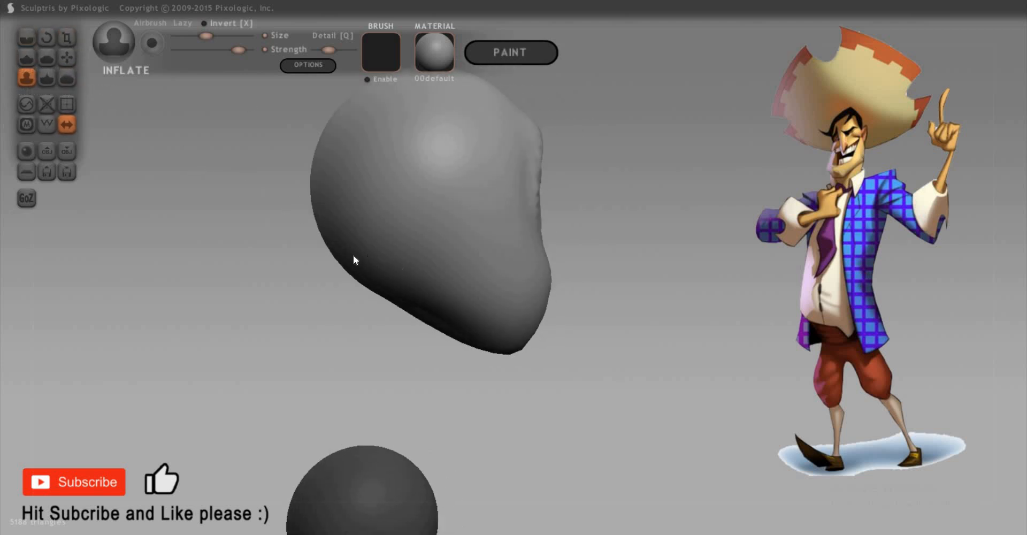
{"action": "left_click_drag", "start_coordinate": [551, 283], "coordinate": [608, 299]}
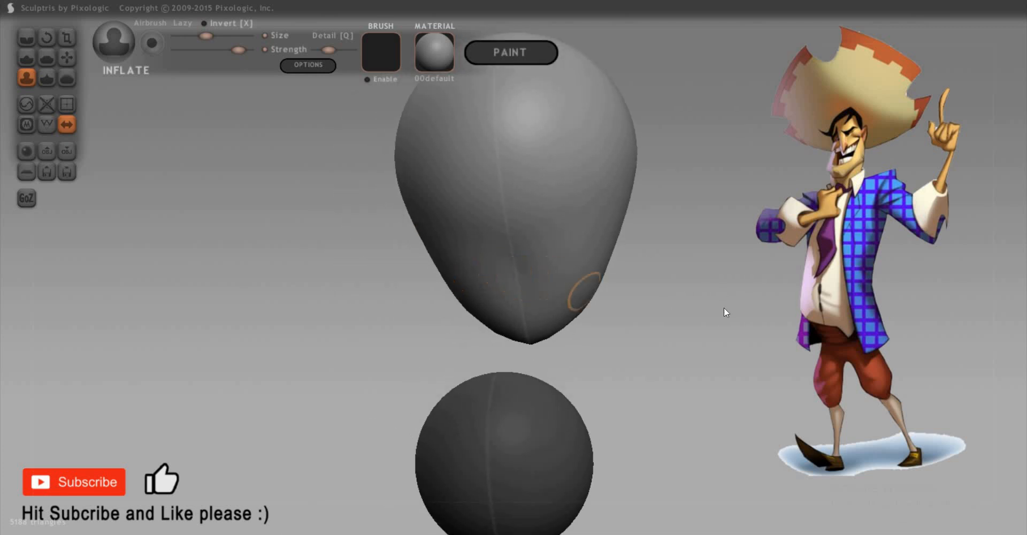
{"action": "mouse_move", "coordinate": [475, 275]}
{"action": "left_mouse_down"}
{"action": "mouse_move", "coordinate": [493, 240]}
{"action": "mouse_move", "coordinate": [456, 274]}
{"action": "mouse_move", "coordinate": [478, 284]}
{"action": "left_mouse_up"}
{"action": "key", "text": "space"}
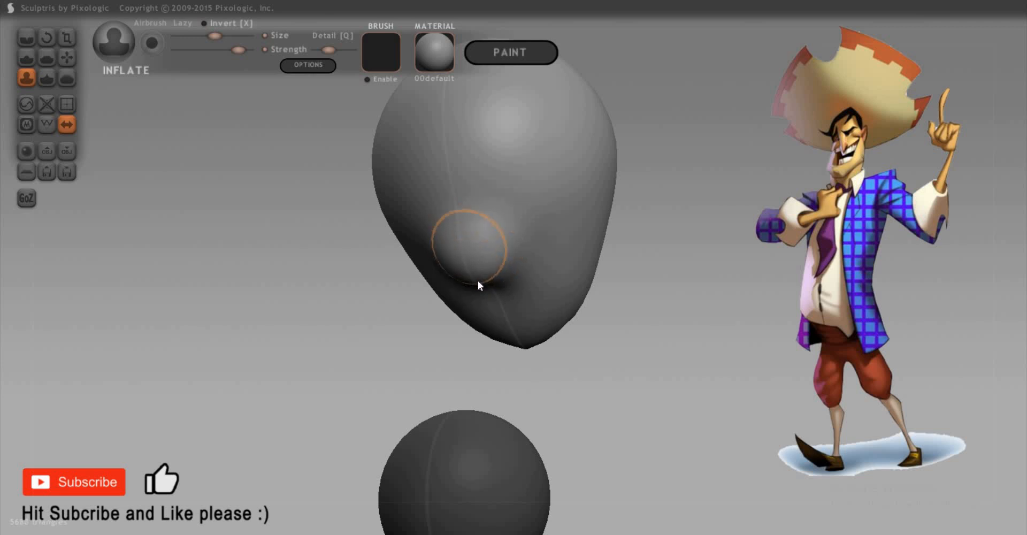
{"action": "left_click_drag", "start_coordinate": [399, 334], "coordinate": [374, 321]}
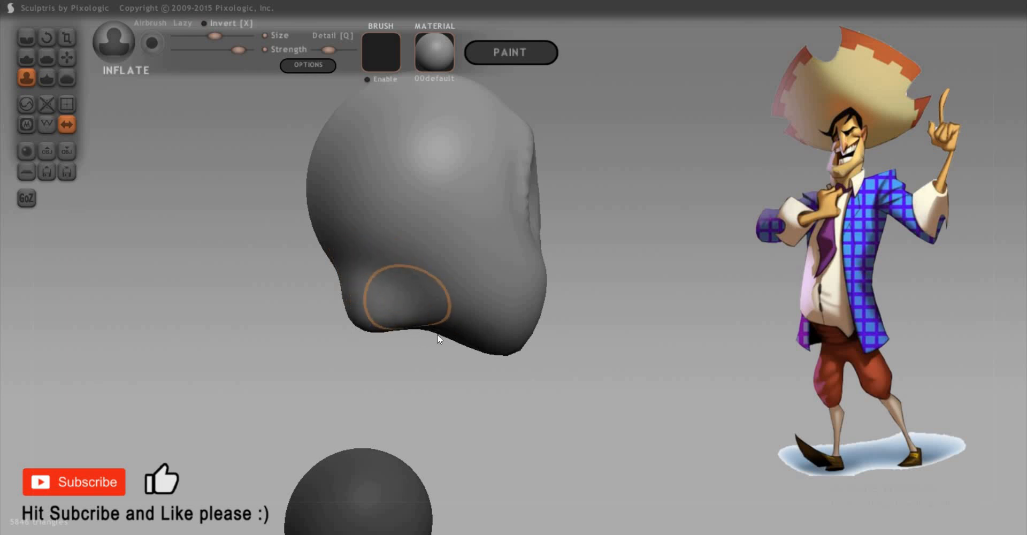
Try pulling the bulge under the head downward into a neck using the Grab brush with Global off
{"action": "key", "text": "g"}
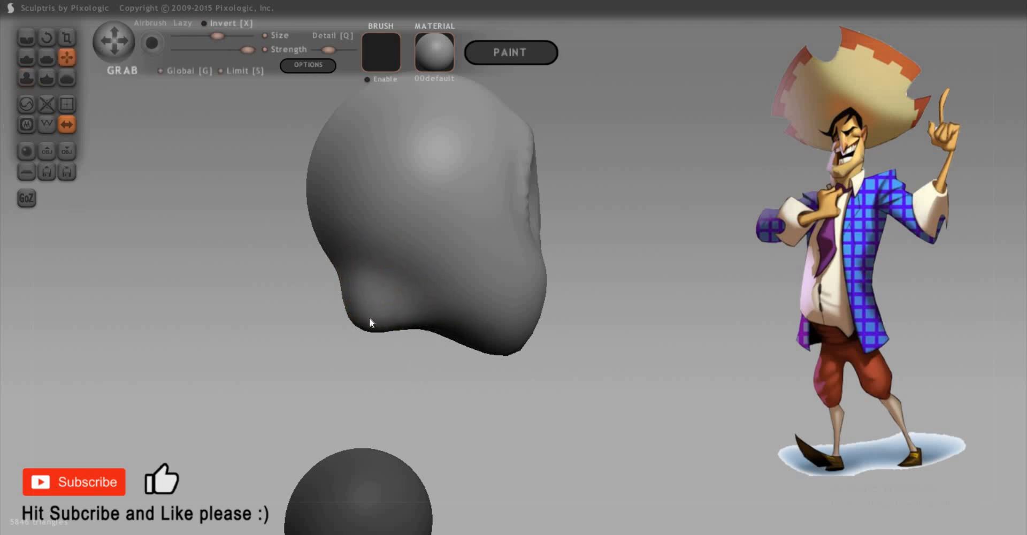
{"action": "left_click_drag", "start_coordinate": [369, 321], "coordinate": [342, 374]}
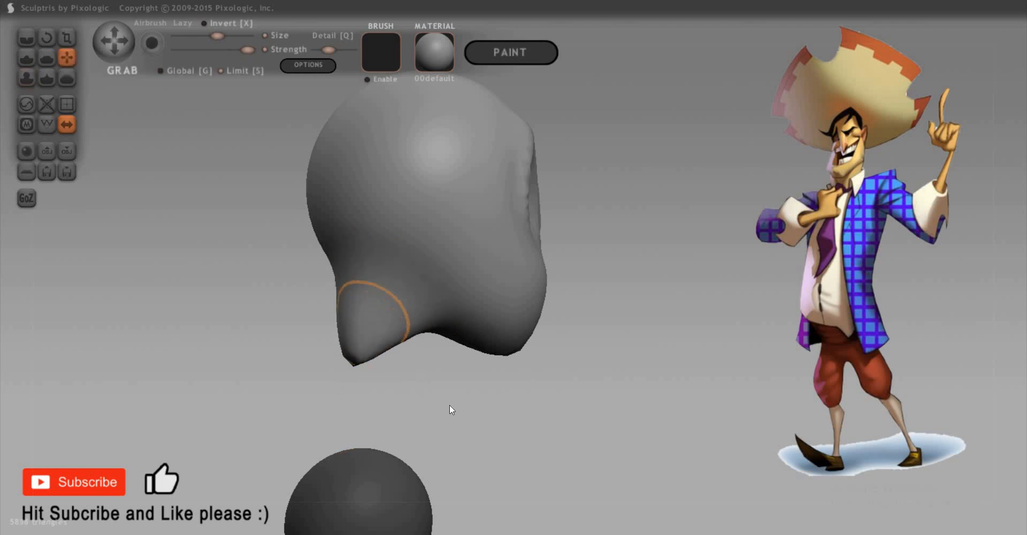
{"action": "mouse_move", "coordinate": [368, 324]}
{"action": "left_mouse_down"}
{"action": "mouse_move", "coordinate": [349, 367]}
{"action": "mouse_move", "coordinate": [437, 397]}
{"action": "mouse_move", "coordinate": [359, 354]}
{"action": "left_mouse_up"}
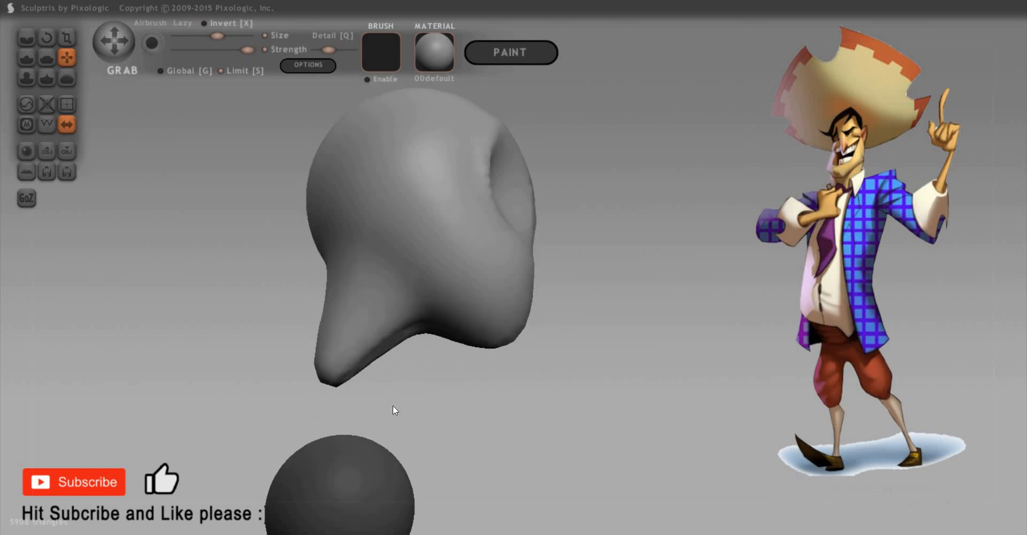
{"action": "mouse_move", "coordinate": [470, 332]}
{"action": "left_mouse_down"}
{"action": "mouse_move", "coordinate": [441, 382]}
{"action": "mouse_move", "coordinate": [514, 406]}
{"action": "left_mouse_up"}
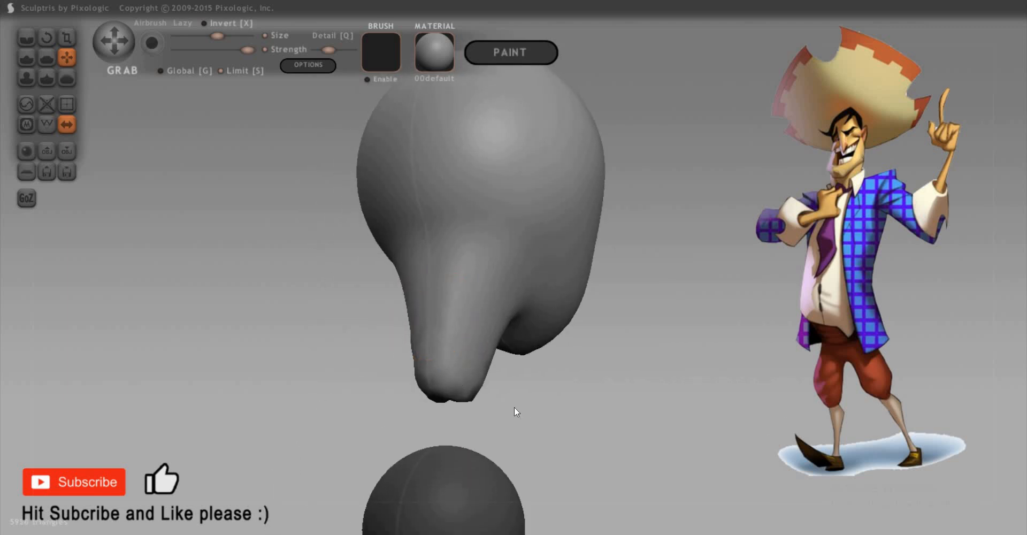
{"action": "left_click_drag", "start_coordinate": [511, 364], "coordinate": [486, 376]}
{"action": "left_click_drag", "start_coordinate": [425, 262], "coordinate": [349, 244]}
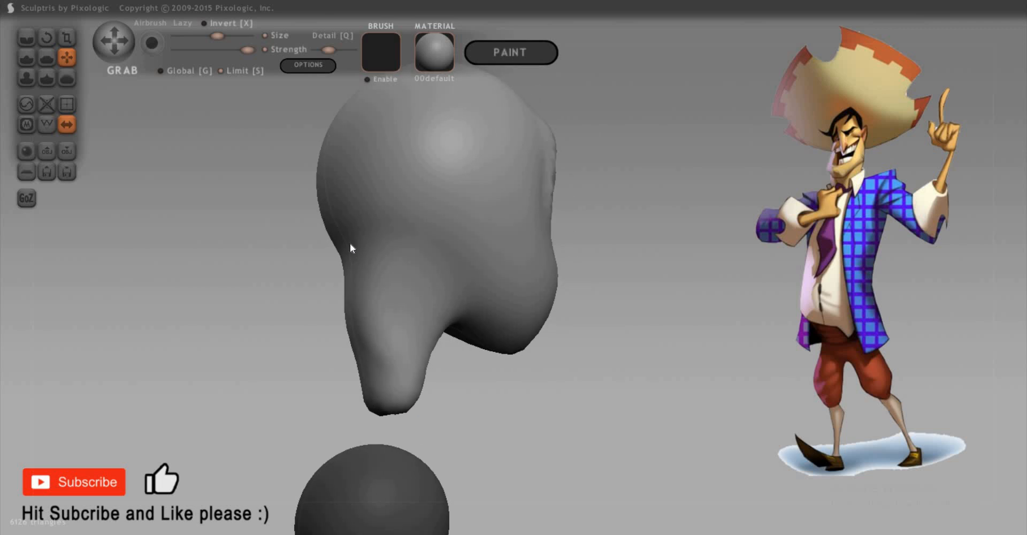
{"action": "mouse_move", "coordinate": [463, 377]}
{"action": "left_mouse_down"}
{"action": "mouse_move", "coordinate": [486, 360]}
{"action": "mouse_move", "coordinate": [454, 351]}
{"action": "mouse_move", "coordinate": [380, 224]}
{"action": "left_mouse_up"}
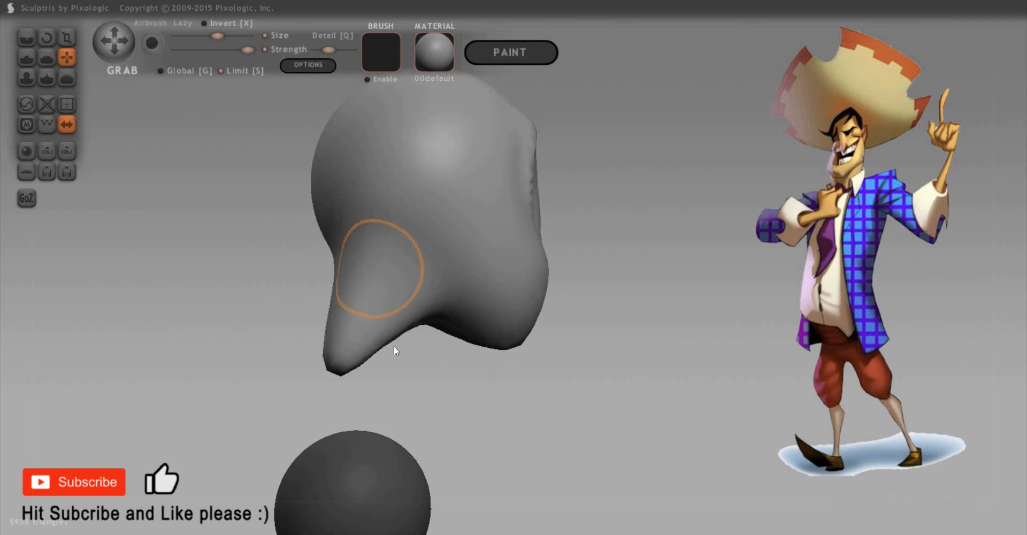
{"action": "left_click_drag", "start_coordinate": [455, 404], "coordinate": [426, 441]}
Move the separate sphere under the back of the head and stretch it vertically into a neck using Global Scale with XYZ off
{"action": "left_click_drag", "start_coordinate": [439, 328], "coordinate": [417, 360]}
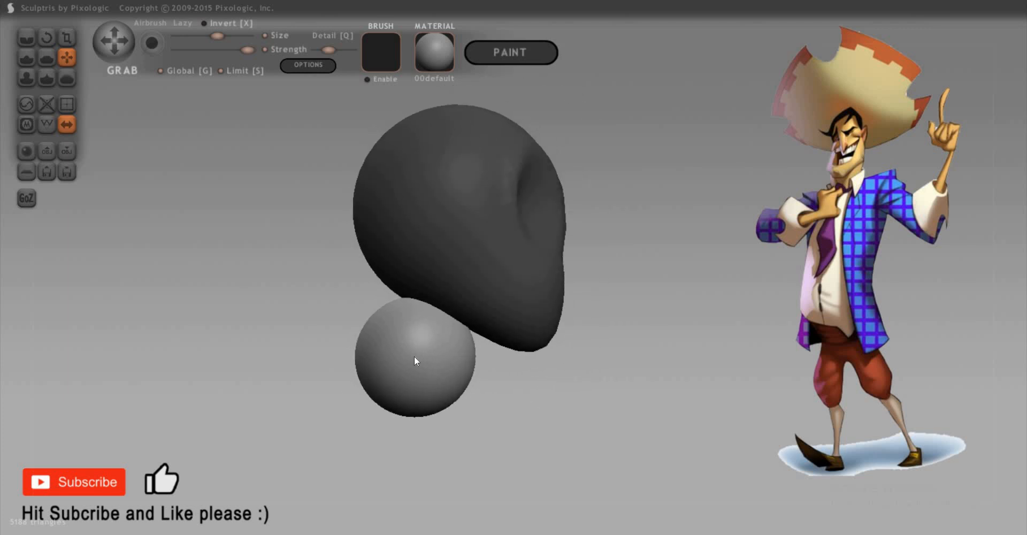
{"action": "key", "text": "t"}
{"action": "mouse_move", "coordinate": [360, 380]}
{"action": "left_mouse_down"}
{"action": "mouse_move", "coordinate": [479, 406]}
{"action": "mouse_move", "coordinate": [522, 397]}
{"action": "left_mouse_up"}
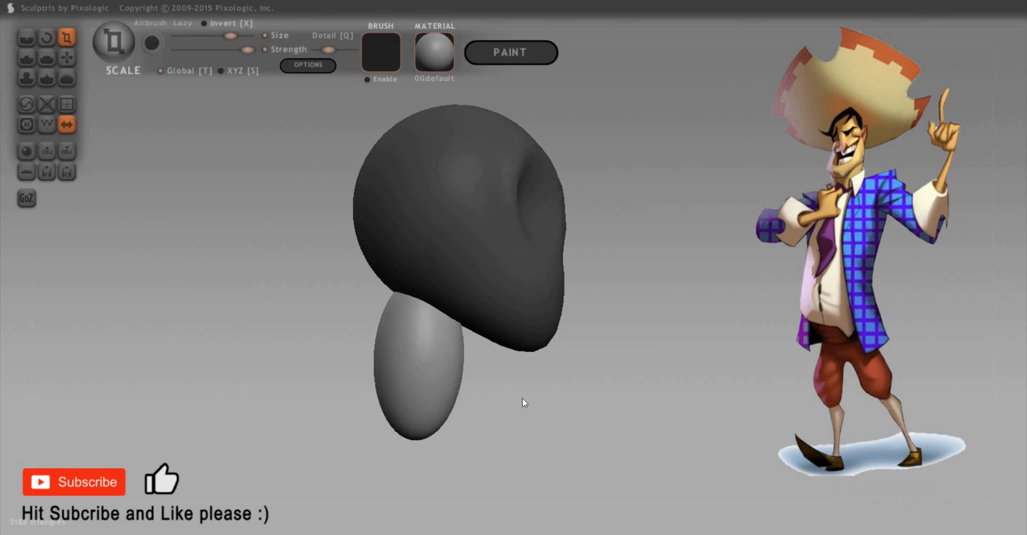
Swell the lower end of the neck using the Inflate brush at a larger size
{"action": "scroll", "coordinate": [348, 257], "scroll_direction": "up", "scroll_amount": 3}
{"action": "left_click_drag", "start_coordinate": [316, 342], "coordinate": [390, 437]}
{"action": "key", "text": "c"}
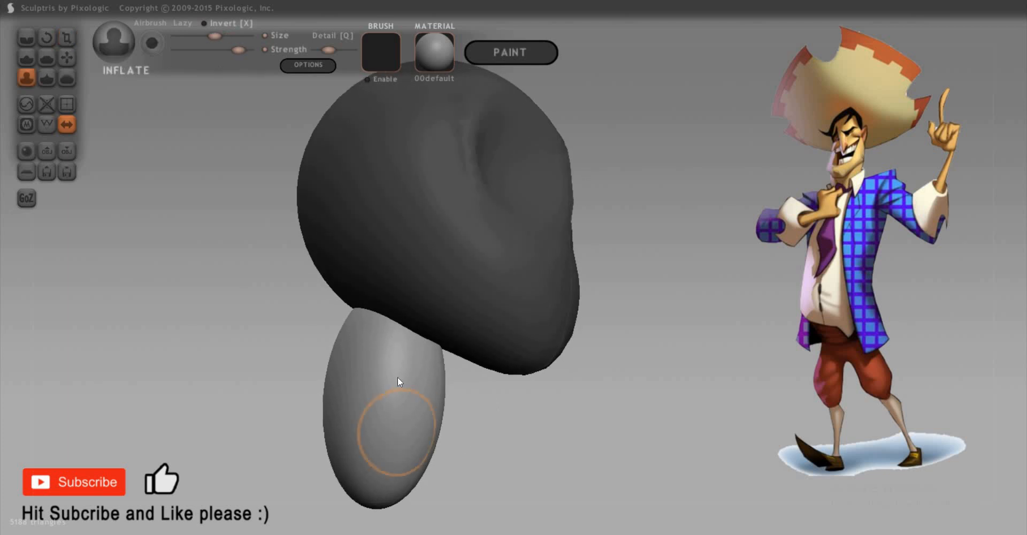
{"action": "key", "text": "space"}
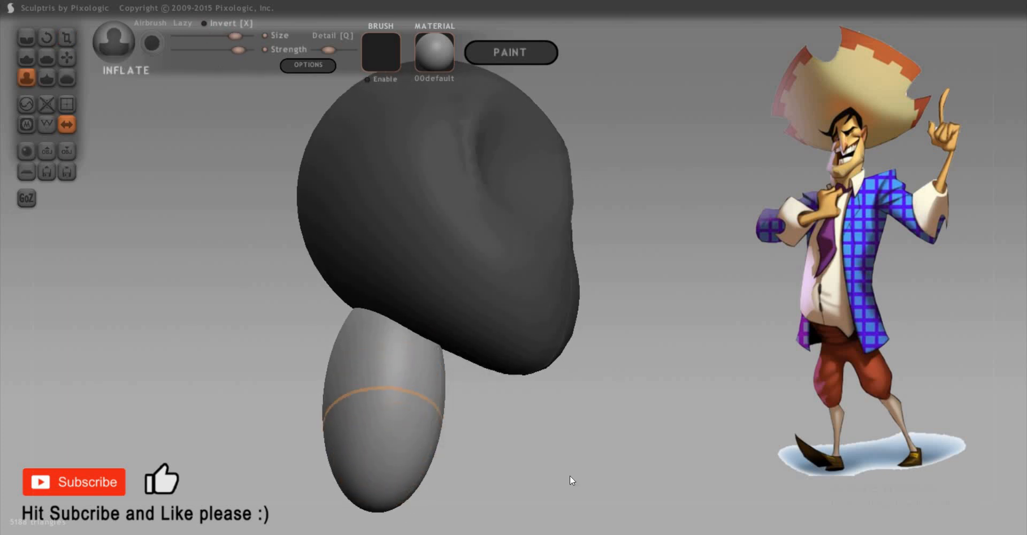
{"action": "left_click_drag", "start_coordinate": [454, 470], "coordinate": [524, 388]}
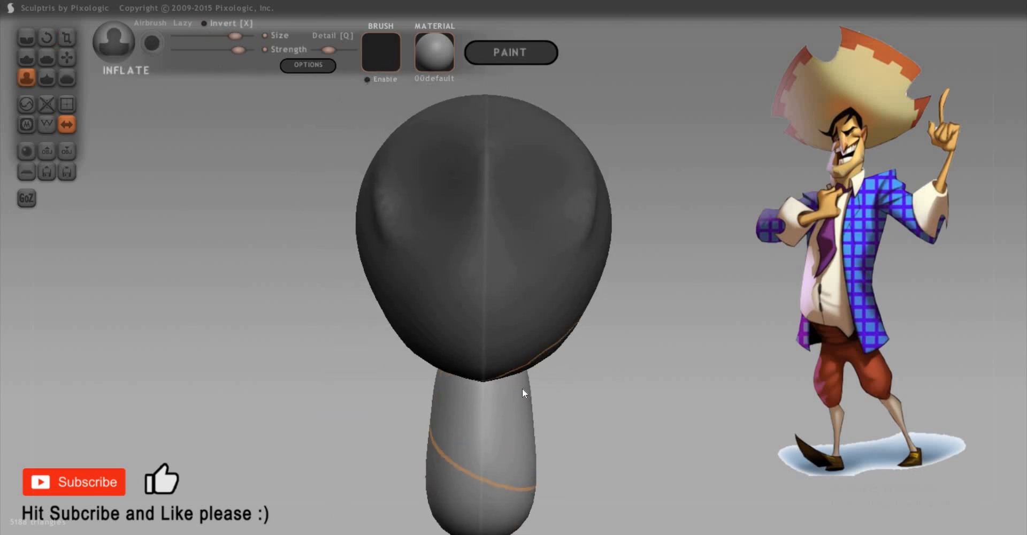
Pull the upper part of the neck inward from the front and side using Grab with Global off, leaving a wider base
{"action": "key", "text": "g"}
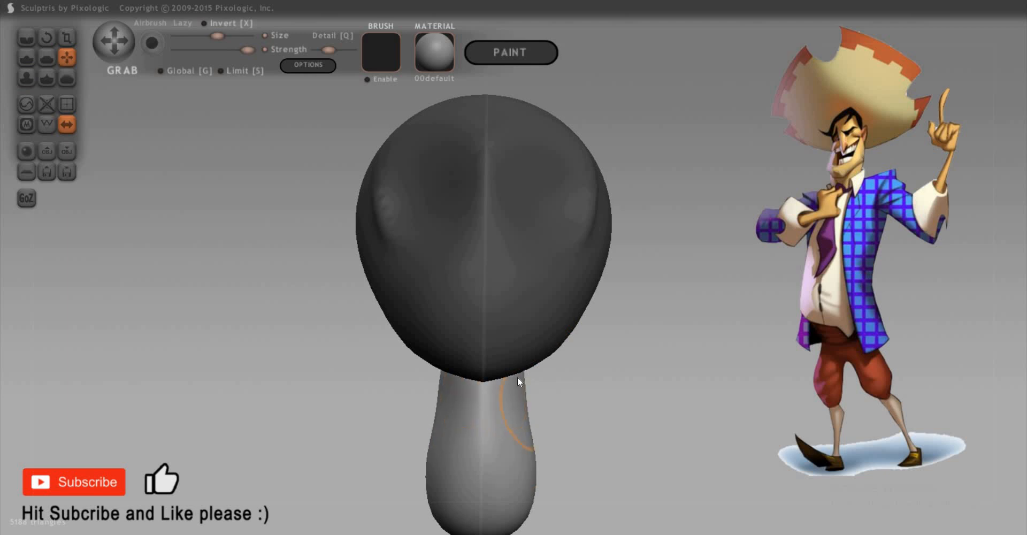
{"action": "mouse_move", "coordinate": [519, 377]}
{"action": "left_mouse_down"}
{"action": "mouse_move", "coordinate": [679, 359]}
{"action": "mouse_move", "coordinate": [624, 365]}
{"action": "left_mouse_up"}
{"action": "left_click_drag", "start_coordinate": [741, 350], "coordinate": [634, 300]}
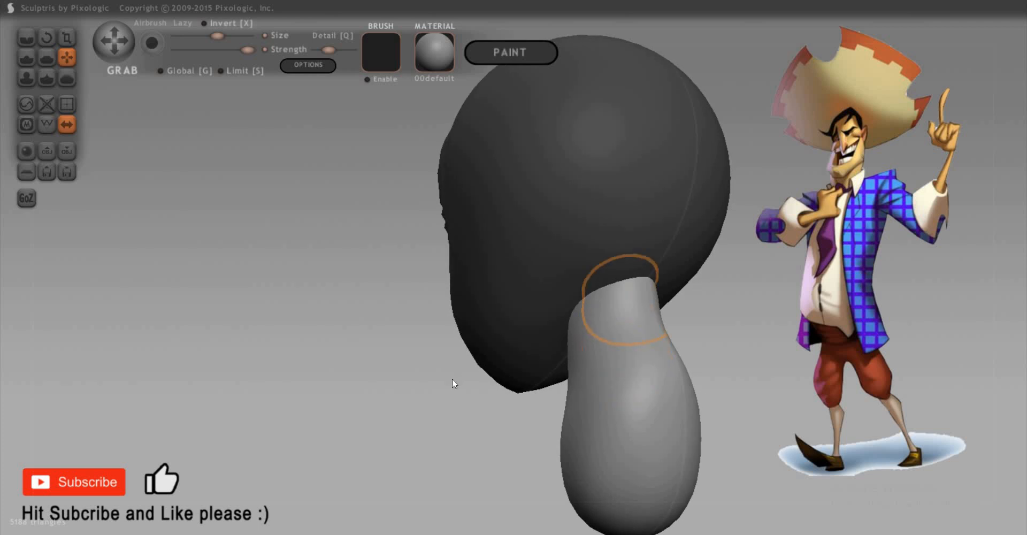
{"action": "mouse_move", "coordinate": [707, 415]}
{"action": "left_mouse_down"}
{"action": "mouse_move", "coordinate": [687, 443]}
{"action": "mouse_move", "coordinate": [640, 377]}
{"action": "mouse_move", "coordinate": [568, 378]}
{"action": "left_mouse_up"}
{"action": "scroll", "coordinate": [481, 350], "scroll_direction": "down", "scroll_amount": 3}
{"action": "mouse_move", "coordinate": [468, 348]}
{"action": "left_mouse_down"}
{"action": "mouse_move", "coordinate": [460, 350]}
{"action": "mouse_move", "coordinate": [538, 381]}
{"action": "mouse_move", "coordinate": [637, 403]}
{"action": "left_mouse_up"}
{"action": "mouse_move", "coordinate": [417, 337]}
{"action": "left_mouse_down"}
{"action": "mouse_move", "coordinate": [489, 329]}
{"action": "mouse_move", "coordinate": [454, 360]}
{"action": "mouse_move", "coordinate": [463, 363]}
{"action": "left_mouse_up"}
{"action": "mouse_move", "coordinate": [454, 306]}
{"action": "left_mouse_down"}
{"action": "mouse_move", "coordinate": [442, 307]}
{"action": "mouse_move", "coordinate": [479, 314]}
{"action": "left_mouse_up"}
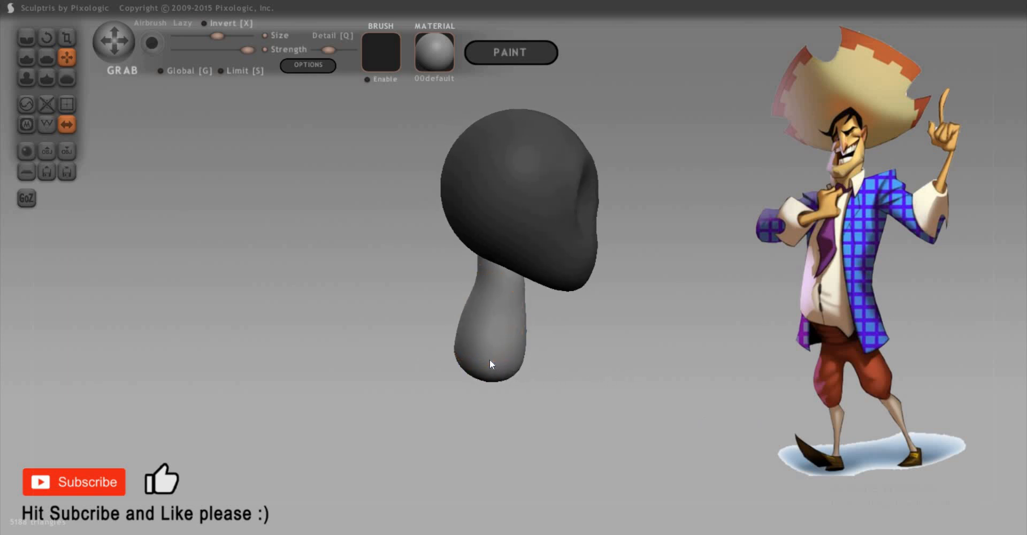
{"action": "left_click_drag", "start_coordinate": [489, 358], "coordinate": [279, 306]}
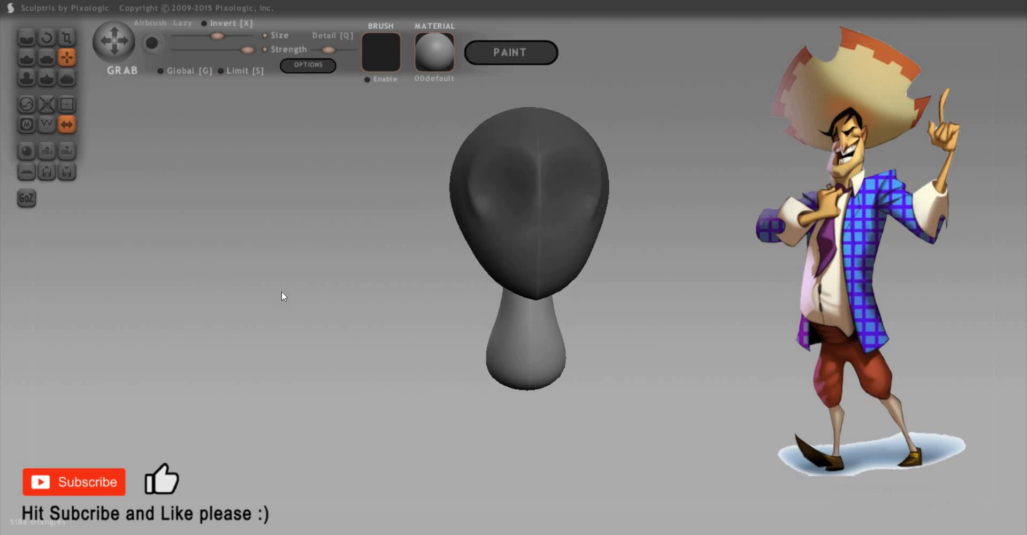
{"action": "left_click_drag", "start_coordinate": [299, 294], "coordinate": [315, 331]}
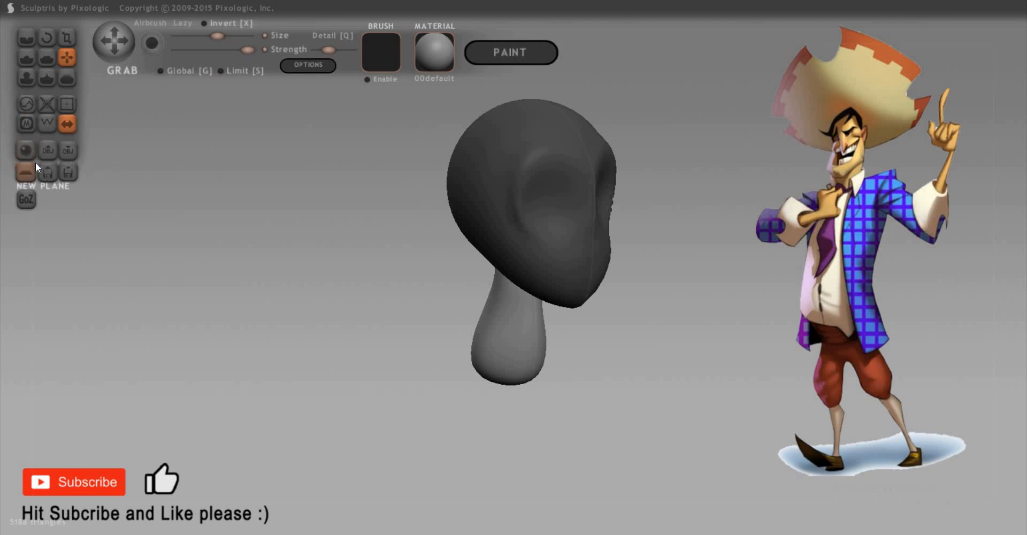
Add a new sphere to the existing scene, centred under the neck, as the base for the torso
{"action": "scroll", "coordinate": [231, 313], "scroll_direction": "down", "scroll_amount": 4}
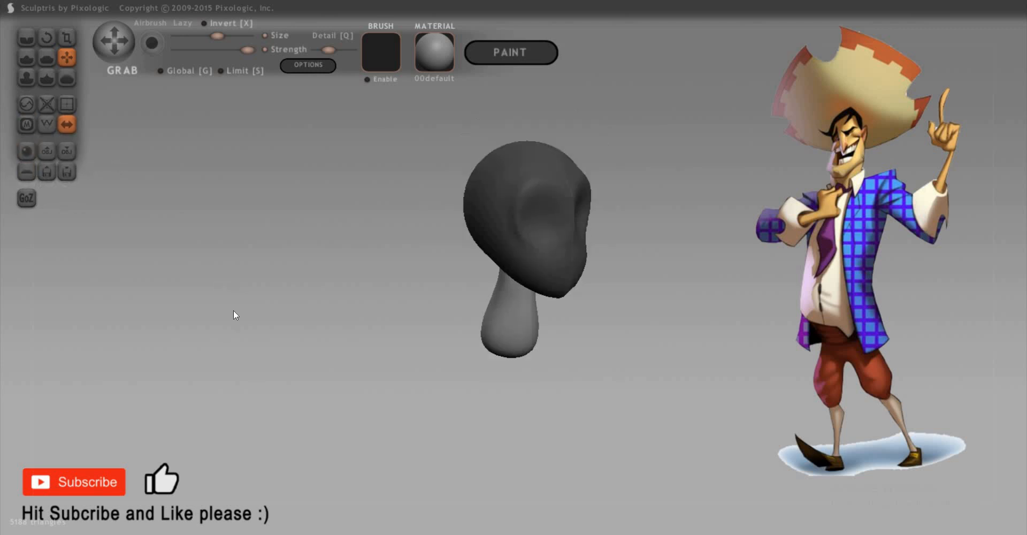
{"action": "left_click", "coordinate": [27, 151]}
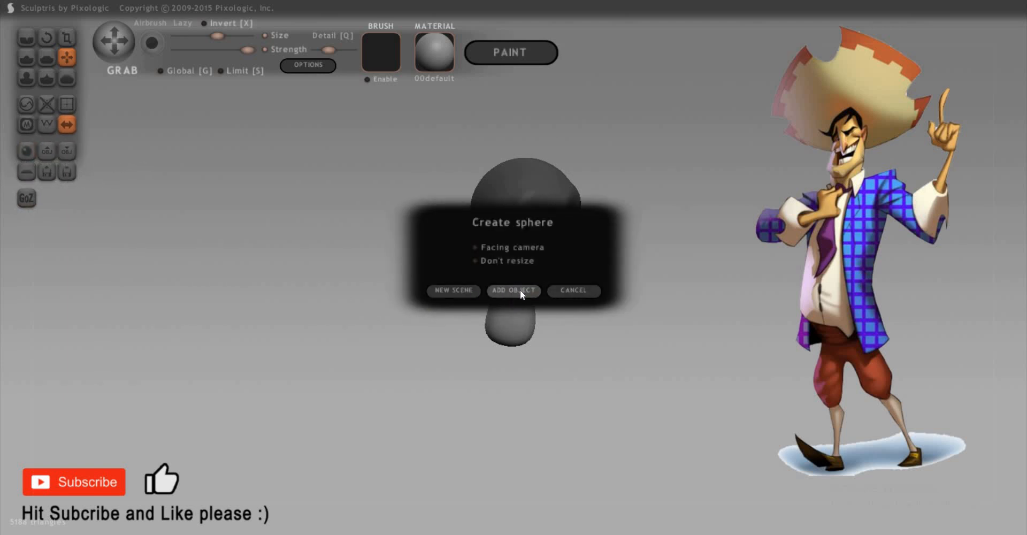
{"action": "left_click", "coordinate": [520, 290]}
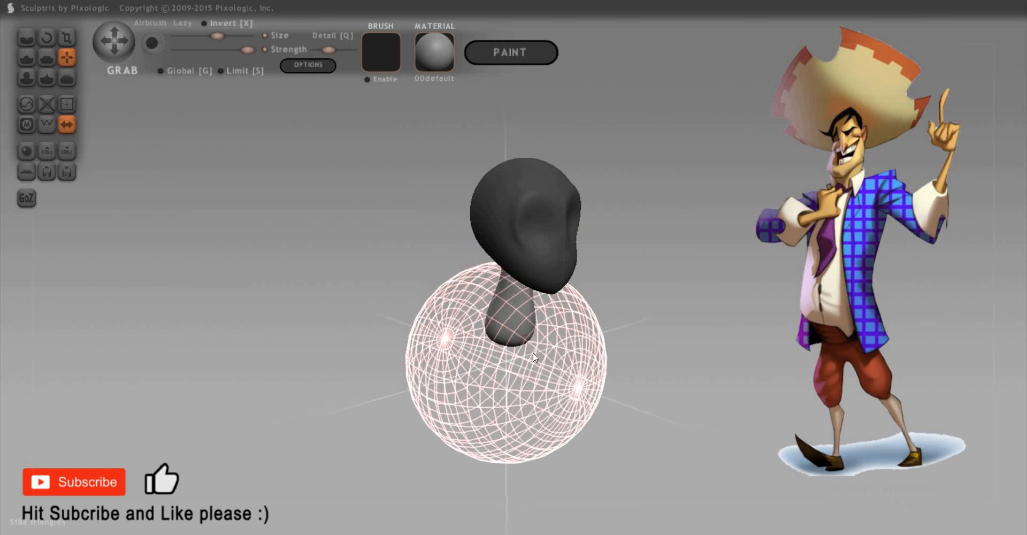
{"action": "left_click", "coordinate": [513, 377]}
{"action": "scroll", "coordinate": [512, 376], "scroll_direction": "down", "scroll_amount": 4}
{"action": "left_click_drag", "start_coordinate": [590, 379], "coordinate": [538, 365]}
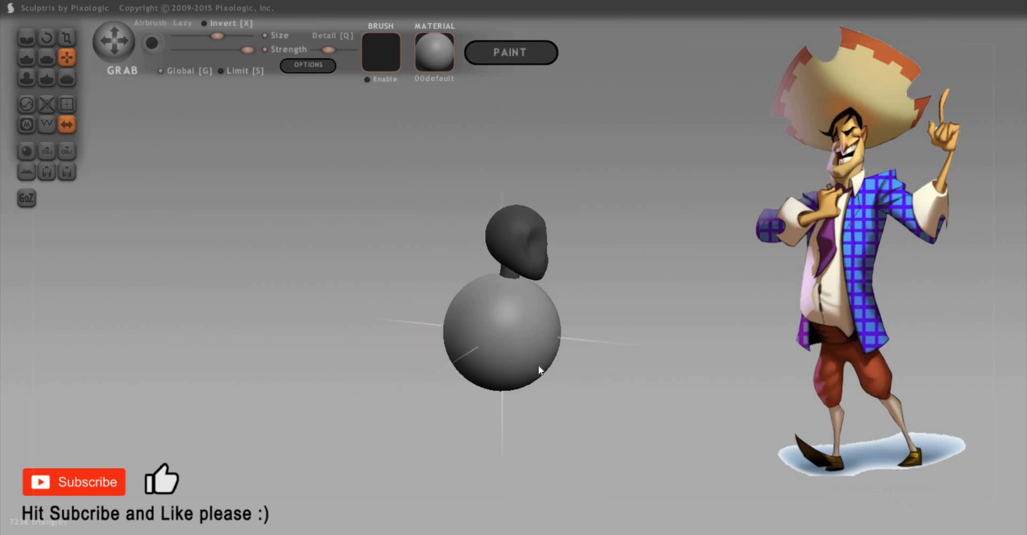
Reduce the torso sphere and flatten it front to back into an oval from the left view, using Global Scale with XYZ off
{"action": "key", "text": "g"}
{"action": "left_click_drag", "start_coordinate": [593, 401], "coordinate": [588, 397], "text": "shift"}
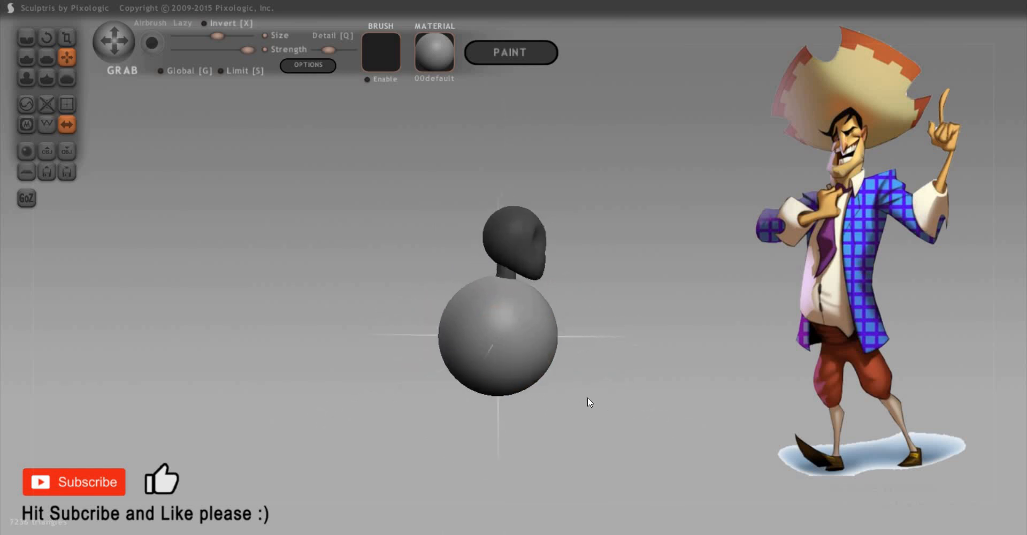
{"action": "key", "text": "t"}
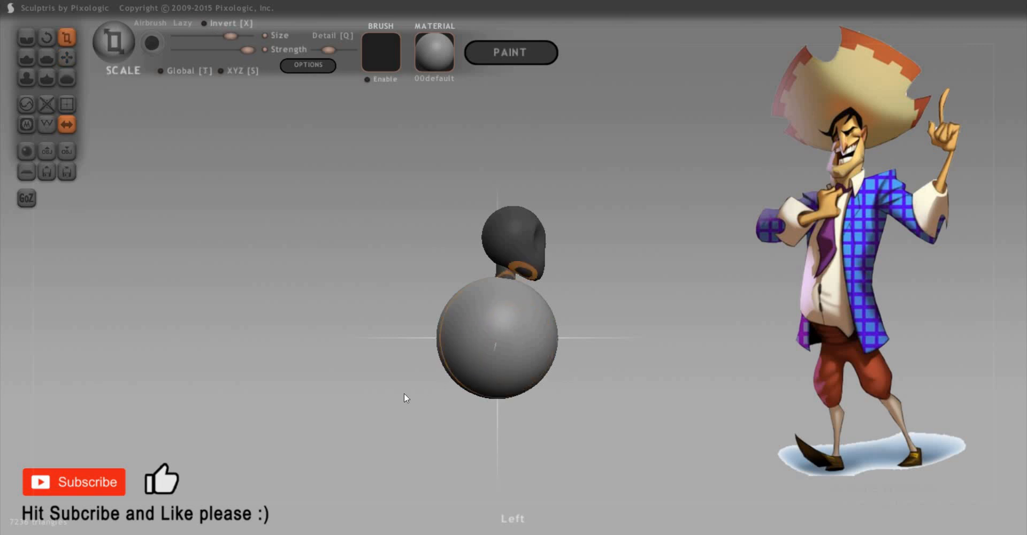
{"action": "key", "text": "t"}
{"action": "mouse_move", "coordinate": [378, 403]}
{"action": "left_mouse_down"}
{"action": "mouse_move", "coordinate": [543, 362]}
{"action": "mouse_move", "coordinate": [553, 398]}
{"action": "mouse_move", "coordinate": [494, 333]}
{"action": "left_mouse_up"}
{"action": "scroll", "coordinate": [551, 375], "scroll_direction": "up", "scroll_amount": 3}
Stretch the lower end of the oval downward into a long torso using a larger Grab brush with Global off
{"action": "key", "text": "g"}
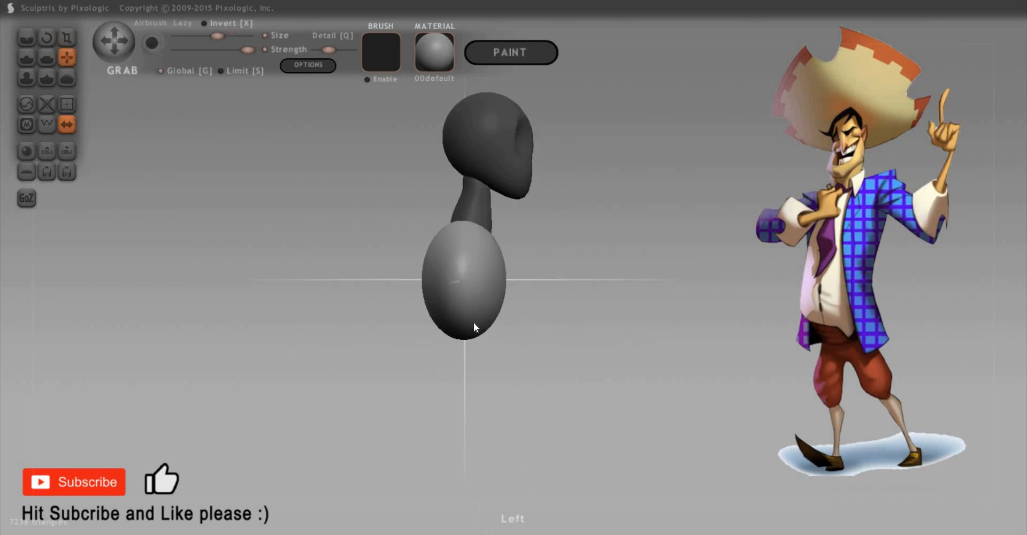
{"action": "key", "text": "space"}
{"action": "mouse_move", "coordinate": [464, 348]}
{"action": "left_mouse_down"}
{"action": "mouse_move", "coordinate": [465, 384]}
{"action": "mouse_move", "coordinate": [509, 447]}
{"action": "left_mouse_up"}
{"action": "mouse_move", "coordinate": [453, 376]}
{"action": "left_mouse_down"}
{"action": "mouse_move", "coordinate": [468, 457]}
{"action": "mouse_move", "coordinate": [466, 432]}
{"action": "left_mouse_up"}
{"action": "right_click_drag", "start_coordinate": [467, 432], "coordinate": [465, 426]}
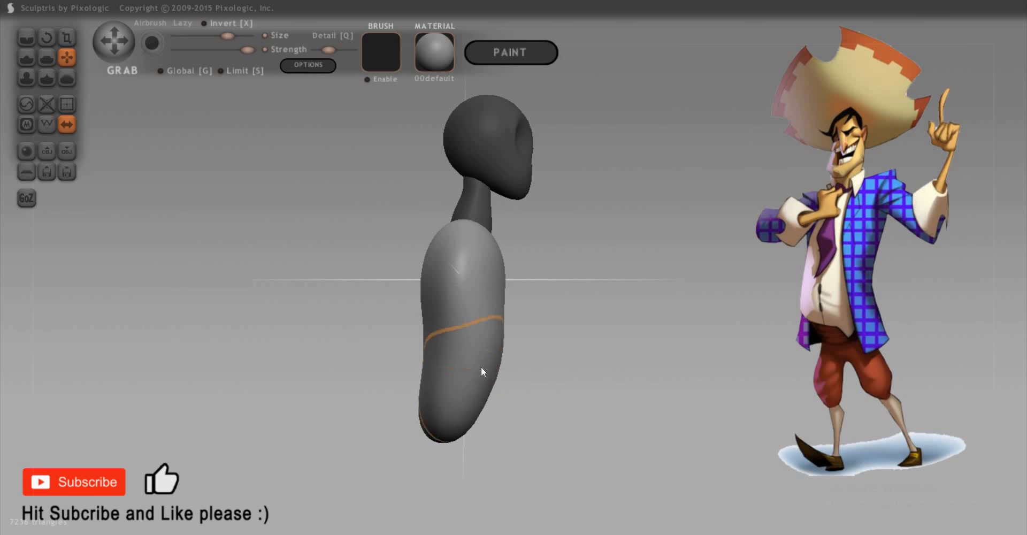
Narrow the torso from the front view, drawing in the shoulders and waist with the Grab brush
{"action": "left_click_drag", "start_coordinate": [513, 323], "coordinate": [578, 295], "text": "shift"}
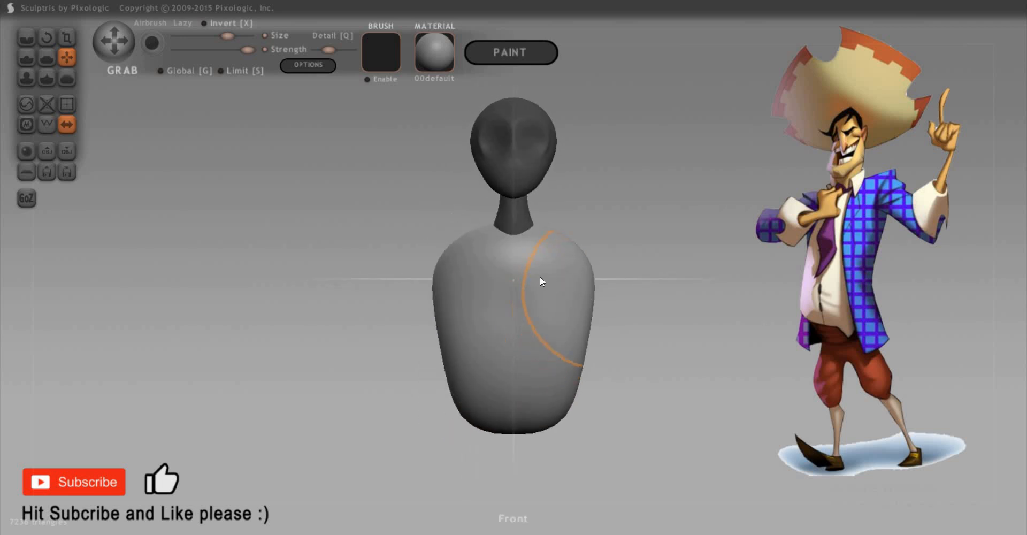
{"action": "key", "text": "ctrl+z"}
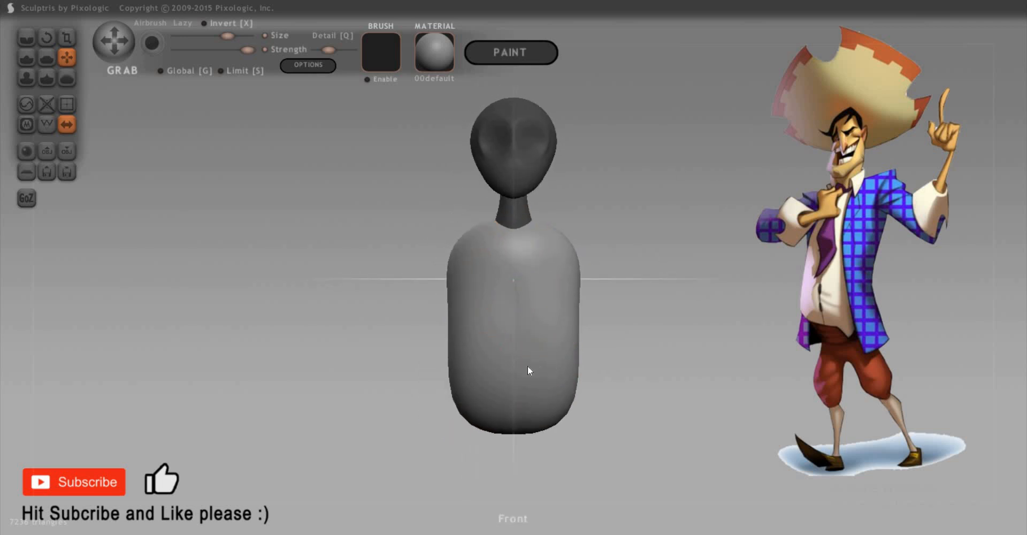
{"action": "key", "text": "ctrl+z"}
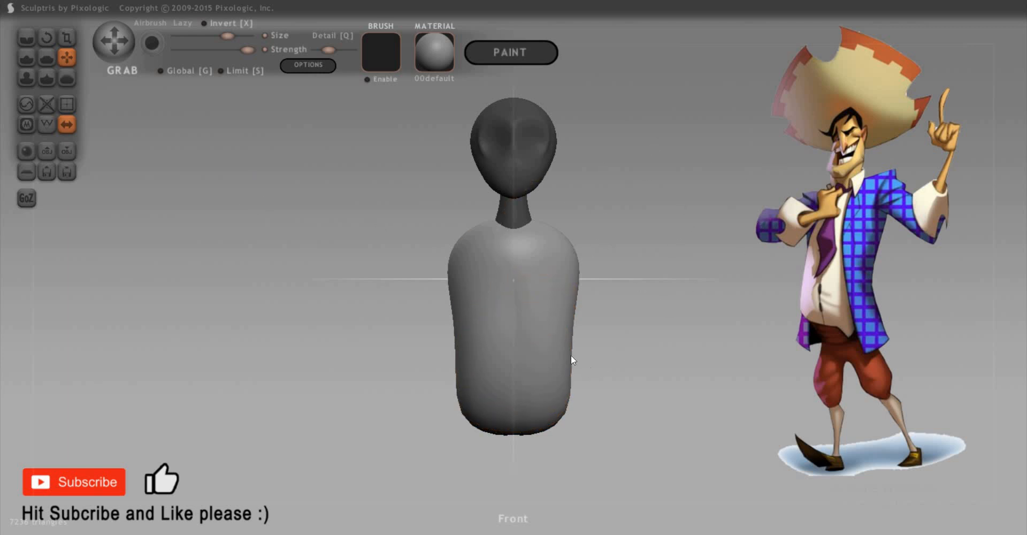
{"action": "key", "text": "ctrl+z"}
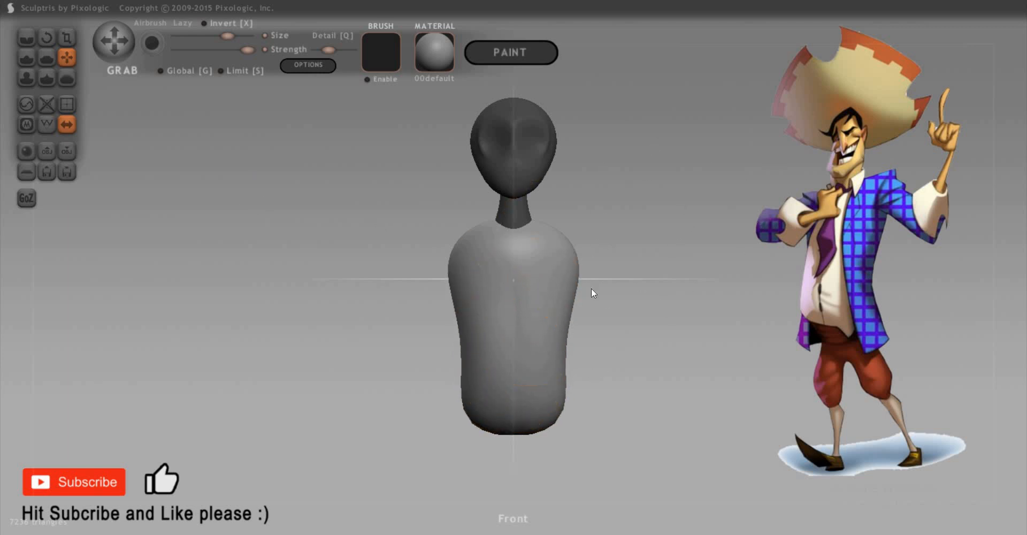
Overlay the model on the character reference image to compare the head and torso proportions
{"action": "left_click_drag", "start_coordinate": [722, 278], "coordinate": [840, 288], "text": "alt"}
{"action": "scroll", "coordinate": [838, 288], "scroll_direction": "up", "scroll_amount": 2}
{"action": "scroll", "coordinate": [753, 276], "scroll_direction": "down", "scroll_amount": 5}
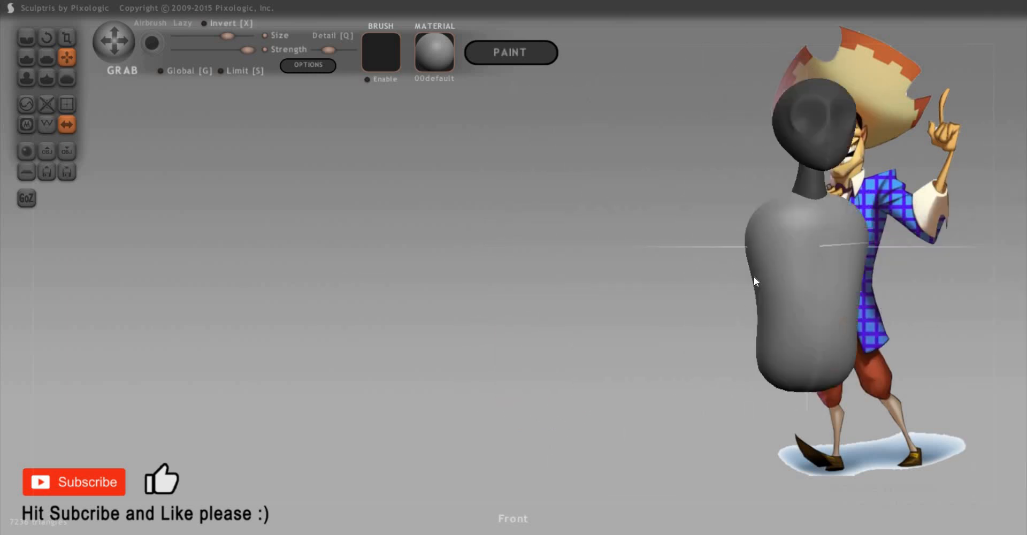
{"action": "left_click_drag", "start_coordinate": [958, 273], "coordinate": [898, 276], "text": "alt"}
{"action": "scroll", "coordinate": [898, 276], "scroll_direction": "up", "scroll_amount": 1}
{"action": "scroll", "coordinate": [898, 276], "scroll_direction": "up", "scroll_amount": 1}
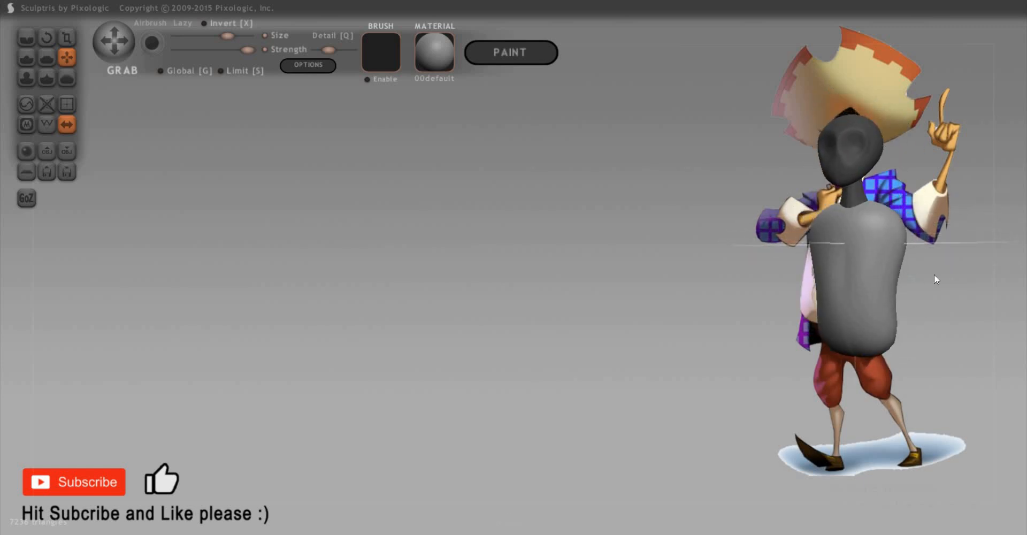
{"action": "scroll", "coordinate": [933, 274], "scroll_direction": "down", "scroll_amount": 3}
{"action": "scroll", "coordinate": [535, 252], "scroll_direction": "up", "scroll_amount": 2}
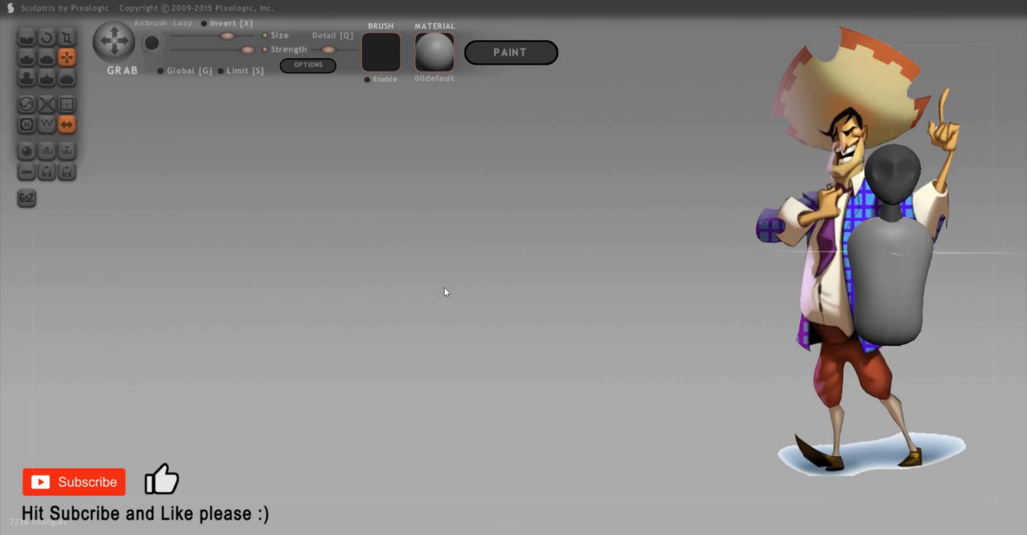
{"action": "left_click_drag", "start_coordinate": [444, 287], "coordinate": [222, 286], "text": "alt"}
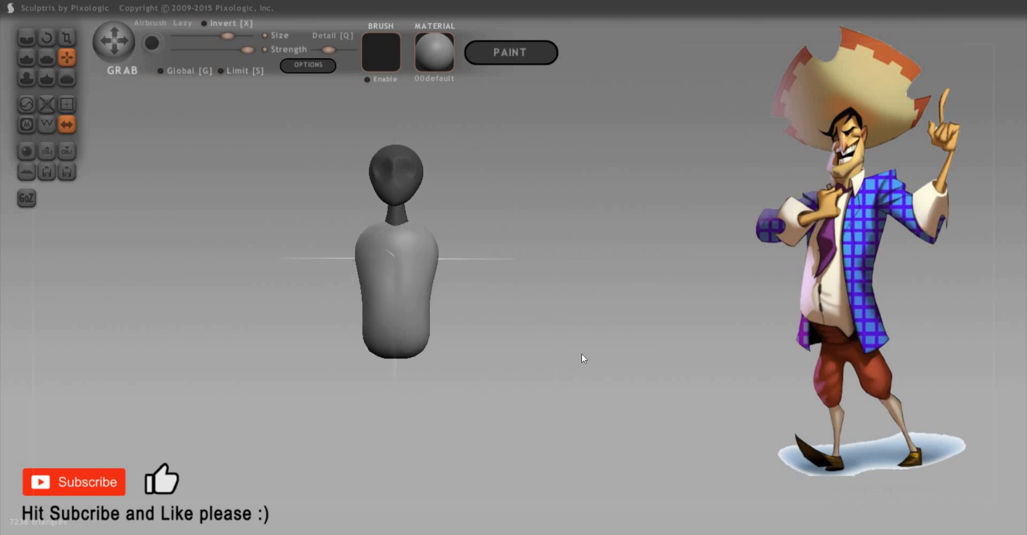
Lengthen the torso from the front view by pulling its lower end downward with the Grab brush
{"action": "mouse_move", "coordinate": [583, 357]}
{"action": "left_mouse_down"}
{"action": "mouse_move", "coordinate": [553, 333]}
{"action": "mouse_move", "coordinate": [578, 353]}
{"action": "mouse_move", "coordinate": [498, 325]}
{"action": "mouse_move", "coordinate": [541, 339]}
{"action": "left_mouse_up"}
{"action": "scroll", "coordinate": [512, 328], "scroll_direction": "up", "scroll_amount": 2}
{"action": "left_click_drag", "start_coordinate": [561, 307], "coordinate": [851, 162], "text": "shift"}
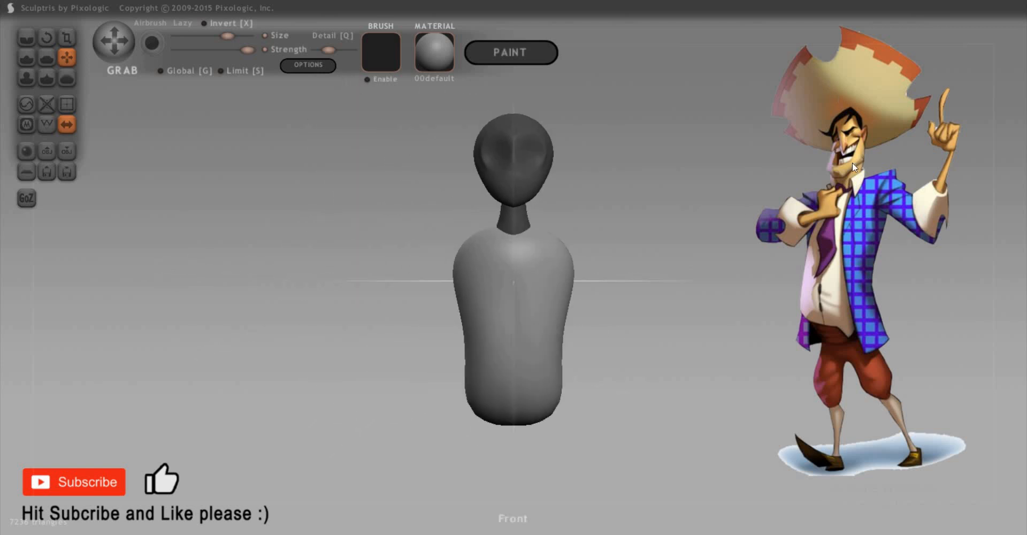
{"action": "scroll", "coordinate": [645, 258], "scroll_direction": "up", "scroll_amount": 2}
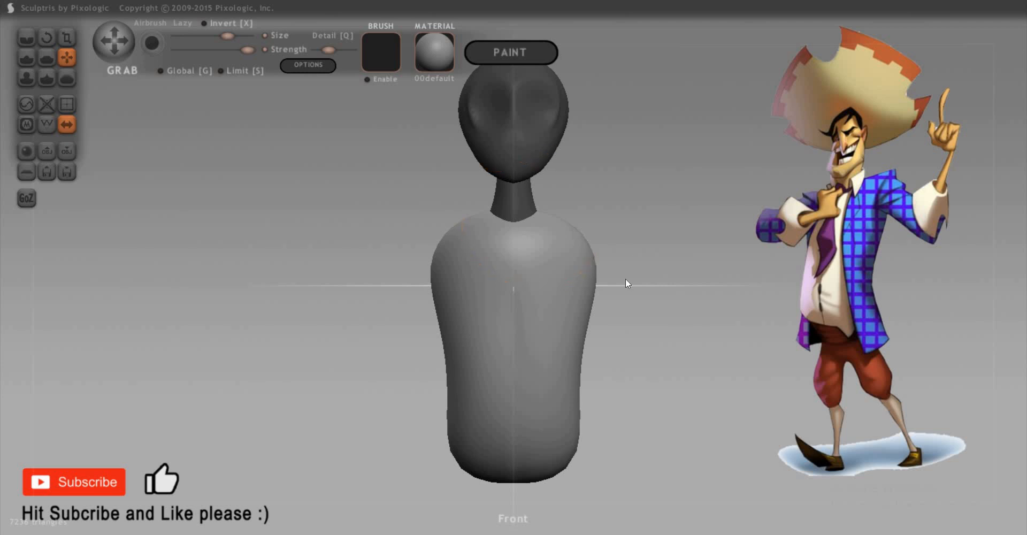
{"action": "scroll", "coordinate": [628, 281], "scroll_direction": "up", "scroll_amount": 1}
{"action": "scroll", "coordinate": [630, 282], "scroll_direction": "down", "scroll_amount": 2}
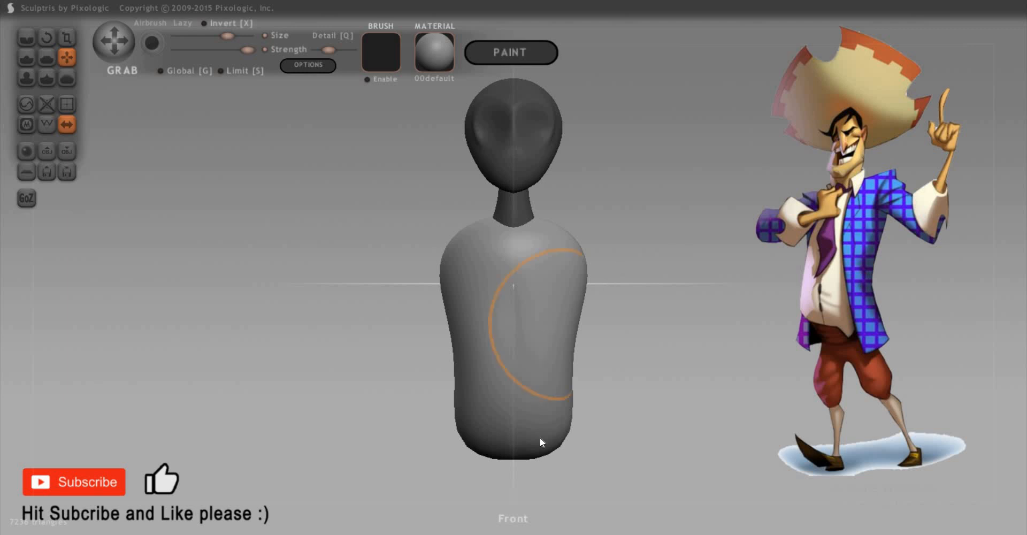
{"action": "left_click_drag", "start_coordinate": [540, 436], "coordinate": [548, 473]}
{"action": "key", "text": "ctrl+z"}
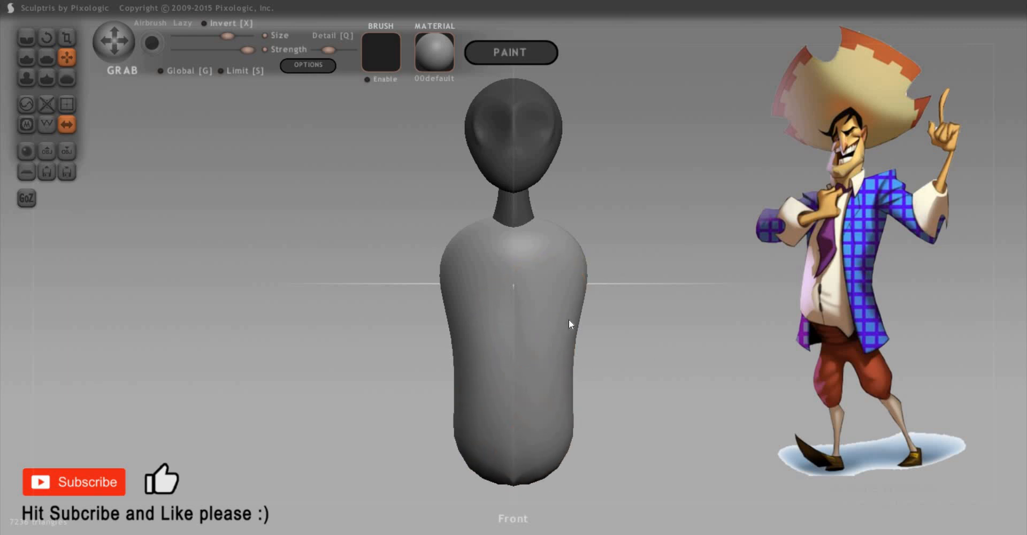
Slim the waist and curve the torso's side profile with Grab, pushing the belly forward and the lower end back
{"action": "mouse_move", "coordinate": [670, 345]}
{"action": "left_mouse_down"}
{"action": "mouse_move", "coordinate": [566, 350]}
{"action": "mouse_move", "coordinate": [531, 360]}
{"action": "mouse_move", "coordinate": [566, 385]}
{"action": "mouse_move", "coordinate": [522, 384]}
{"action": "mouse_move", "coordinate": [625, 402]}
{"action": "left_mouse_up"}
{"action": "left_click_drag", "start_coordinate": [577, 437], "coordinate": [674, 408]}
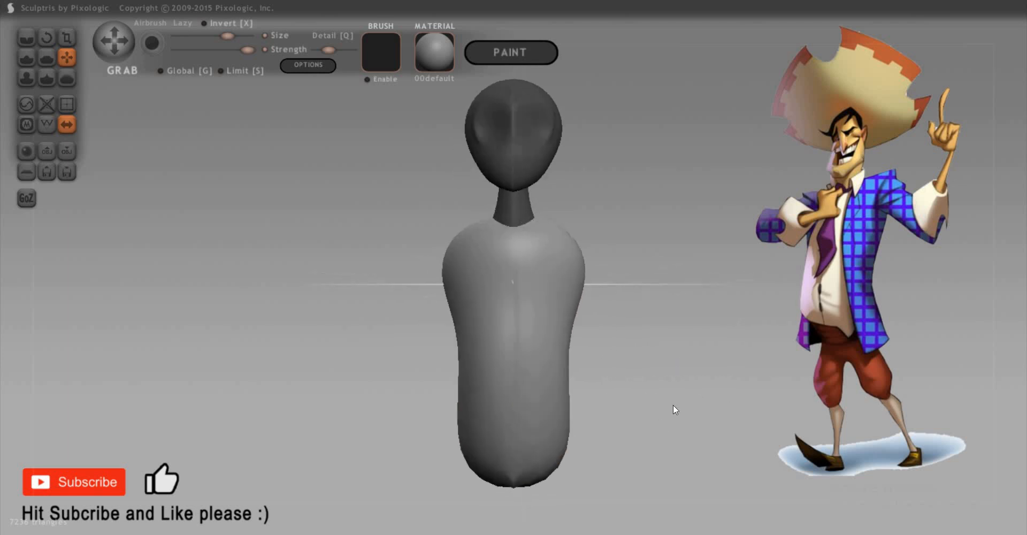
{"action": "mouse_move", "coordinate": [508, 381]}
{"action": "left_mouse_down"}
{"action": "mouse_move", "coordinate": [553, 291]}
{"action": "mouse_move", "coordinate": [798, 359]}
{"action": "left_mouse_up"}
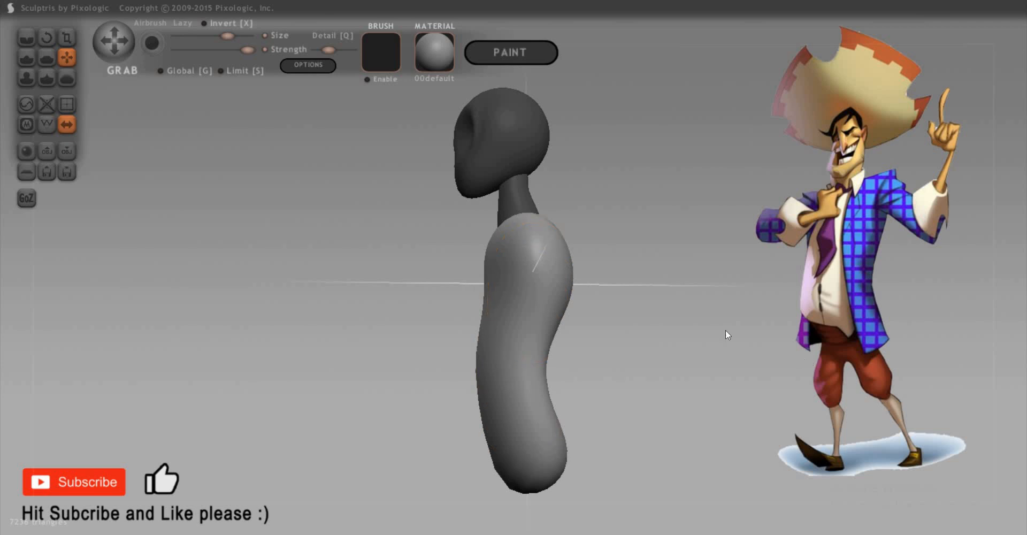
{"action": "left_click_drag", "start_coordinate": [725, 330], "coordinate": [427, 203], "text": "shift"}
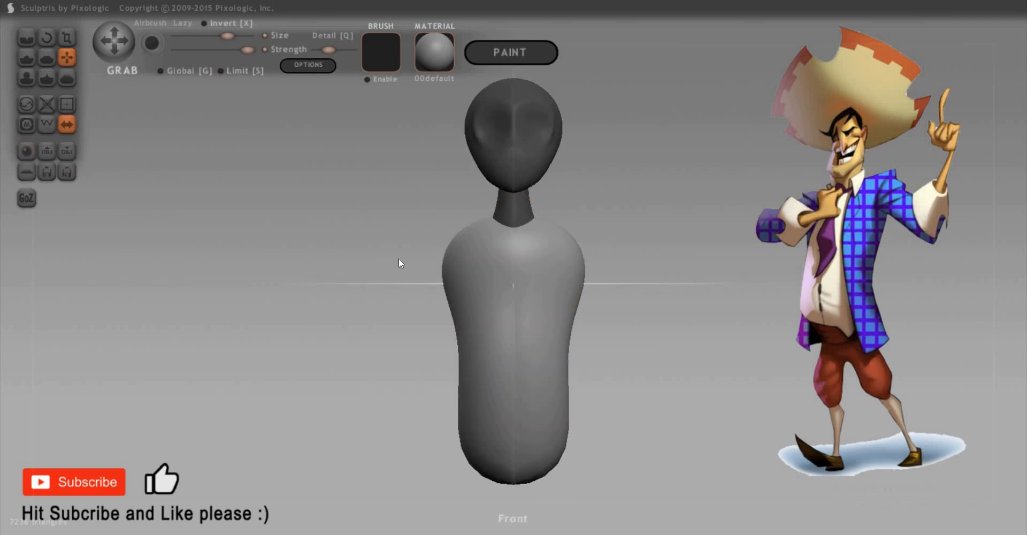
Pull a pair of tapered arms outward and downward from the torso's shoulders using a smaller Grab brush with symmetry on
{"action": "left_click_drag", "start_coordinate": [342, 264], "coordinate": [390, 280]}
{"action": "scroll", "coordinate": [390, 281], "scroll_direction": "up", "scroll_amount": 3}
{"action": "scroll", "coordinate": [418, 303], "scroll_direction": "down", "scroll_amount": 2}
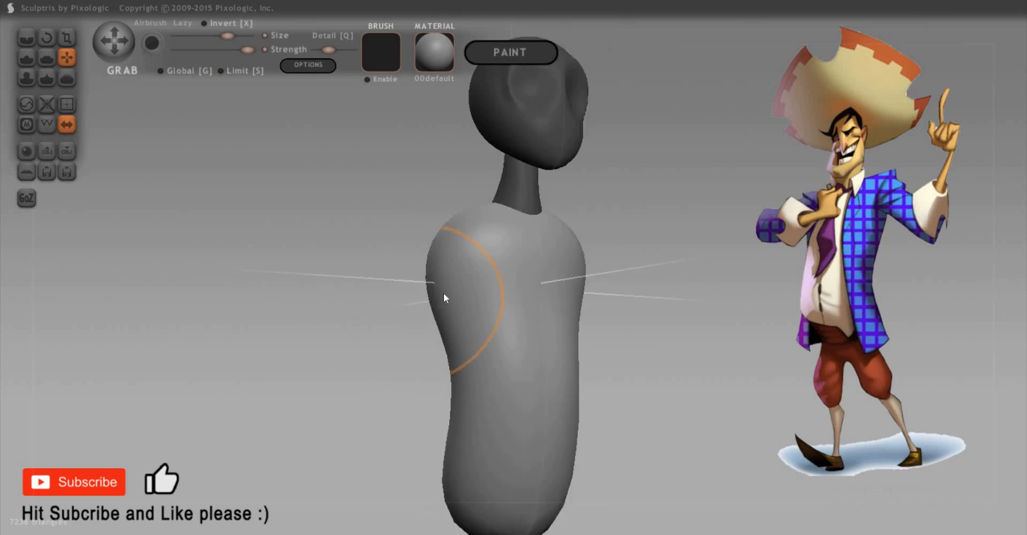
{"action": "key", "text": "space"}
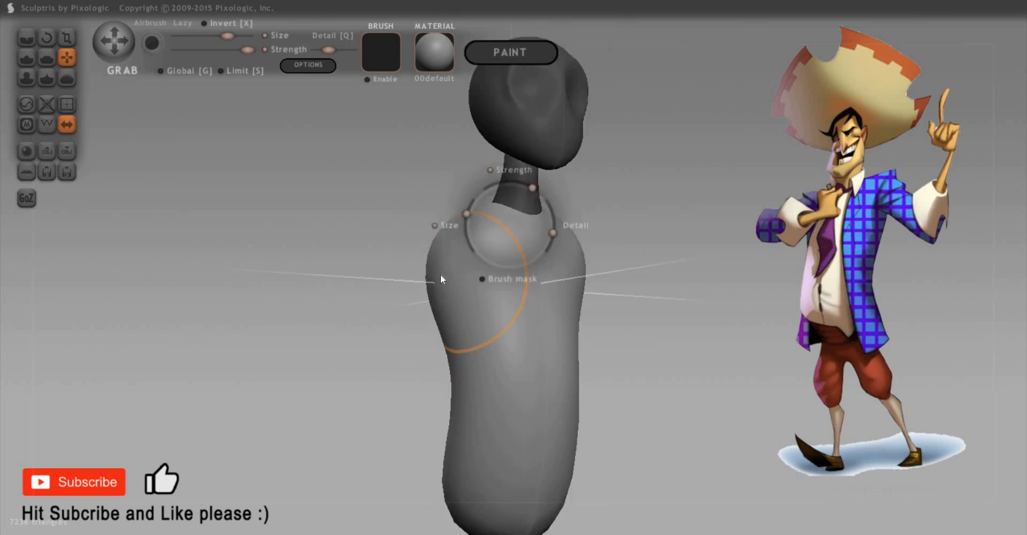
{"action": "left_click", "coordinate": [460, 226]}
{"action": "left_click_drag", "start_coordinate": [440, 274], "coordinate": [394, 322]}
{"action": "left_click_drag", "start_coordinate": [372, 341], "coordinate": [341, 363], "text": "shift"}
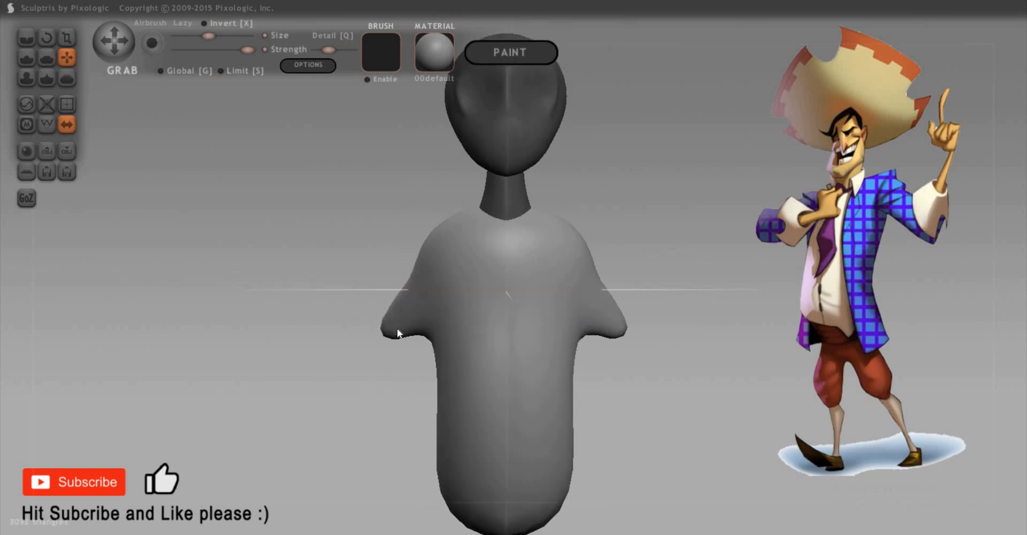
{"action": "left_click_drag", "start_coordinate": [397, 328], "coordinate": [281, 382]}
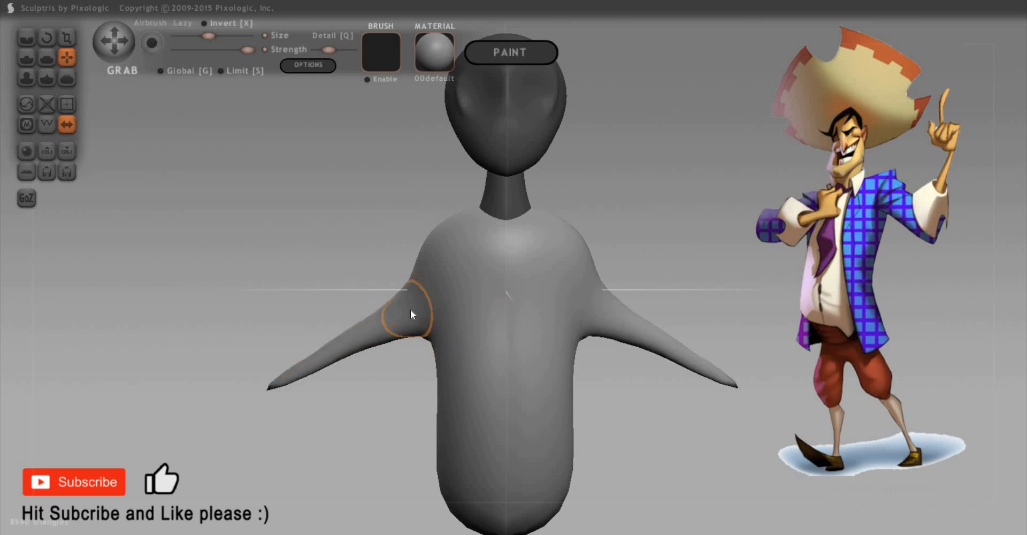
Undo the downward-sloping arms and restore longer, more horizontal arms extending from the torso's shoulders
{"action": "key", "text": "ctrl+z"}
{"action": "key", "text": "ctrl+z"}
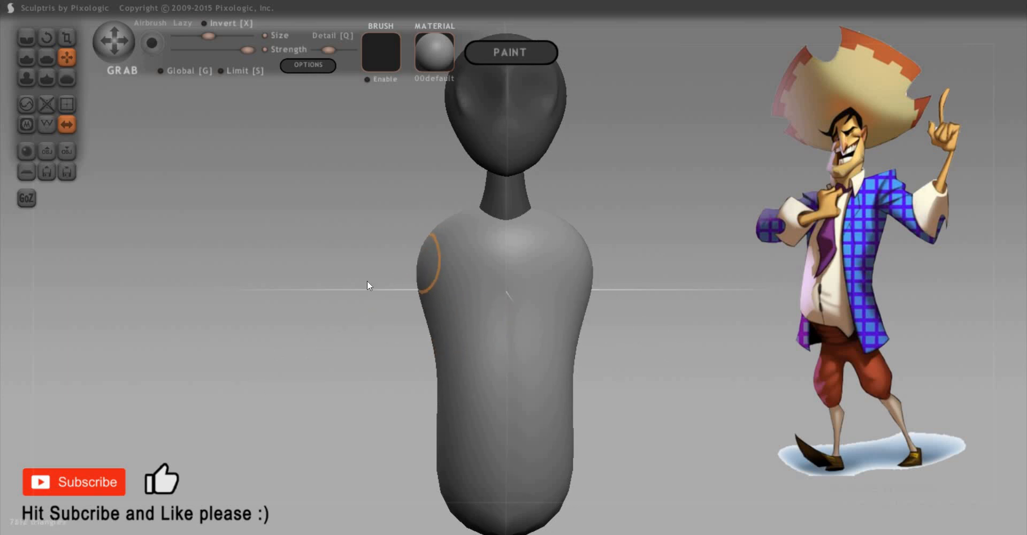
{"action": "key", "text": "ctrl+y"}
{"action": "key", "text": "ctrl+y"}
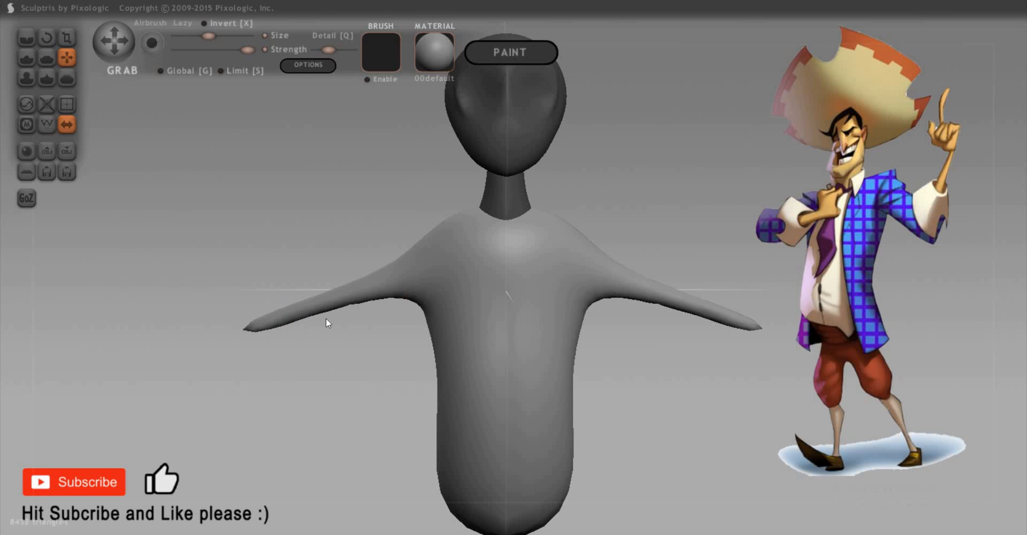
Thicken the upper arms and swell the arm ends with a smaller Inflate brush, leaving the elbows narrow
{"action": "key", "text": "i"}
{"action": "key", "text": "space"}
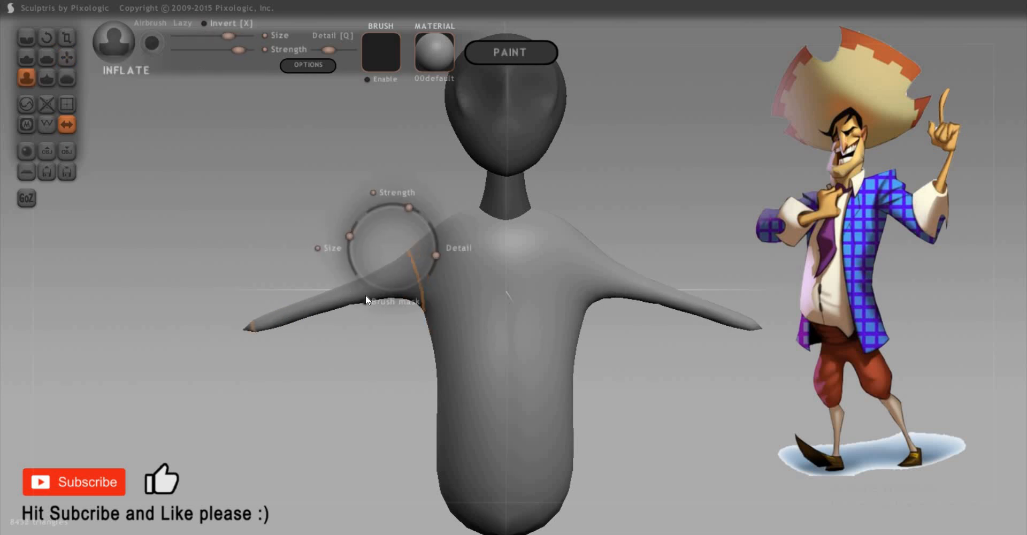
{"action": "mouse_move", "coordinate": [389, 294]}
{"action": "left_mouse_down"}
{"action": "mouse_move", "coordinate": [401, 270]}
{"action": "mouse_move", "coordinate": [366, 248]}
{"action": "mouse_move", "coordinate": [428, 270]}
{"action": "left_mouse_up"}
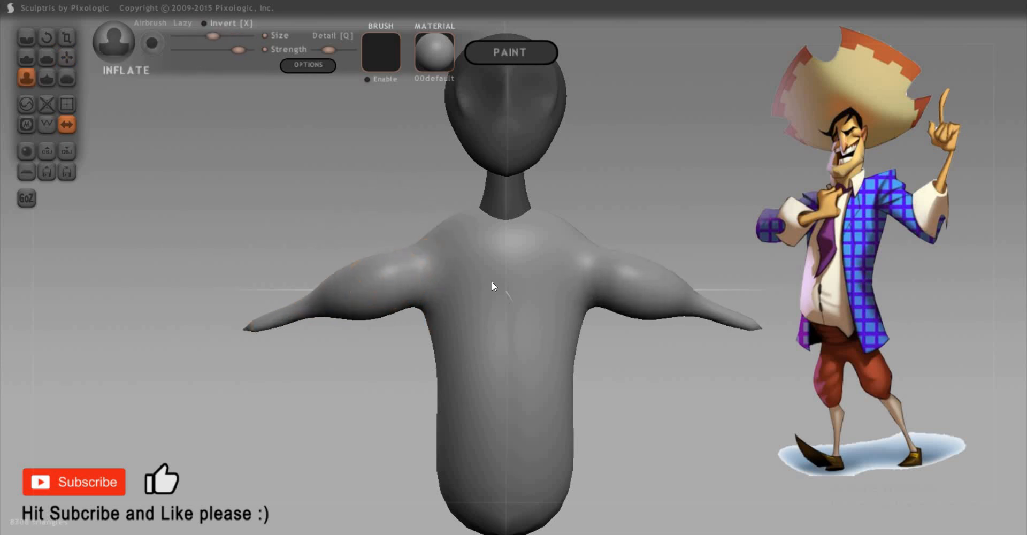
{"action": "right_click_drag", "start_coordinate": [493, 284], "coordinate": [640, 289]}
{"action": "mouse_move", "coordinate": [640, 294]}
{"action": "left_mouse_down"}
{"action": "mouse_move", "coordinate": [653, 298]}
{"action": "mouse_move", "coordinate": [628, 335]}
{"action": "left_mouse_up"}
{"action": "mouse_move", "coordinate": [628, 335]}
{"action": "right_mouse_down"}
{"action": "mouse_move", "coordinate": [532, 429]}
{"action": "mouse_move", "coordinate": [525, 417]}
{"action": "right_mouse_up"}
{"action": "right_click_drag", "start_coordinate": [561, 374], "coordinate": [287, 368]}
{"action": "scroll", "coordinate": [299, 340], "scroll_direction": "down", "scroll_amount": 2}
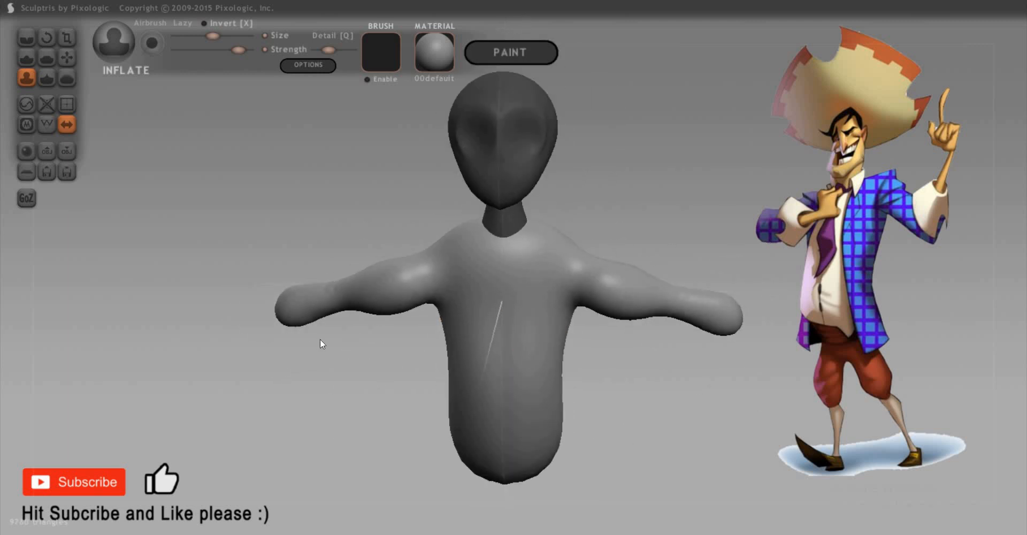
Lengthen the rounded arm ends outward into tapered forearms using a small Grab brush
{"action": "key", "text": "g"}
{"action": "scroll", "coordinate": [261, 326], "scroll_direction": "up", "scroll_amount": 2}
{"action": "key", "text": "space"}
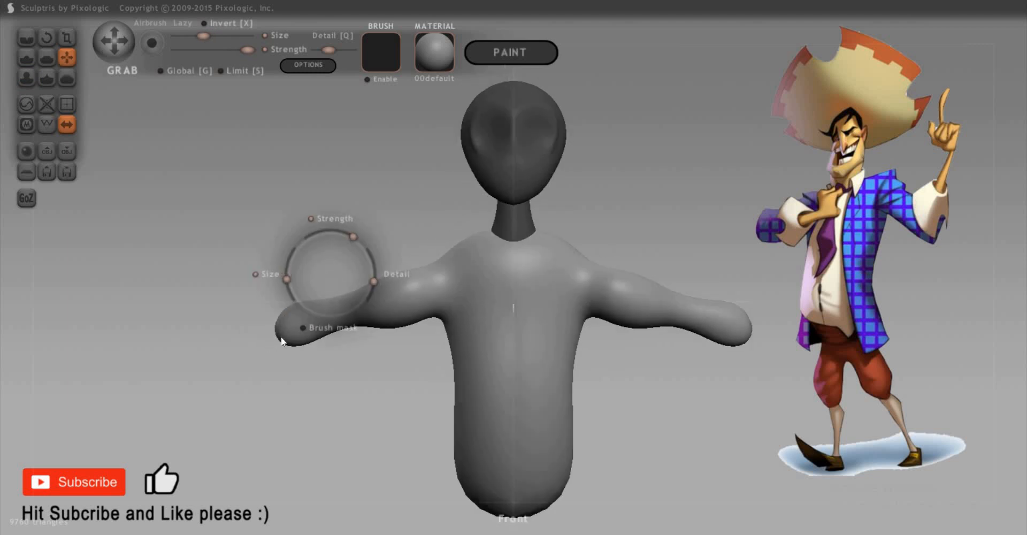
{"action": "left_click_drag", "start_coordinate": [282, 331], "coordinate": [226, 340]}
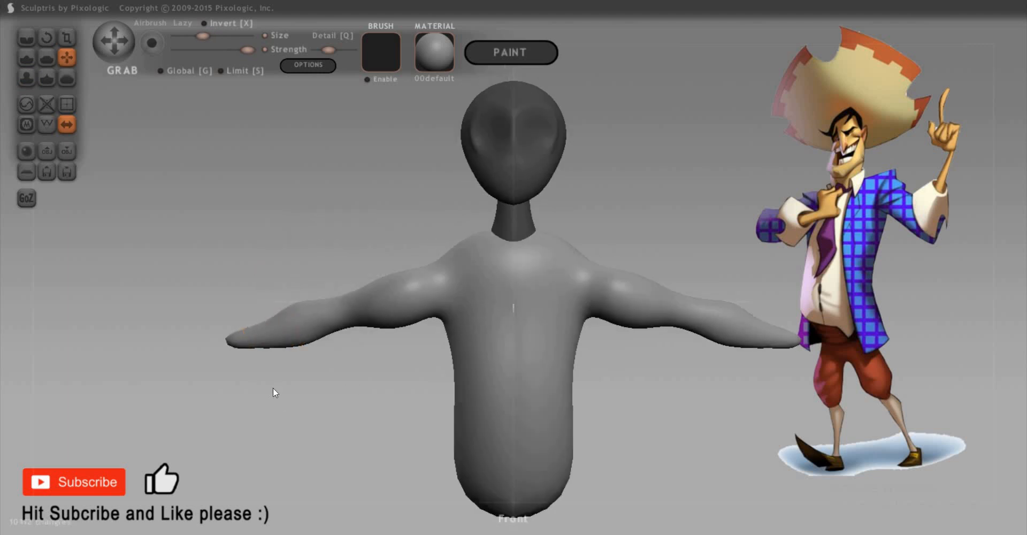
{"action": "left_click_drag", "start_coordinate": [273, 389], "coordinate": [299, 410]}
{"action": "left_click_drag", "start_coordinate": [385, 412], "coordinate": [434, 359]}
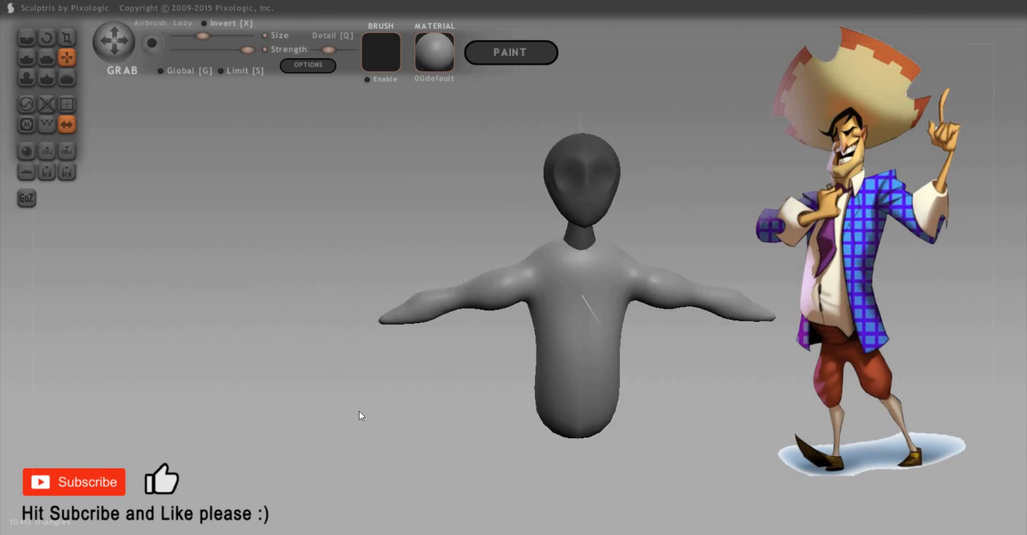
{"action": "left_click_drag", "start_coordinate": [359, 415], "coordinate": [396, 378]}
{"action": "scroll", "coordinate": [422, 296], "scroll_direction": "up", "scroll_amount": 3}
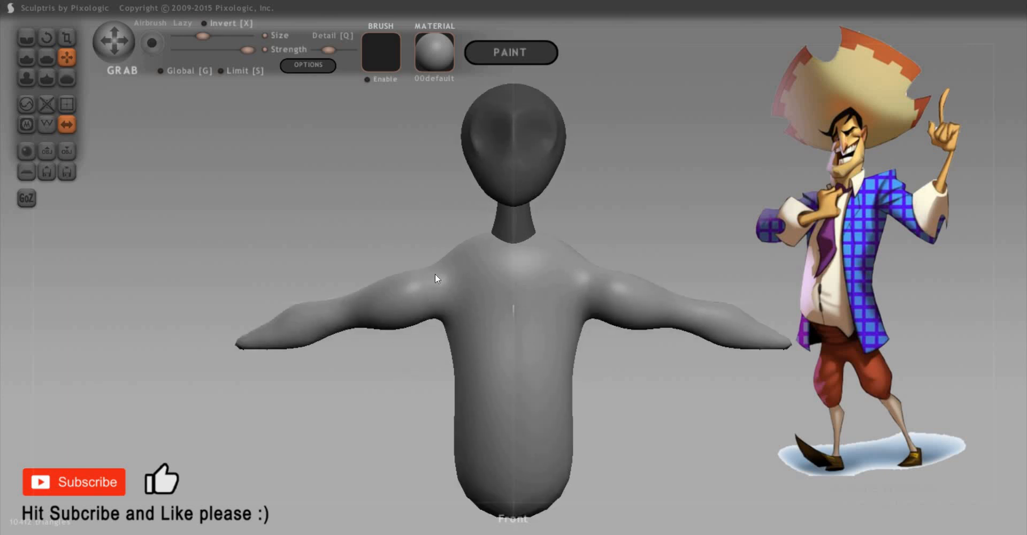
Reshape the shoulders and the base of the neck with a larger Grab brush, keeping Global off
{"action": "key", "text": "space"}
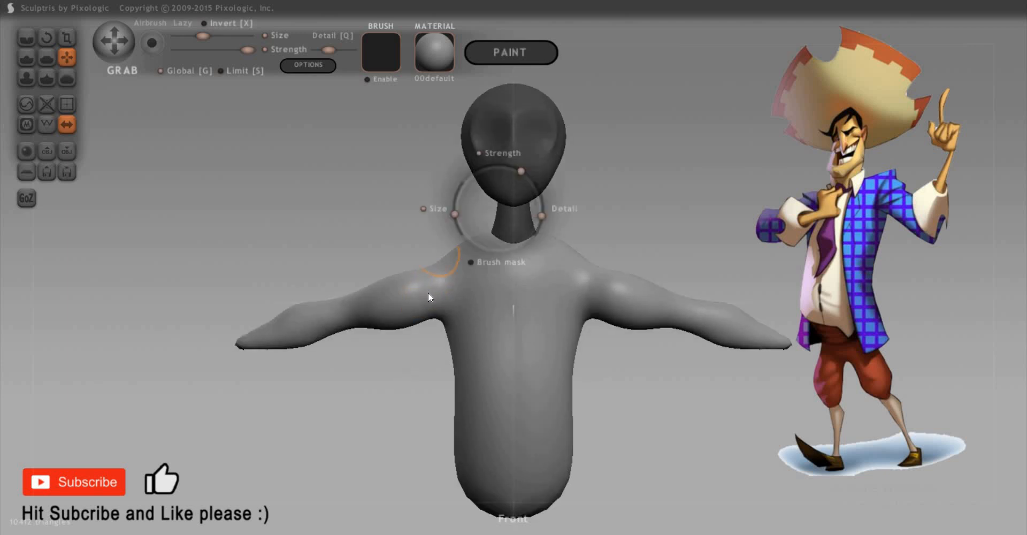
{"action": "scroll", "coordinate": [440, 295], "scroll_direction": "up", "scroll_amount": 3}
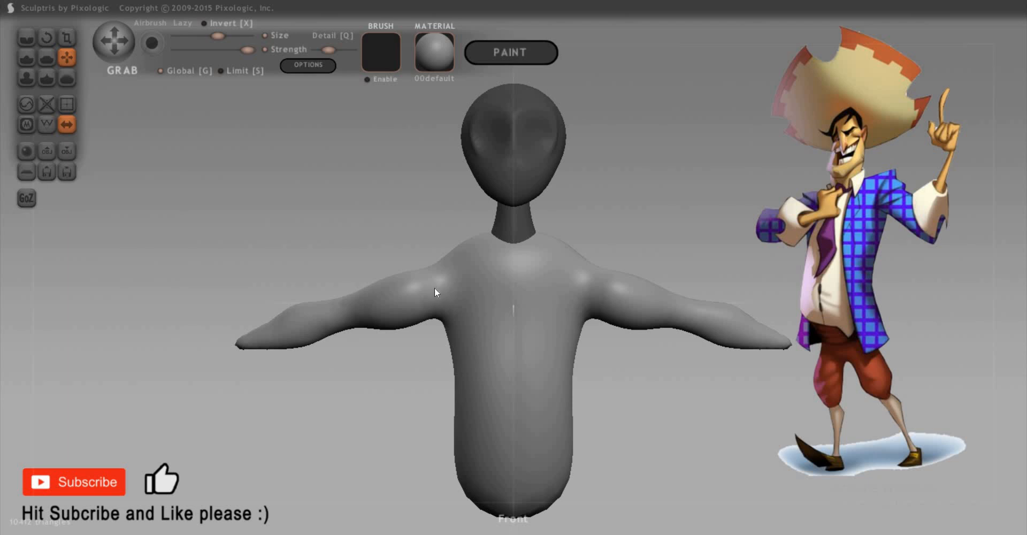
{"action": "key", "text": "g"}
{"action": "key", "text": "space"}
{"action": "left_click_drag", "start_coordinate": [447, 244], "coordinate": [448, 234]}
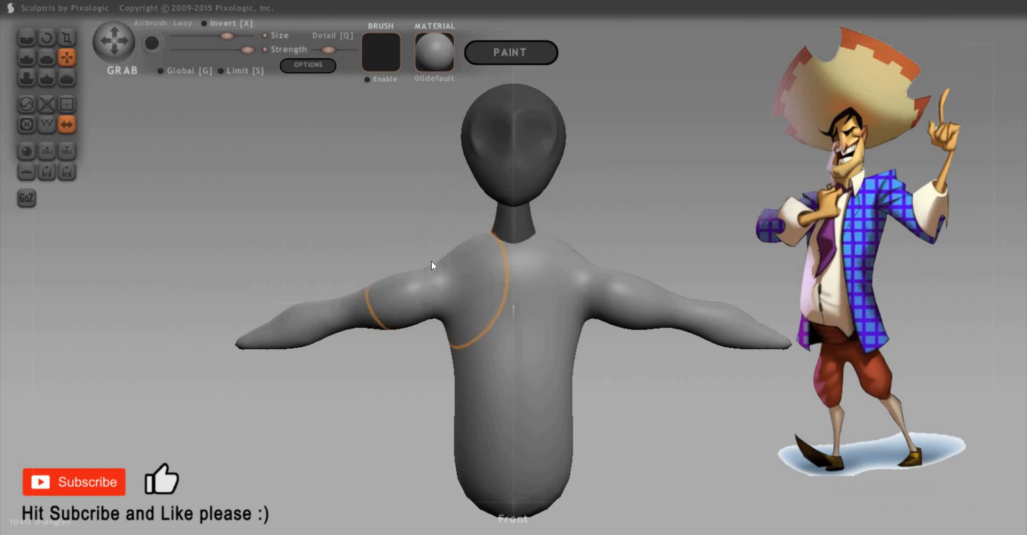
{"action": "mouse_move", "coordinate": [431, 269]}
{"action": "left_mouse_down"}
{"action": "mouse_move", "coordinate": [476, 279]}
{"action": "mouse_move", "coordinate": [482, 266]}
{"action": "left_mouse_up"}
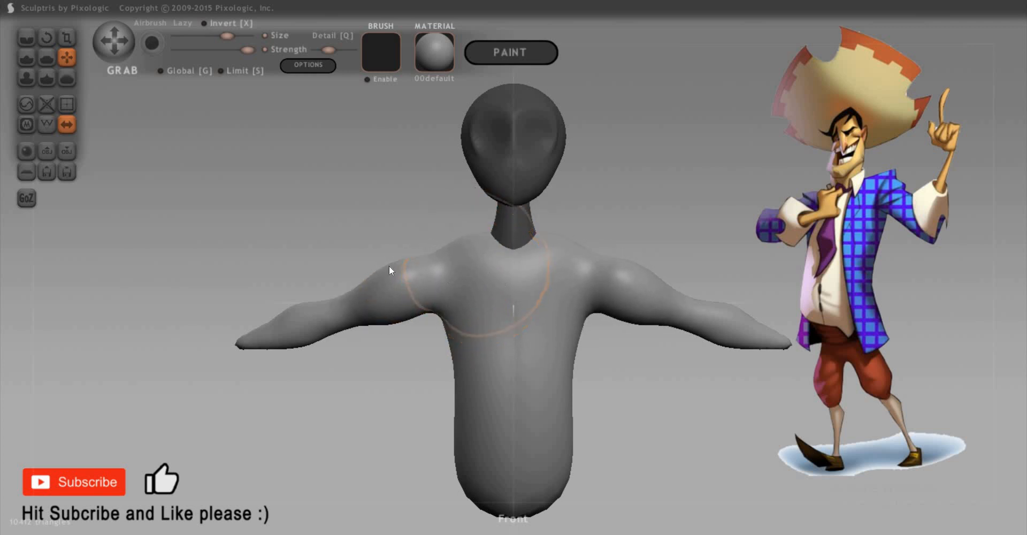
Add volume to the forearms with the Inflate brush, keeping the elbows narrow and the ends tapered
{"action": "mouse_move", "coordinate": [490, 267]}
{"action": "right_mouse_down"}
{"action": "mouse_move", "coordinate": [461, 362]}
{"action": "mouse_move", "coordinate": [569, 391]}
{"action": "mouse_move", "coordinate": [621, 441]}
{"action": "mouse_move", "coordinate": [355, 431]}
{"action": "mouse_move", "coordinate": [302, 398]}
{"action": "mouse_move", "coordinate": [470, 321]}
{"action": "mouse_move", "coordinate": [471, 308]}
{"action": "mouse_move", "coordinate": [387, 407]}
{"action": "mouse_move", "coordinate": [388, 422]}
{"action": "right_mouse_up"}
{"action": "key", "text": "c"}
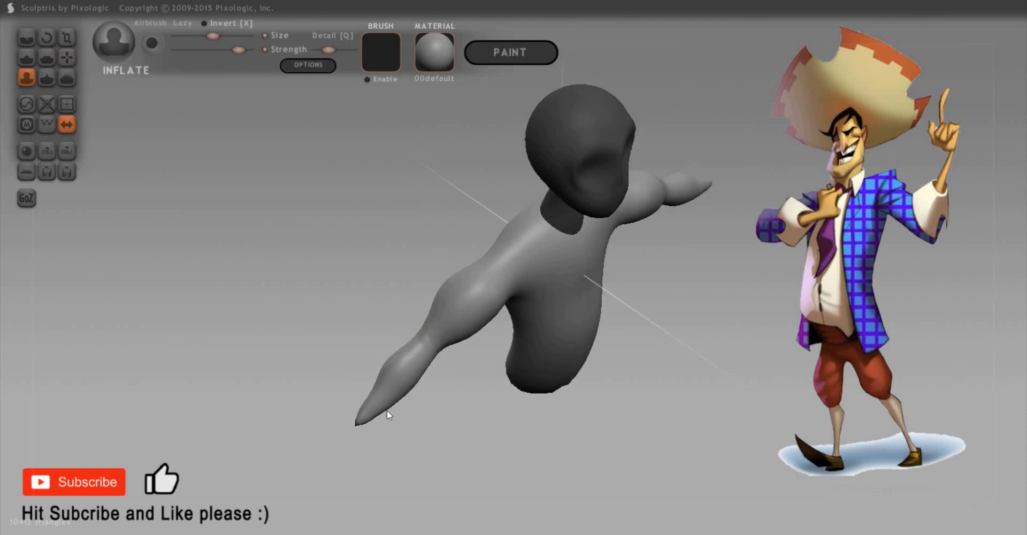
{"action": "mouse_move", "coordinate": [387, 409]}
{"action": "left_mouse_down"}
{"action": "mouse_move", "coordinate": [410, 360]}
{"action": "mouse_move", "coordinate": [382, 418]}
{"action": "mouse_move", "coordinate": [426, 422]}
{"action": "left_mouse_up"}
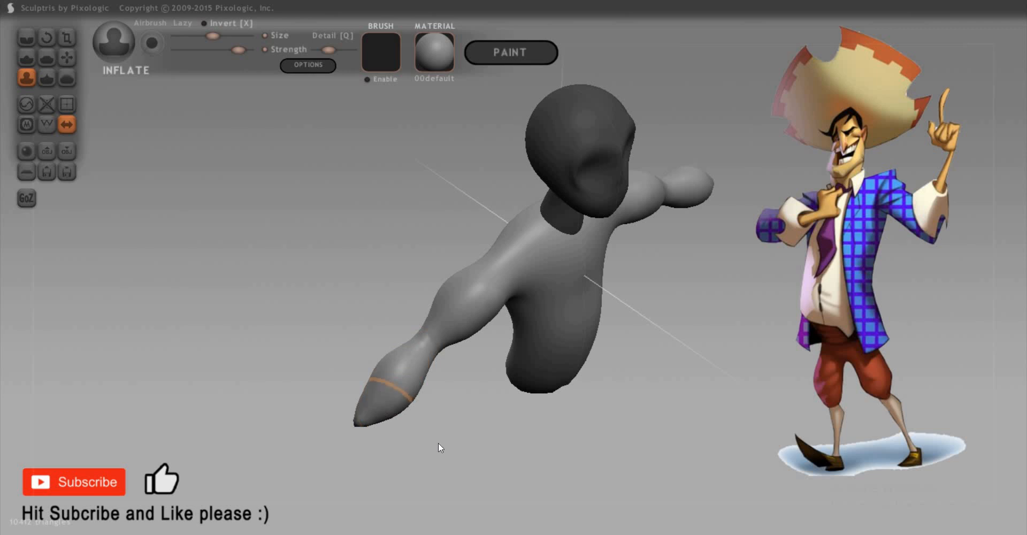
{"action": "mouse_move", "coordinate": [438, 441]}
{"action": "right_mouse_down"}
{"action": "mouse_move", "coordinate": [379, 398]}
{"action": "mouse_move", "coordinate": [299, 391]}
{"action": "right_mouse_up"}
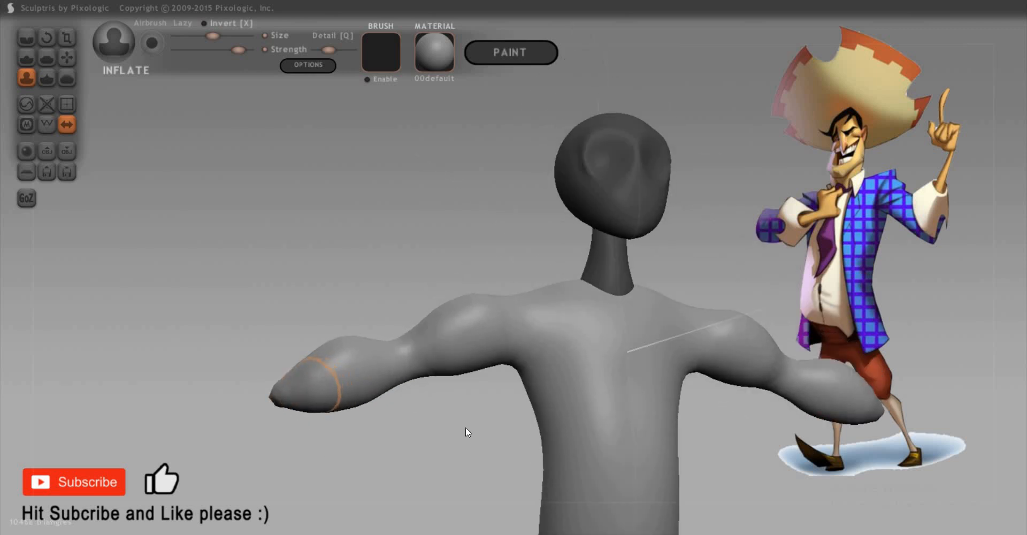
{"action": "right_click_drag", "start_coordinate": [394, 339], "coordinate": [431, 429]}
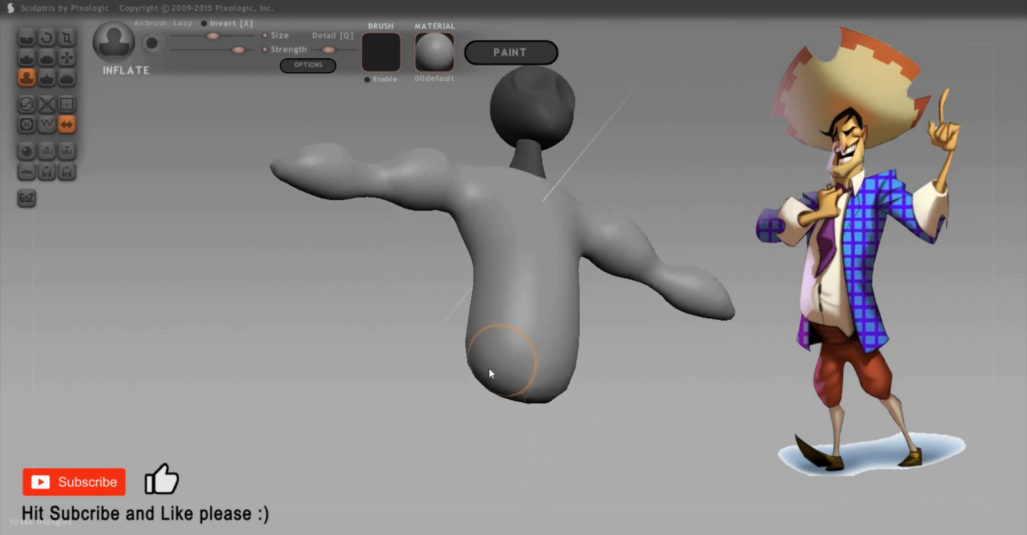
Start a pair of legs by pulling two short stubs down from the torso's lower end with a smaller Grab brush
{"action": "key", "text": "g"}
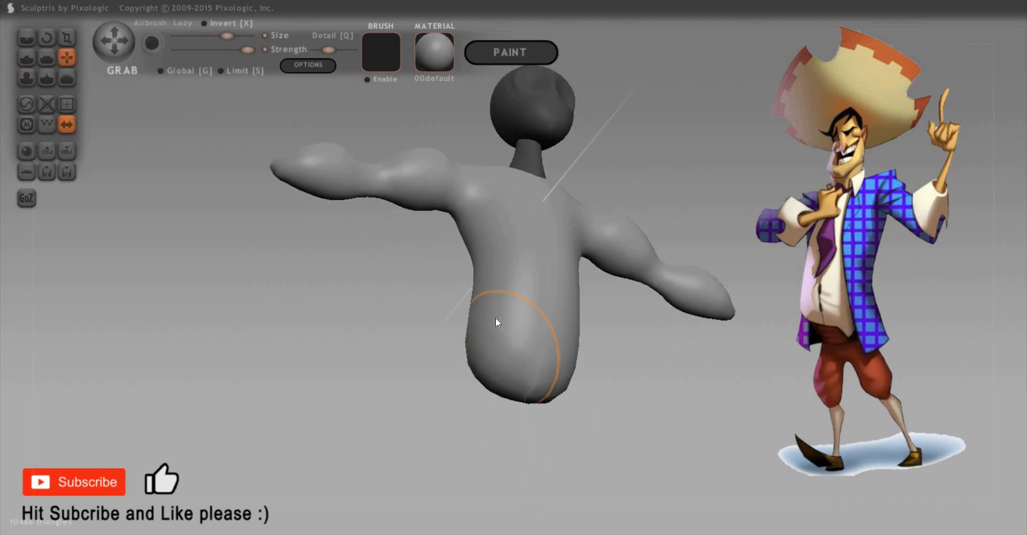
{"action": "key", "text": "space"}
{"action": "left_click_drag", "start_coordinate": [495, 317], "coordinate": [445, 396]}
{"action": "scroll", "coordinate": [445, 396], "scroll_direction": "down", "scroll_amount": 3}
{"action": "right_click_drag", "start_coordinate": [445, 396], "coordinate": [450, 380]}
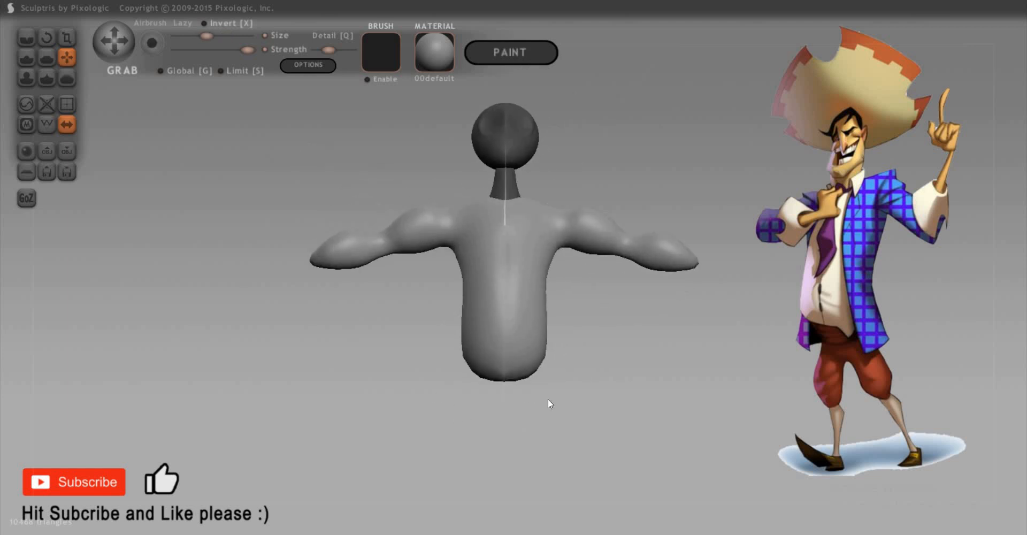
{"action": "mouse_move", "coordinate": [547, 399]}
{"action": "right_mouse_down", "text": "shift"}
{"action": "mouse_move", "coordinate": [547, 386]}
{"action": "mouse_move", "coordinate": [549, 395]}
{"action": "right_mouse_up", "text": "shift"}
{"action": "mouse_move", "coordinate": [548, 395]}
{"action": "left_mouse_down"}
{"action": "mouse_move", "coordinate": [500, 410]}
{"action": "mouse_move", "coordinate": [509, 419]}
{"action": "left_mouse_up"}
{"action": "right_click_drag", "start_coordinate": [509, 419], "coordinate": [495, 442]}
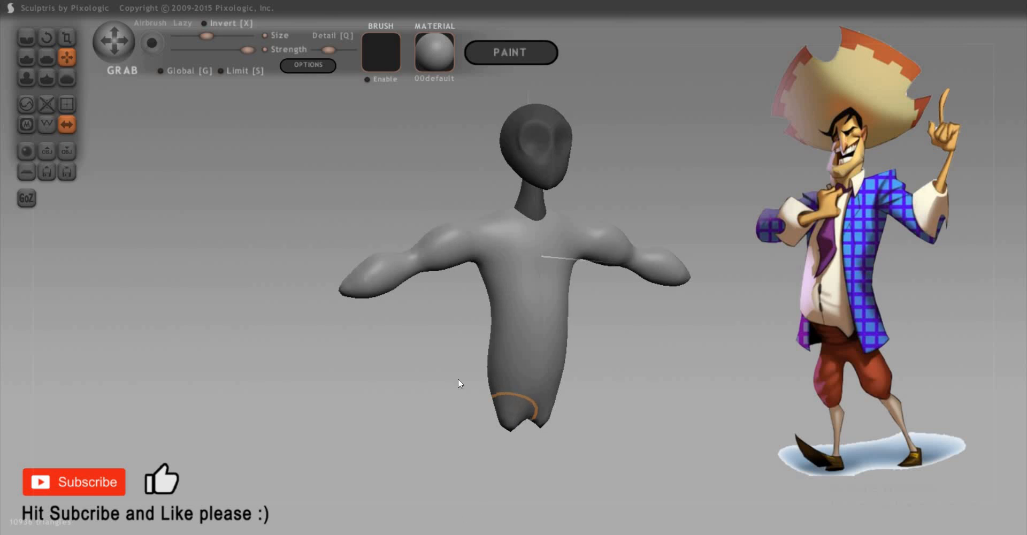
Pull the leg stubs downward into long tapered legs with the Grab brush
{"action": "left_click_drag", "start_coordinate": [521, 416], "coordinate": [518, 422]}
{"action": "right_click_drag", "start_coordinate": [518, 422], "coordinate": [492, 424]}
{"action": "left_click_drag", "start_coordinate": [504, 368], "coordinate": [482, 464]}
{"action": "scroll", "coordinate": [502, 391], "scroll_direction": "down", "scroll_amount": 5}
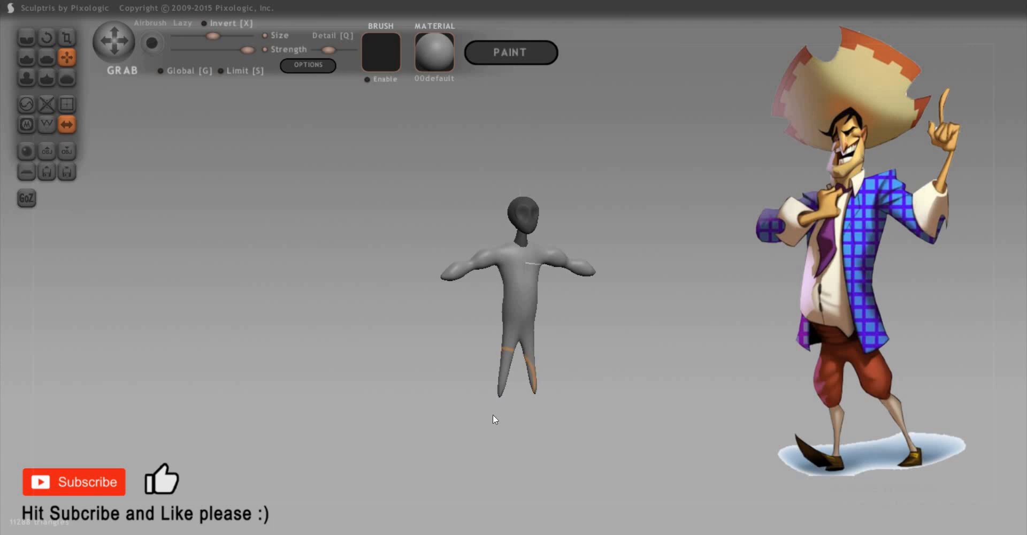
{"action": "right_click_drag", "start_coordinate": [610, 407], "coordinate": [603, 398]}
{"action": "scroll", "coordinate": [610, 405], "scroll_direction": "up", "scroll_amount": 3}
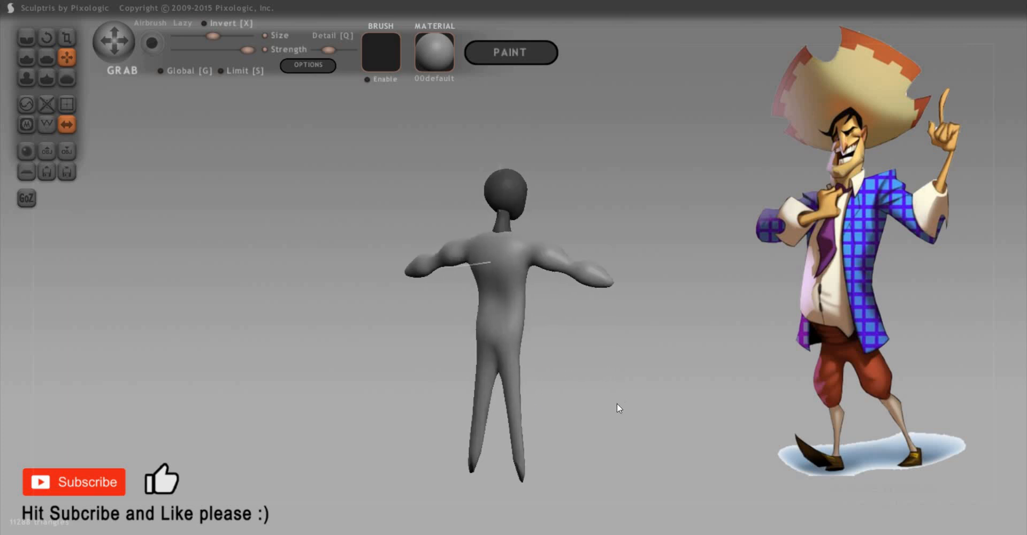
Build up the buttocks and the backs of the upper thighs using a smaller Draw brush with Clay on
{"action": "key", "text": "d"}
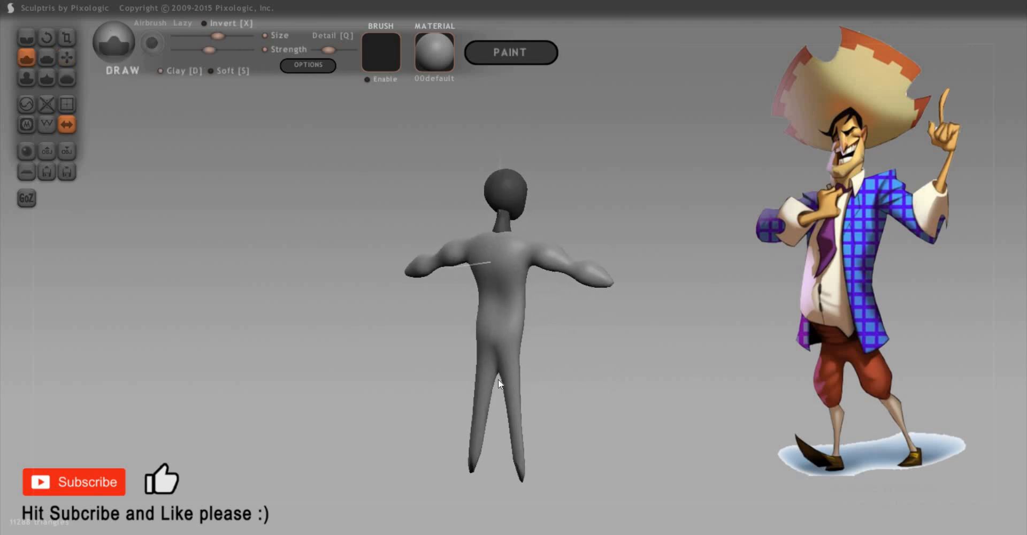
{"action": "key", "text": "space"}
{"action": "mouse_move", "coordinate": [514, 388]}
{"action": "left_mouse_down"}
{"action": "mouse_move", "coordinate": [514, 403]}
{"action": "mouse_move", "coordinate": [520, 364]}
{"action": "left_mouse_up"}
{"action": "left_click_drag", "start_coordinate": [614, 419], "coordinate": [667, 323]}
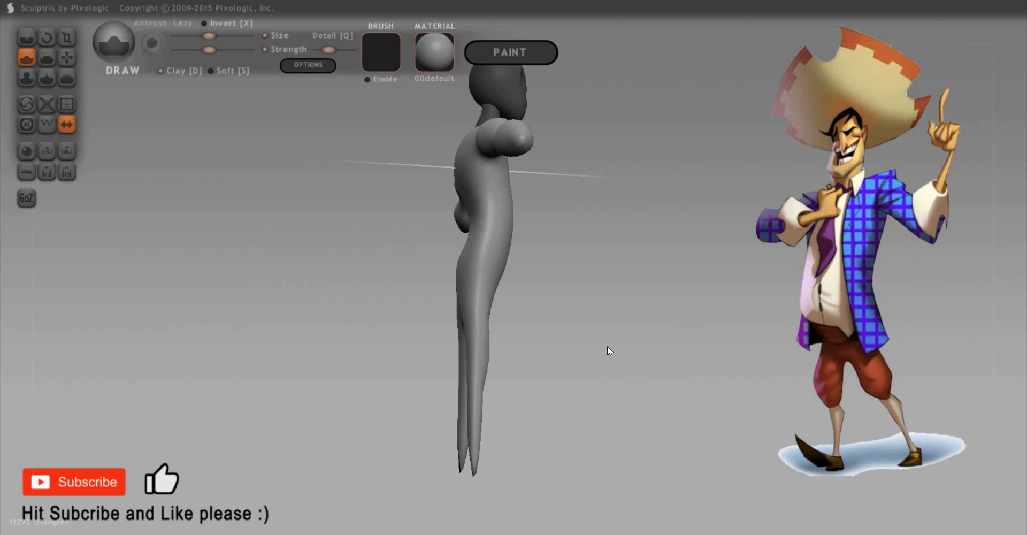
{"action": "mouse_move", "coordinate": [607, 346]}
{"action": "left_mouse_down"}
{"action": "mouse_move", "coordinate": [491, 367]}
{"action": "mouse_move", "coordinate": [462, 337]}
{"action": "left_mouse_up"}
{"action": "key", "text": "space"}
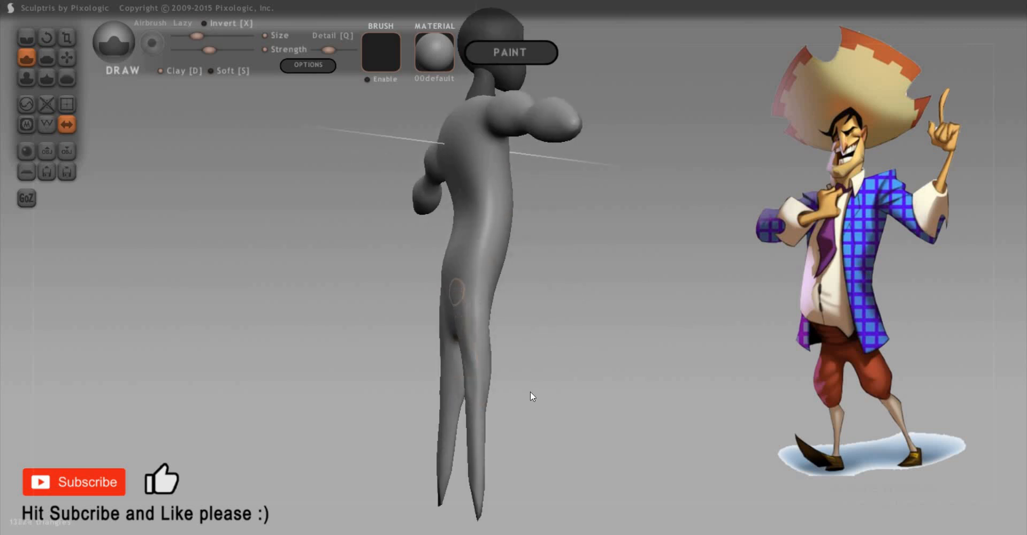
{"action": "mouse_move", "coordinate": [525, 377]}
{"action": "left_mouse_down"}
{"action": "mouse_move", "coordinate": [481, 366]}
{"action": "mouse_move", "coordinate": [482, 289]}
{"action": "left_mouse_up"}
Inflate the thighs and lower legs to give them volume, keeping the knees narrower
{"action": "key", "text": "7"}
{"action": "left_click_drag", "start_coordinate": [380, 313], "coordinate": [488, 296]}
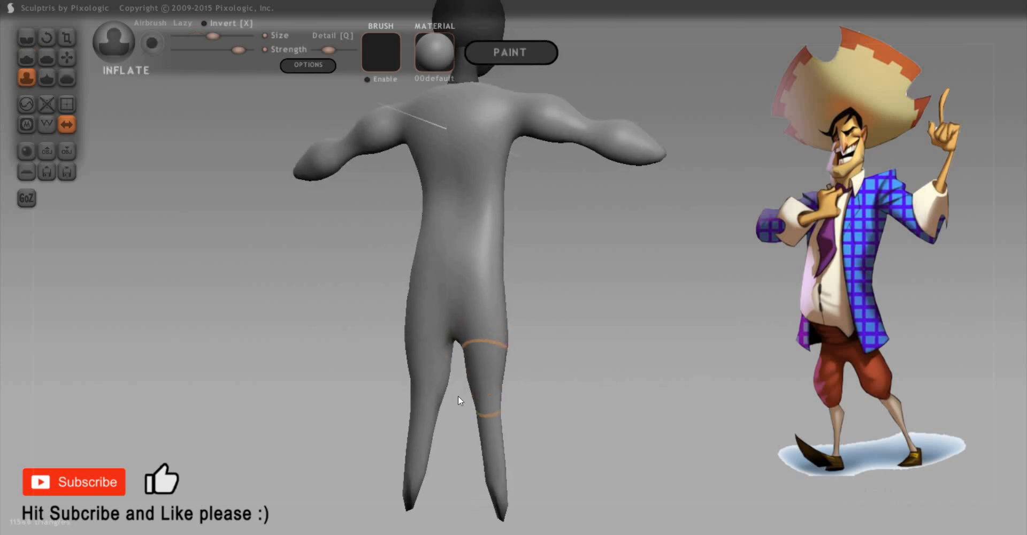
{"action": "left_click_drag", "start_coordinate": [482, 365], "coordinate": [481, 301]}
{"action": "mouse_move", "coordinate": [521, 423]}
{"action": "left_mouse_down"}
{"action": "mouse_move", "coordinate": [462, 439]}
{"action": "mouse_move", "coordinate": [476, 476]}
{"action": "left_mouse_up"}
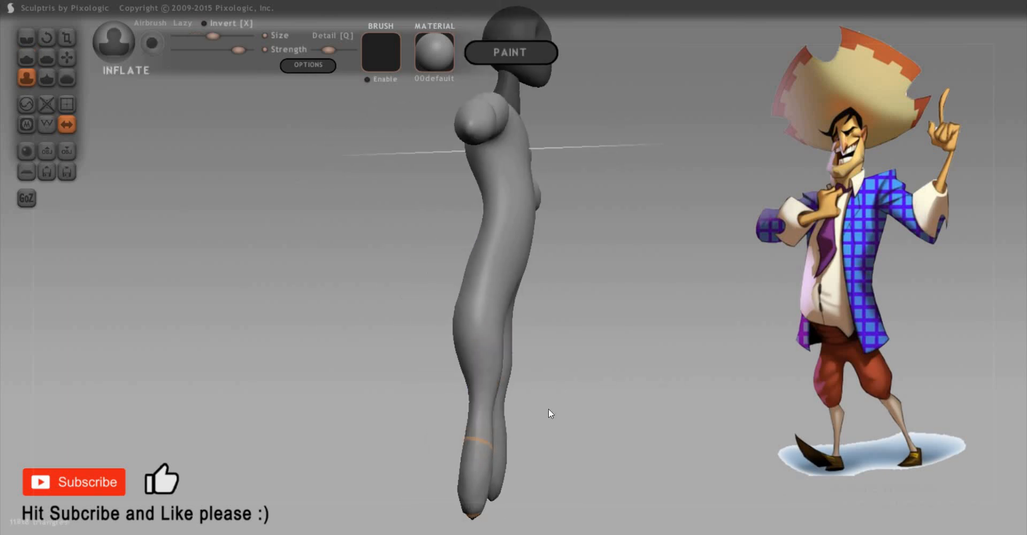
{"action": "left_click_drag", "start_coordinate": [479, 422], "coordinate": [477, 470]}
{"action": "mouse_move", "coordinate": [447, 416]}
{"action": "left_mouse_down"}
{"action": "mouse_move", "coordinate": [505, 461]}
{"action": "mouse_move", "coordinate": [503, 445]}
{"action": "mouse_move", "coordinate": [524, 439]}
{"action": "mouse_move", "coordinate": [514, 442]}
{"action": "left_mouse_up"}
{"action": "key", "text": "ctrl+z"}
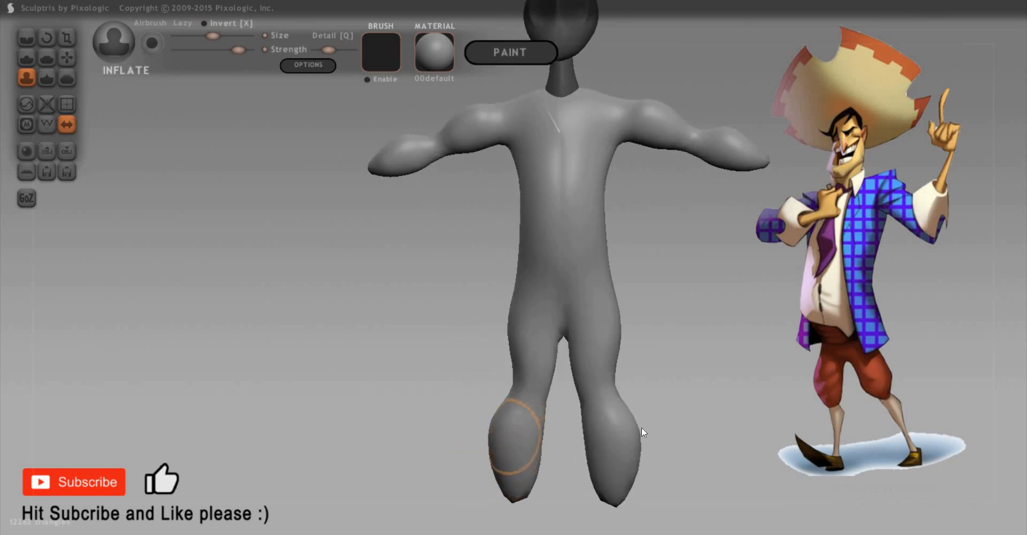
Undo the last Inflate stroke and refine the leg volume with a slightly smaller brush
{"action": "mouse_move", "coordinate": [640, 426]}
{"action": "left_mouse_down"}
{"action": "mouse_move", "coordinate": [621, 431]}
{"action": "mouse_move", "coordinate": [654, 377]}
{"action": "mouse_move", "coordinate": [627, 366]}
{"action": "mouse_move", "coordinate": [531, 381]}
{"action": "mouse_move", "coordinate": [529, 364]}
{"action": "mouse_move", "coordinate": [516, 384]}
{"action": "left_mouse_up"}
{"action": "key", "text": "ctrl+z"}
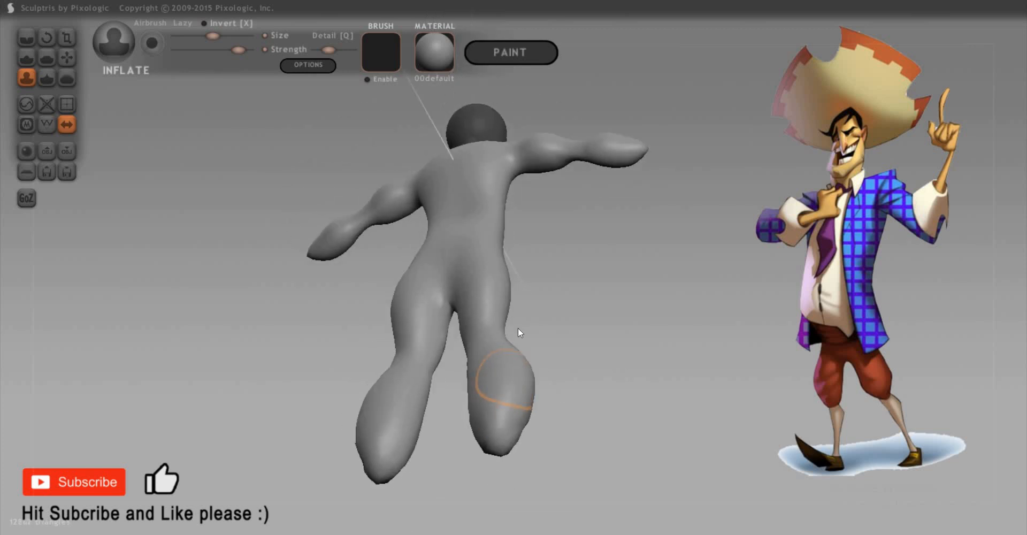
{"action": "key", "text": "space"}
{"action": "left_click_drag", "start_coordinate": [524, 318], "coordinate": [524, 321]}
{"action": "left_click_drag", "start_coordinate": [444, 427], "coordinate": [671, 369]}
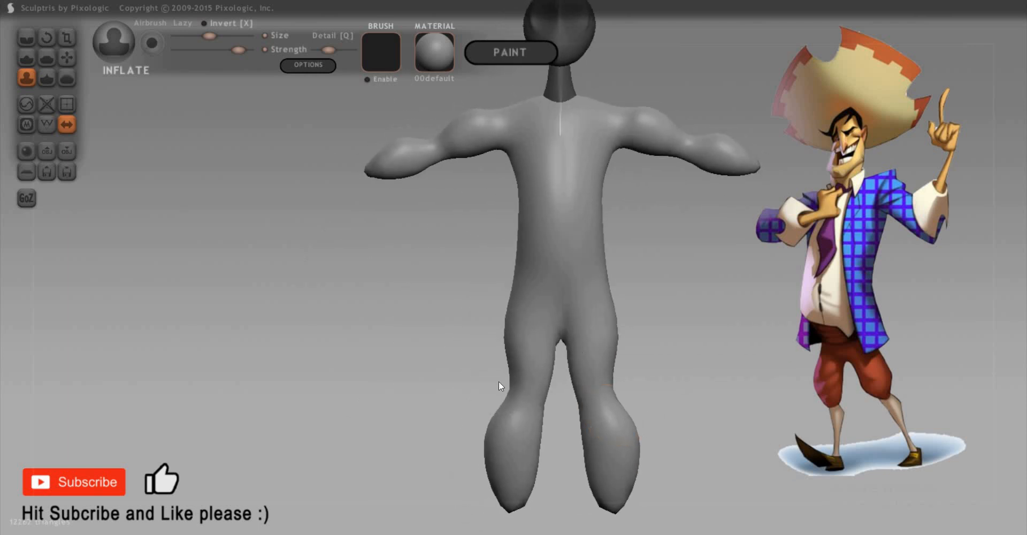
Slim the bulky lower legs using a smaller Scale brush with XYZ on, undoing unwanted strokes
{"action": "mouse_move", "coordinate": [528, 444]}
{"action": "left_mouse_down", "text": "alt"}
{"action": "mouse_move", "coordinate": [472, 371]}
{"action": "mouse_move", "coordinate": [444, 382]}
{"action": "left_mouse_up", "text": "alt"}
{"action": "key", "text": "3"}
{"action": "key", "text": "ctrl+z"}
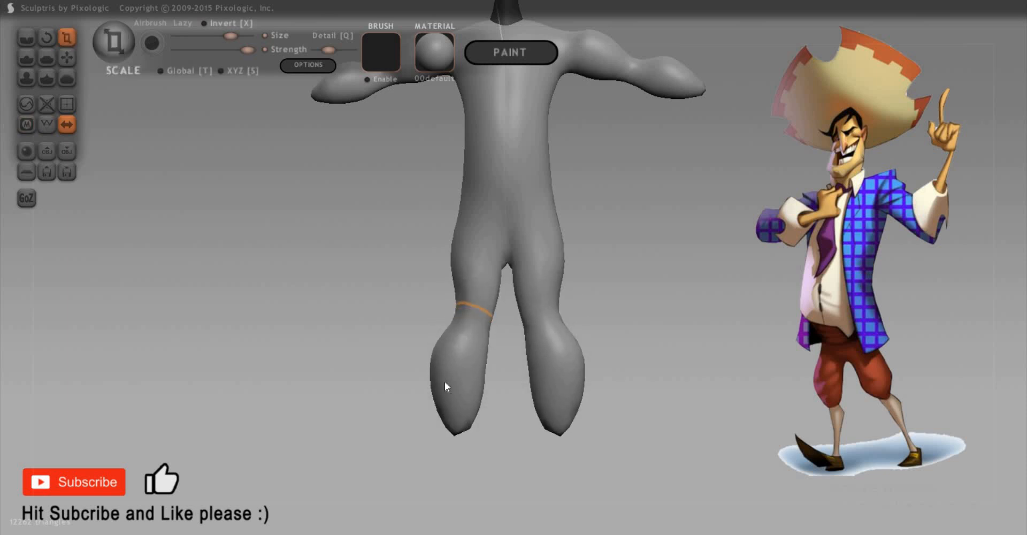
{"action": "key", "text": "t"}
{"action": "key", "text": "t"}
{"action": "mouse_move", "coordinate": [445, 394]}
{"action": "left_mouse_down"}
{"action": "mouse_move", "coordinate": [459, 370]}
{"action": "mouse_move", "coordinate": [451, 373]}
{"action": "left_mouse_up"}
{"action": "key", "text": "ctrl+z"}
{"action": "key", "text": "space"}
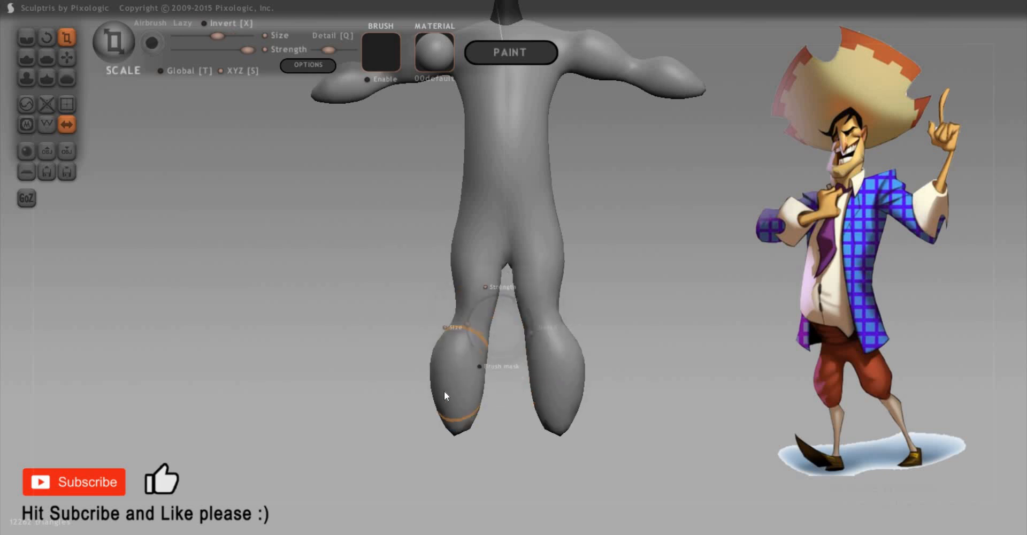
{"action": "left_click_drag", "start_coordinate": [444, 390], "coordinate": [445, 351]}
Narrow the lower ends of the legs toward the ankles with the Pinch brush
{"action": "key", "text": "g"}
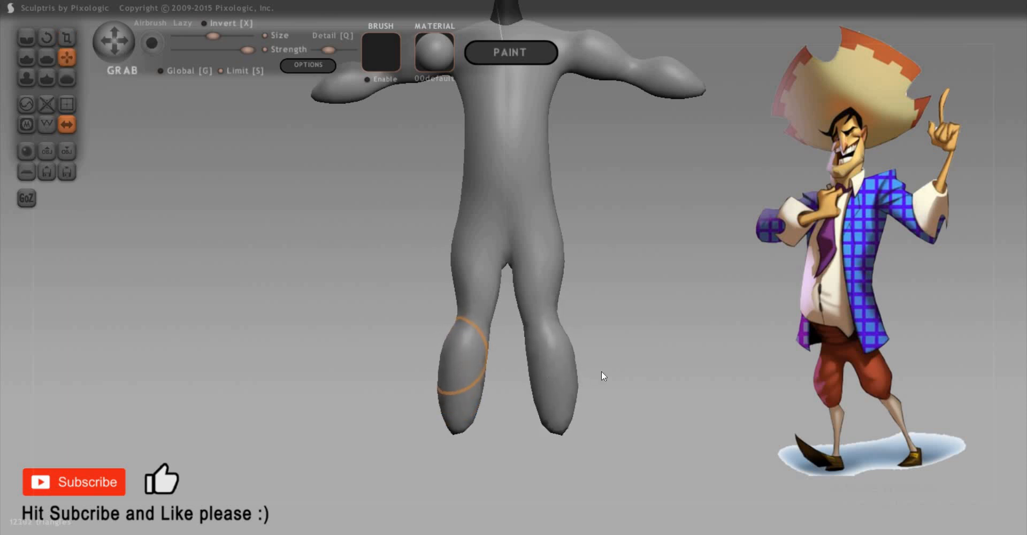
{"action": "mouse_move", "coordinate": [602, 373]}
{"action": "left_mouse_down"}
{"action": "mouse_move", "coordinate": [566, 351]}
{"action": "mouse_move", "coordinate": [583, 399]}
{"action": "mouse_move", "coordinate": [573, 407]}
{"action": "left_mouse_up"}
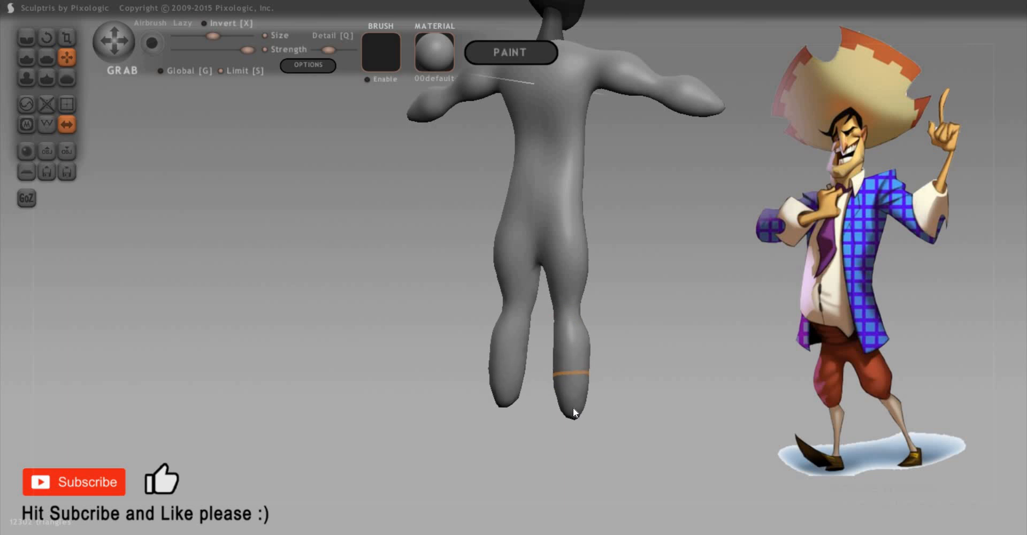
{"action": "key", "text": "p"}
{"action": "left_click_drag", "start_coordinate": [512, 387], "coordinate": [491, 400]}
{"action": "left_click_drag", "start_coordinate": [584, 400], "coordinate": [650, 409]}
{"action": "scroll", "coordinate": [631, 383], "scroll_direction": "up", "scroll_amount": 3}
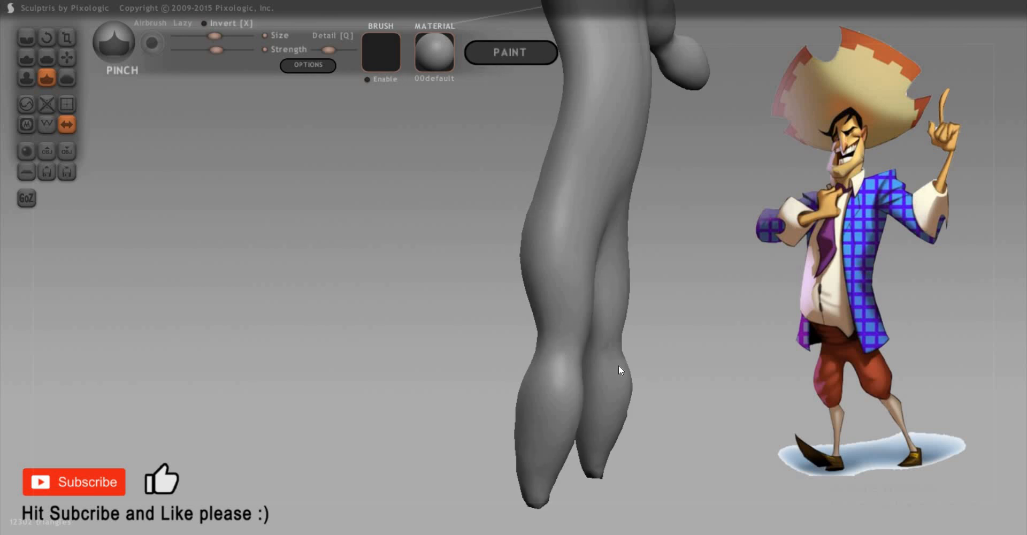
Build up the knees on both legs with small Draw brush strokes
{"action": "key", "text": "d"}
{"action": "left_click_drag", "start_coordinate": [576, 361], "coordinate": [579, 358]}
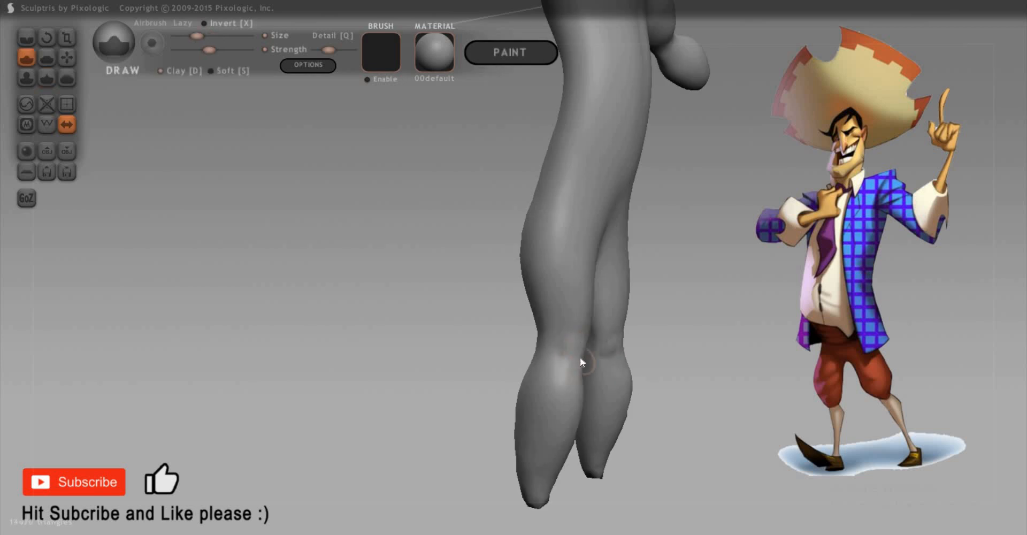
{"action": "mouse_move", "coordinate": [458, 386]}
{"action": "left_mouse_down"}
{"action": "mouse_move", "coordinate": [425, 339]}
{"action": "mouse_move", "coordinate": [435, 327]}
{"action": "left_mouse_up"}
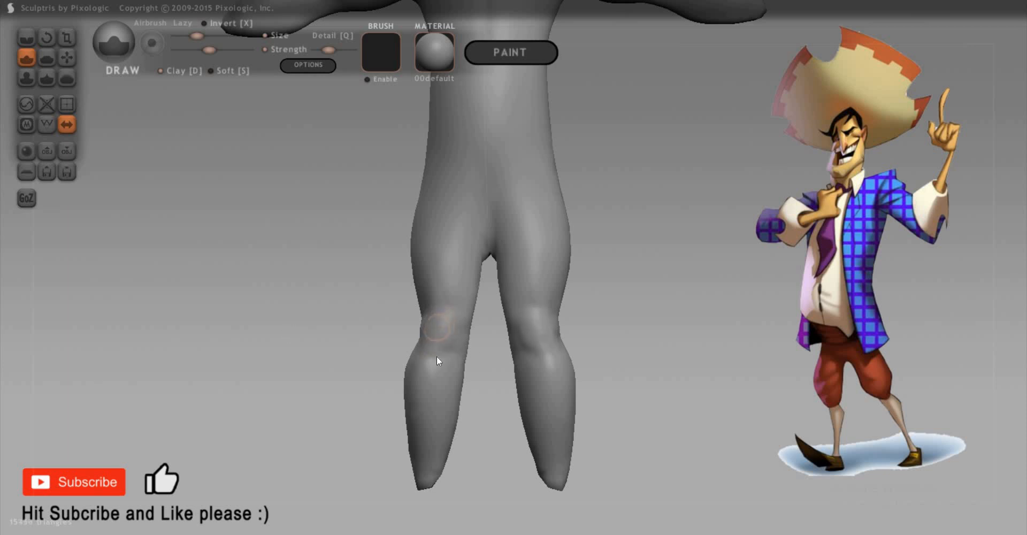
{"action": "mouse_move", "coordinate": [396, 359]}
{"action": "left_mouse_down"}
{"action": "mouse_move", "coordinate": [347, 365]}
{"action": "mouse_move", "coordinate": [302, 351]}
{"action": "left_mouse_up"}
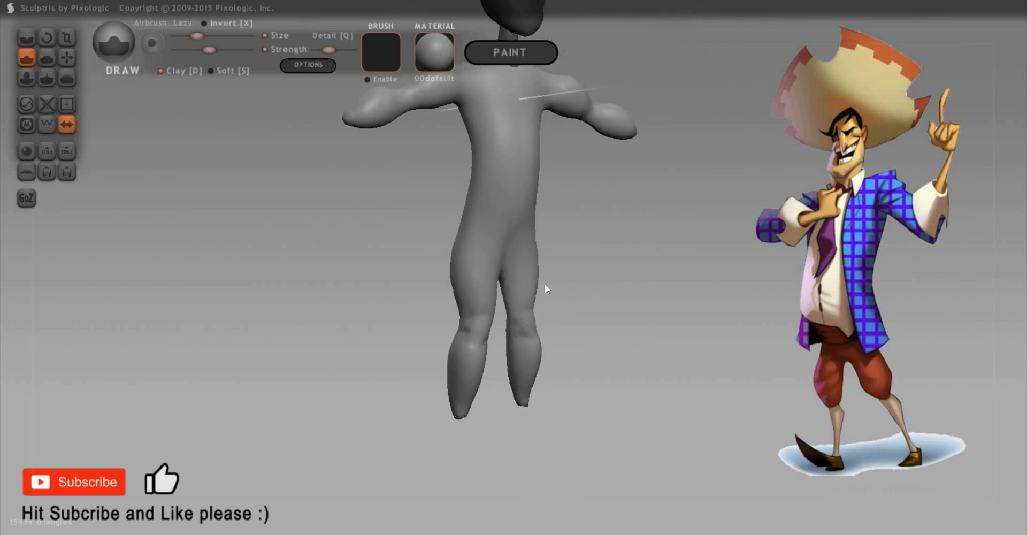
{"action": "mouse_move", "coordinate": [378, 339]}
{"action": "left_mouse_down"}
{"action": "mouse_move", "coordinate": [337, 300]}
{"action": "mouse_move", "coordinate": [385, 286]}
{"action": "mouse_move", "coordinate": [481, 342]}
{"action": "mouse_move", "coordinate": [482, 307]}
{"action": "left_mouse_up"}
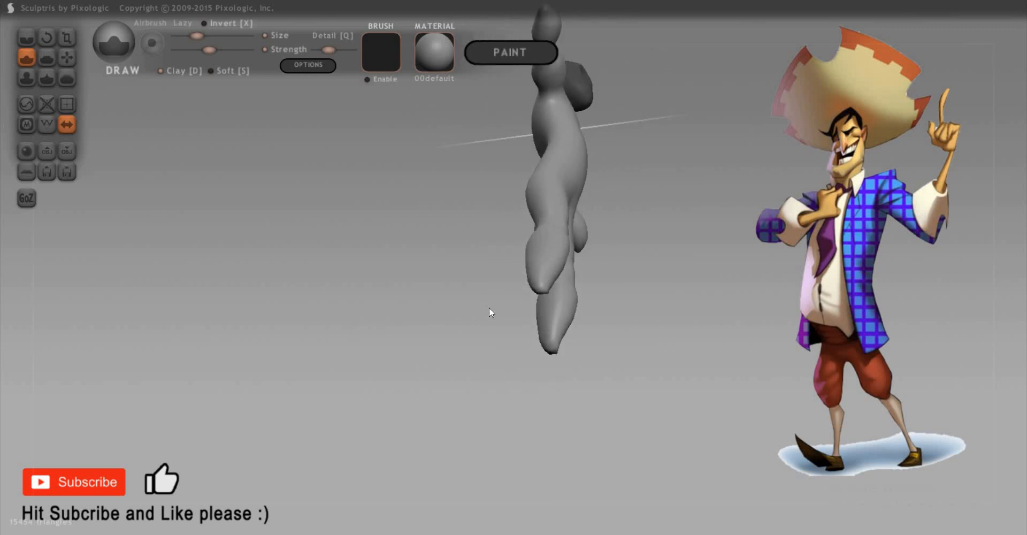
Swell the narrow lower ends of the legs into rounded foot bases with a smaller Inflate brush
{"action": "key", "text": "i"}
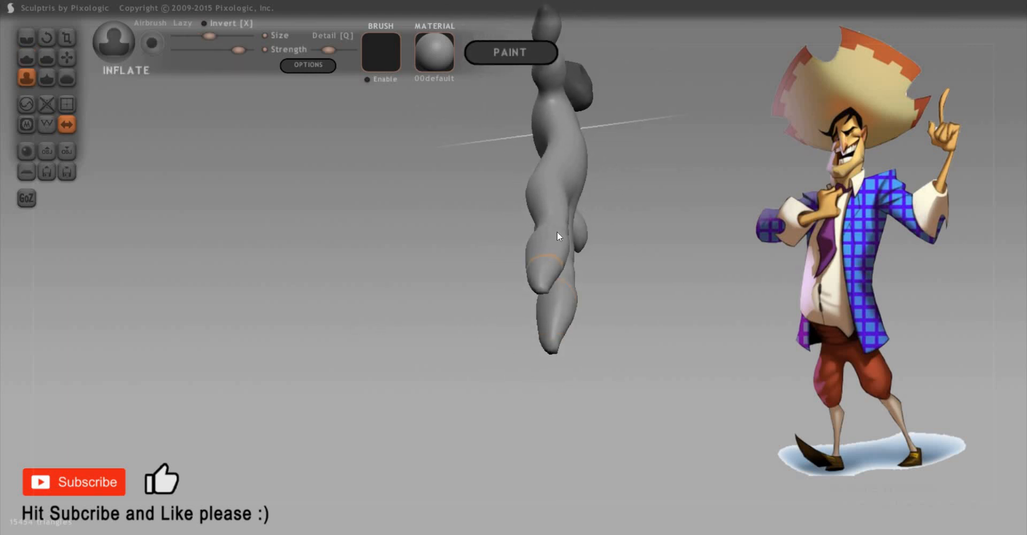
{"action": "key", "text": "space"}
{"action": "mouse_move", "coordinate": [557, 240]}
{"action": "left_mouse_down"}
{"action": "mouse_move", "coordinate": [528, 297]}
{"action": "mouse_move", "coordinate": [543, 294]}
{"action": "left_mouse_up"}
{"action": "mouse_move", "coordinate": [656, 415]}
{"action": "left_mouse_down"}
{"action": "mouse_move", "coordinate": [598, 332]}
{"action": "mouse_move", "coordinate": [611, 389]}
{"action": "left_mouse_up"}
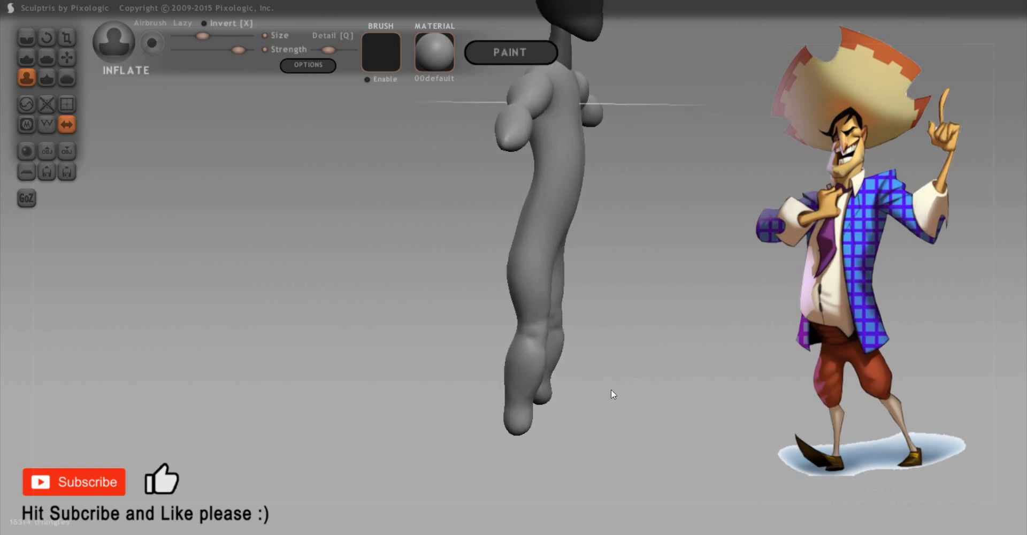
Pull the rounded leg ends forward with the Grab brush to form the feet
{"action": "middle_click_drag", "start_coordinate": [611, 389], "coordinate": [608, 390]}
{"action": "scroll", "coordinate": [608, 390], "scroll_direction": "up", "scroll_amount": 5}
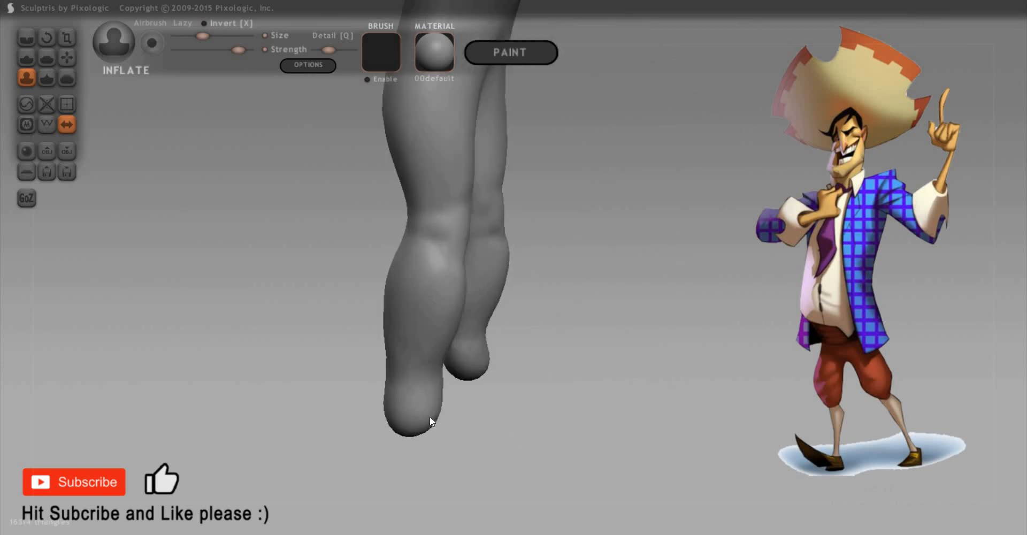
{"action": "key", "text": "s"}
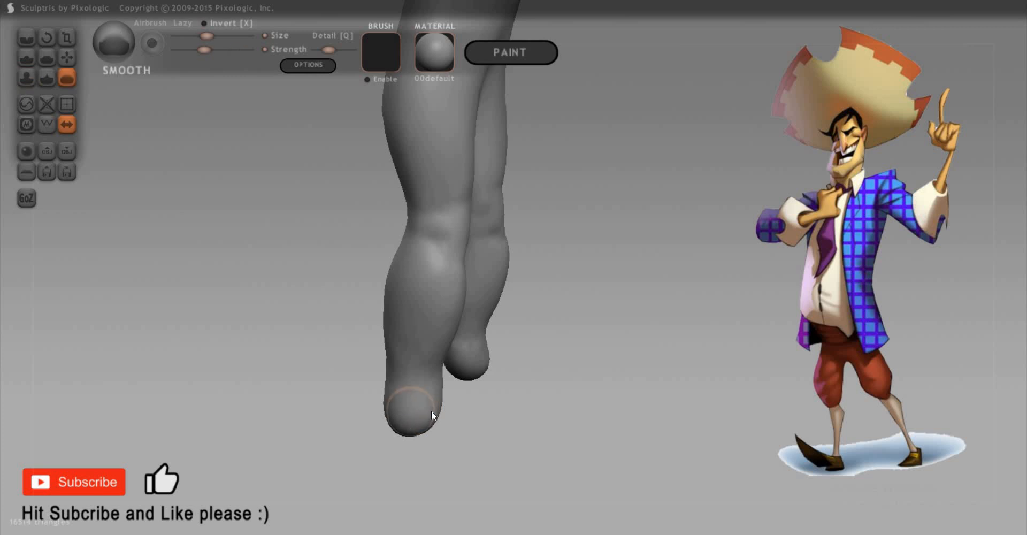
{"action": "key", "text": "g"}
{"action": "left_click_drag", "start_coordinate": [432, 409], "coordinate": [610, 425]}
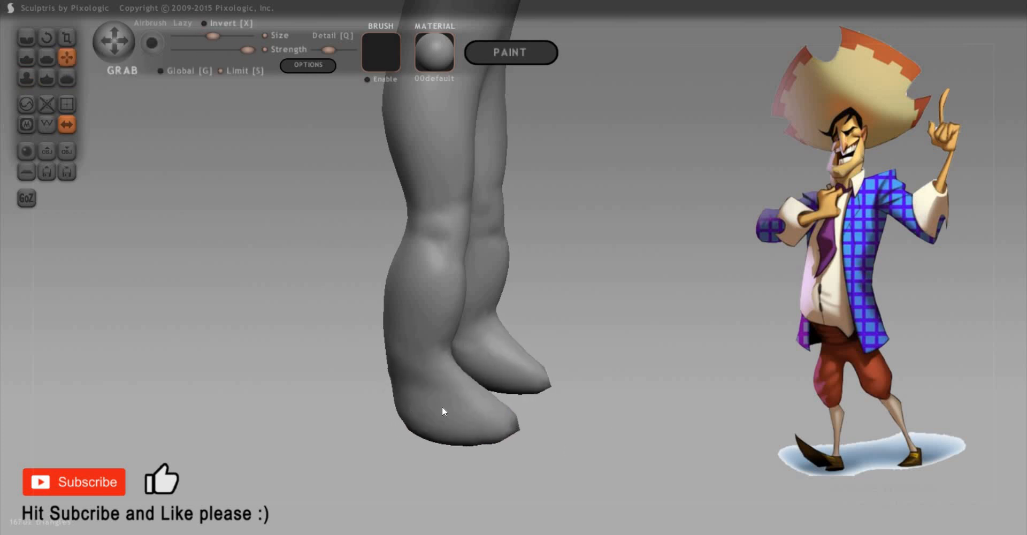
Flatten the soles of the feet with the Flatten brush, undoing an unwanted stroke and switching Lock plane off
{"action": "scroll", "coordinate": [442, 406], "scroll_direction": "down", "scroll_amount": 3}
{"action": "mouse_move", "coordinate": [525, 314]}
{"action": "left_mouse_down"}
{"action": "mouse_move", "coordinate": [511, 327]}
{"action": "mouse_move", "coordinate": [470, 332]}
{"action": "left_mouse_up"}
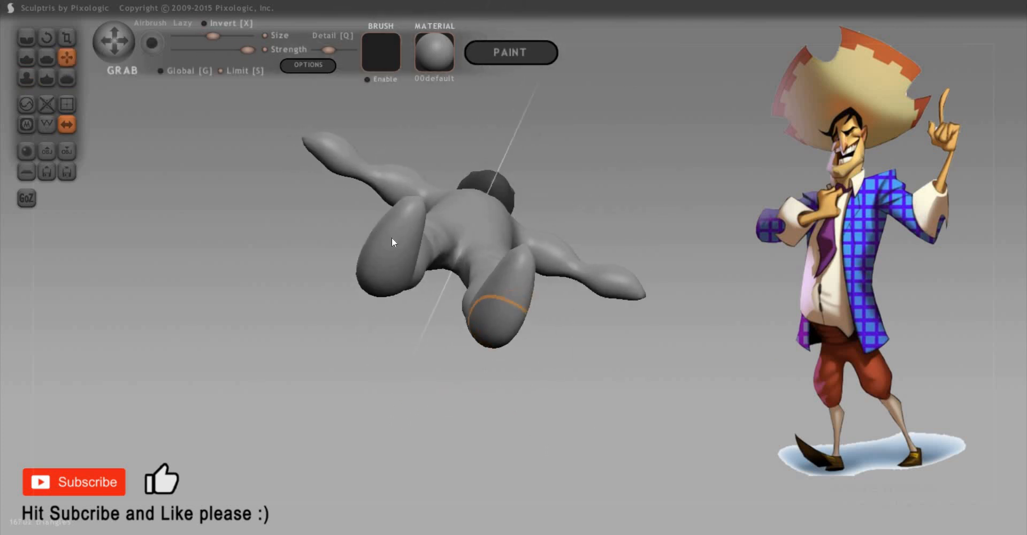
{"action": "key", "text": "f"}
{"action": "mouse_move", "coordinate": [409, 219]}
{"action": "left_mouse_down"}
{"action": "mouse_move", "coordinate": [527, 290]}
{"action": "mouse_move", "coordinate": [616, 502]}
{"action": "mouse_move", "coordinate": [528, 383]}
{"action": "mouse_move", "coordinate": [440, 402]}
{"action": "mouse_move", "coordinate": [469, 402]}
{"action": "left_mouse_up"}
{"action": "key", "text": "ctrl+z"}
{"action": "mouse_move", "coordinate": [476, 365]}
{"action": "left_mouse_down"}
{"action": "mouse_move", "coordinate": [393, 297]}
{"action": "mouse_move", "coordinate": [432, 259]}
{"action": "mouse_move", "coordinate": [325, 332]}
{"action": "mouse_move", "coordinate": [278, 427]}
{"action": "left_mouse_up"}
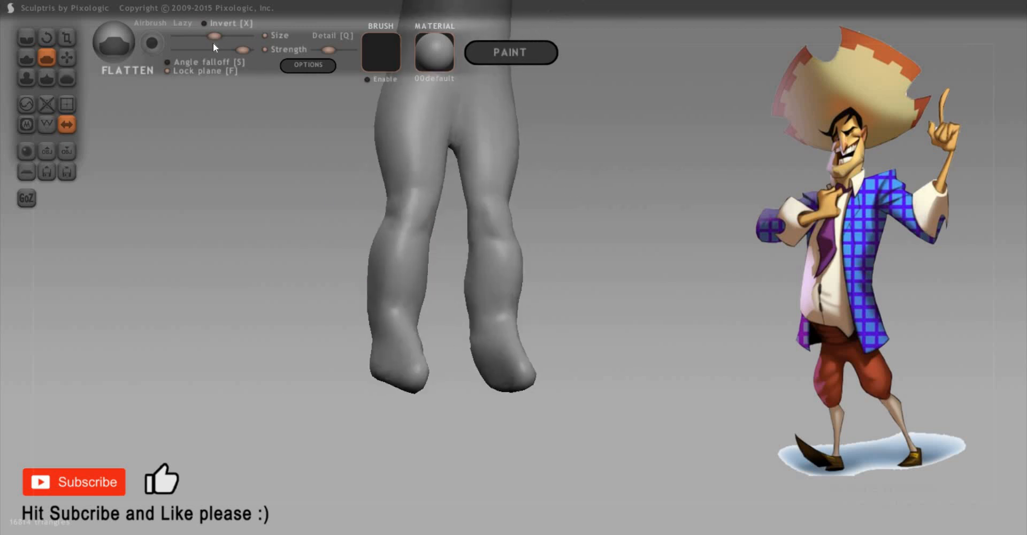
{"action": "key", "text": "f"}
{"action": "mouse_move", "coordinate": [410, 163]}
{"action": "left_mouse_down"}
{"action": "mouse_move", "coordinate": [382, 207]}
{"action": "mouse_move", "coordinate": [231, 288]}
{"action": "left_mouse_up"}
{"action": "left_click_drag", "start_coordinate": [336, 294], "coordinate": [338, 236]}
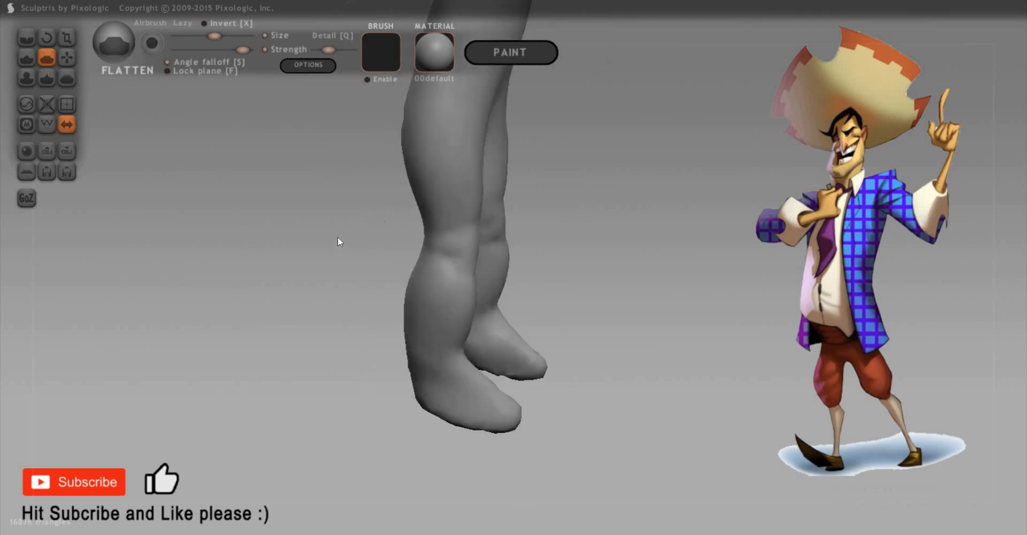
{"action": "left_click_drag", "start_coordinate": [280, 220], "coordinate": [409, 314]}
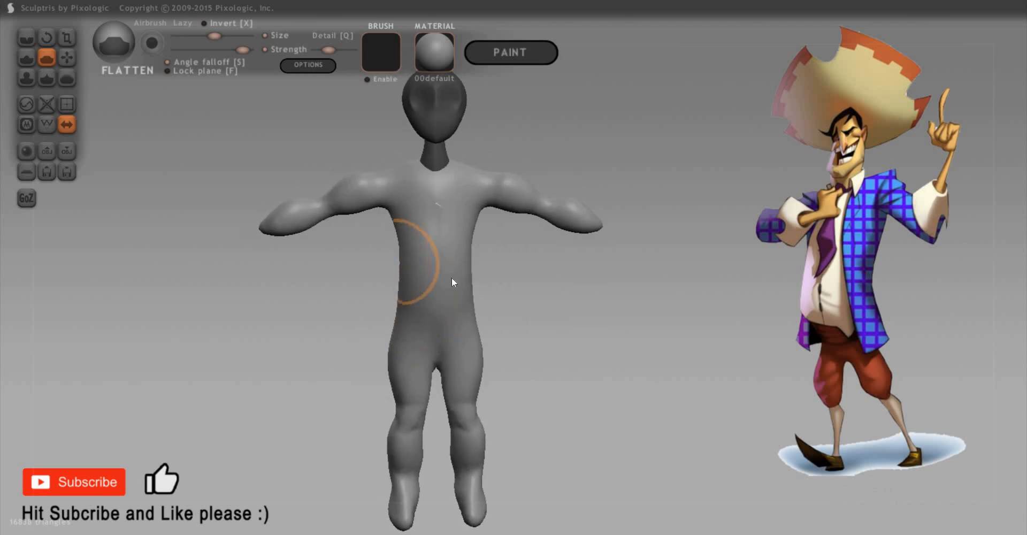
Show the wireframe and examine the mesh density on the torso, arms, head and legs
{"action": "key", "text": "w"}
{"action": "scroll", "coordinate": [446, 297], "scroll_direction": "up", "scroll_amount": 5}
{"action": "left_click_drag", "start_coordinate": [601, 304], "coordinate": [378, 320]}
{"action": "scroll", "coordinate": [299, 314], "scroll_direction": "down", "scroll_amount": 3}
{"action": "left_click_drag", "start_coordinate": [300, 314], "coordinate": [522, 342]}
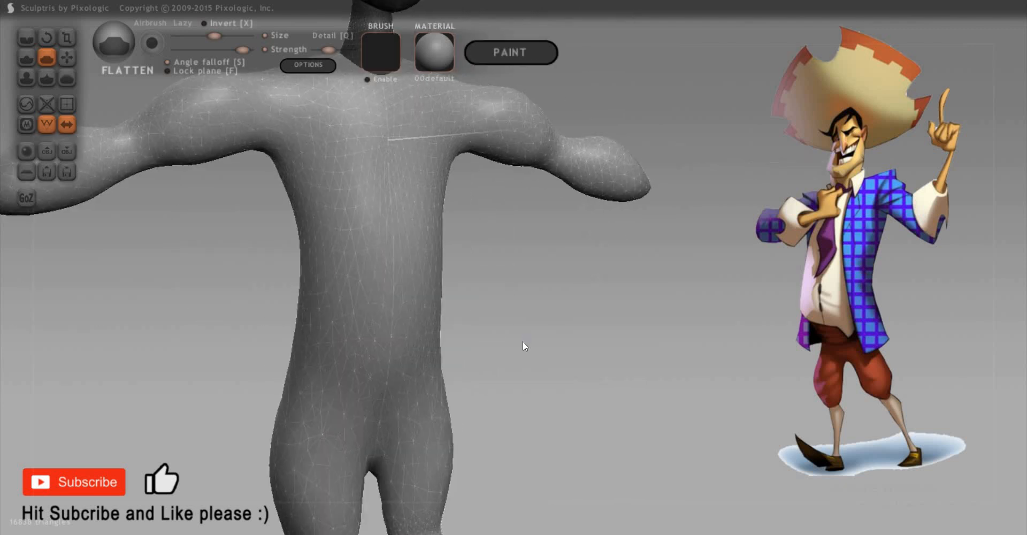
{"action": "scroll", "coordinate": [510, 340], "scroll_direction": "down", "scroll_amount": 3}
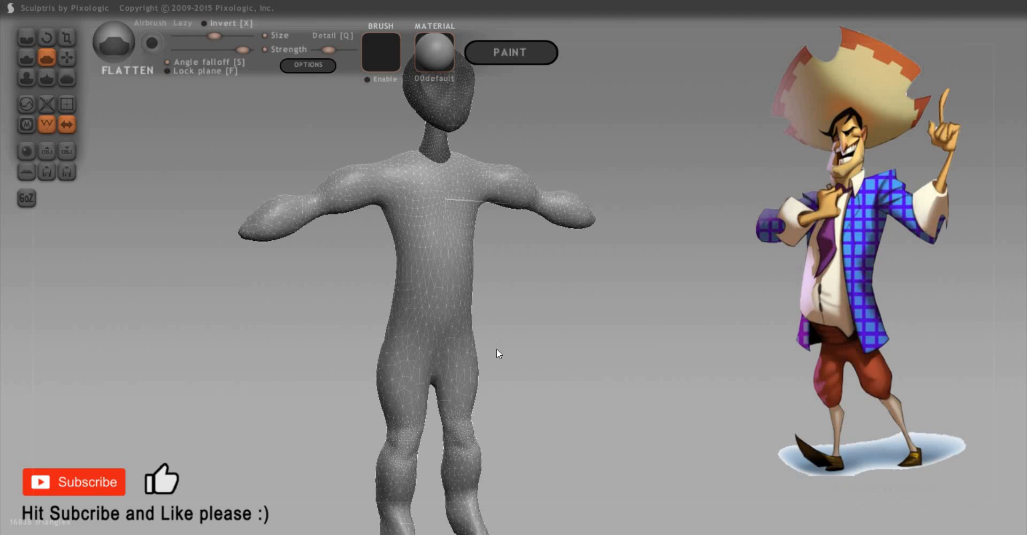
{"action": "scroll", "coordinate": [385, 288], "scroll_direction": "up", "scroll_amount": 2}
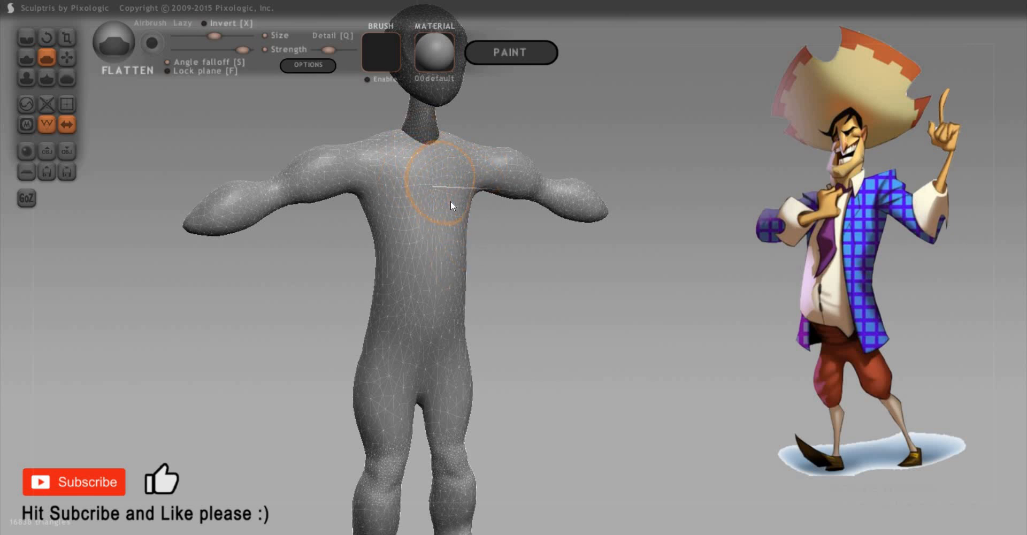
{"action": "scroll", "coordinate": [544, 343], "scroll_direction": "down", "scroll_amount": 2}
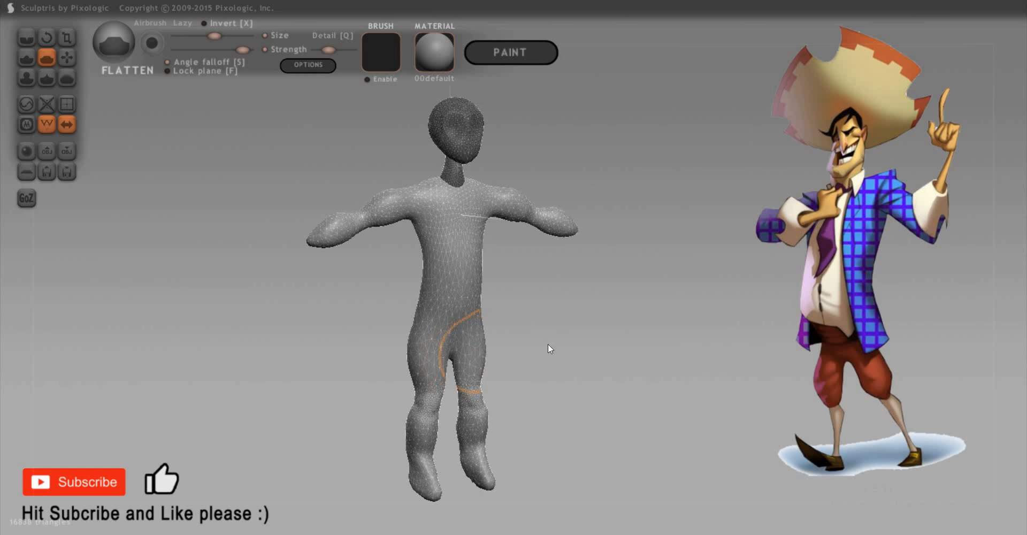
{"action": "scroll", "coordinate": [549, 347], "scroll_direction": "up", "scroll_amount": 3}
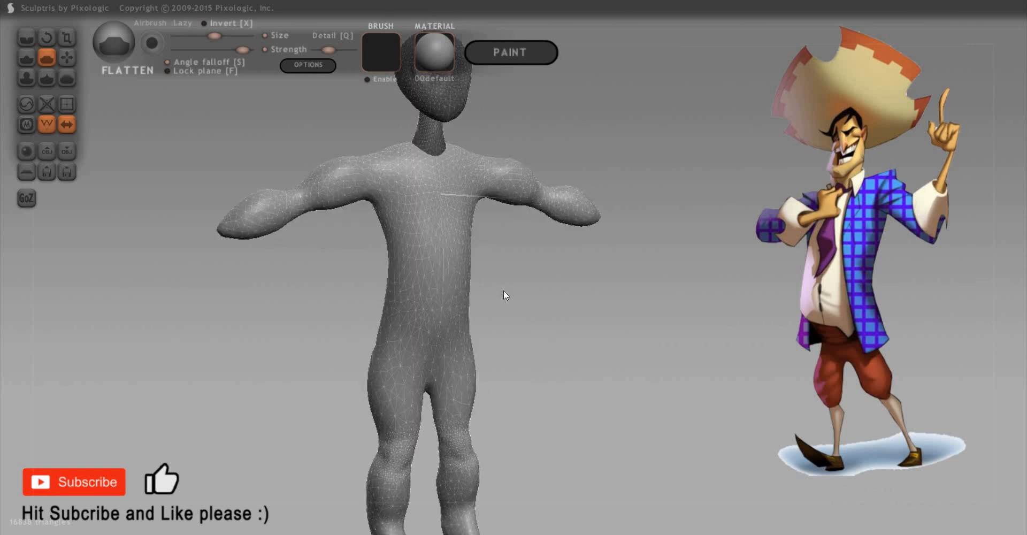
{"action": "scroll", "coordinate": [504, 292], "scroll_direction": "up", "scroll_amount": 2}
{"action": "scroll", "coordinate": [532, 321], "scroll_direction": "down", "scroll_amount": 1}
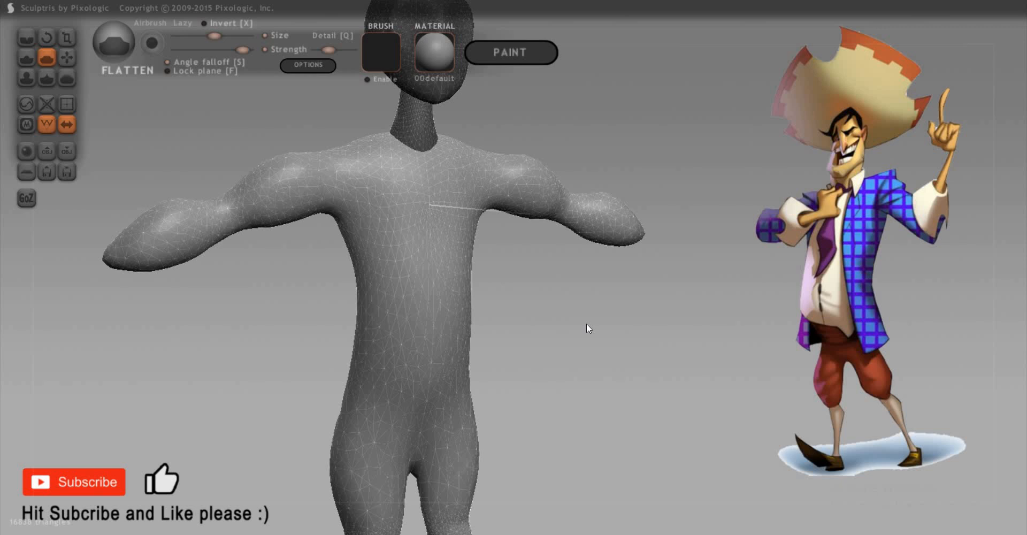
{"action": "scroll", "coordinate": [585, 329], "scroll_direction": "down", "scroll_amount": 2}
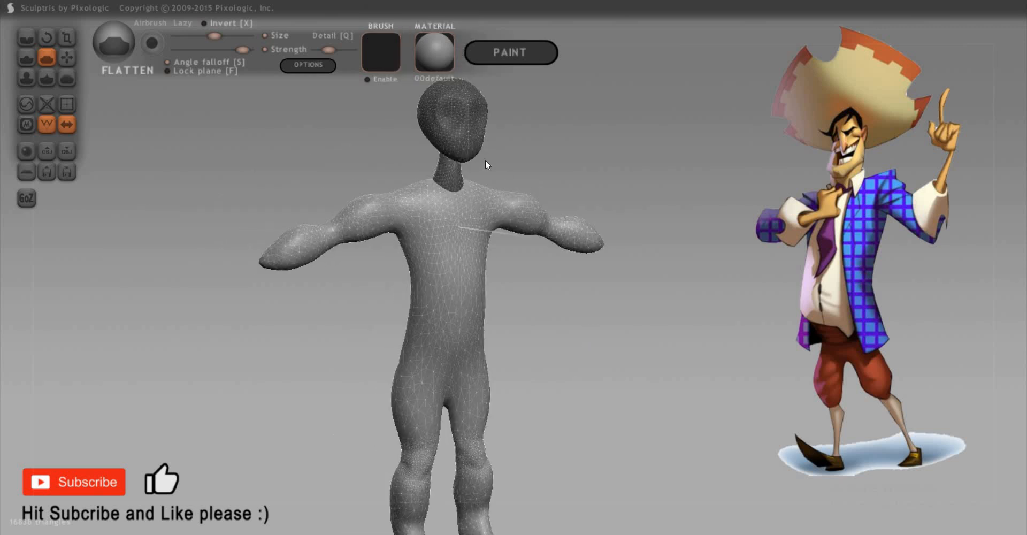
Examine the blocked-out figure's overall proportions from front and three-quarter views
{"action": "left_click_drag", "start_coordinate": [485, 160], "coordinate": [451, 108]}
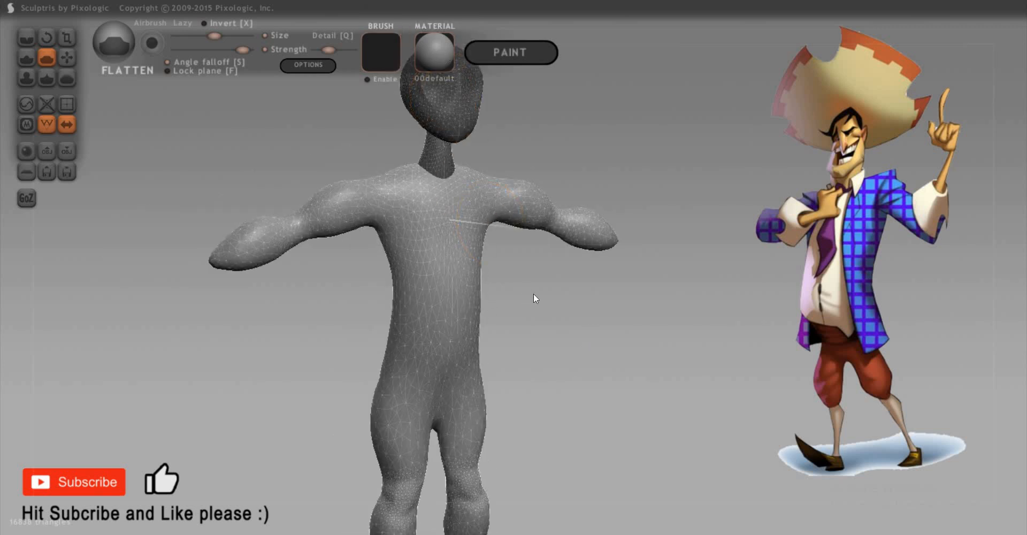
{"action": "left_click_drag", "start_coordinate": [551, 321], "coordinate": [570, 353]}
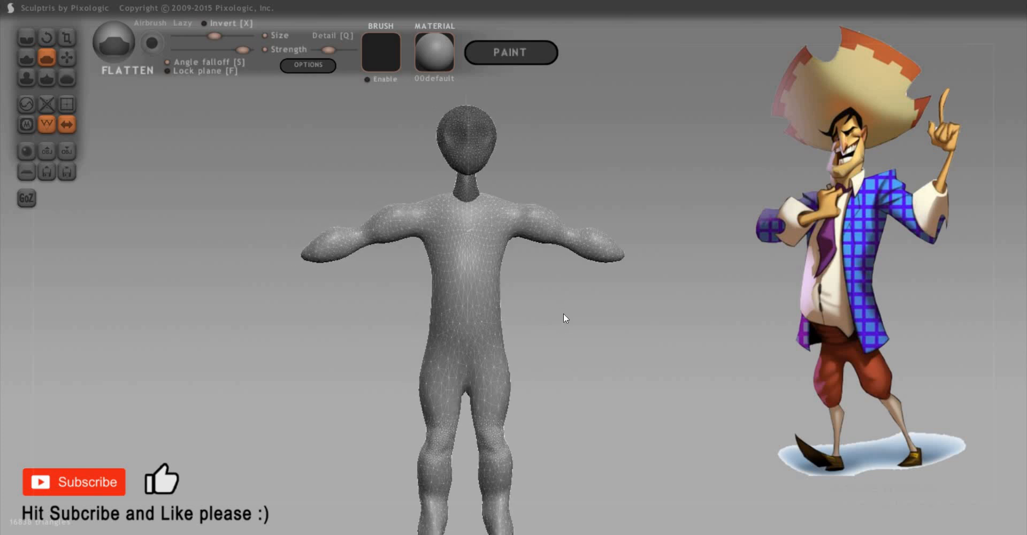
{"action": "left_click_drag", "start_coordinate": [563, 314], "coordinate": [362, 127]}
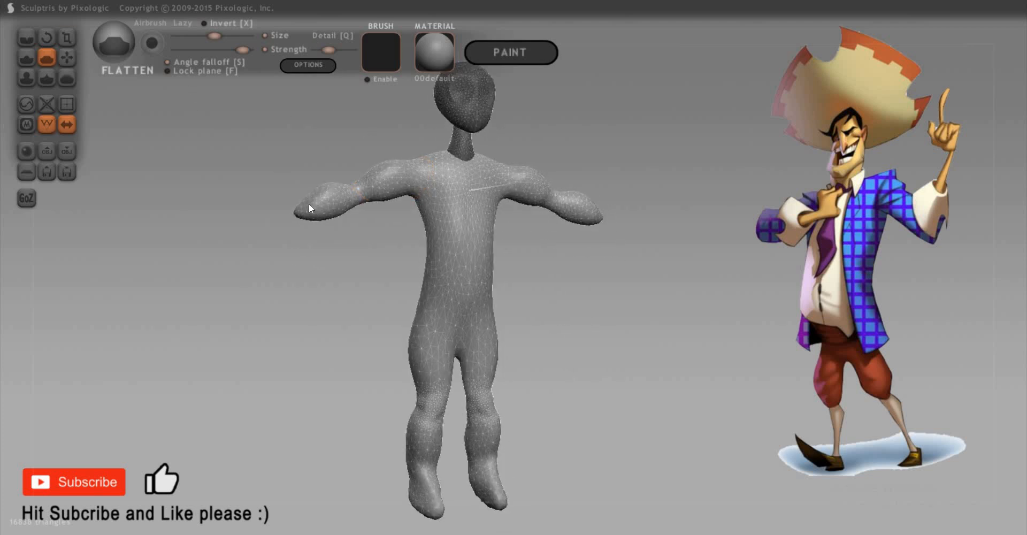
{"action": "key", "text": "Tab"}
{"action": "scroll", "coordinate": [309, 209], "scroll_direction": "down", "scroll_amount": 3}
{"action": "scroll", "coordinate": [309, 209], "scroll_direction": "up", "scroll_amount": 3}
{"action": "key", "text": "Tab"}
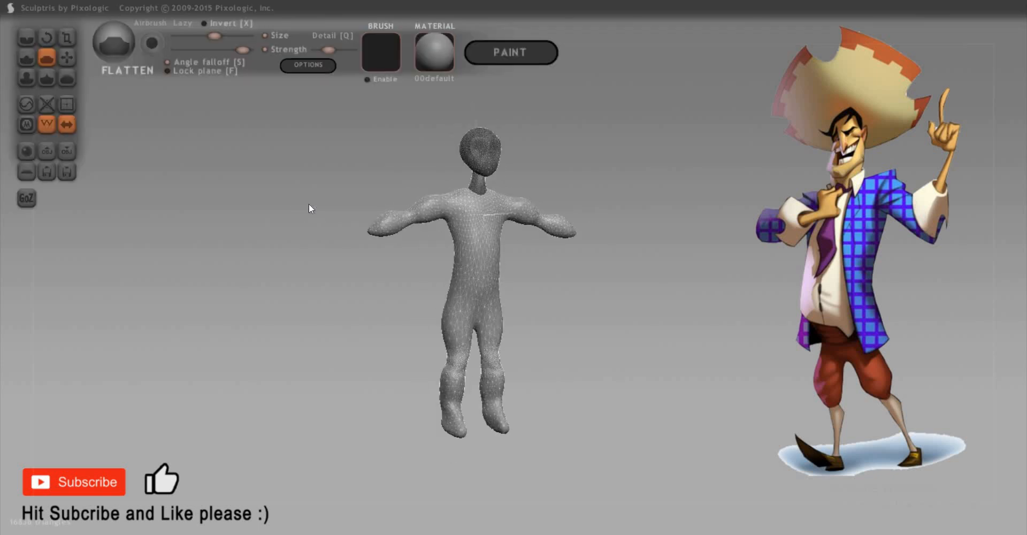
{"action": "scroll", "coordinate": [299, 209], "scroll_direction": "up", "scroll_amount": 3}
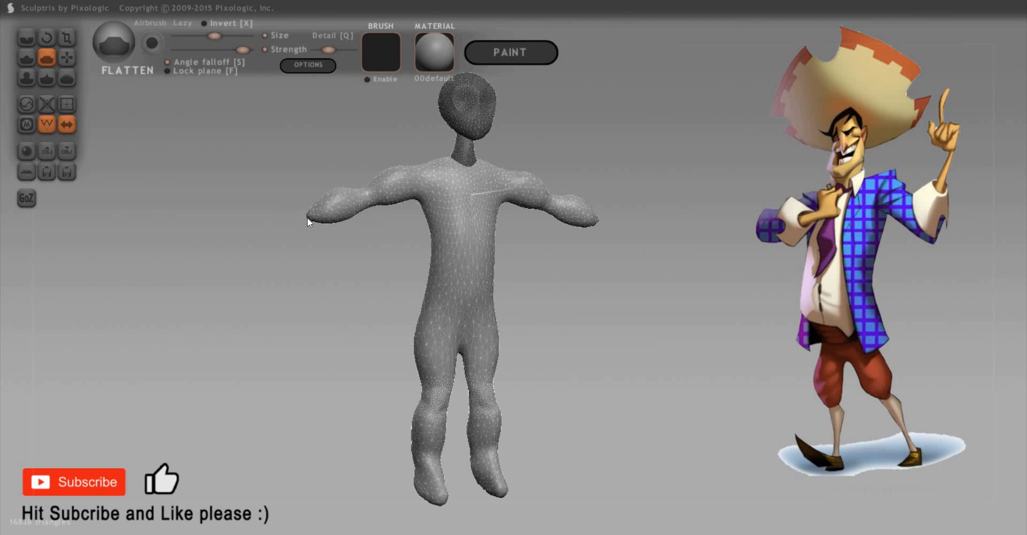
{"action": "mouse_move", "coordinate": [307, 217]}
{"action": "left_mouse_down"}
{"action": "mouse_move", "coordinate": [294, 214]}
{"action": "mouse_move", "coordinate": [302, 238]}
{"action": "mouse_move", "coordinate": [257, 225]}
{"action": "mouse_move", "coordinate": [323, 224]}
{"action": "left_mouse_up"}
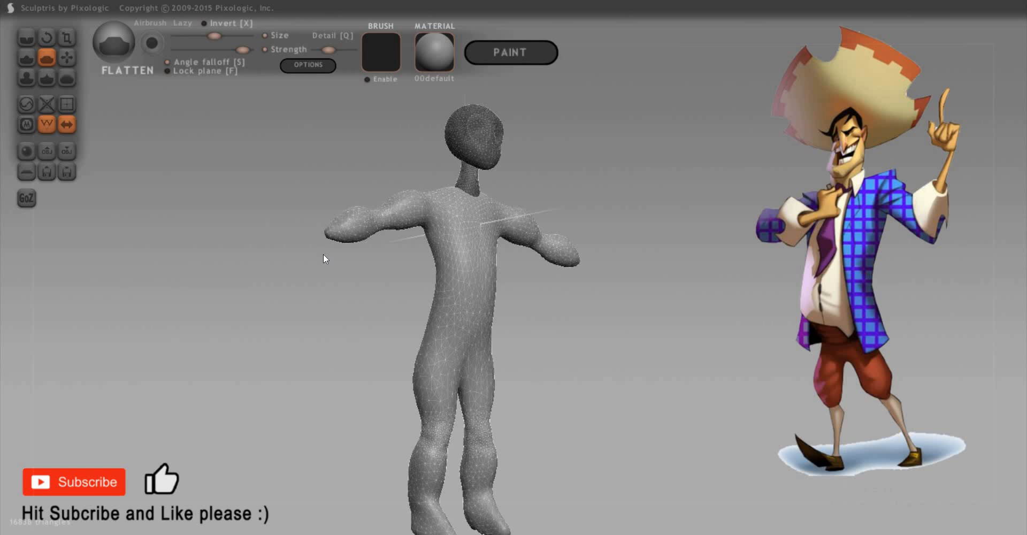
{"action": "mouse_move", "coordinate": [313, 230]}
{"action": "left_mouse_down"}
{"action": "mouse_move", "coordinate": [335, 277]}
{"action": "mouse_move", "coordinate": [346, 248]}
{"action": "mouse_move", "coordinate": [279, 252]}
{"action": "mouse_move", "coordinate": [293, 244]}
{"action": "left_mouse_up"}
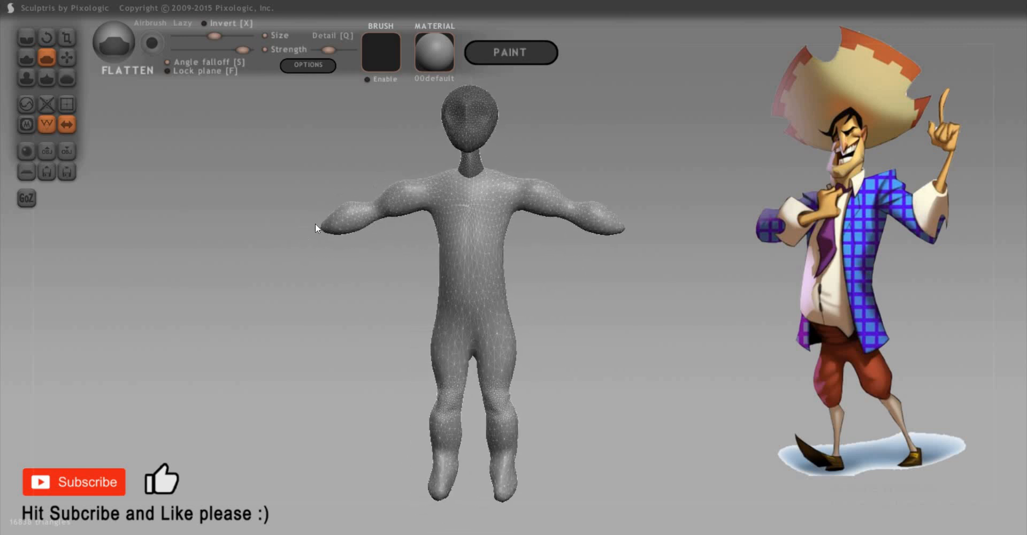
{"action": "left_click_drag", "start_coordinate": [352, 271], "coordinate": [352, 276]}
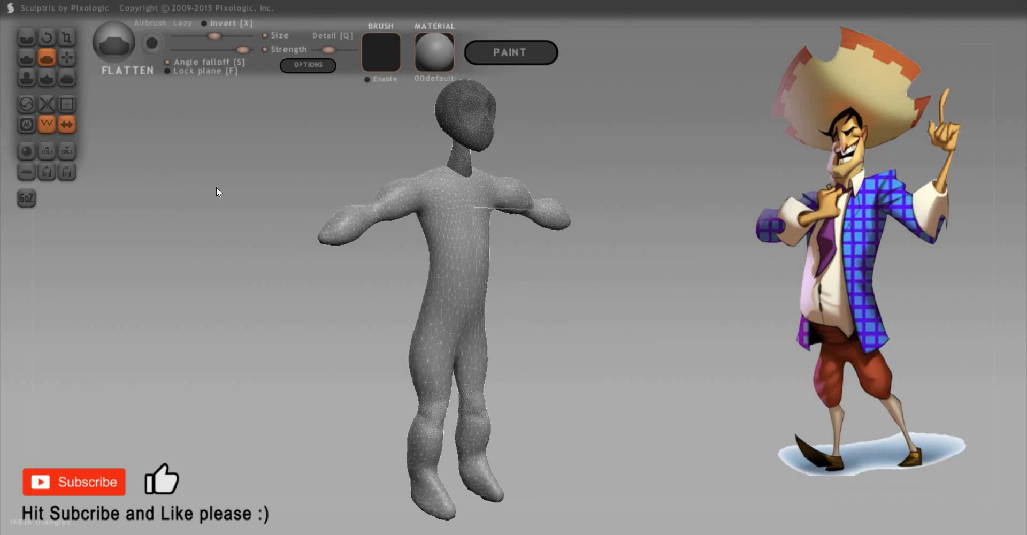
{"action": "mouse_move", "coordinate": [233, 213]}
{"action": "left_mouse_down"}
{"action": "mouse_move", "coordinate": [174, 213]}
{"action": "mouse_move", "coordinate": [218, 206]}
{"action": "left_mouse_up"}
{"action": "left_click_drag", "start_coordinate": [291, 192], "coordinate": [269, 190]}
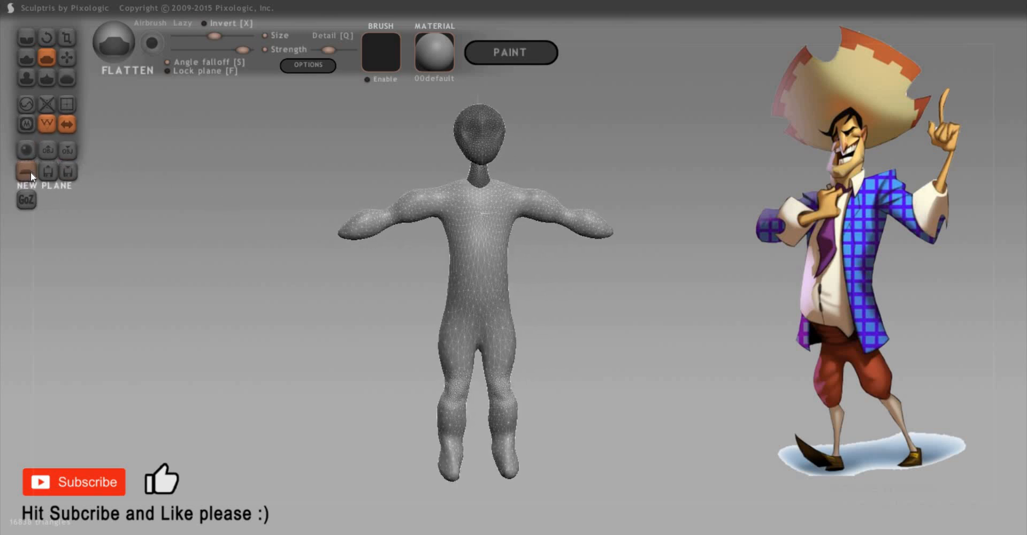
Try adding a mirrored pair of planes beside the figure, hide the wireframe, and undo the added planes
{"action": "left_click", "coordinate": [29, 171]}
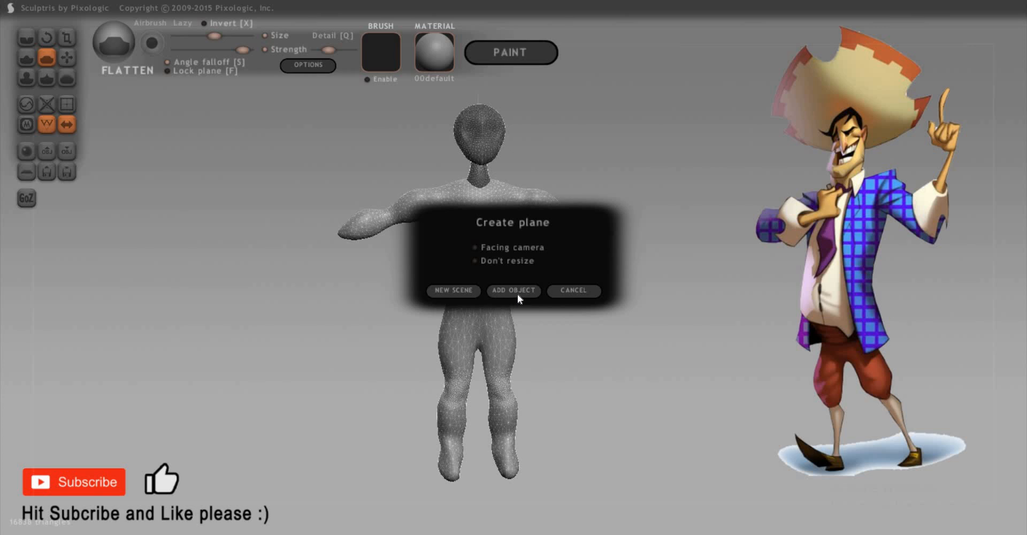
{"action": "left_click", "coordinate": [518, 290]}
{"action": "left_click_drag", "start_coordinate": [467, 285], "coordinate": [578, 282]}
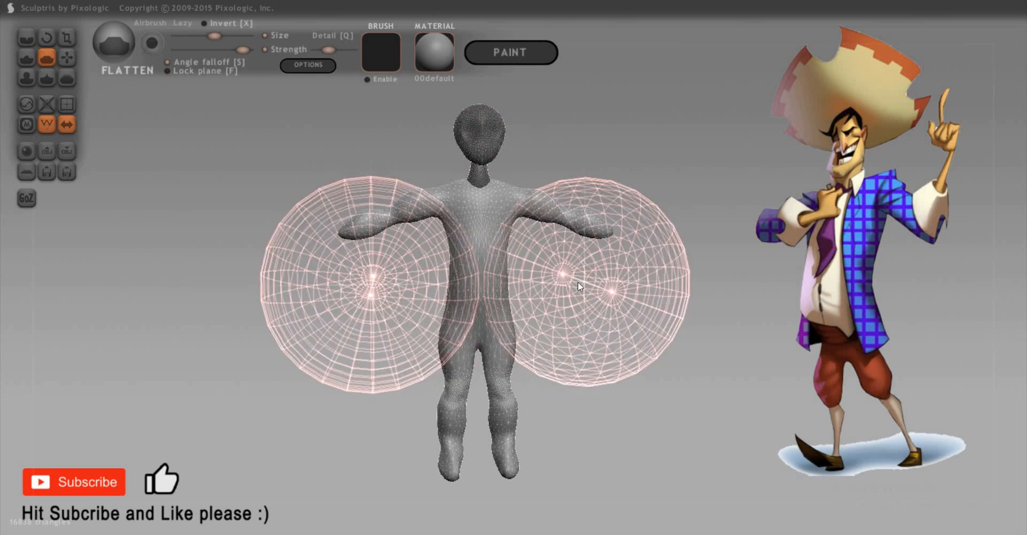
{"action": "left_click", "coordinate": [734, 273]}
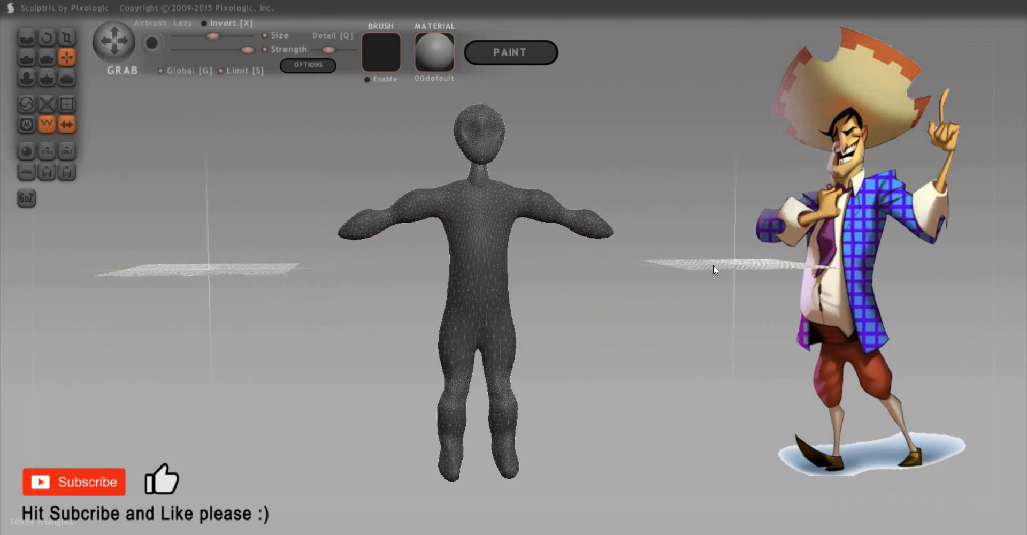
{"action": "left_click_drag", "start_coordinate": [683, 291], "coordinate": [656, 322]}
{"action": "key", "text": "w"}
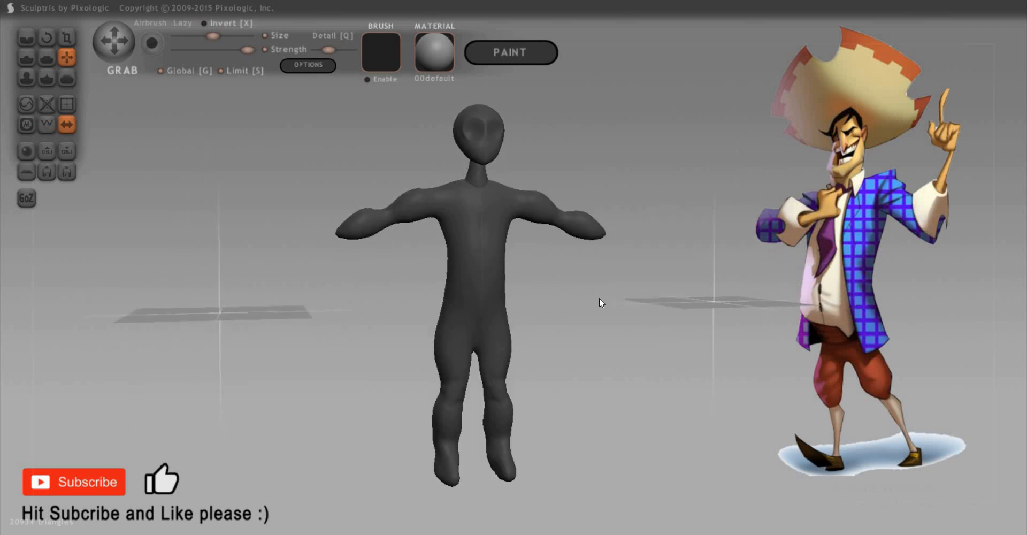
{"action": "key", "text": "ctrl+z"}
Add a single plane centred on the figure and lower it to sit beneath the feet
{"action": "left_click", "coordinate": [25, 171]}
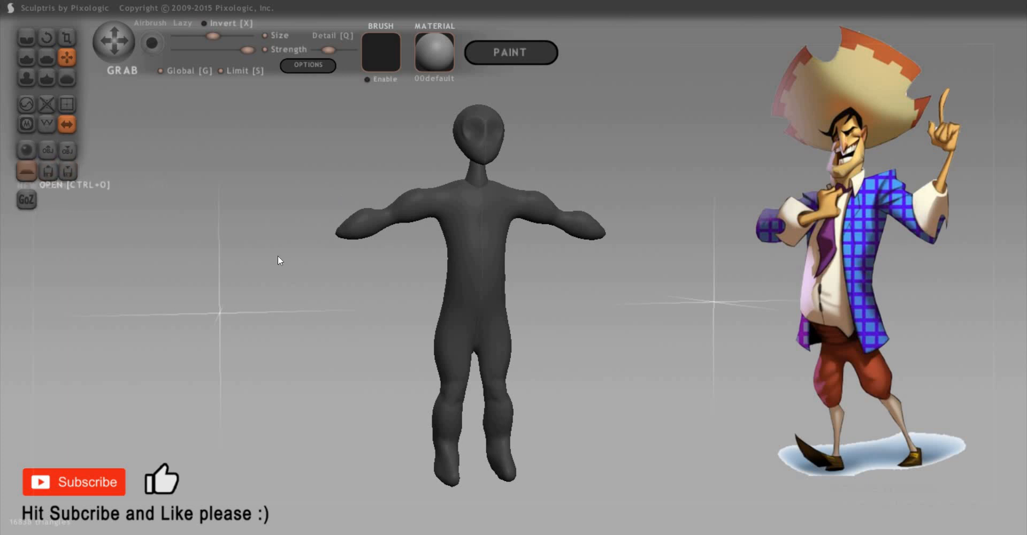
{"action": "left_click", "coordinate": [512, 290]}
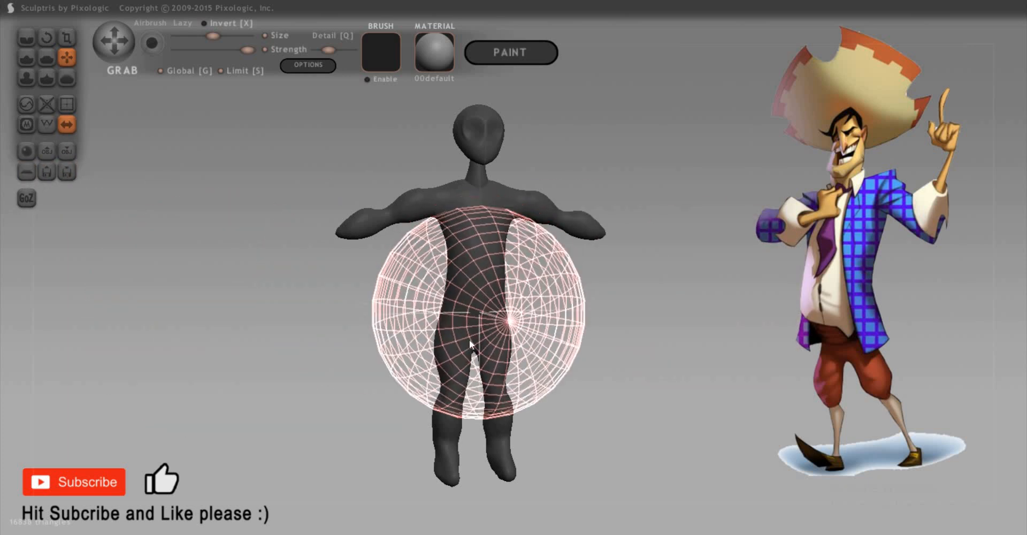
{"action": "left_click_drag", "start_coordinate": [419, 328], "coordinate": [527, 429]}
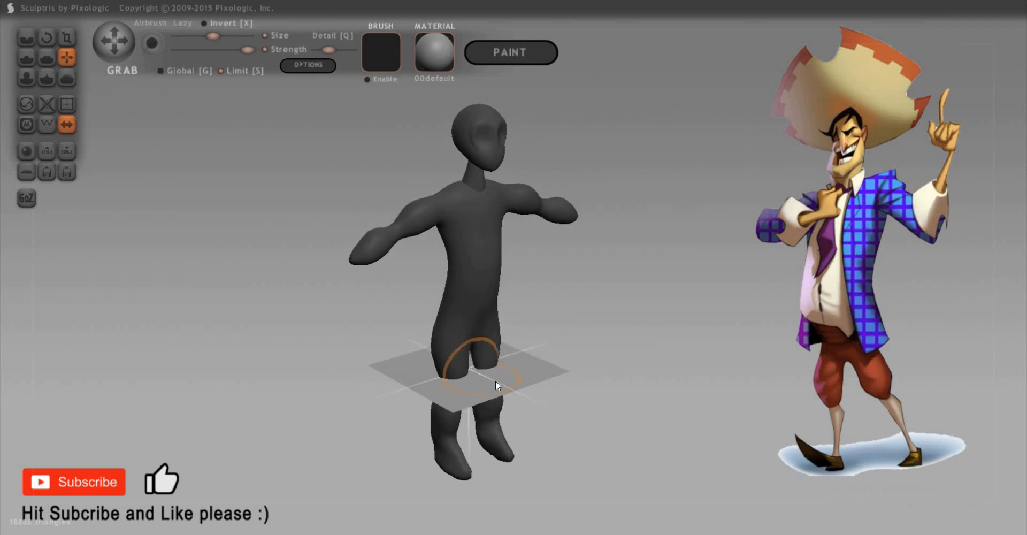
{"action": "left_click_drag", "start_coordinate": [377, 365], "coordinate": [416, 332]}
{"action": "left_click_drag", "start_coordinate": [293, 336], "coordinate": [588, 428]}
{"action": "left_click_drag", "start_coordinate": [555, 371], "coordinate": [508, 354]}
Enlarge the plane with the Scale tool into a broad floor under the figure and check it from several distances
{"action": "key", "text": "t"}
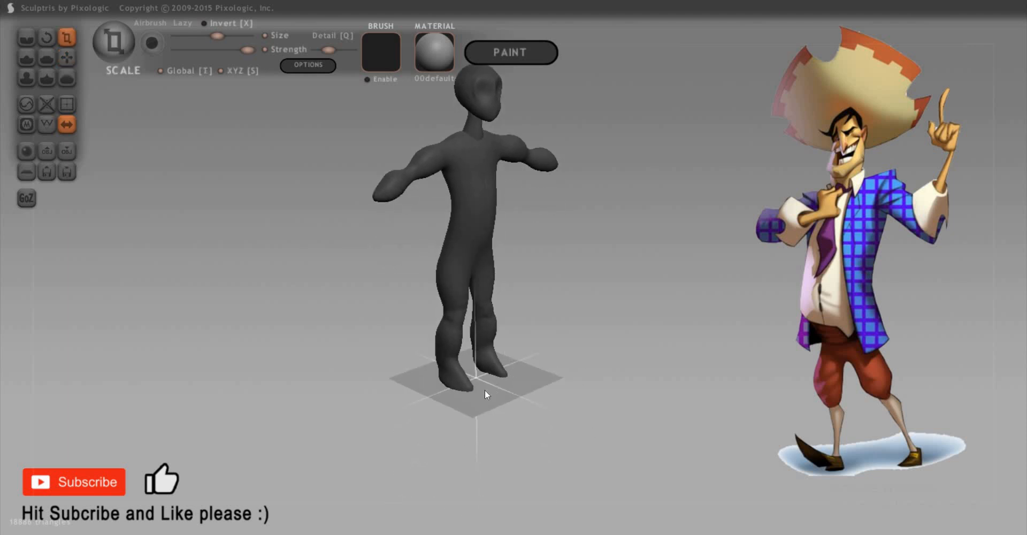
{"action": "left_click_drag", "start_coordinate": [529, 386], "coordinate": [651, 237]}
{"action": "scroll", "coordinate": [650, 228], "scroll_direction": "up", "scroll_amount": 4}
{"action": "scroll", "coordinate": [651, 236], "scroll_direction": "down", "scroll_amount": 4}
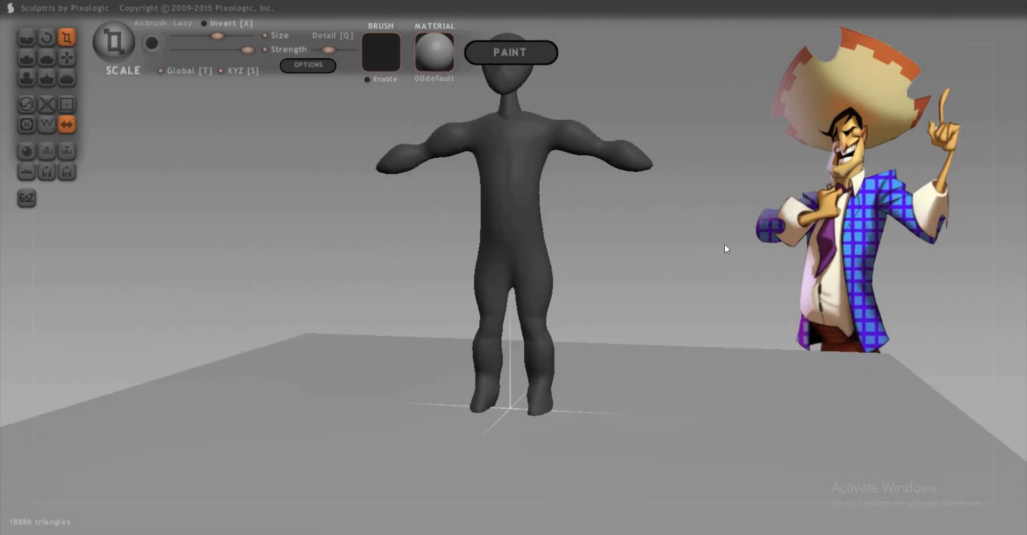
{"action": "left_click_drag", "start_coordinate": [724, 244], "coordinate": [669, 268]}
{"action": "scroll", "coordinate": [660, 275], "scroll_direction": "down", "scroll_amount": 3}
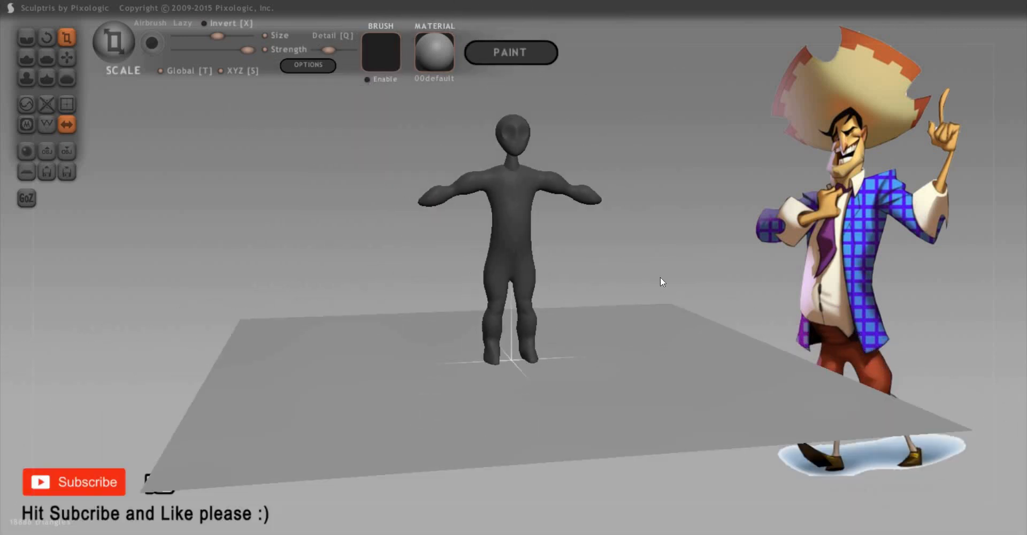
{"action": "scroll", "coordinate": [660, 278], "scroll_direction": "up", "scroll_amount": 3}
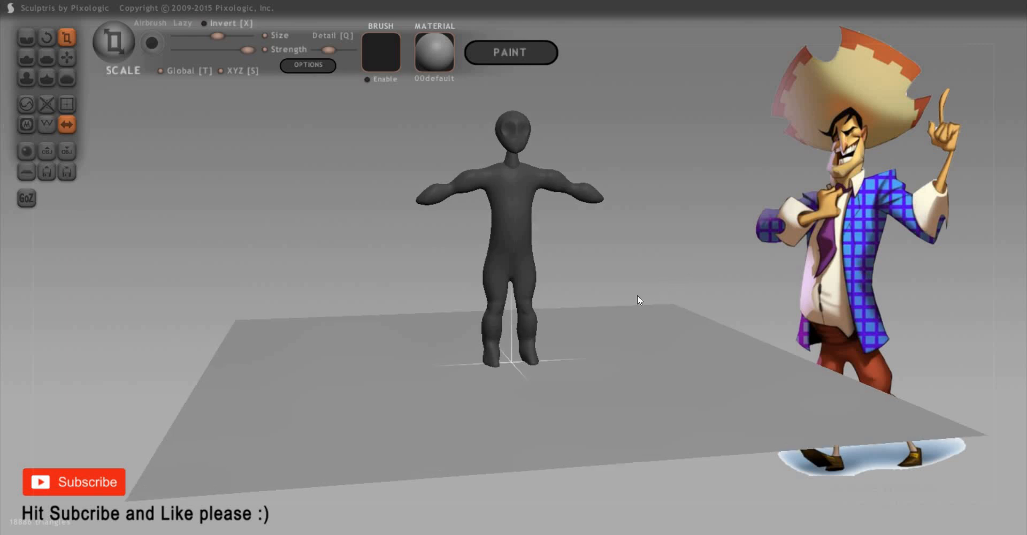
{"action": "scroll", "coordinate": [632, 271], "scroll_direction": "up", "scroll_amount": 1}
{"action": "scroll", "coordinate": [634, 268], "scroll_direction": "up", "scroll_amount": 3}
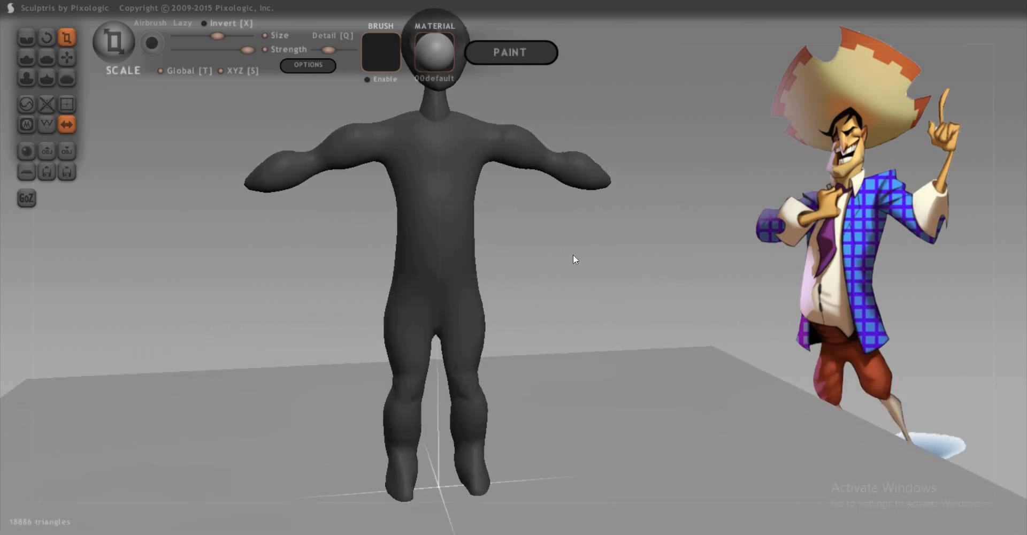
{"action": "scroll", "coordinate": [572, 255], "scroll_direction": "down", "scroll_amount": 2}
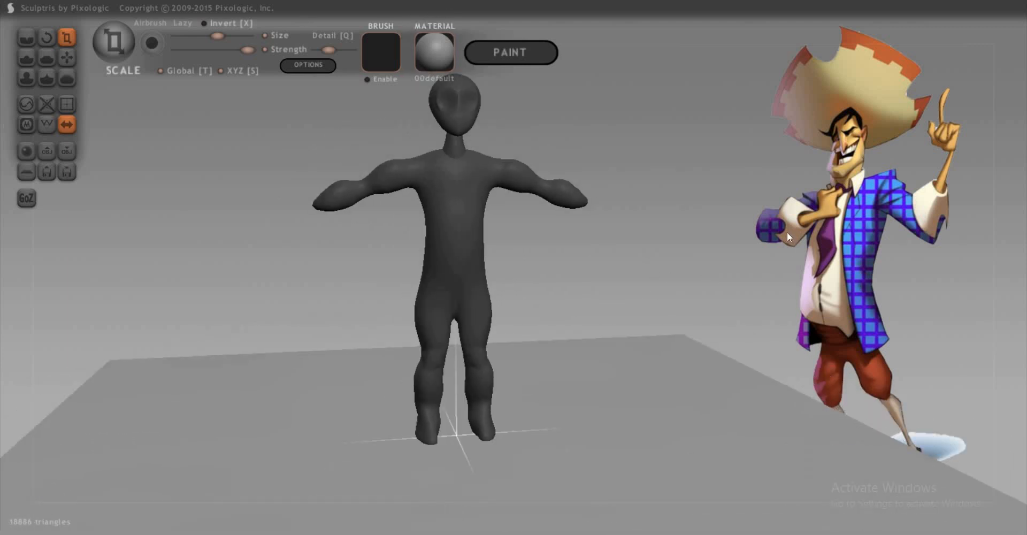
Practise switching the active selection between the floor plane, the whole figure, everything, nothing and the head alone
{"action": "left_click", "coordinate": [749, 223], "text": "ctrl"}
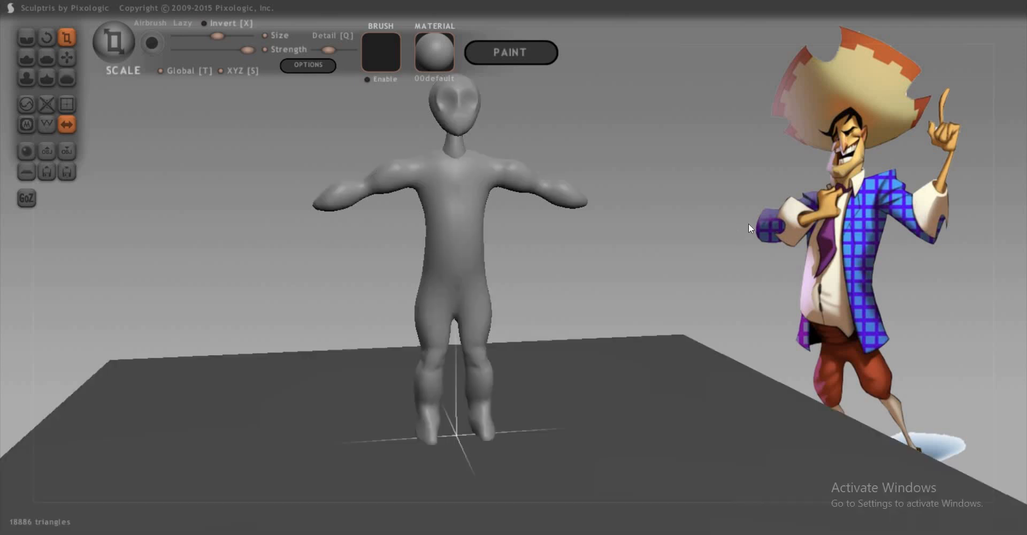
{"action": "left_click", "coordinate": [738, 208], "text": "ctrl"}
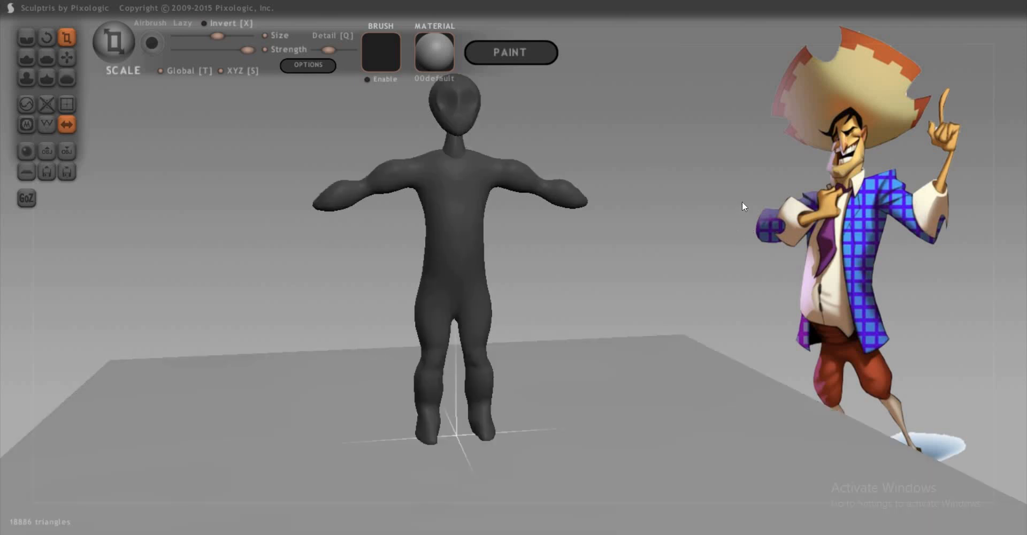
{"action": "left_click", "coordinate": [743, 202], "text": "ctrl"}
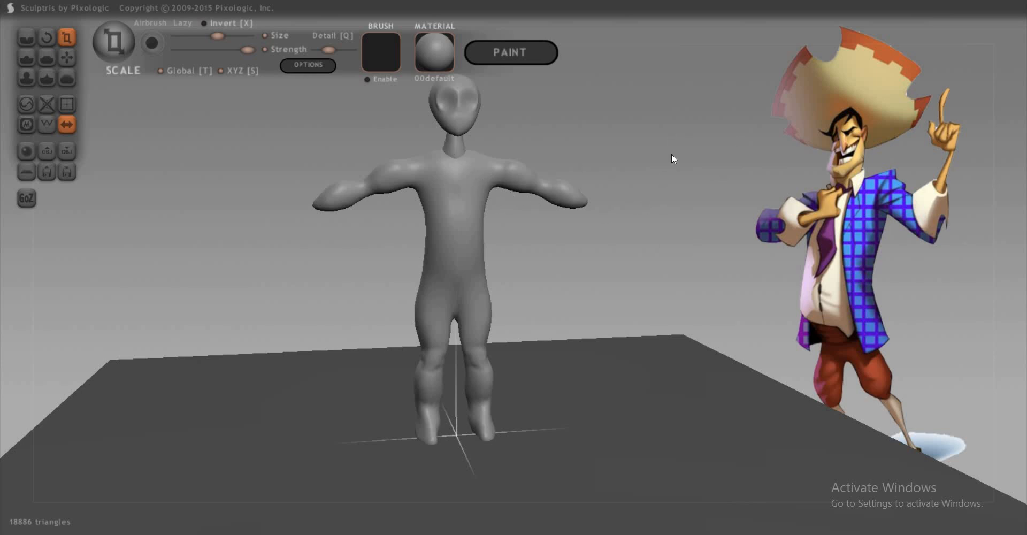
{"action": "left_click", "coordinate": [659, 192], "text": "ctrl"}
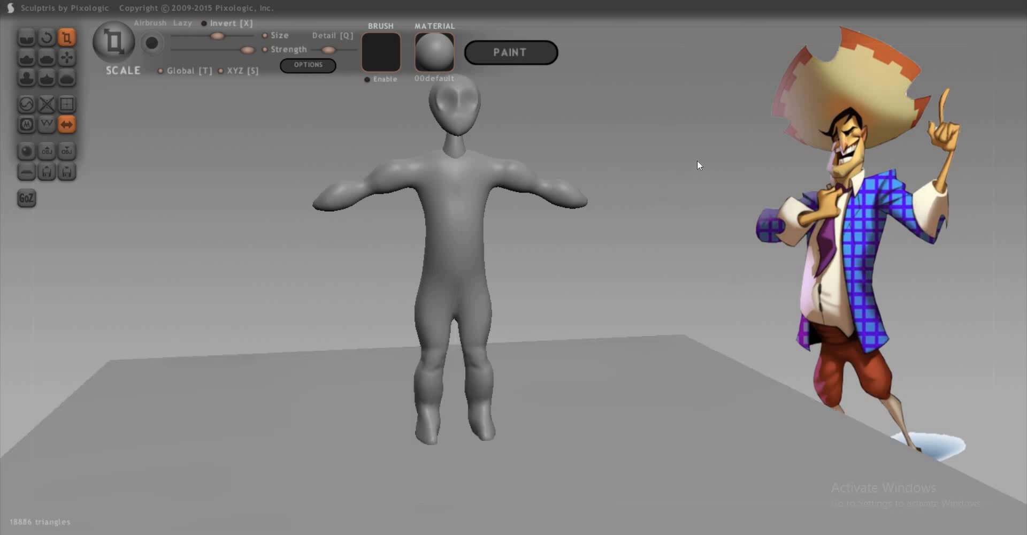
{"action": "left_click", "coordinate": [744, 172], "text": "ctrl"}
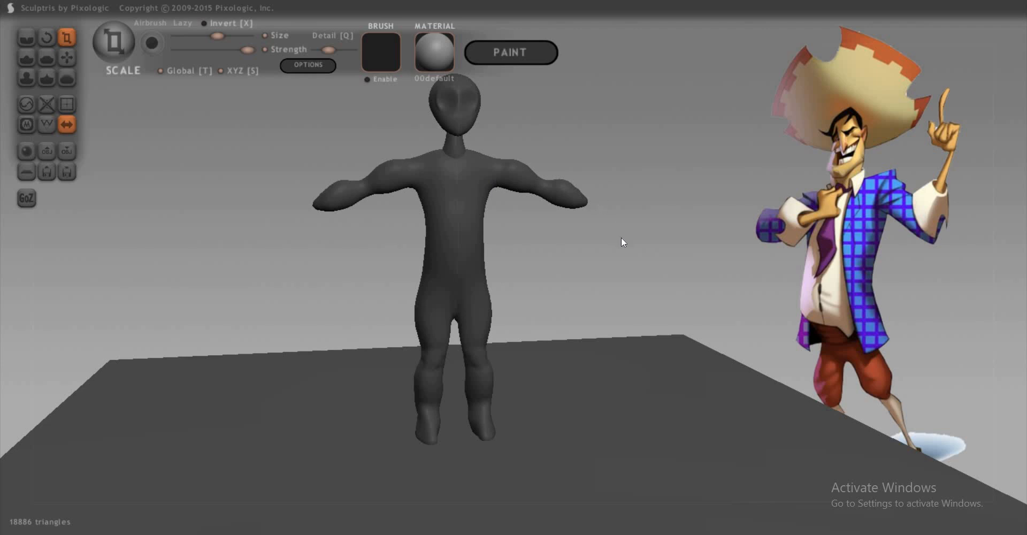
{"action": "scroll", "coordinate": [622, 235], "scroll_direction": "up", "scroll_amount": 2}
{"action": "scroll", "coordinate": [647, 221], "scroll_direction": "down", "scroll_amount": 2}
{"action": "left_click_drag", "start_coordinate": [625, 224], "coordinate": [636, 251], "text": "shift"}
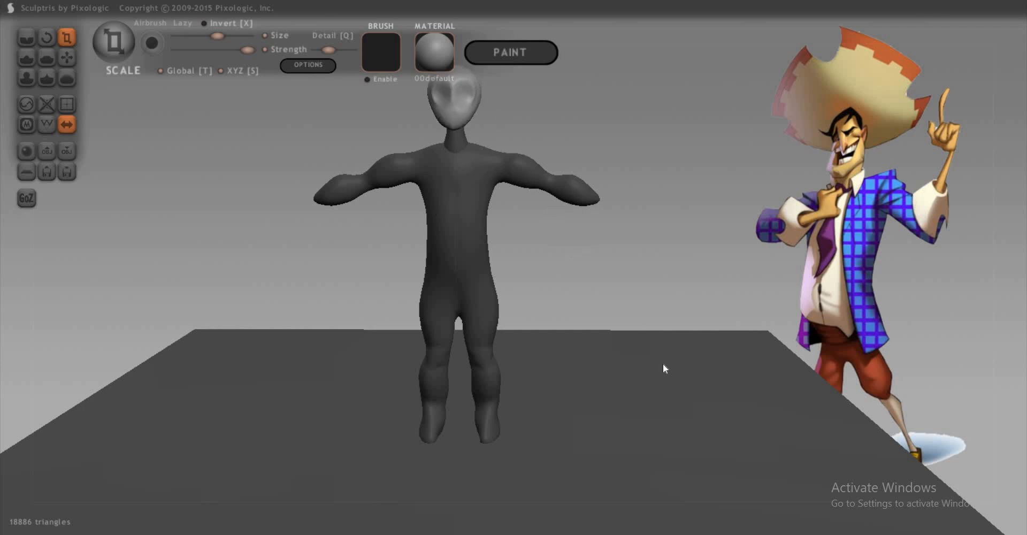
Examine the head, neck and shoulders up close and the figure standing on the floor plane from further away
{"action": "scroll", "coordinate": [665, 366], "scroll_direction": "up", "scroll_amount": 3}
{"action": "scroll", "coordinate": [642, 321], "scroll_direction": "down", "scroll_amount": 2}
{"action": "scroll", "coordinate": [704, 351], "scroll_direction": "up", "scroll_amount": 2}
{"action": "left_click_drag", "start_coordinate": [694, 265], "coordinate": [646, 328]}
{"action": "scroll", "coordinate": [489, 313], "scroll_direction": "up", "scroll_amount": 4}
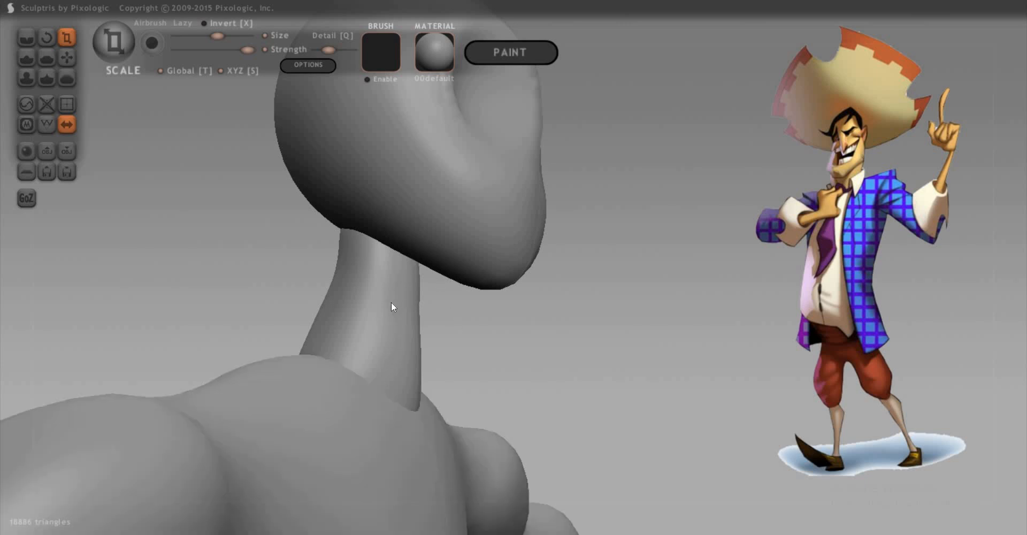
{"action": "left_click_drag", "start_coordinate": [584, 351], "coordinate": [636, 343]}
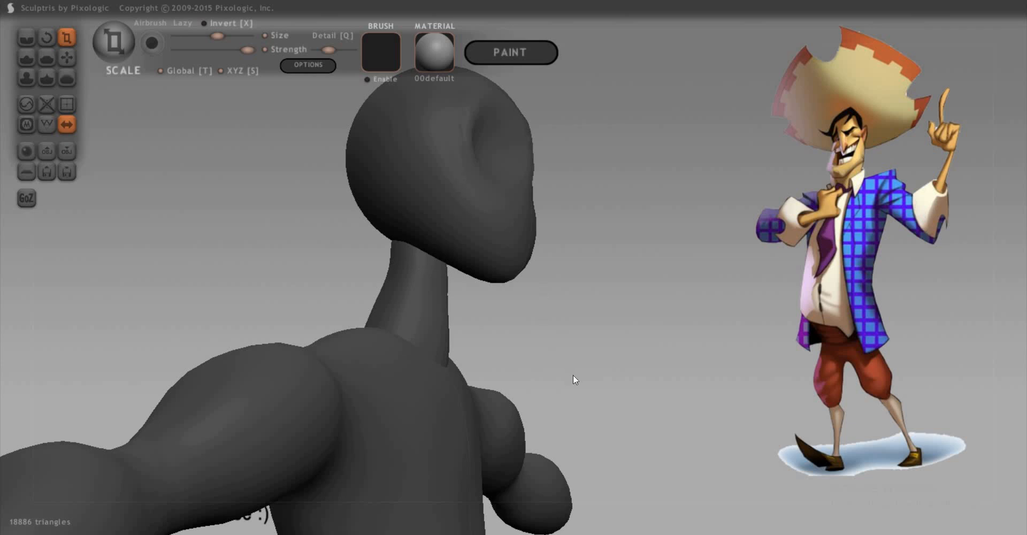
{"action": "scroll", "coordinate": [572, 374], "scroll_direction": "down", "scroll_amount": 10}
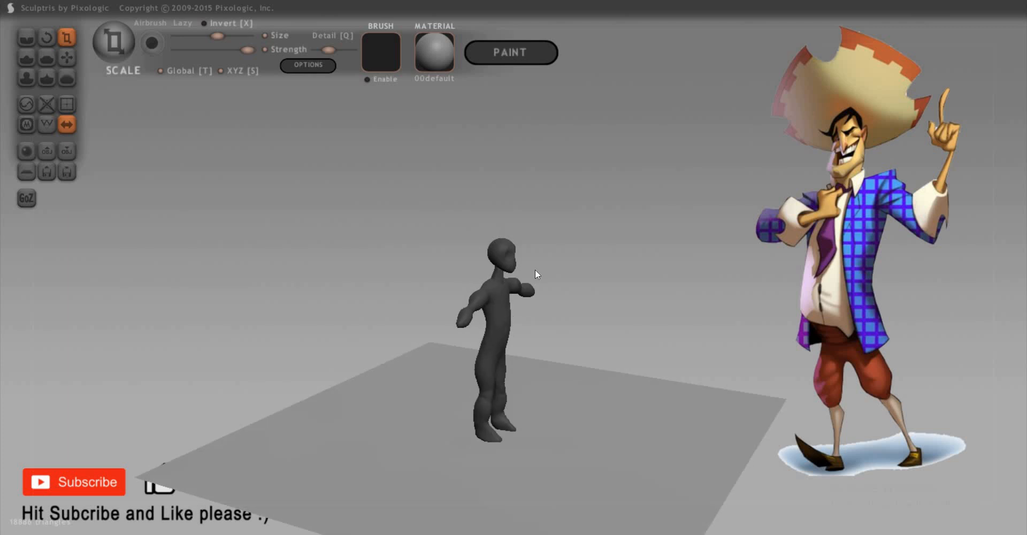
{"action": "scroll", "coordinate": [535, 271], "scroll_direction": "up", "scroll_amount": 10}
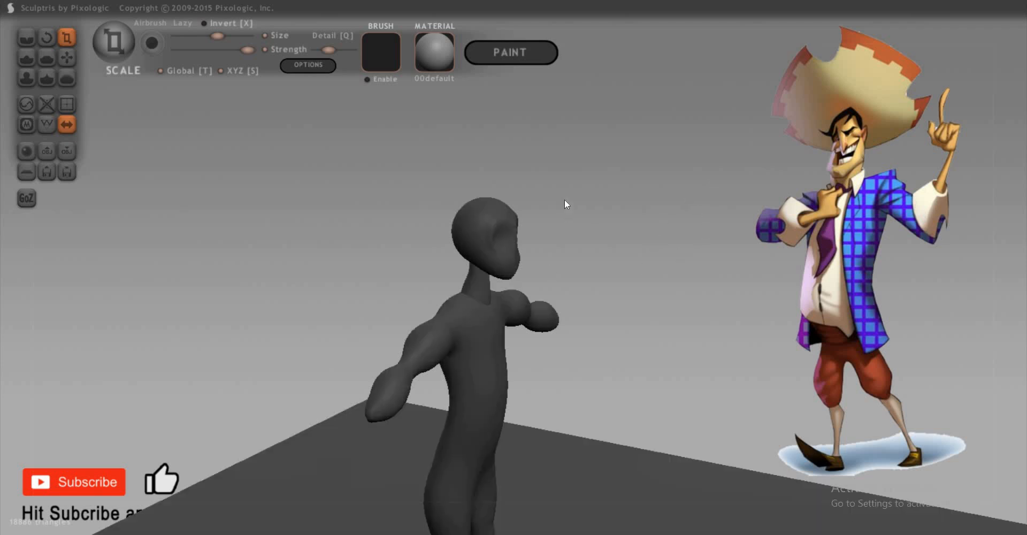
{"action": "scroll", "coordinate": [595, 231], "scroll_direction": "up", "scroll_amount": 5}
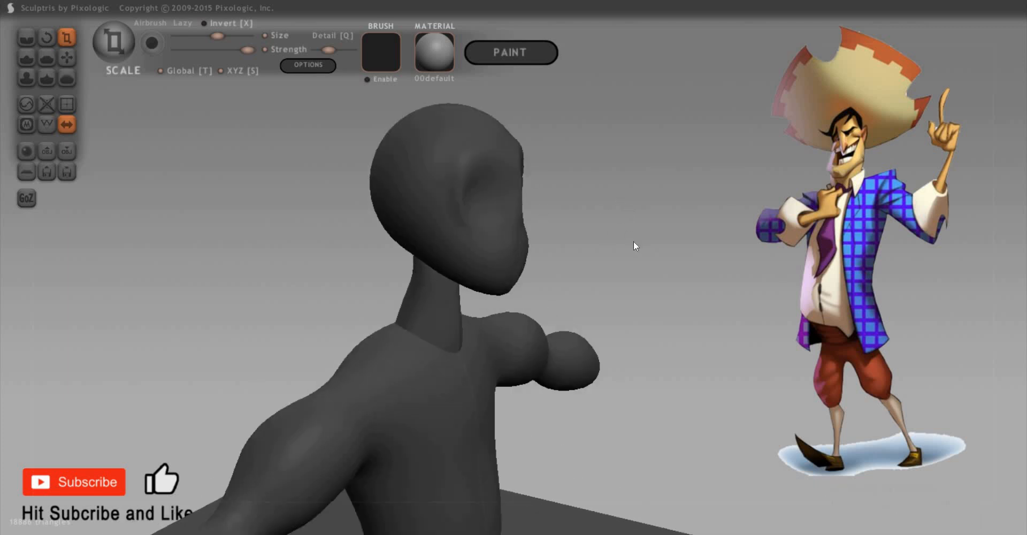
{"action": "scroll", "coordinate": [644, 254], "scroll_direction": "down", "scroll_amount": 8}
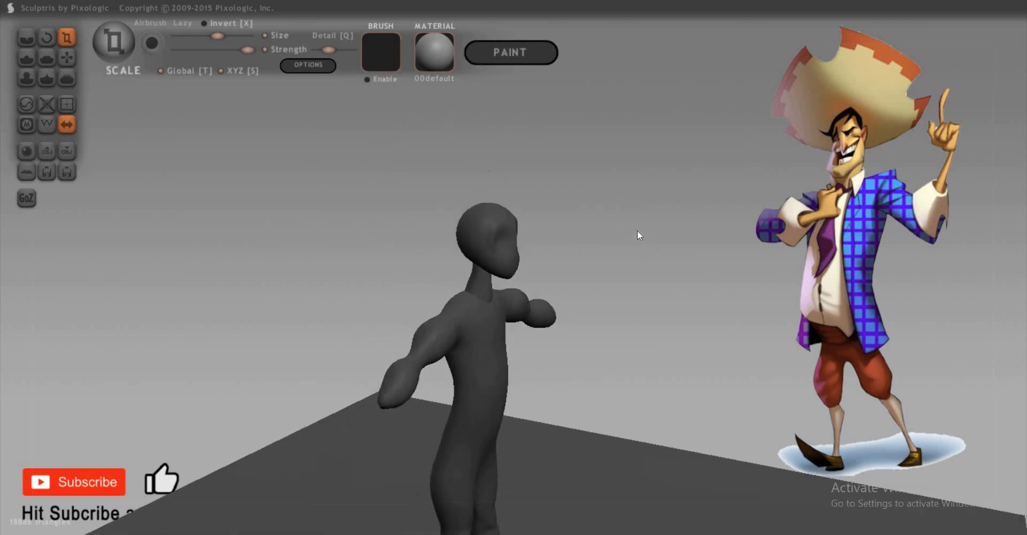
{"action": "scroll", "coordinate": [605, 220], "scroll_direction": "up", "scroll_amount": 5}
{"action": "left_click_drag", "start_coordinate": [605, 219], "coordinate": [708, 259]}
{"action": "scroll", "coordinate": [479, 213], "scroll_direction": "up", "scroll_amount": 4}
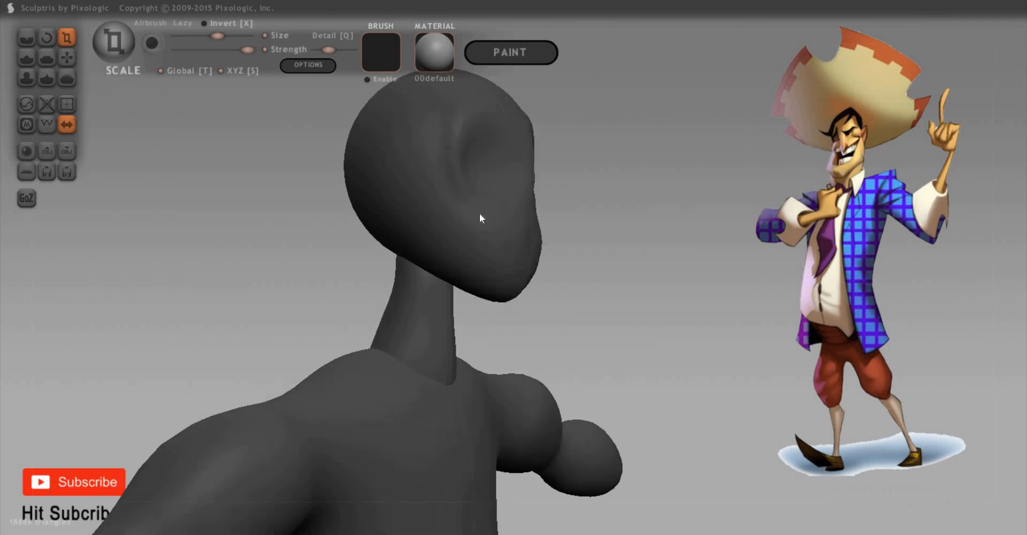
Select the head and the neck together, leaving the body deselected
{"action": "left_click", "coordinate": [478, 209]}
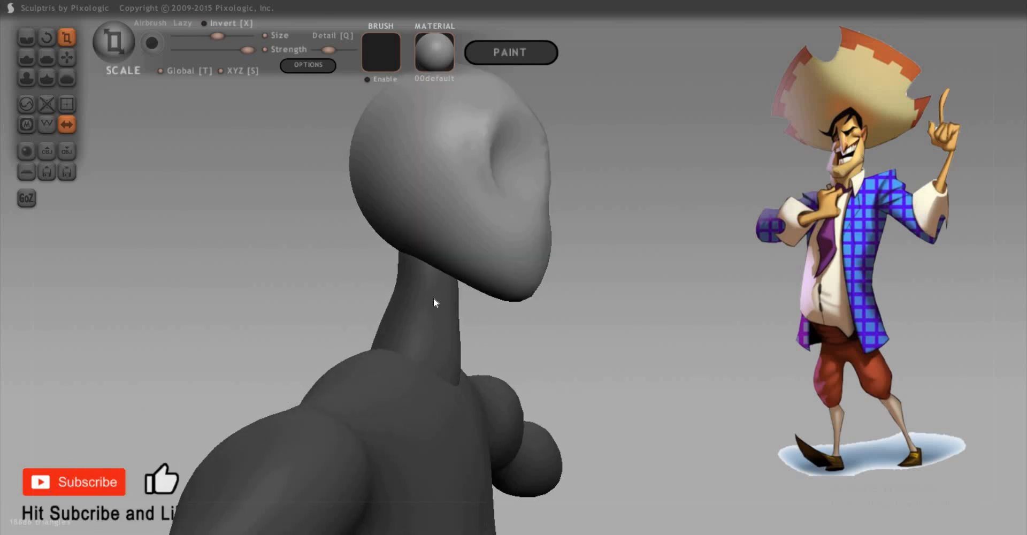
{"action": "left_click", "coordinate": [448, 282]}
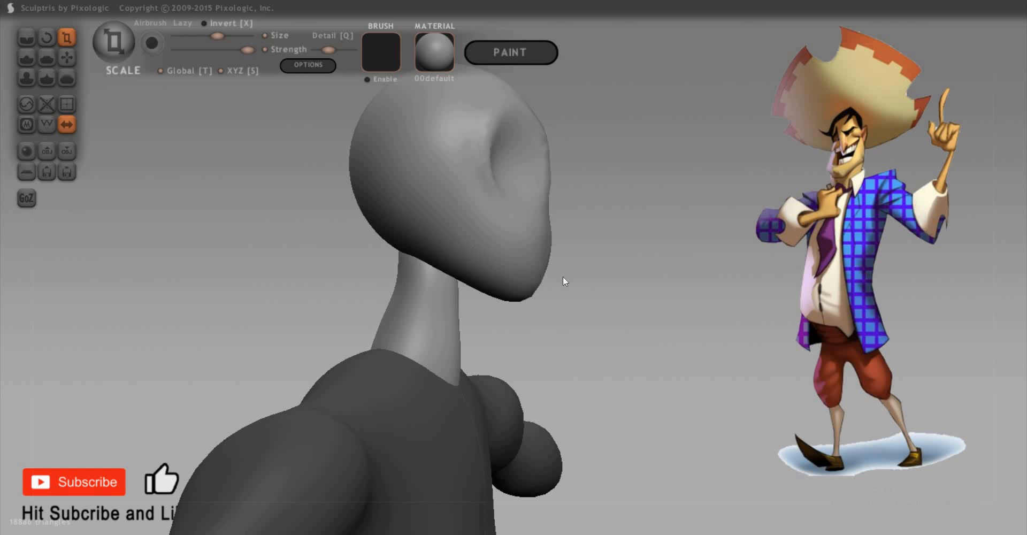
{"action": "scroll", "coordinate": [554, 304], "scroll_direction": "down", "scroll_amount": 2}
{"action": "scroll", "coordinate": [554, 303], "scroll_direction": "up", "scroll_amount": 4}
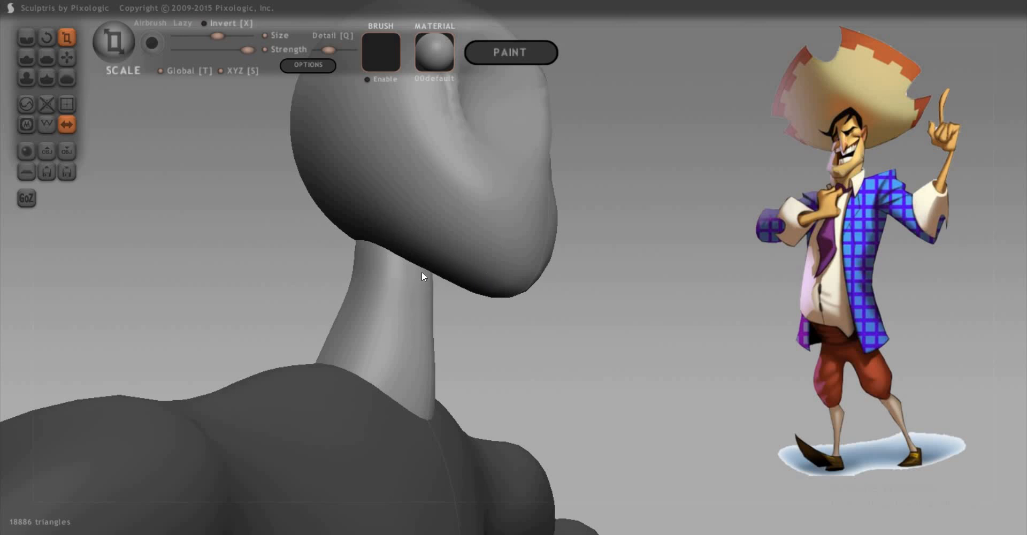
Try reshaping the jaw with the Grab brush while both the head and the neck are selected
{"action": "key", "text": "g"}
{"action": "key", "text": "space"}
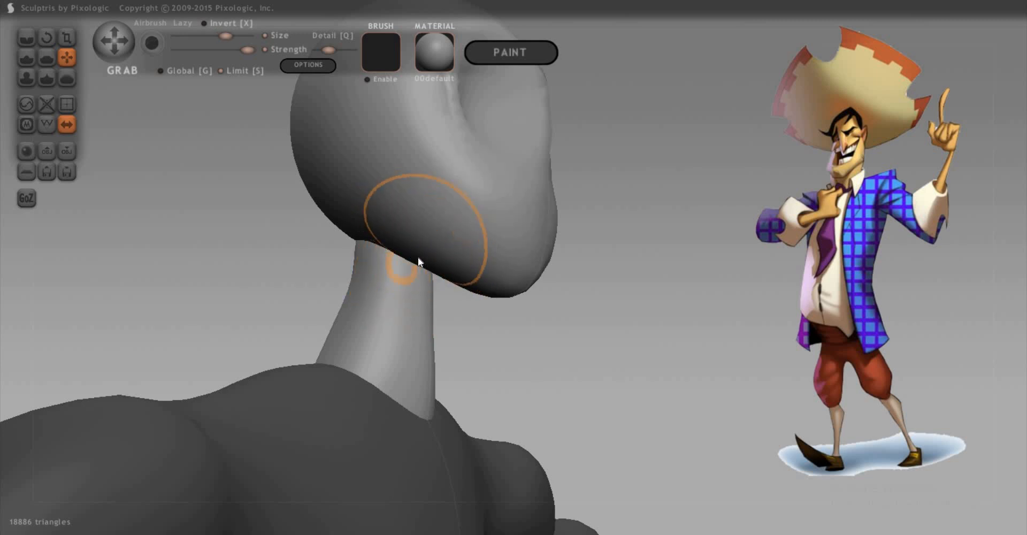
{"action": "mouse_move", "coordinate": [418, 261]}
{"action": "left_mouse_down"}
{"action": "mouse_move", "coordinate": [431, 298]}
{"action": "mouse_move", "coordinate": [573, 339]}
{"action": "left_mouse_up"}
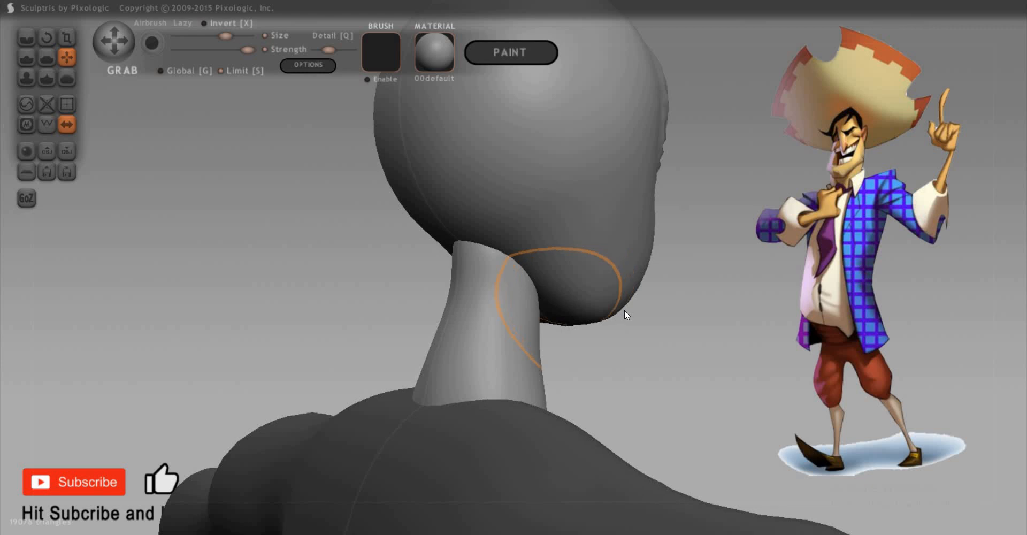
{"action": "mouse_move", "coordinate": [624, 310]}
{"action": "left_mouse_down"}
{"action": "mouse_move", "coordinate": [633, 348]}
{"action": "mouse_move", "coordinate": [547, 353]}
{"action": "left_mouse_up"}
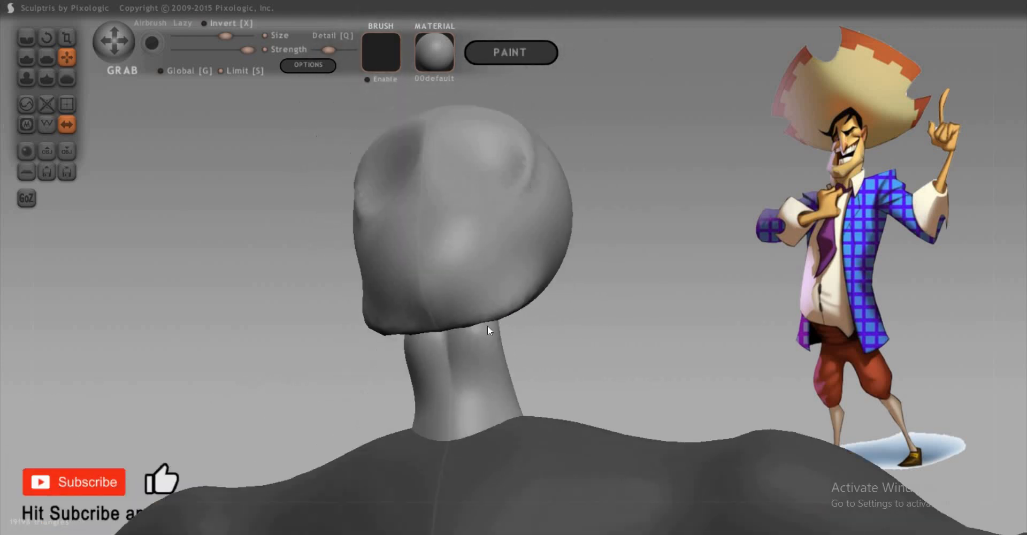
{"action": "left_click_drag", "start_coordinate": [487, 325], "coordinate": [567, 348]}
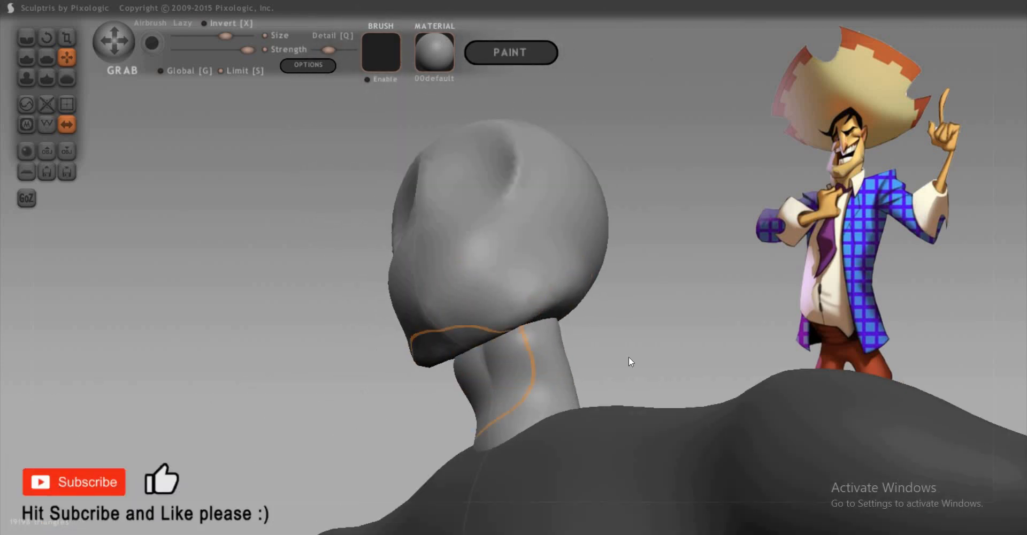
{"action": "left_click_drag", "start_coordinate": [628, 356], "coordinate": [641, 357]}
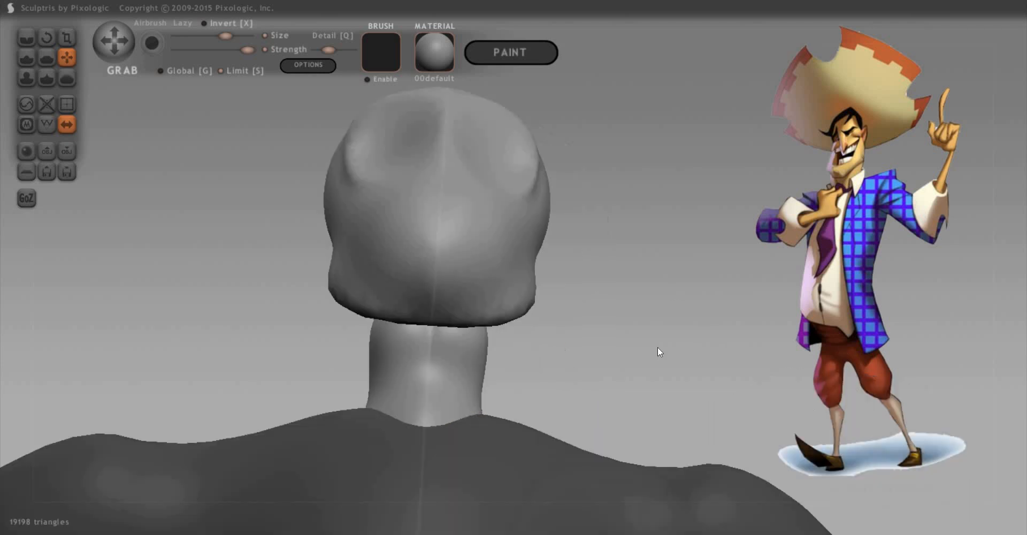
{"action": "mouse_move", "coordinate": [658, 348]}
{"action": "left_mouse_down"}
{"action": "mouse_move", "coordinate": [419, 305]}
{"action": "mouse_move", "coordinate": [562, 368]}
{"action": "left_mouse_up"}
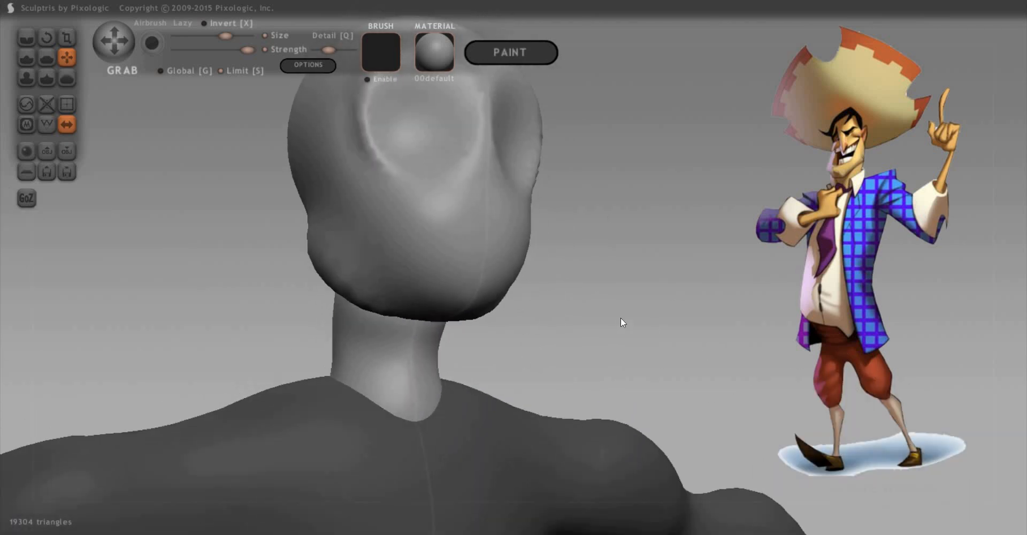
Undo the Grab strokes on the jaw and neck
{"action": "key", "text": "ctrl+z"}
{"action": "key", "text": "ctrl+z"}
{"action": "key", "text": "ctrl+z"}
{"action": "key", "text": "ctrl+z"}
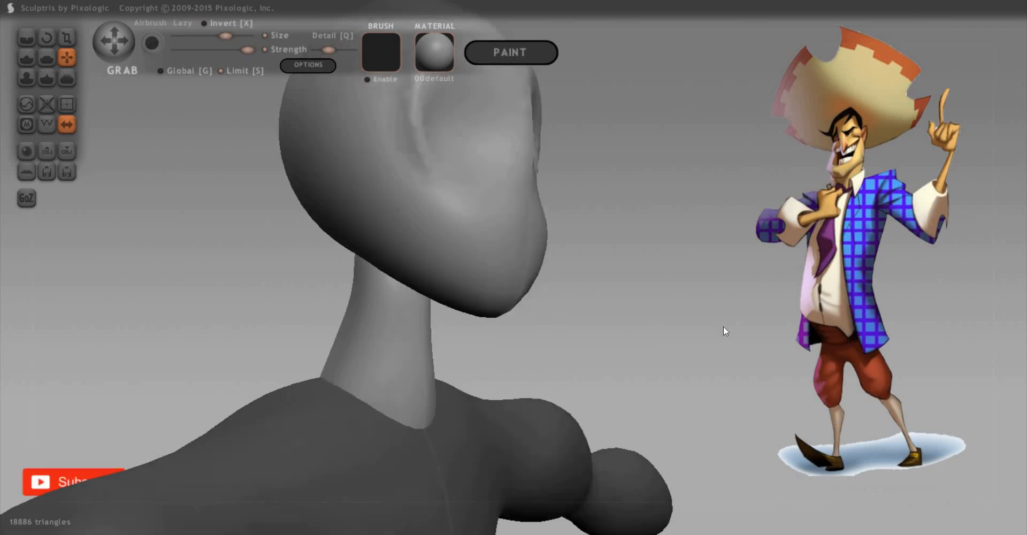
Deselect the neck and reshape the chin and jaw with the Grab brush on the head alone
{"action": "left_click_drag", "start_coordinate": [723, 326], "coordinate": [644, 311]}
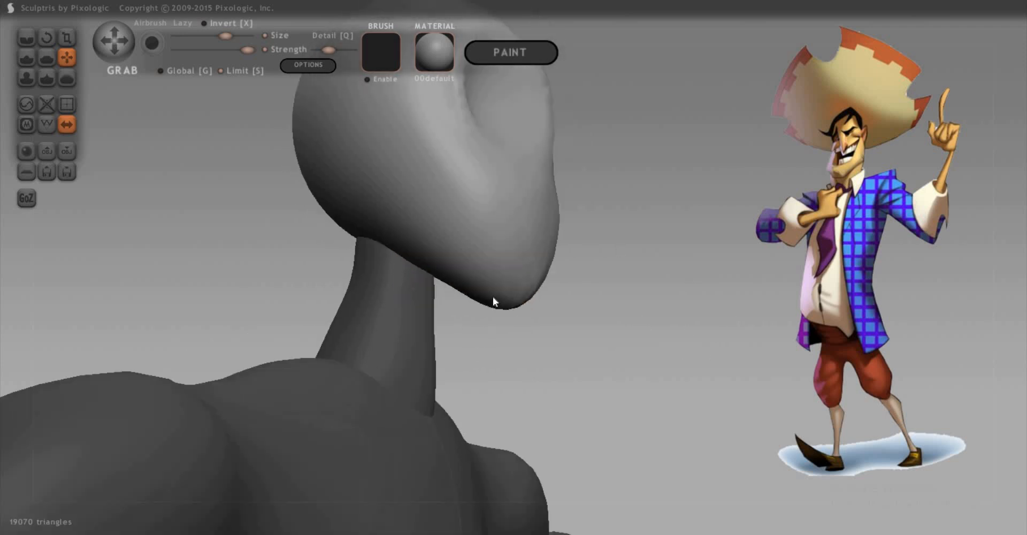
{"action": "left_click_drag", "start_coordinate": [493, 298], "coordinate": [569, 317]}
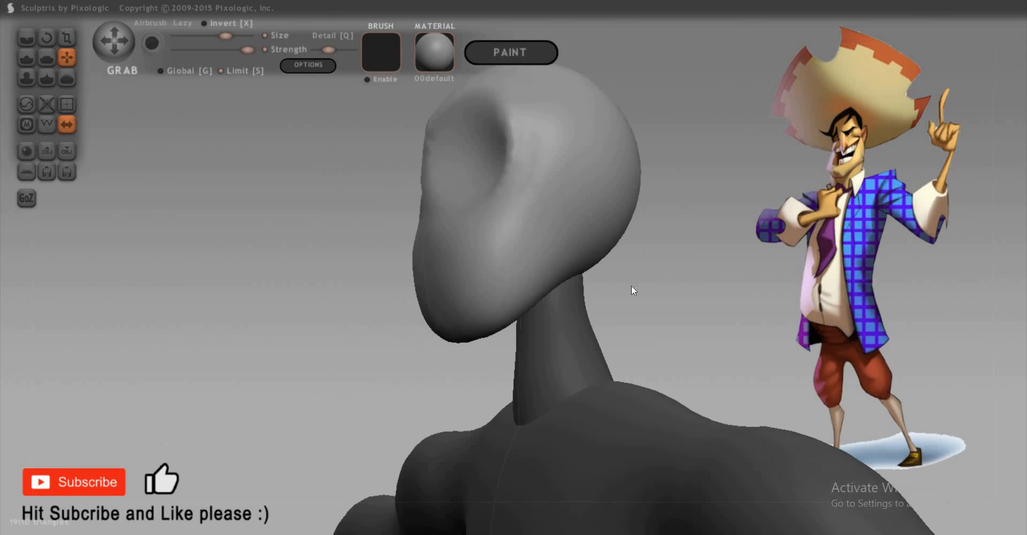
{"action": "left_click_drag", "start_coordinate": [631, 284], "coordinate": [576, 267]}
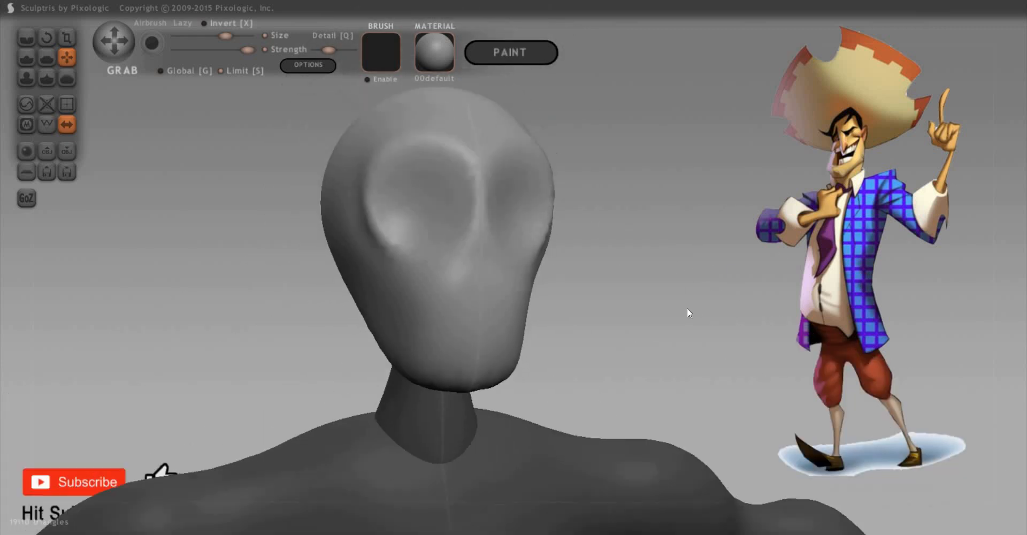
Isolate the head by hiding the deselected parts, inspect it from a side angle, and bring the hidden parts back
{"action": "scroll", "coordinate": [687, 308], "scroll_direction": "down", "scroll_amount": 5}
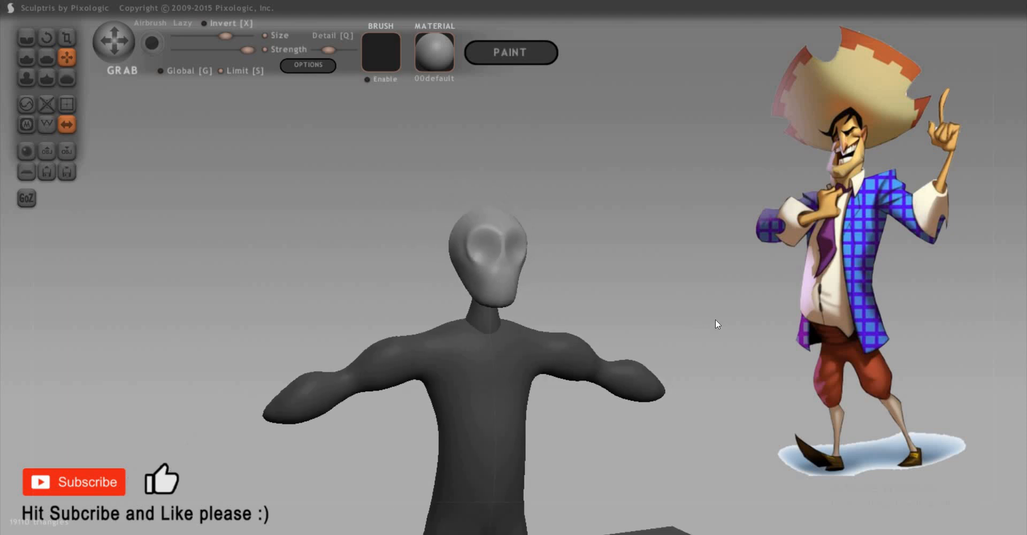
{"action": "scroll", "coordinate": [721, 321], "scroll_direction": "up", "scroll_amount": 3}
{"action": "left_click_drag", "start_coordinate": [716, 261], "coordinate": [710, 160], "text": "alt"}
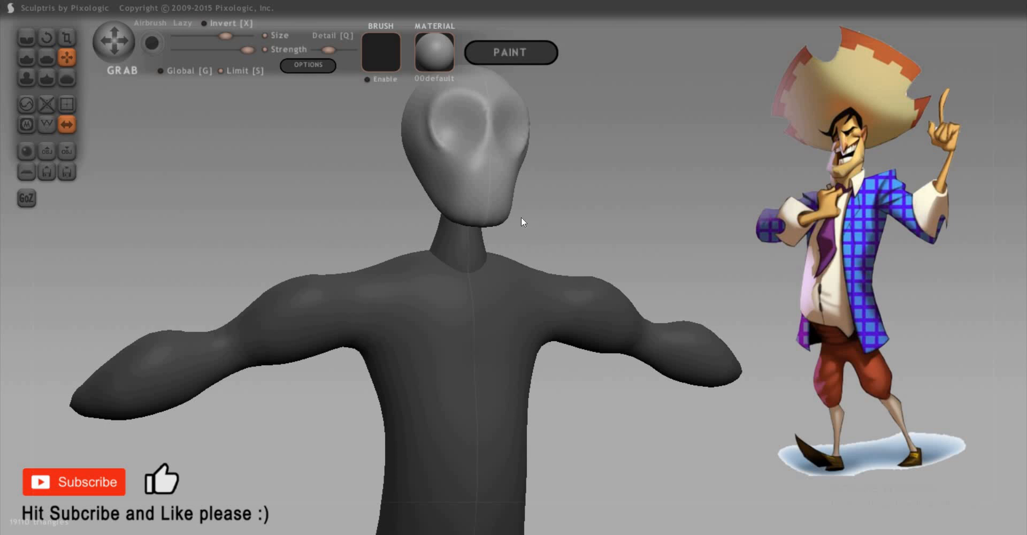
{"action": "left_click", "coordinate": [486, 168], "text": "ctrl"}
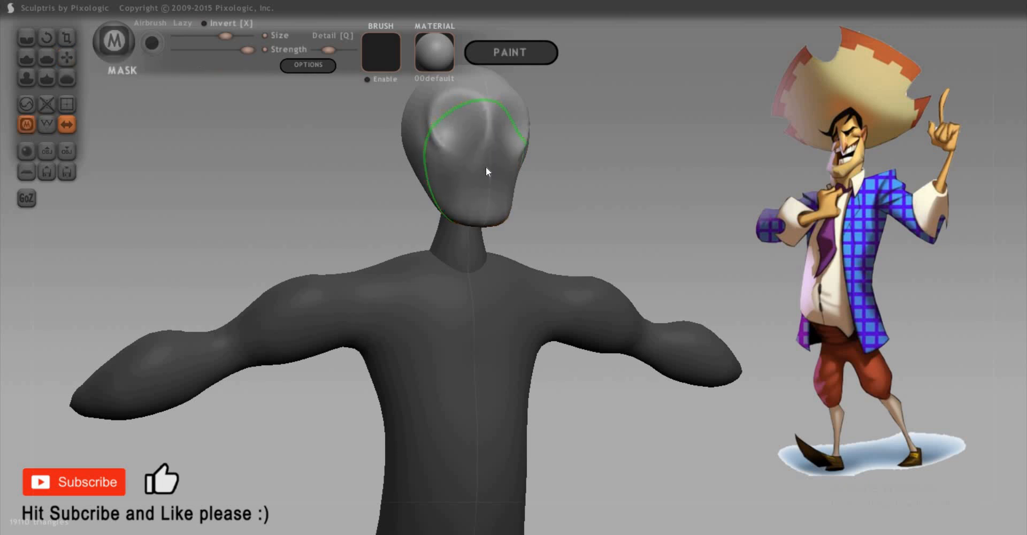
{"action": "left_click", "coordinate": [595, 262], "text": "ctrl"}
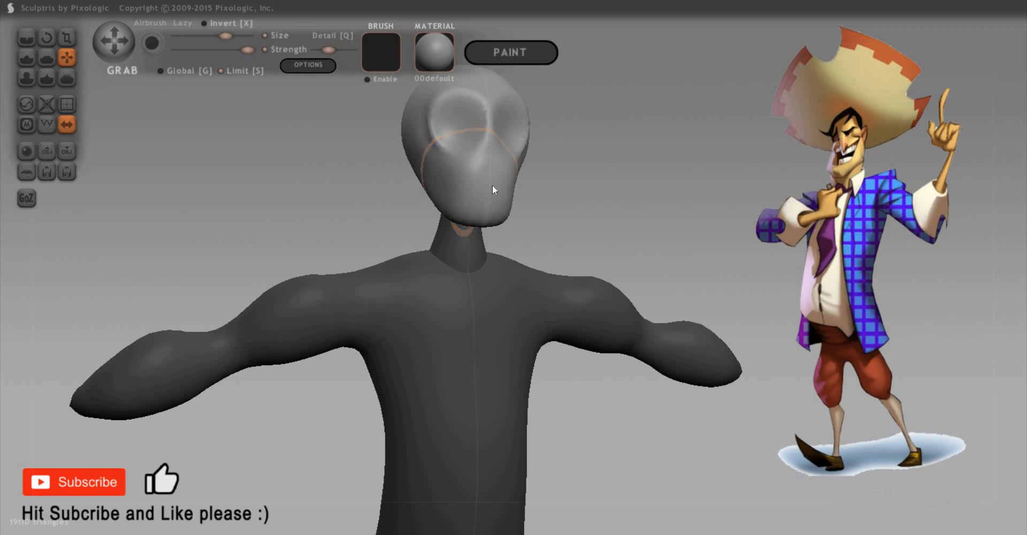
{"action": "key", "text": "h"}
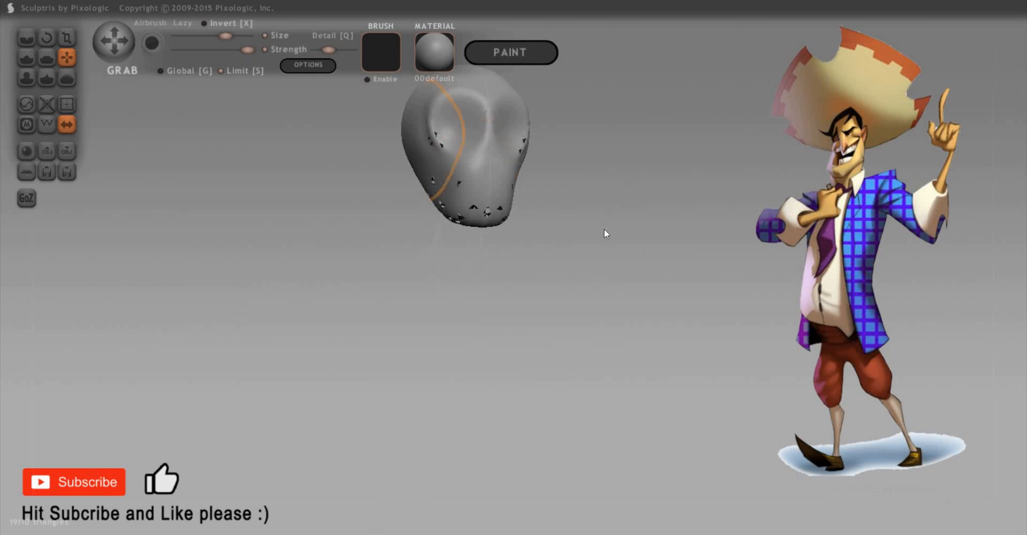
{"action": "left_click_drag", "start_coordinate": [675, 236], "coordinate": [630, 249]}
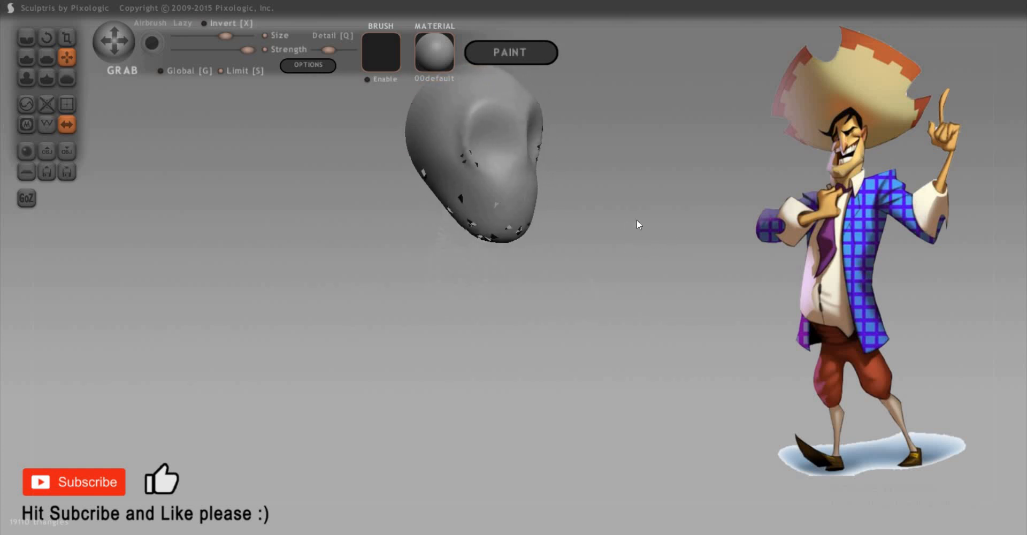
{"action": "scroll", "coordinate": [585, 222], "scroll_direction": "up", "scroll_amount": 3}
{"action": "left_click_drag", "start_coordinate": [582, 222], "coordinate": [455, 186]}
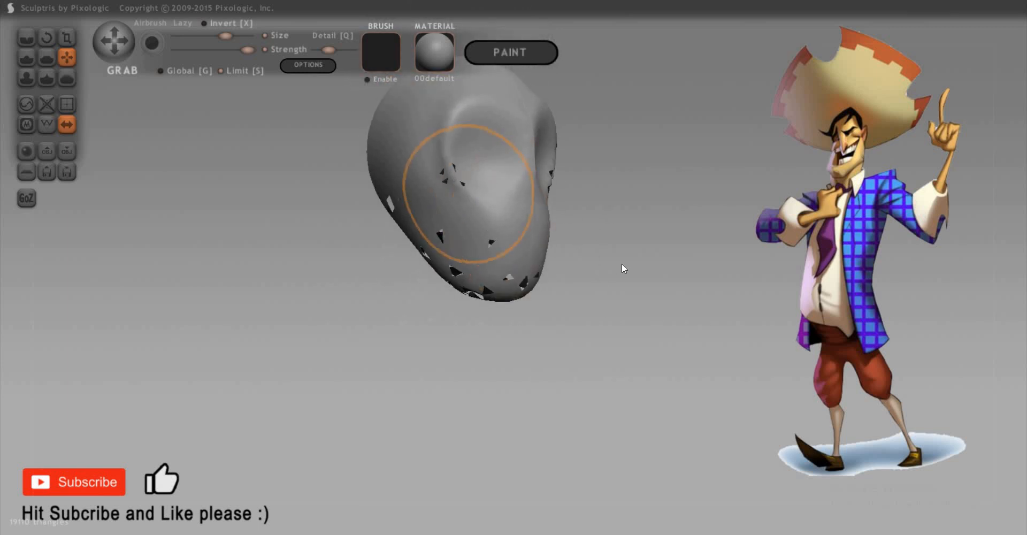
{"action": "scroll", "coordinate": [602, 234], "scroll_direction": "up", "scroll_amount": 2}
{"action": "left_click_drag", "start_coordinate": [601, 233], "coordinate": [626, 222]}
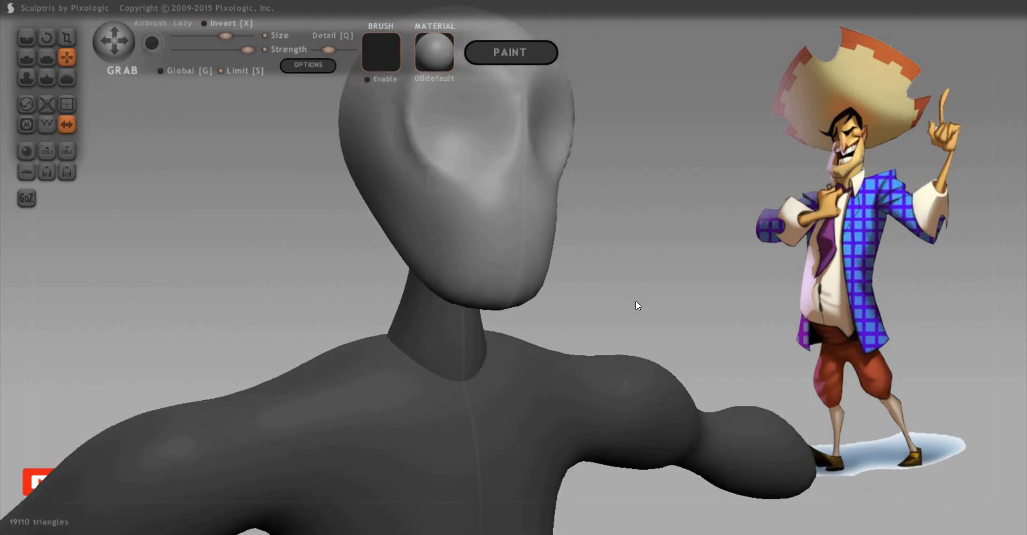
Examine the whole blocked-out figure on its floor plane from the front and from a three-quarter angle
{"action": "scroll", "coordinate": [637, 300], "scroll_direction": "down", "scroll_amount": 4}
{"action": "scroll", "coordinate": [648, 291], "scroll_direction": "down", "scroll_amount": 8}
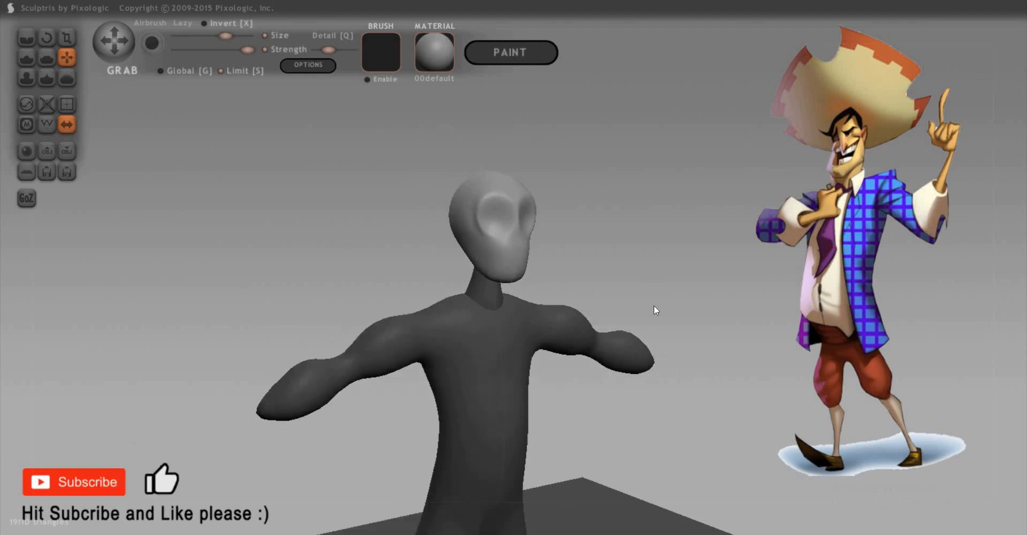
{"action": "scroll", "coordinate": [682, 257], "scroll_direction": "up", "scroll_amount": 2}
{"action": "middle_click_drag", "start_coordinate": [636, 284], "coordinate": [632, 246]}
{"action": "left_click_drag", "start_coordinate": [632, 245], "coordinate": [632, 249]}
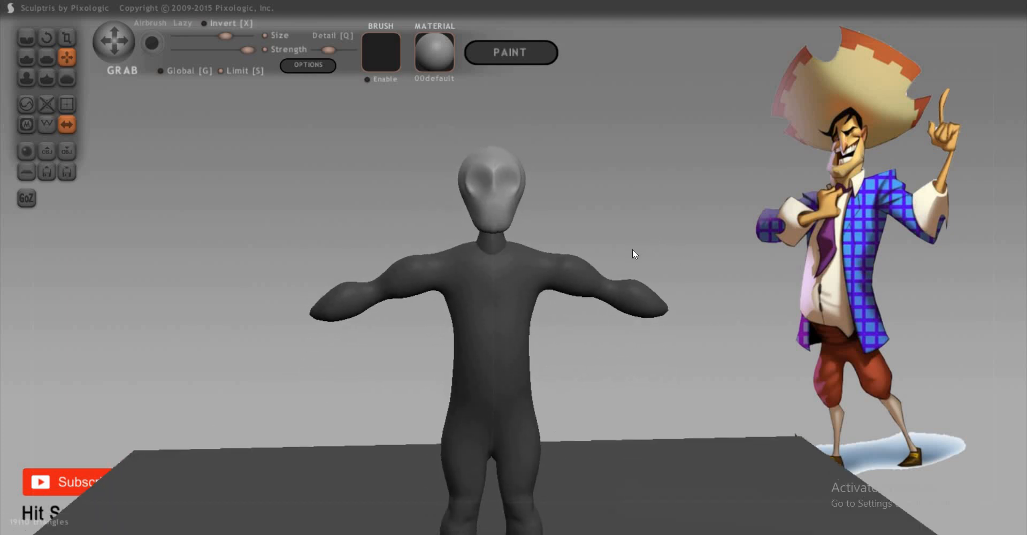
{"action": "scroll", "coordinate": [632, 249], "scroll_direction": "up", "scroll_amount": 3}
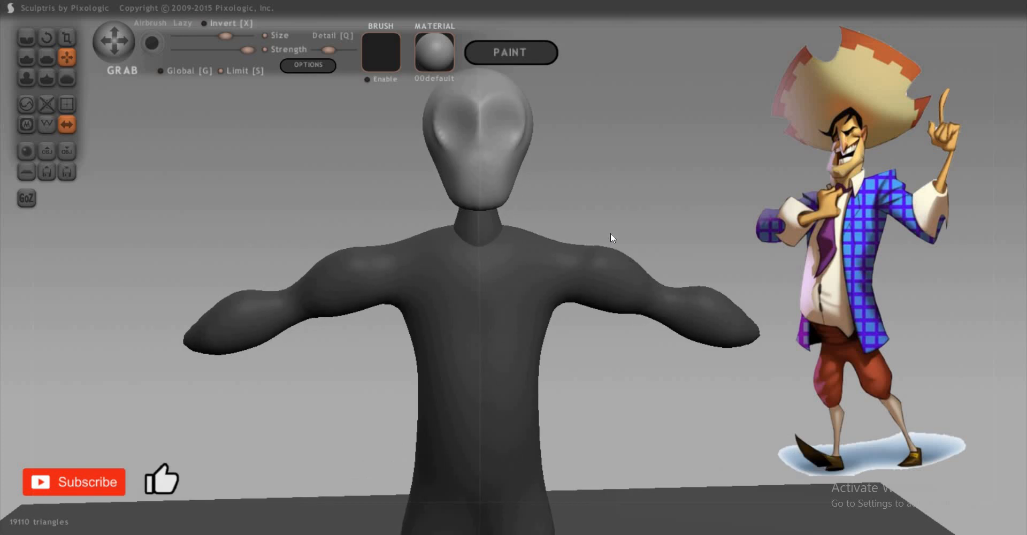
{"action": "scroll", "coordinate": [624, 232], "scroll_direction": "down", "scroll_amount": 3}
{"action": "left_click_drag", "start_coordinate": [694, 235], "coordinate": [714, 277]}
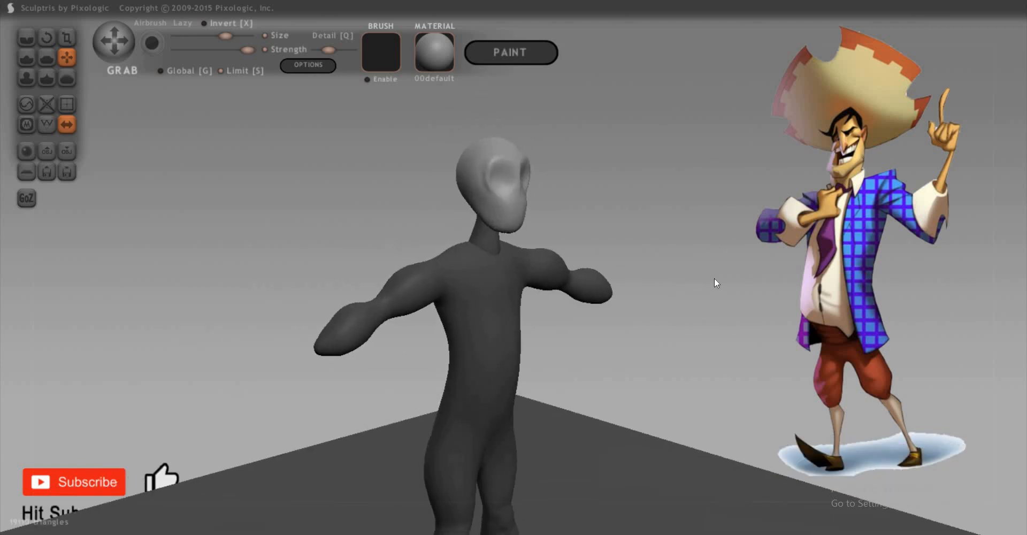
{"action": "left_click_drag", "start_coordinate": [707, 236], "coordinate": [340, 142]}
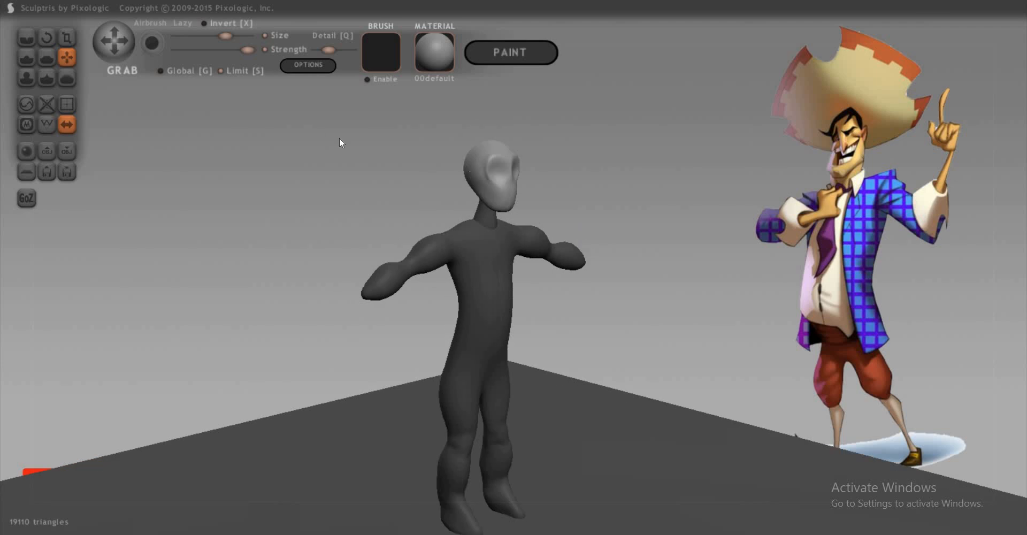
Enable Turntable animation in the sculpt options and accept the change
{"action": "left_click", "coordinate": [302, 64]}
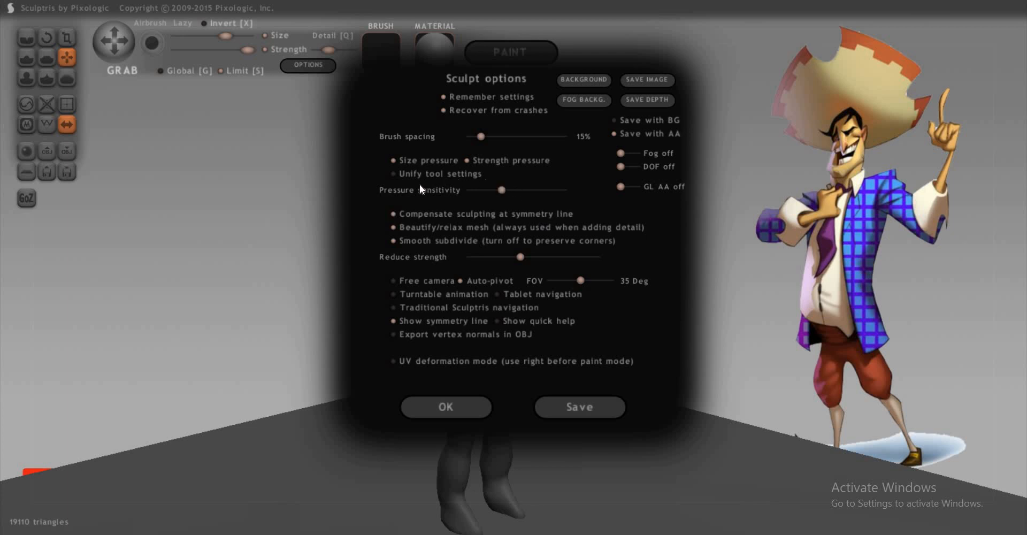
{"action": "left_click", "coordinate": [391, 294]}
{"action": "left_click", "coordinate": [471, 406]}
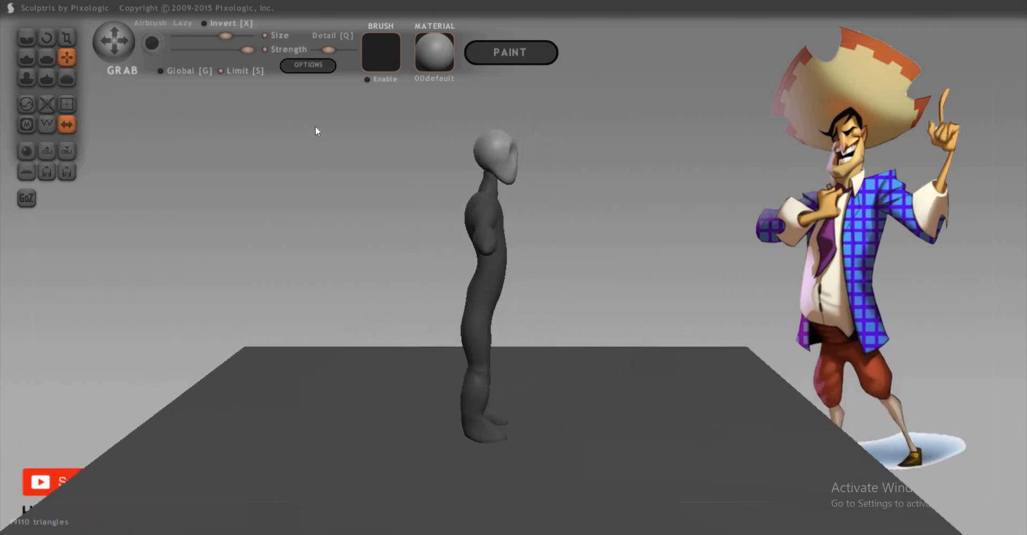
Try a camera field of view of 31 degrees in the sculpt options, then restore it to 35 degrees and accept
{"action": "left_click", "coordinate": [309, 68]}
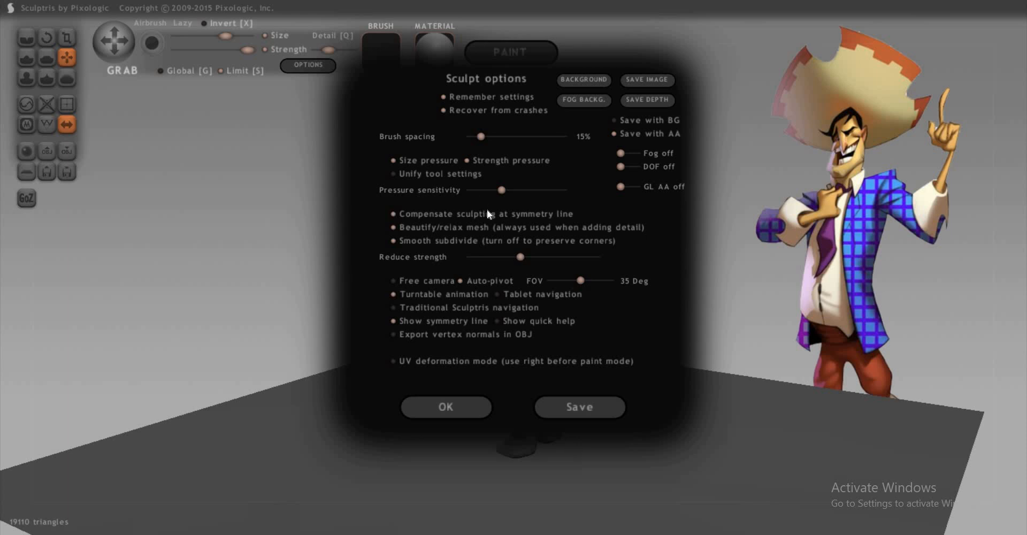
{"action": "left_click", "coordinate": [572, 280]}
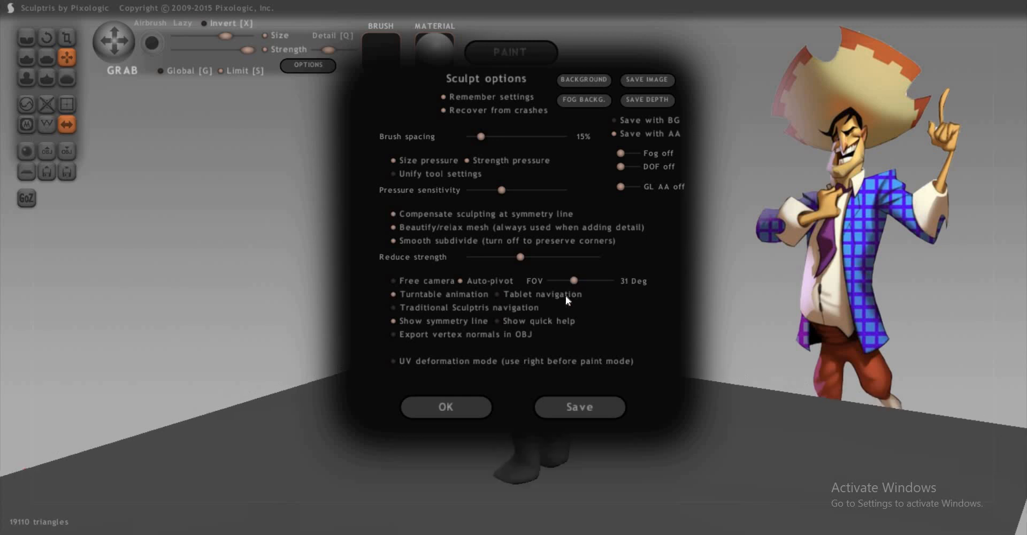
{"action": "left_click_drag", "start_coordinate": [576, 280], "coordinate": [580, 280]}
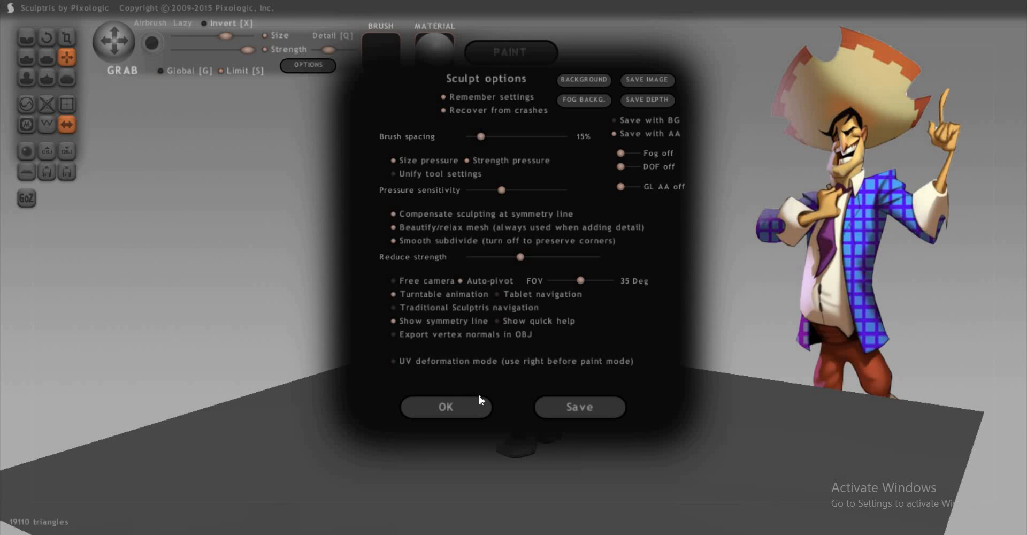
{"action": "left_click", "coordinate": [463, 402]}
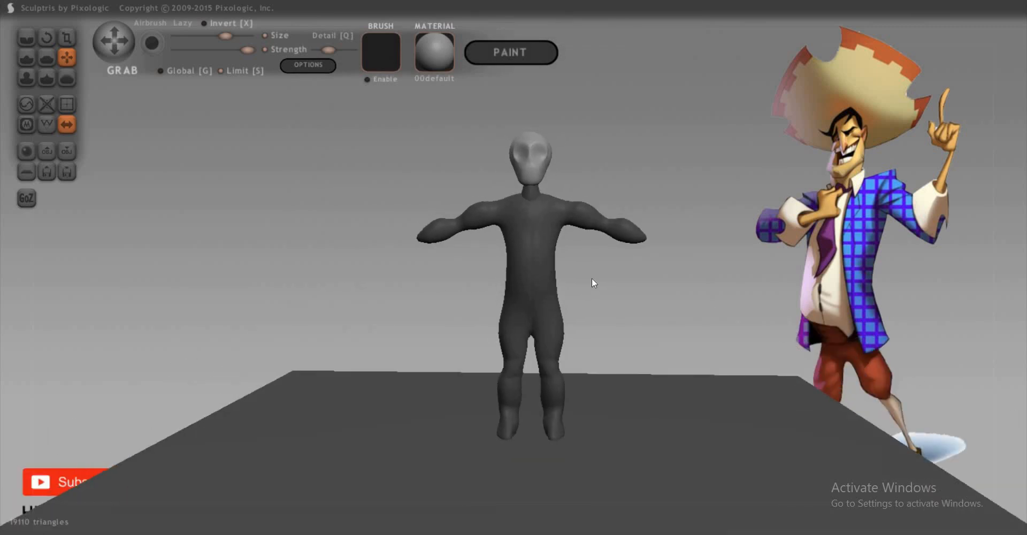
Lower the head's triangle count by applying Reduce Selected twice
{"action": "mouse_move", "coordinate": [599, 291]}
{"action": "left_mouse_down"}
{"action": "mouse_move", "coordinate": [609, 321]}
{"action": "mouse_move", "coordinate": [644, 323]}
{"action": "mouse_move", "coordinate": [547, 319]}
{"action": "mouse_move", "coordinate": [635, 327]}
{"action": "left_mouse_up"}
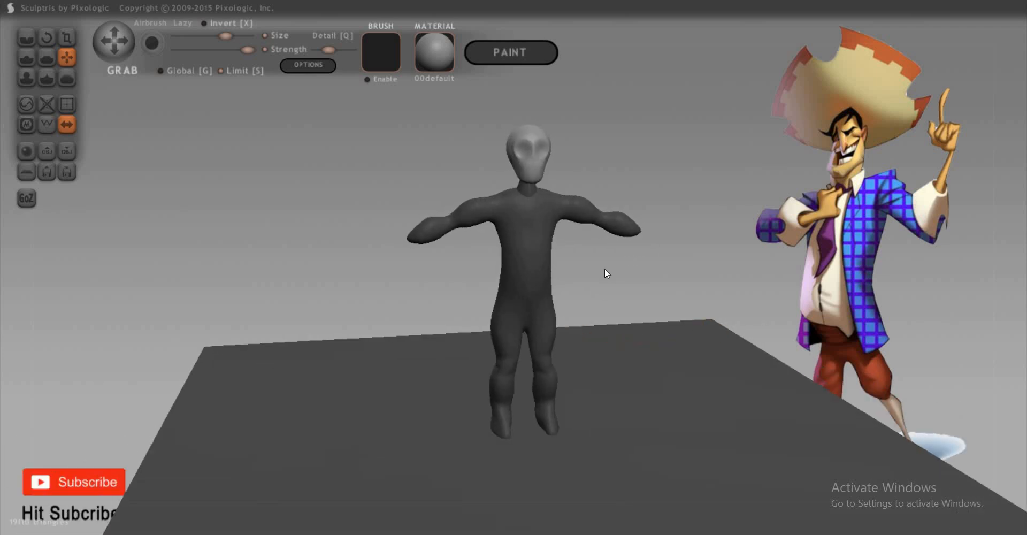
{"action": "left_click_drag", "start_coordinate": [605, 269], "coordinate": [588, 273]}
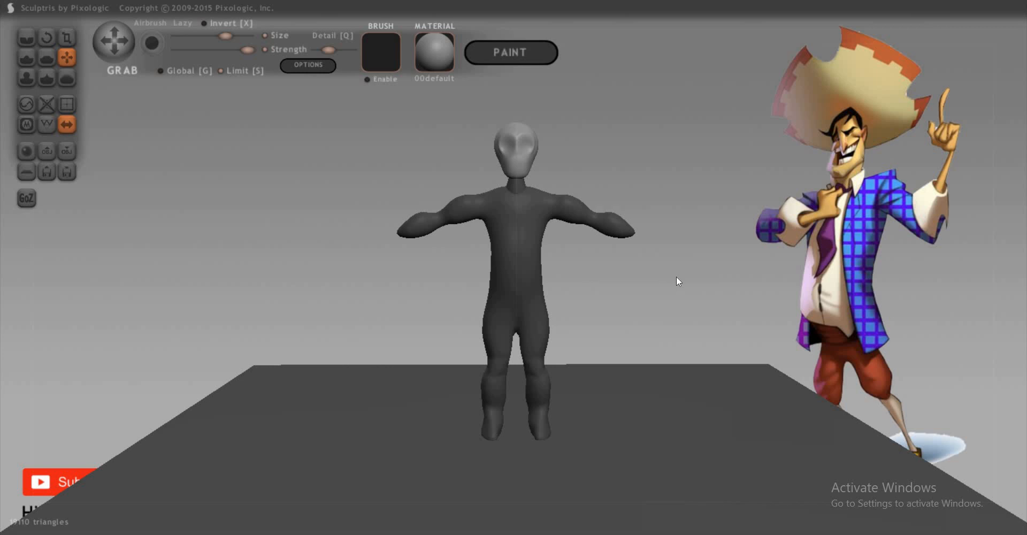
{"action": "scroll", "coordinate": [648, 303], "scroll_direction": "up", "scroll_amount": 5}
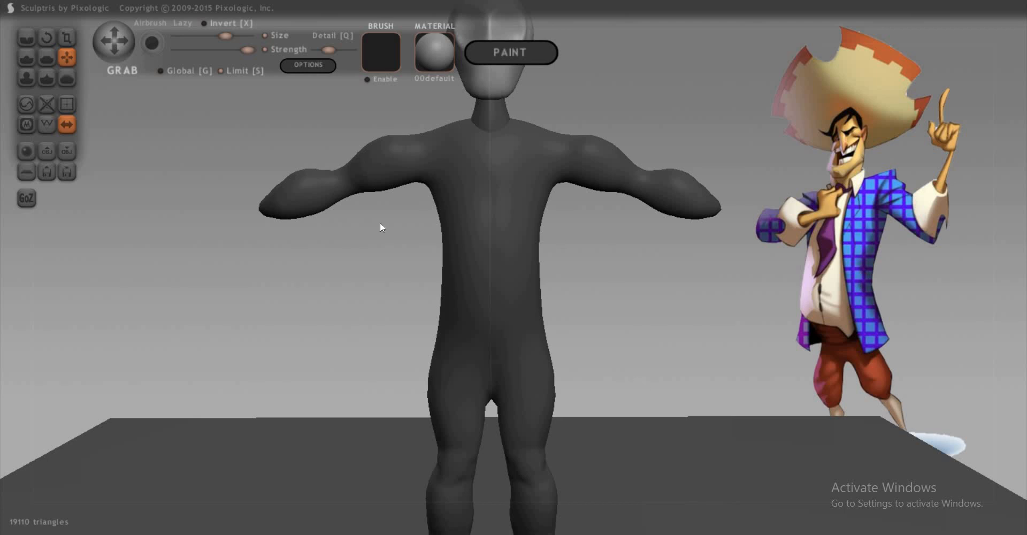
{"action": "scroll", "coordinate": [379, 222], "scroll_direction": "down", "scroll_amount": 3}
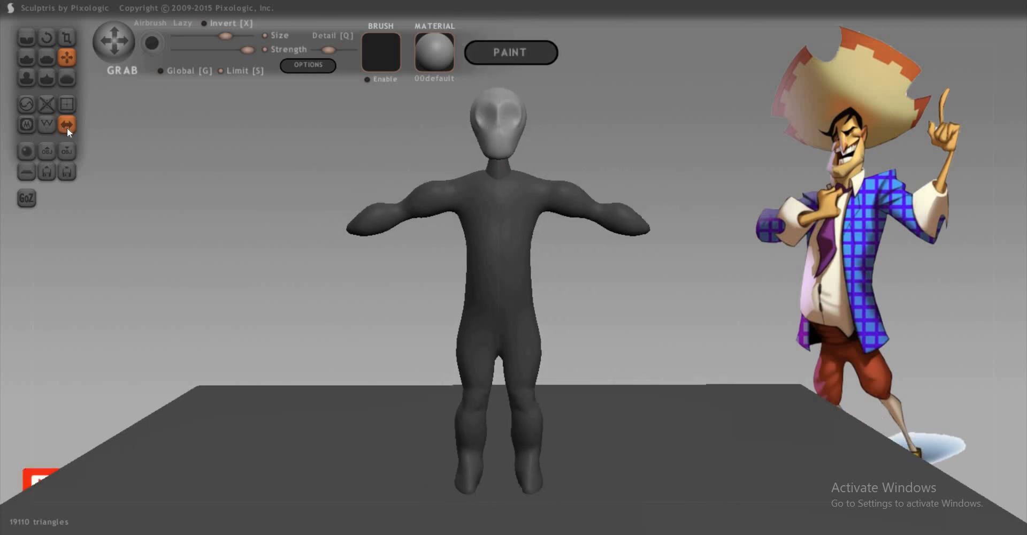
{"action": "left_click", "coordinate": [47, 103]}
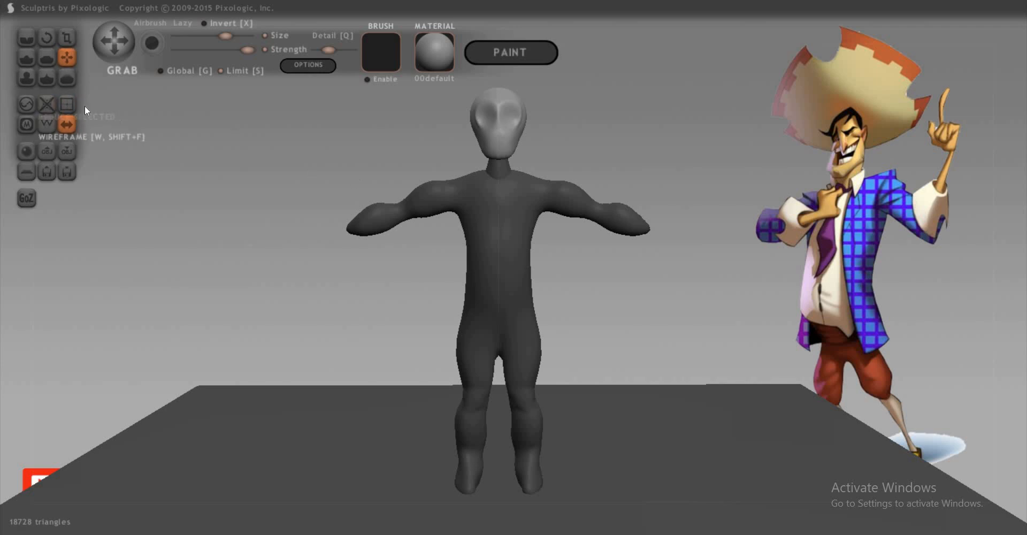
{"action": "left_click", "coordinate": [49, 104]}
Invert the selection so the body and floor plane are active instead of the head
{"action": "scroll", "coordinate": [313, 214], "scroll_direction": "up", "scroll_amount": 5}
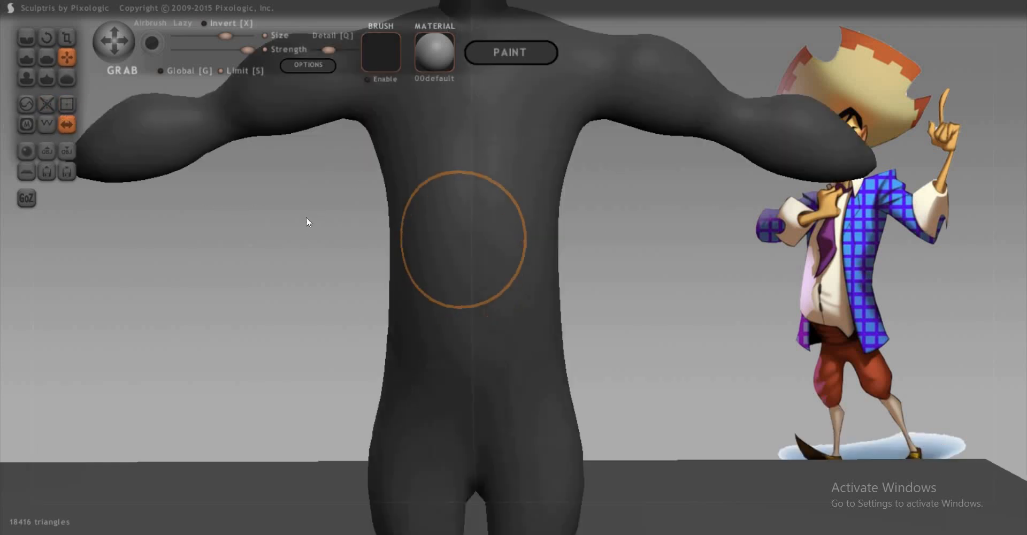
{"action": "left_click", "coordinate": [290, 270], "text": "ctrl"}
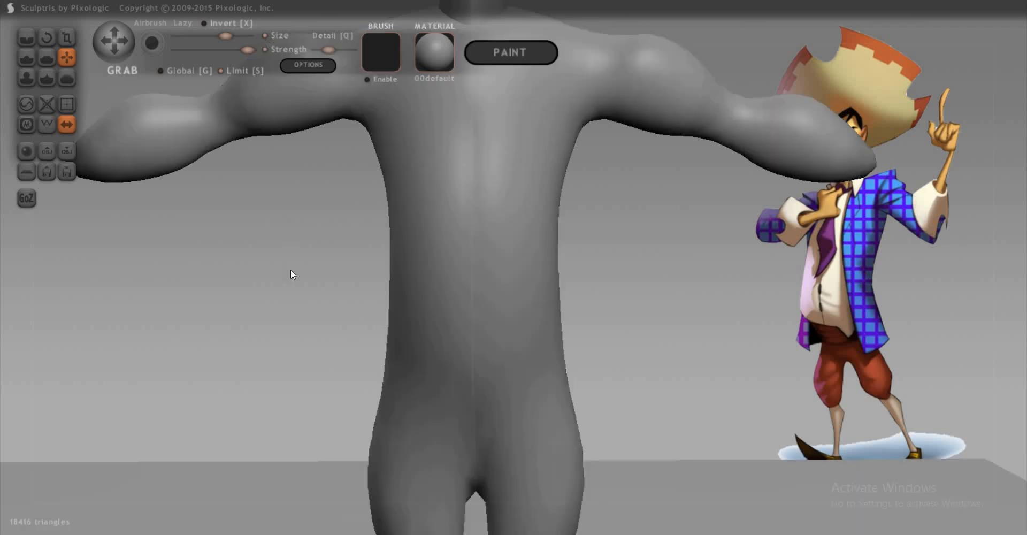
{"action": "left_click_drag", "start_coordinate": [293, 232], "coordinate": [297, 256]}
{"action": "left_click_drag", "start_coordinate": [294, 235], "coordinate": [294, 316], "text": "alt"}
Turn on the wireframe display and apply Subdivide All once to the whole model
{"action": "left_click", "coordinate": [51, 104]}
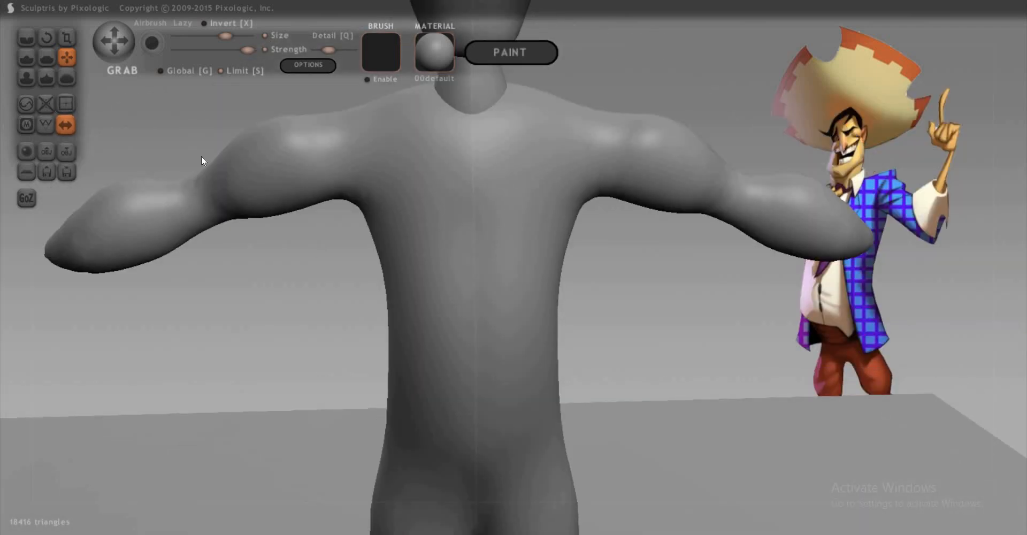
{"action": "key", "text": "w"}
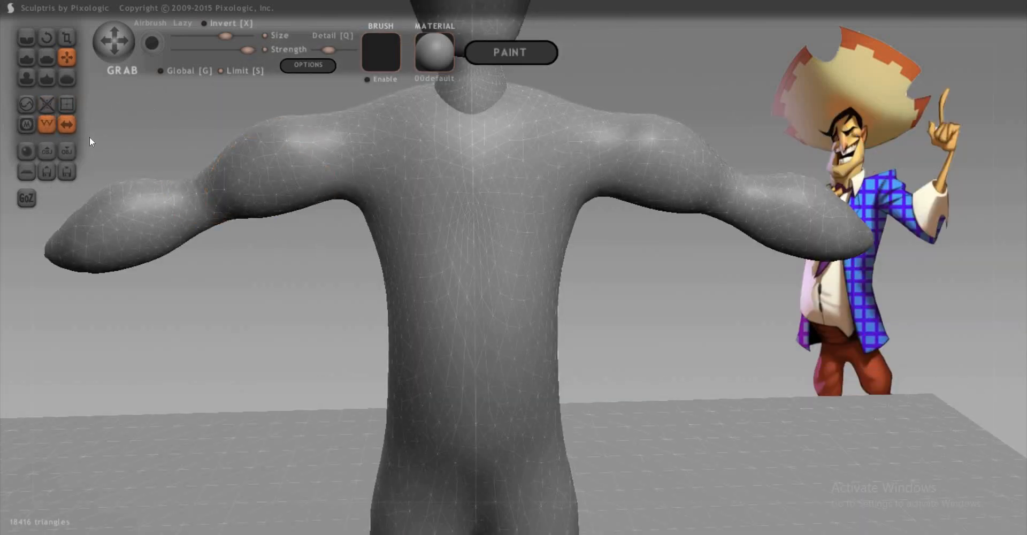
{"action": "scroll", "coordinate": [89, 137], "scroll_direction": "down", "scroll_amount": 1}
{"action": "left_click", "coordinate": [65, 102]}
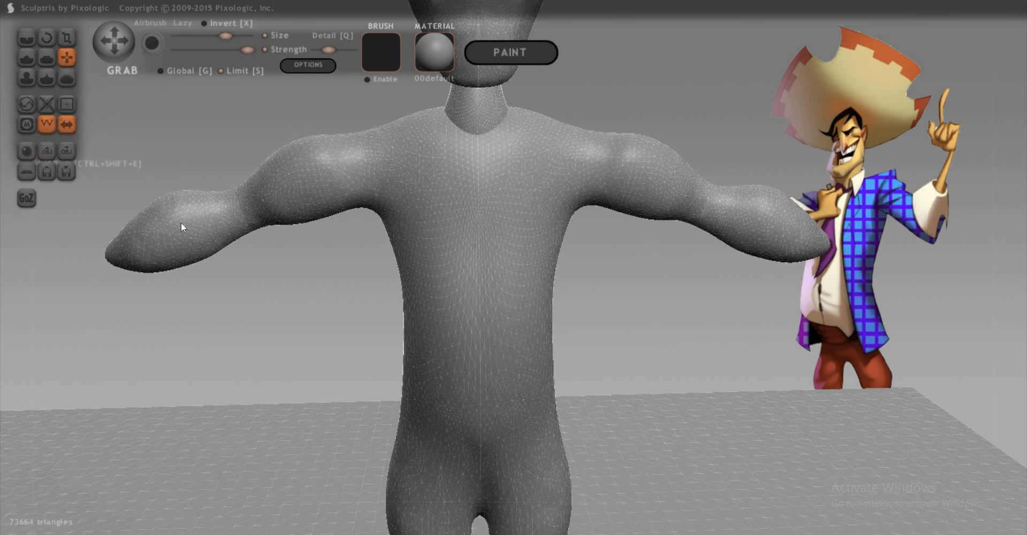
Activate the Reduce Brush and lower the model's mesh density with Reduce Selected
{"action": "scroll", "coordinate": [198, 206], "scroll_direction": "down", "scroll_amount": 3}
{"action": "left_click_drag", "start_coordinate": [187, 119], "coordinate": [127, 111]}
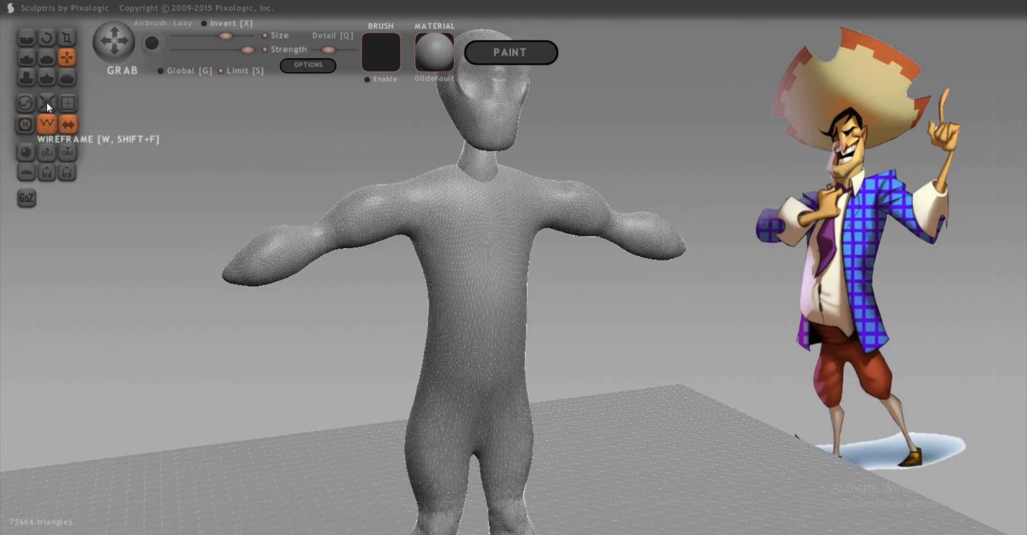
{"action": "left_click", "coordinate": [19, 107]}
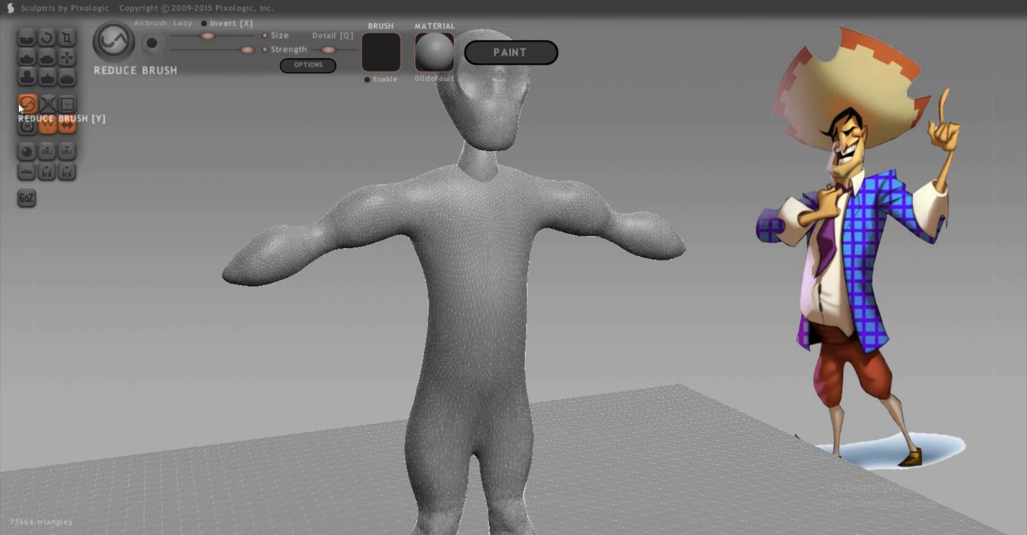
{"action": "left_click", "coordinate": [49, 104]}
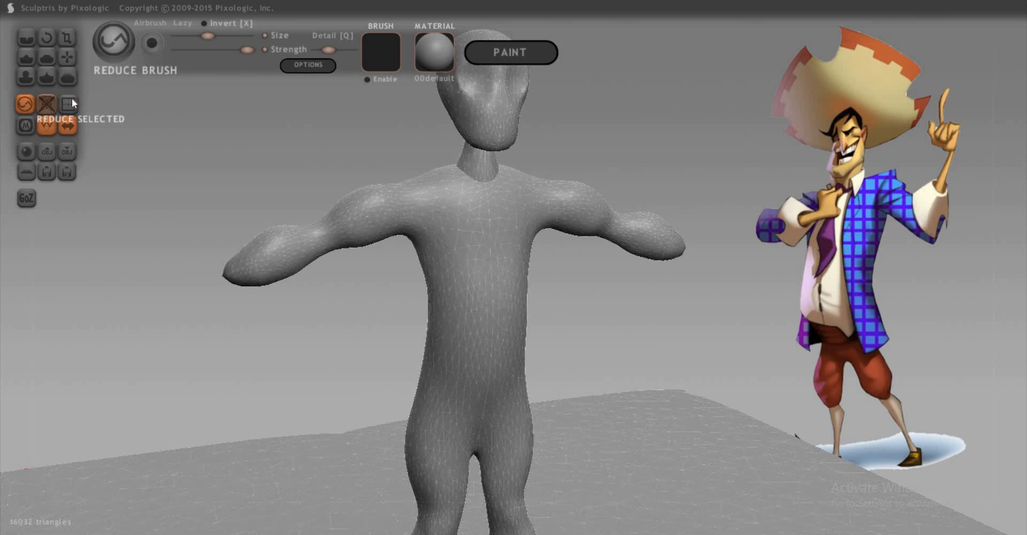
Apply Subdivide All twice to densify the mesh, then lighten it again with Reduce Selected
{"action": "left_click", "coordinate": [68, 104]}
{"action": "left_click", "coordinate": [67, 104]}
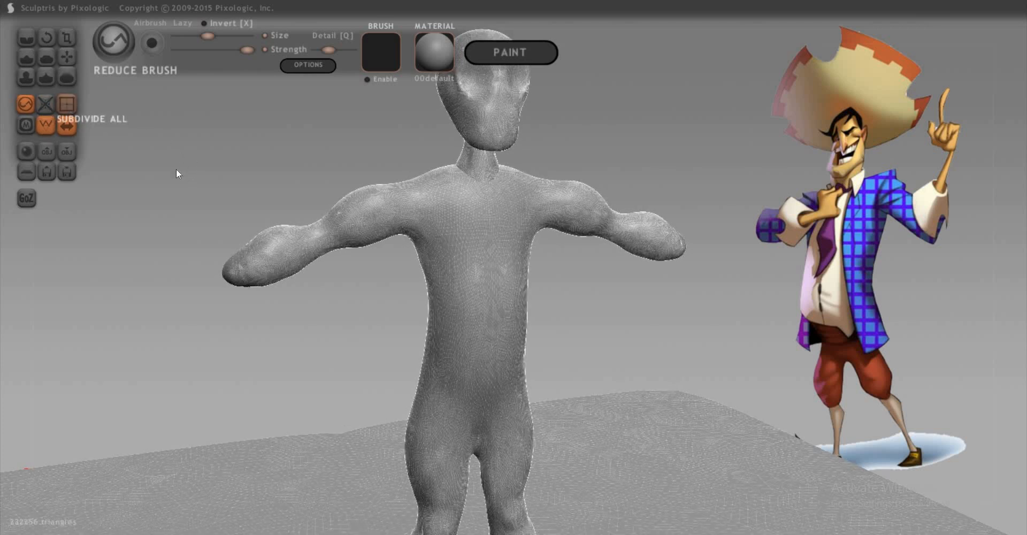
{"action": "left_click_drag", "start_coordinate": [172, 154], "coordinate": [119, 133]}
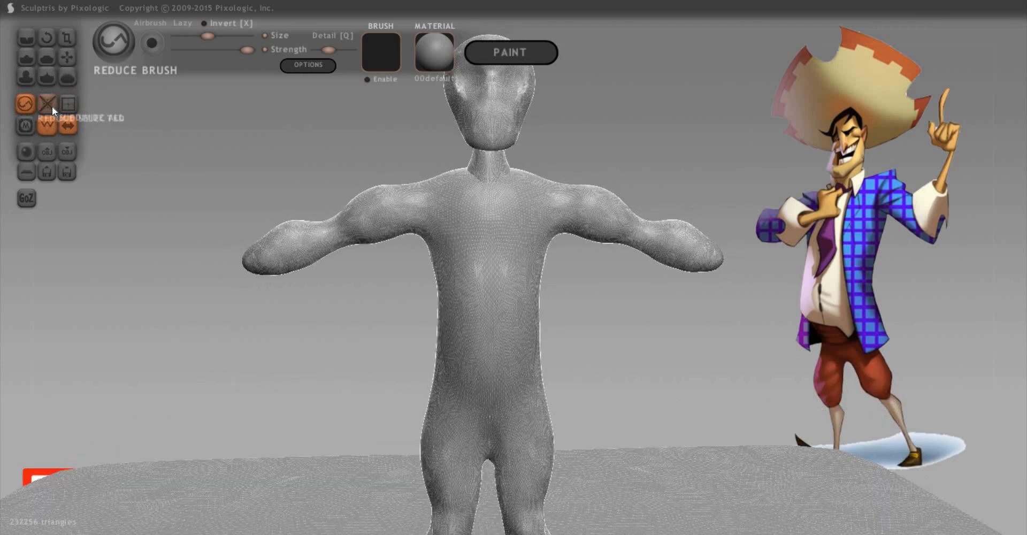
{"action": "left_click", "coordinate": [52, 105]}
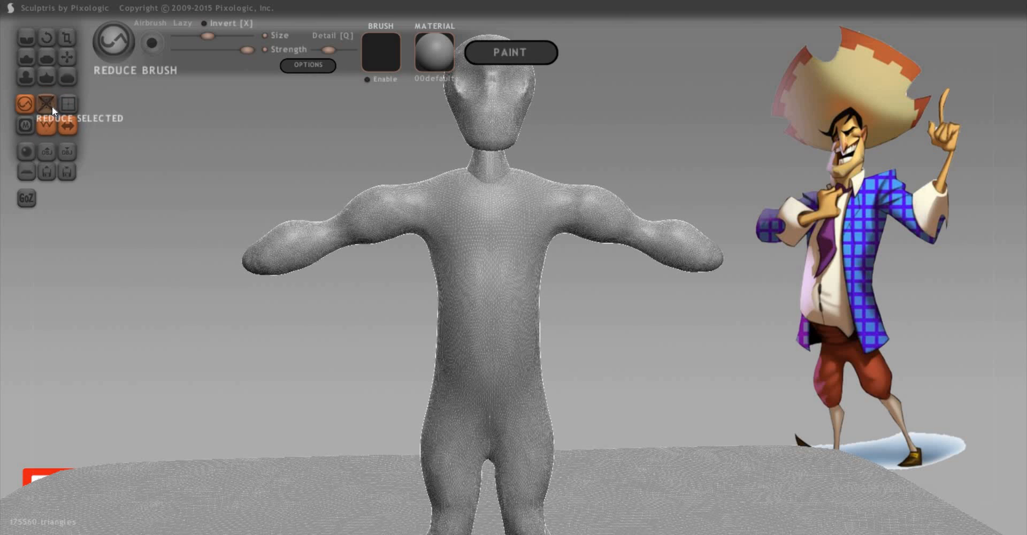
Lower the mesh density of the whole model once more with Reduce Selected
{"action": "left_click", "coordinate": [53, 106]}
{"action": "scroll", "coordinate": [214, 162], "scroll_direction": "up", "scroll_amount": 4}
{"action": "left_click_drag", "start_coordinate": [113, 128], "coordinate": [102, 155]}
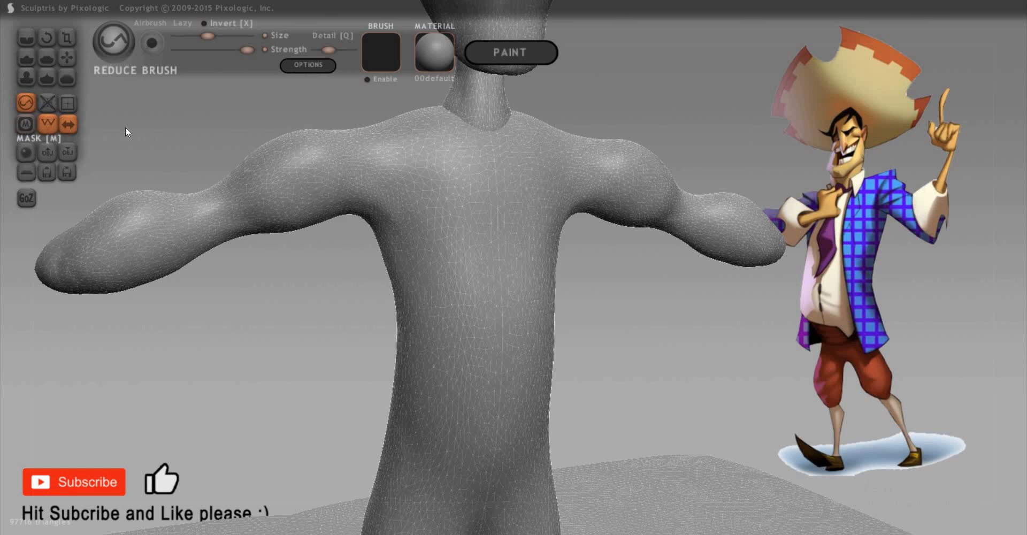
Activate the Mask brush and paint a mask over the chest and upper torso
{"action": "left_click", "coordinate": [25, 123]}
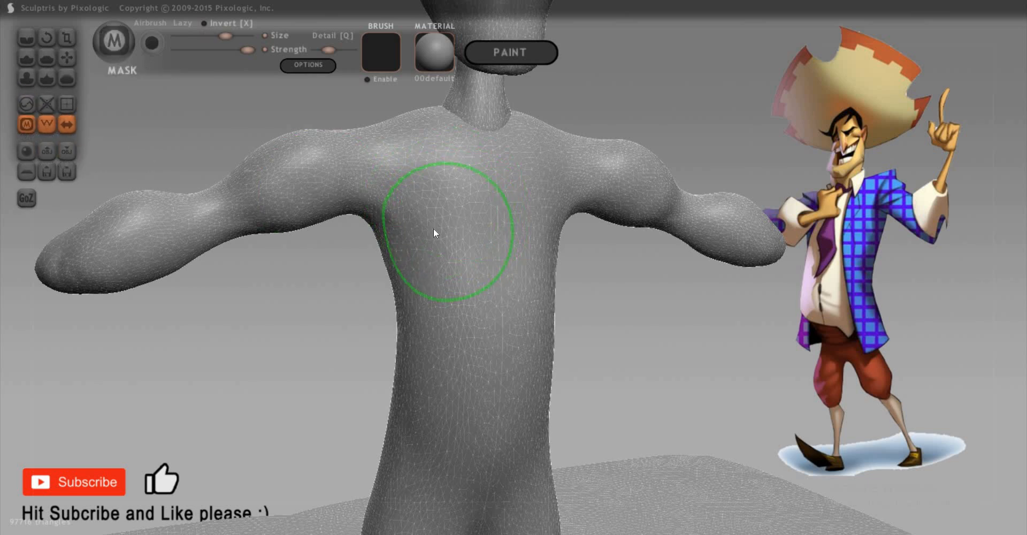
{"action": "scroll", "coordinate": [443, 224], "scroll_direction": "down", "scroll_amount": 5}
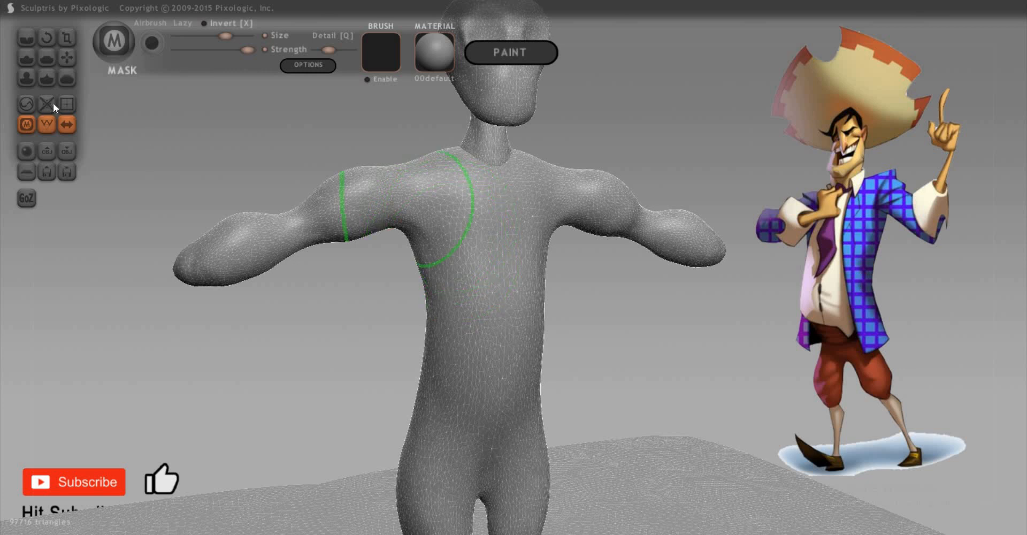
{"action": "left_click", "coordinate": [53, 104]}
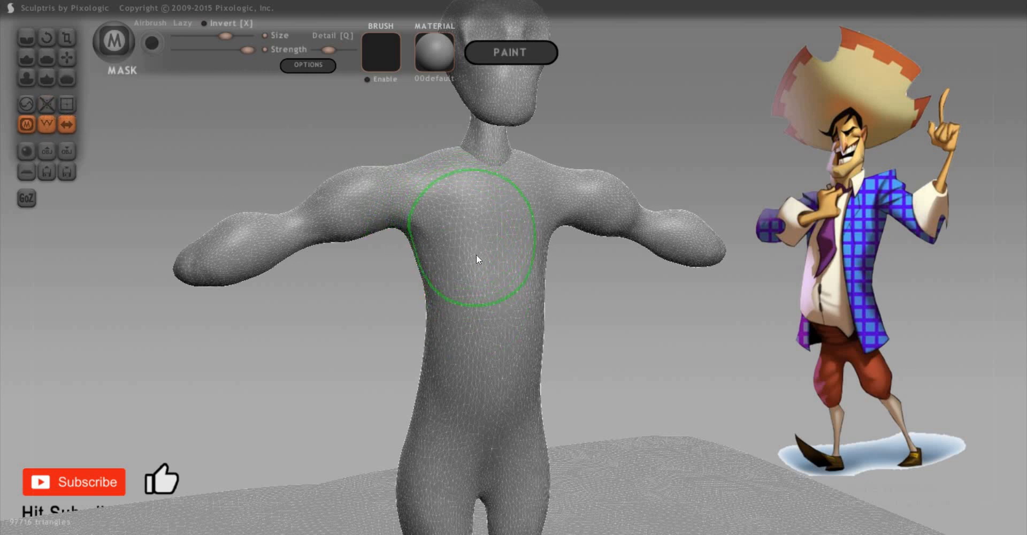
{"action": "mouse_move", "coordinate": [480, 287]}
{"action": "left_mouse_down"}
{"action": "mouse_move", "coordinate": [476, 297]}
{"action": "mouse_move", "coordinate": [471, 256]}
{"action": "mouse_move", "coordinate": [483, 289]}
{"action": "mouse_move", "coordinate": [483, 271]}
{"action": "mouse_move", "coordinate": [429, 287]}
{"action": "mouse_move", "coordinate": [452, 262]}
{"action": "left_mouse_up"}
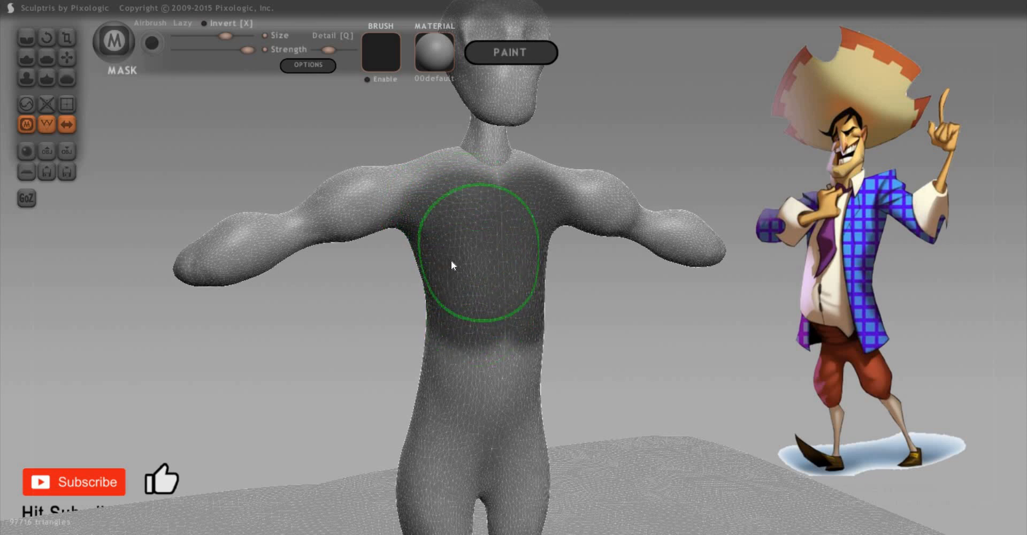
Invert the mask so only the chest and upper torso stay unmasked for sculpting
{"action": "left_click", "coordinate": [723, 127]}
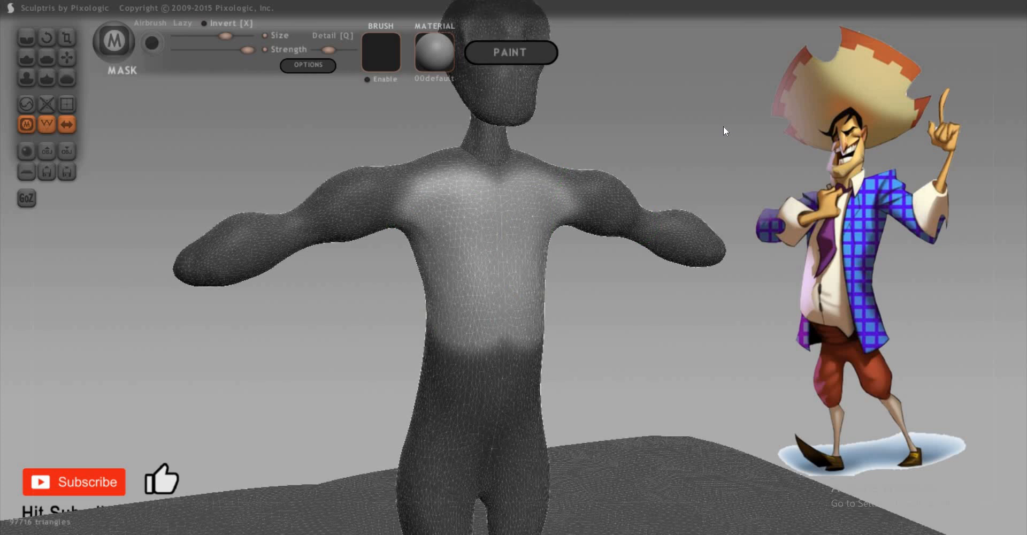
{"action": "left_click", "coordinate": [723, 127]}
{"action": "left_click", "coordinate": [723, 129]}
{"action": "left_click", "coordinate": [723, 130]}
{"action": "left_click", "coordinate": [722, 130]}
{"action": "scroll", "coordinate": [498, 209], "scroll_direction": "up", "scroll_amount": 3}
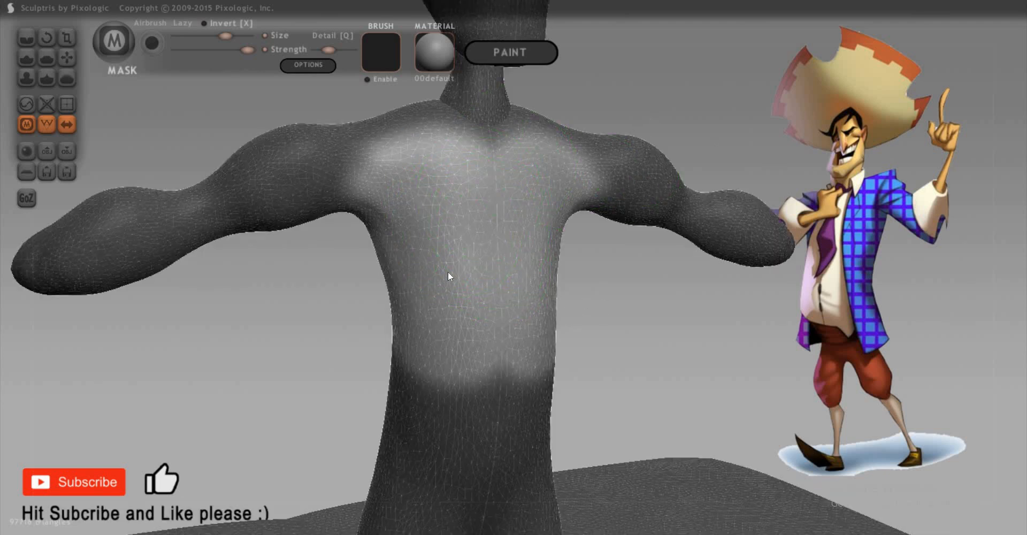
Switch to the Draw brush, enlarge its size and slightly raise its strength with the on-canvas brush controls
{"action": "key", "text": "ctrl"}
{"action": "key", "text": "space"}
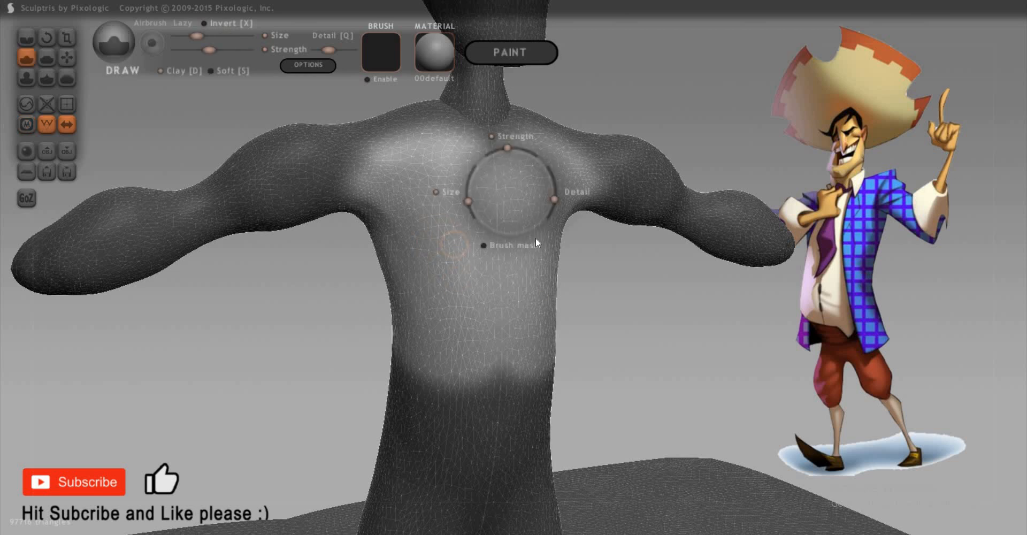
{"action": "key", "text": "space"}
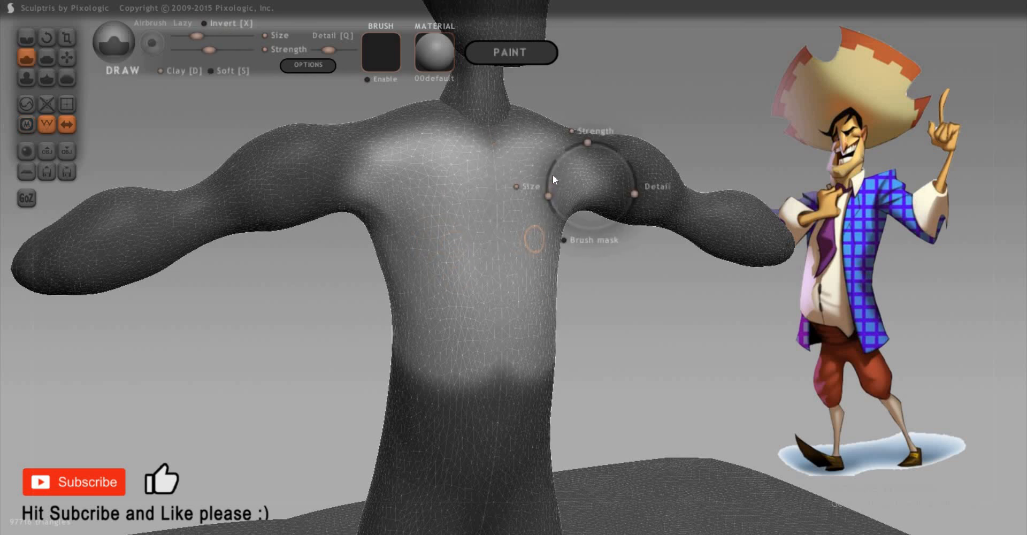
{"action": "mouse_move", "coordinate": [553, 180]}
{"action": "left_mouse_down"}
{"action": "mouse_move", "coordinate": [557, 159]}
{"action": "mouse_move", "coordinate": [551, 165]}
{"action": "mouse_move", "coordinate": [599, 143]}
{"action": "left_mouse_up"}
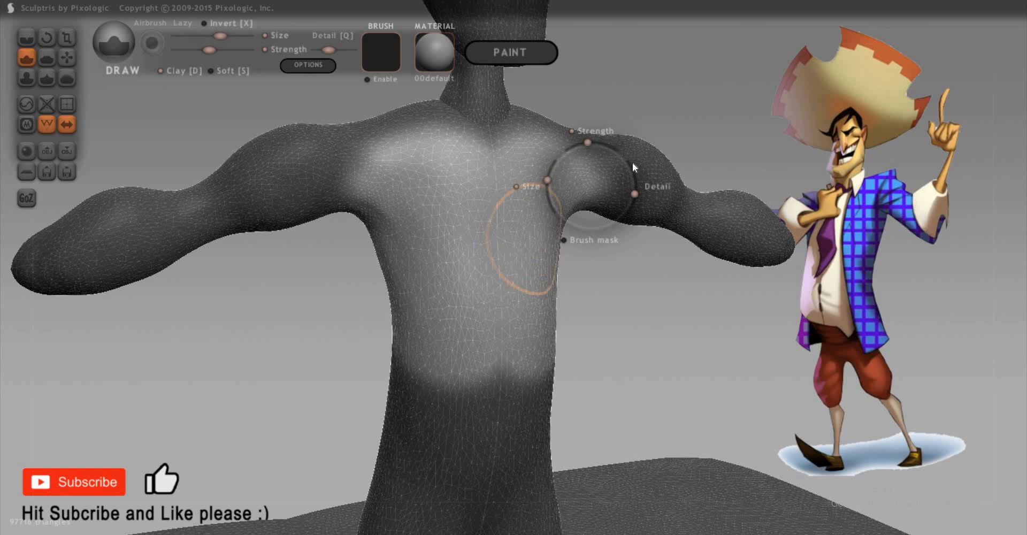
{"action": "left_click_drag", "start_coordinate": [587, 143], "coordinate": [588, 142]}
{"action": "left_click_drag", "start_coordinate": [634, 193], "coordinate": [635, 193]}
Build up volume on the unmasked chest and shoulders with symmetrical Draw brush strokes
{"action": "mouse_move", "coordinate": [471, 262]}
{"action": "left_mouse_down"}
{"action": "mouse_move", "coordinate": [399, 186]}
{"action": "mouse_move", "coordinate": [369, 179]}
{"action": "left_mouse_up"}
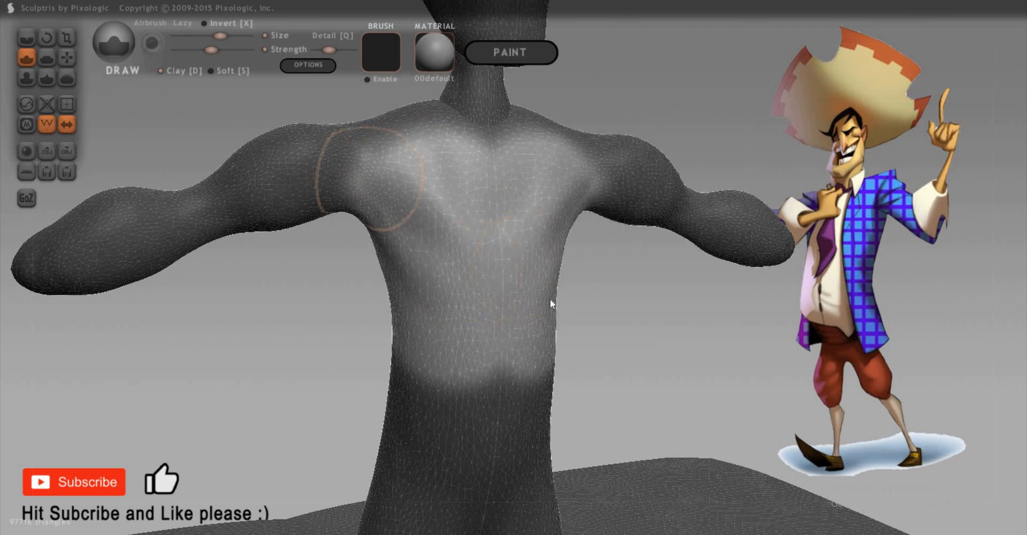
{"action": "mouse_move", "coordinate": [549, 300]}
{"action": "left_mouse_down"}
{"action": "mouse_move", "coordinate": [301, 147]}
{"action": "mouse_move", "coordinate": [415, 171]}
{"action": "mouse_move", "coordinate": [268, 118]}
{"action": "mouse_move", "coordinate": [254, 172]}
{"action": "mouse_move", "coordinate": [192, 115]}
{"action": "mouse_move", "coordinate": [488, 293]}
{"action": "mouse_move", "coordinate": [637, 337]}
{"action": "mouse_move", "coordinate": [390, 298]}
{"action": "mouse_move", "coordinate": [502, 245]}
{"action": "mouse_move", "coordinate": [369, 190]}
{"action": "mouse_move", "coordinate": [456, 260]}
{"action": "left_mouse_up"}
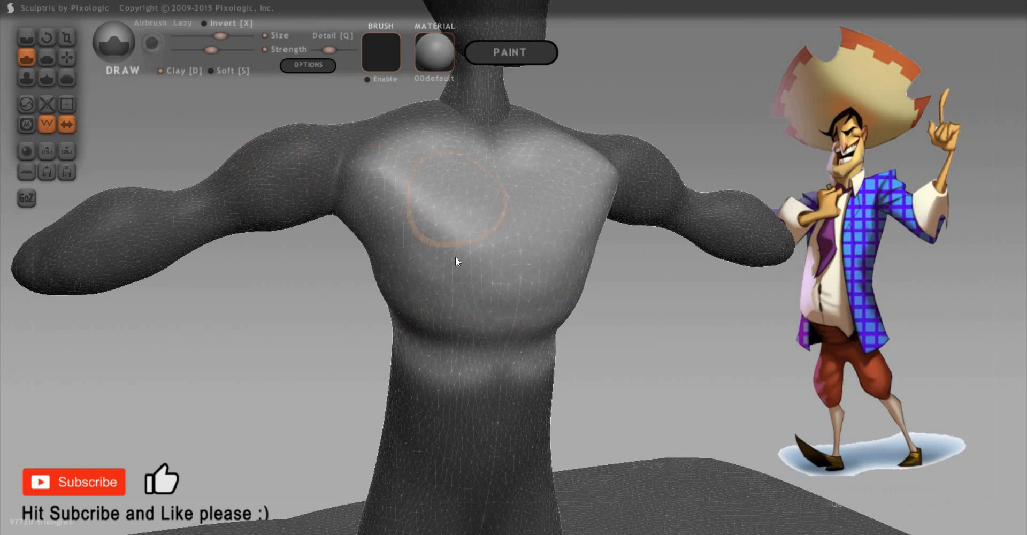
{"action": "mouse_move", "coordinate": [722, 316]}
{"action": "left_mouse_down"}
{"action": "mouse_move", "coordinate": [567, 316]}
{"action": "mouse_move", "coordinate": [598, 260]}
{"action": "mouse_move", "coordinate": [566, 182]}
{"action": "left_mouse_up"}
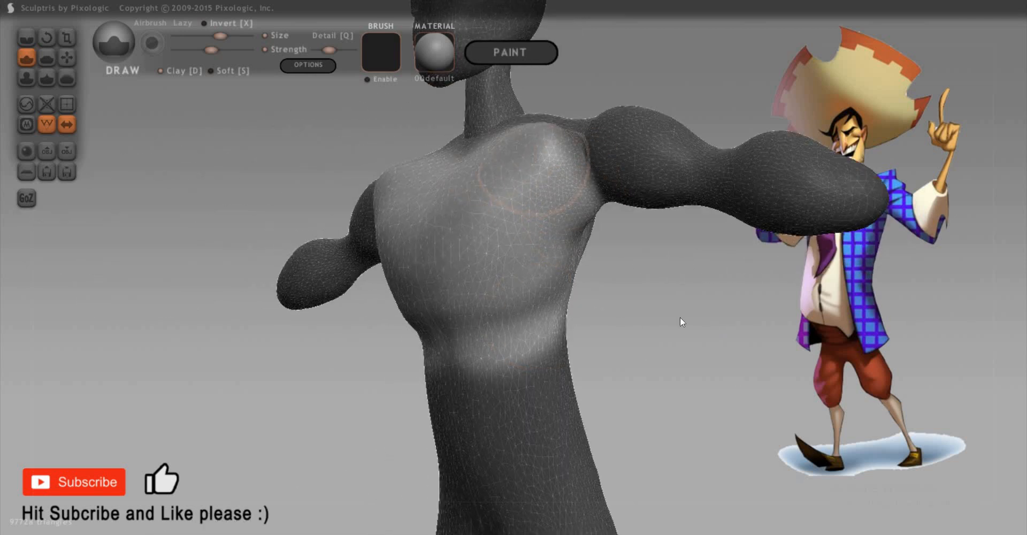
{"action": "left_click_drag", "start_coordinate": [681, 321], "coordinate": [530, 232]}
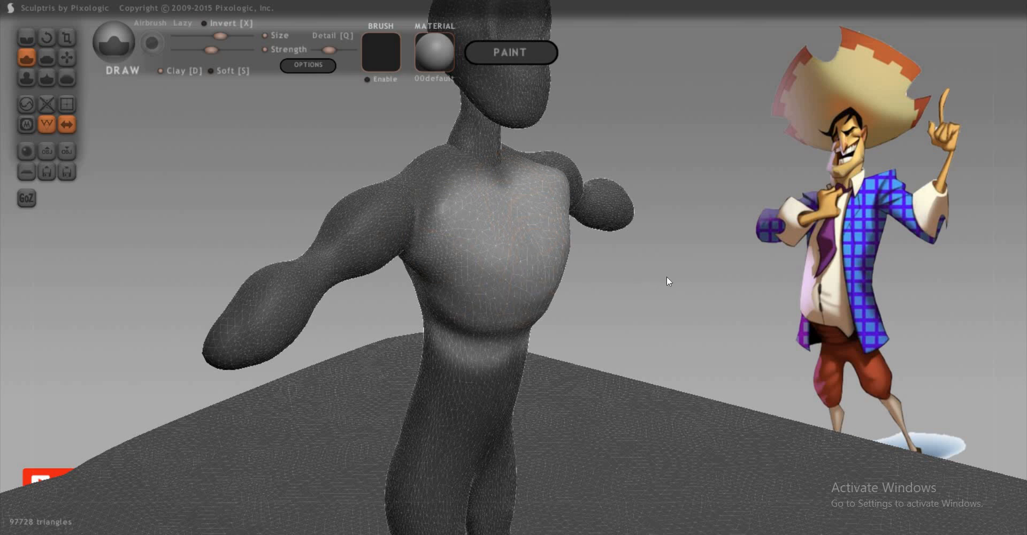
Turn off the wireframe display and clear the mask from the whole model
{"action": "key", "text": "w"}
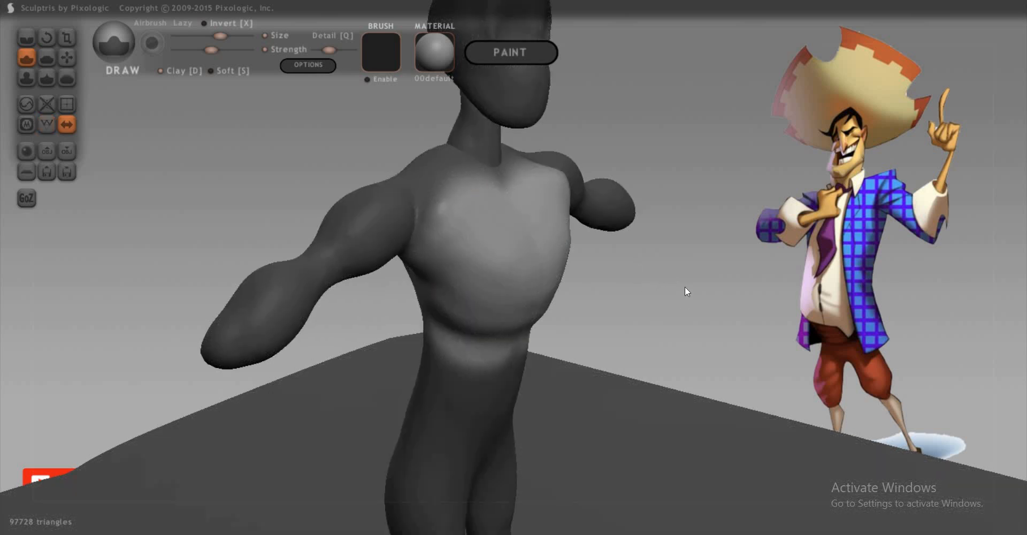
{"action": "left_click_drag", "start_coordinate": [684, 286], "coordinate": [631, 272]}
{"action": "left_click_drag", "start_coordinate": [715, 339], "coordinate": [720, 326], "text": "ctrl"}
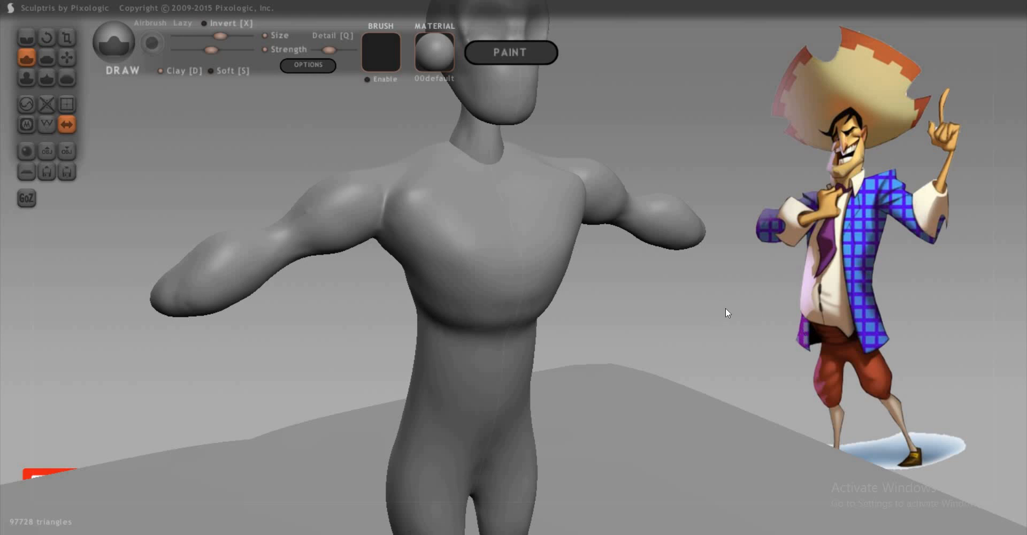
{"action": "left_click_drag", "start_coordinate": [711, 302], "coordinate": [715, 310]}
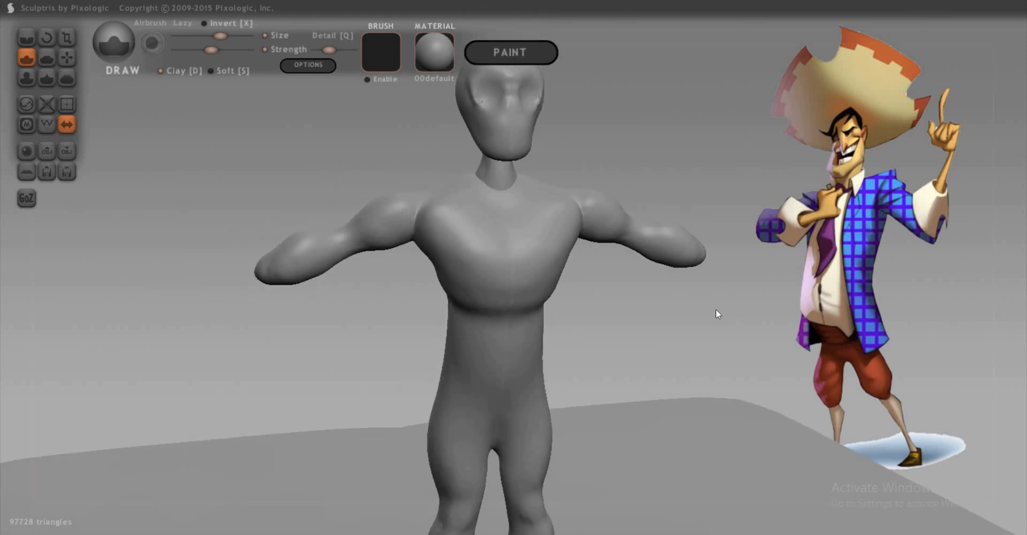
{"action": "scroll", "coordinate": [634, 309], "scroll_direction": "up", "scroll_amount": 2}
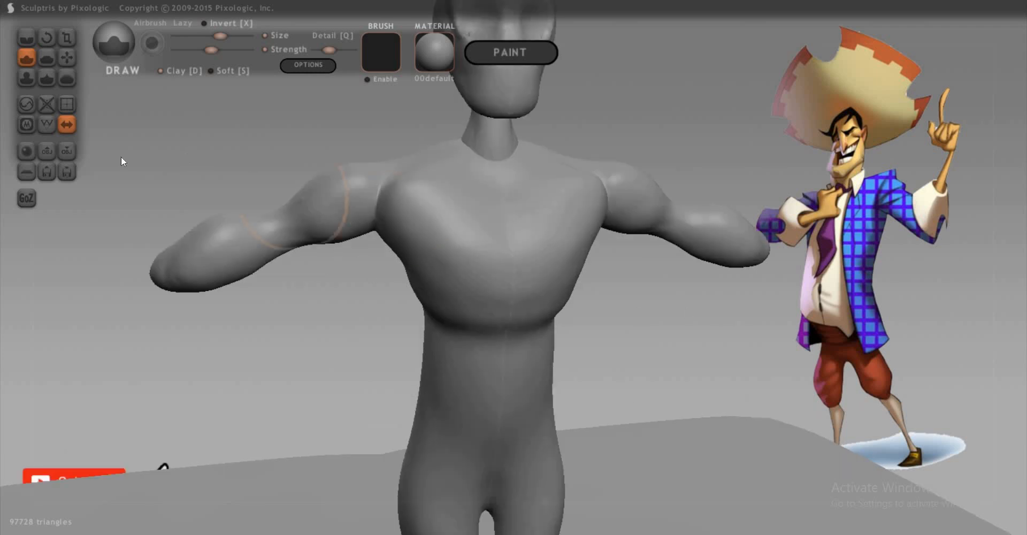
Start saving the sculpture and browse to the sculpt folder inside 3D Objects
{"action": "left_click", "coordinate": [67, 171]}
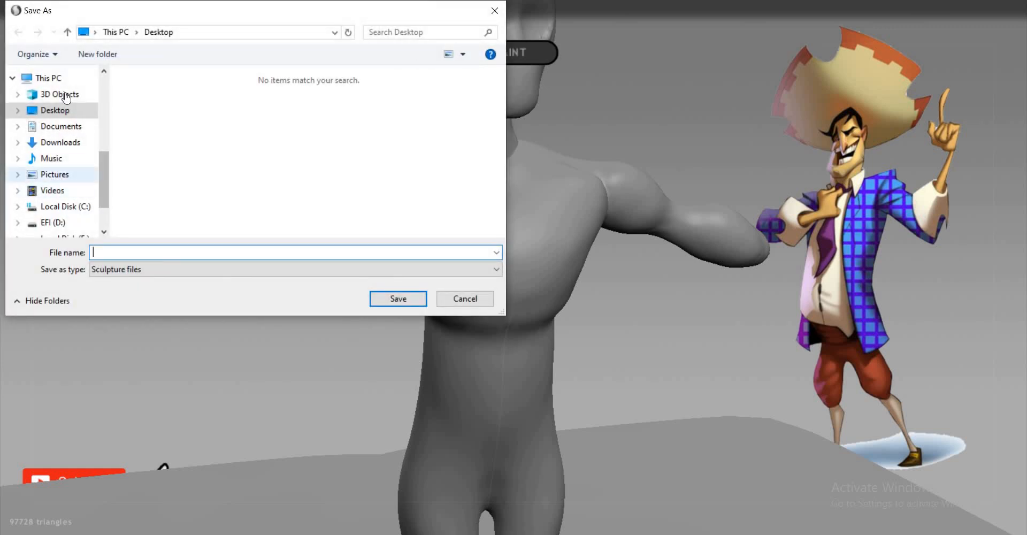
{"action": "left_click", "coordinate": [60, 94]}
{"action": "double_click", "coordinate": [238, 123]}
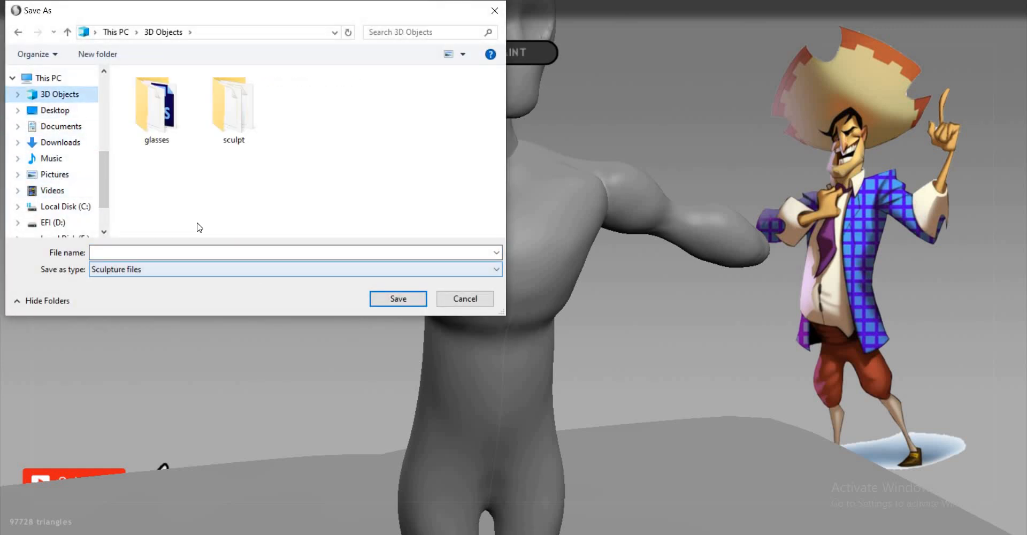
Name the sculpture file tutorial and save it in the sculpt folder
{"action": "left_click", "coordinate": [154, 252]}
{"action": "type", "text": "t"}
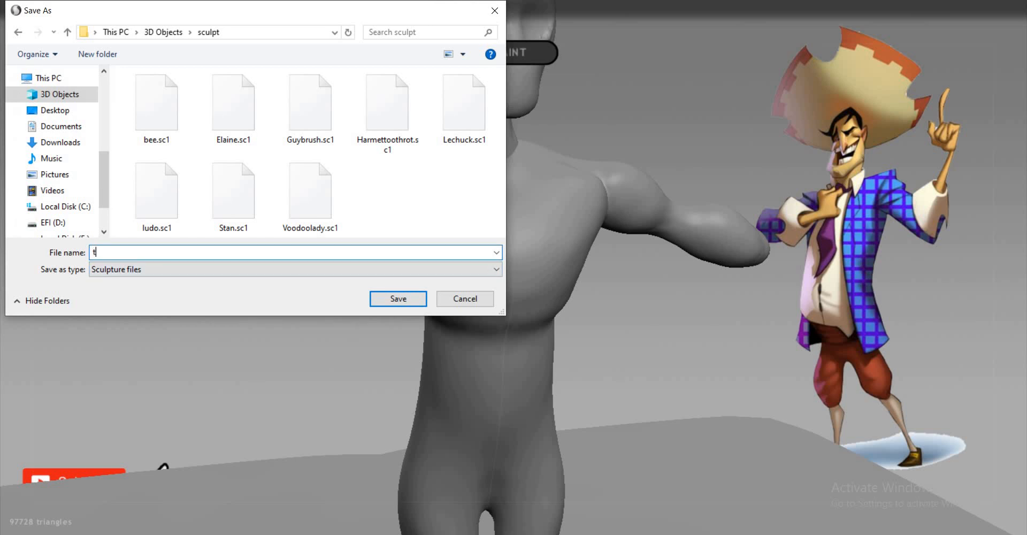
{"action": "type", "text": "utariol"}
{"action": "key", "text": "shift+Left"}
{"action": "key", "text": "shift+Left"}
{"action": "key", "text": "shift+Left"}
{"action": "key", "text": "shift+Left"}
{"action": "key", "text": "shift+Left"}
{"action": "type", "text": "orial"}
{"action": "left_click", "coordinate": [398, 301]}
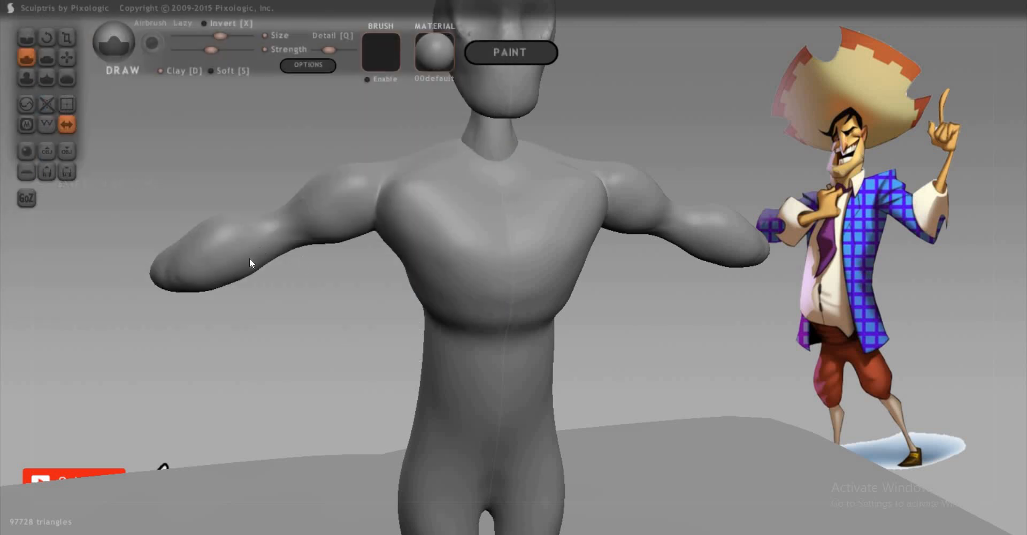
Export the model to the sculpt folder as a Wavefront OBJ file named tutorial, without the .sc1 extension
{"action": "left_click", "coordinate": [67, 153]}
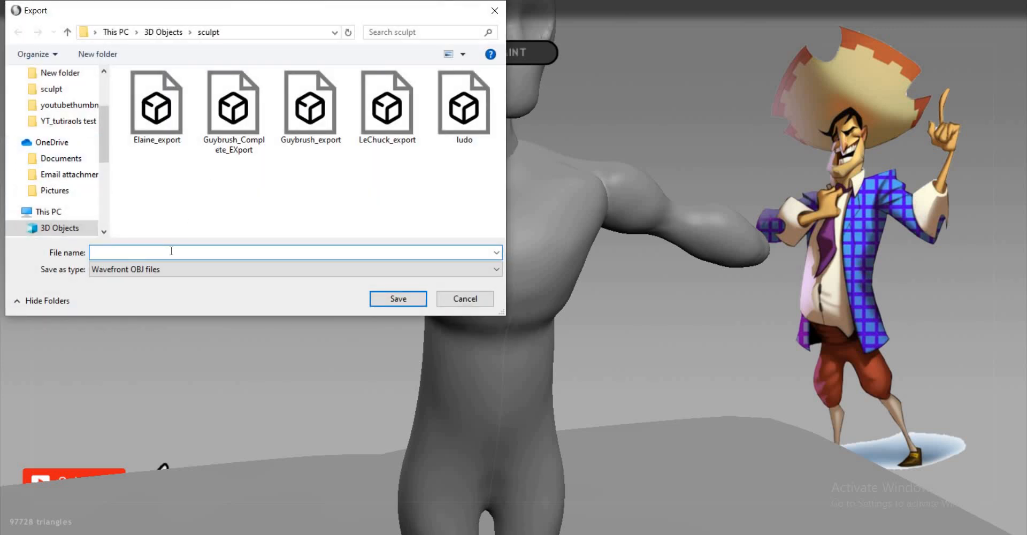
{"action": "type", "text": "Tu"}
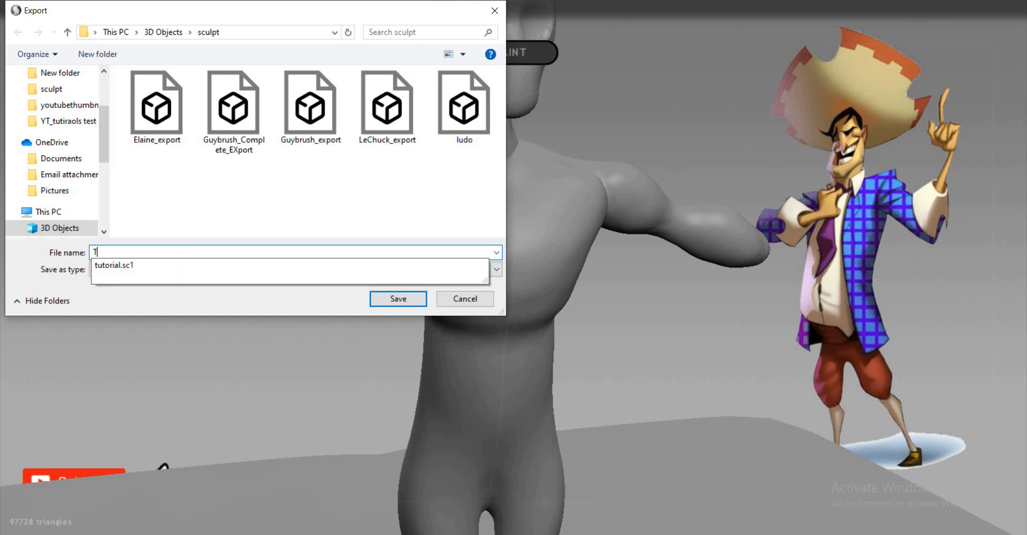
{"action": "left_click", "coordinate": [119, 266]}
{"action": "left_click", "coordinate": [119, 269]}
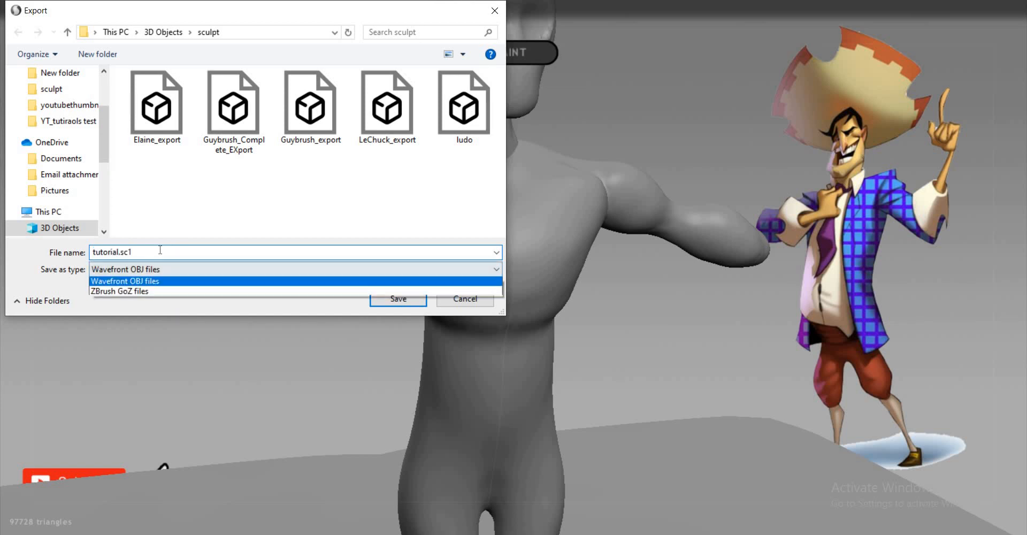
{"action": "left_click", "coordinate": [154, 253]}
{"action": "left_click", "coordinate": [123, 255]}
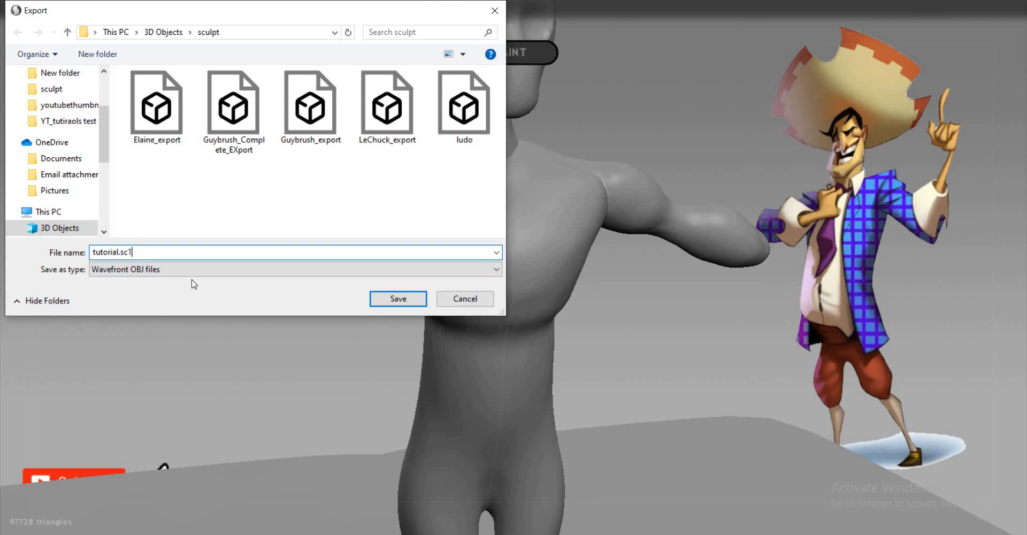
{"action": "key", "text": "shift+Left"}
{"action": "key", "text": "shift+Left"}
{"action": "key", "text": "shift+Left"}
{"action": "key", "text": "shift+Left"}
{"action": "key", "text": "BackSpace"}
{"action": "left_click", "coordinate": [398, 299]}
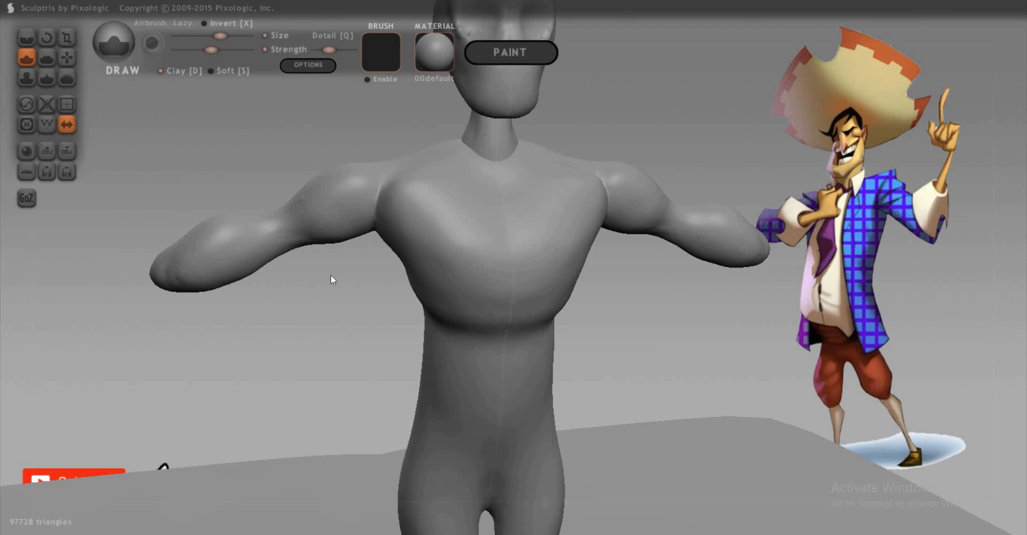
Apply the 00ZBrush_RedWax material to the model
{"action": "mouse_move", "coordinate": [323, 315]}
{"action": "left_mouse_down"}
{"action": "mouse_move", "coordinate": [373, 330]}
{"action": "mouse_move", "coordinate": [319, 331]}
{"action": "mouse_move", "coordinate": [328, 348]}
{"action": "mouse_move", "coordinate": [318, 347]}
{"action": "mouse_move", "coordinate": [329, 327]}
{"action": "mouse_move", "coordinate": [400, 351]}
{"action": "mouse_move", "coordinate": [335, 350]}
{"action": "left_mouse_up"}
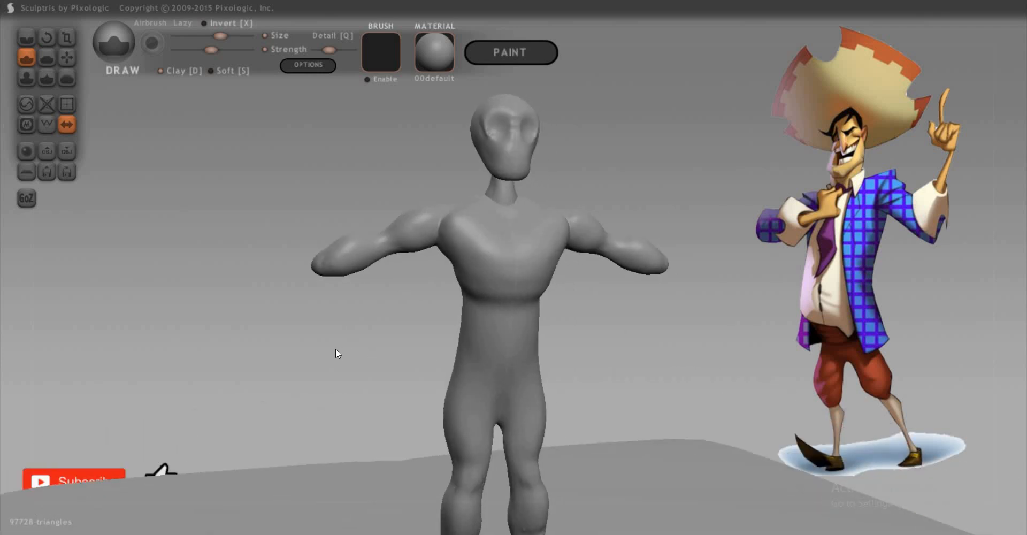
{"action": "left_click_drag", "start_coordinate": [290, 318], "coordinate": [302, 317]}
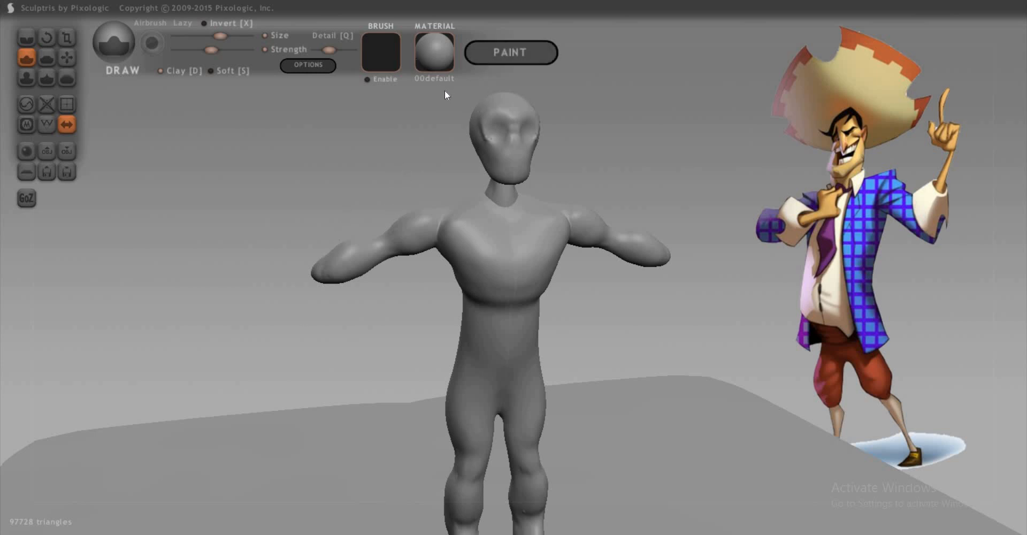
{"action": "left_click", "coordinate": [441, 52]}
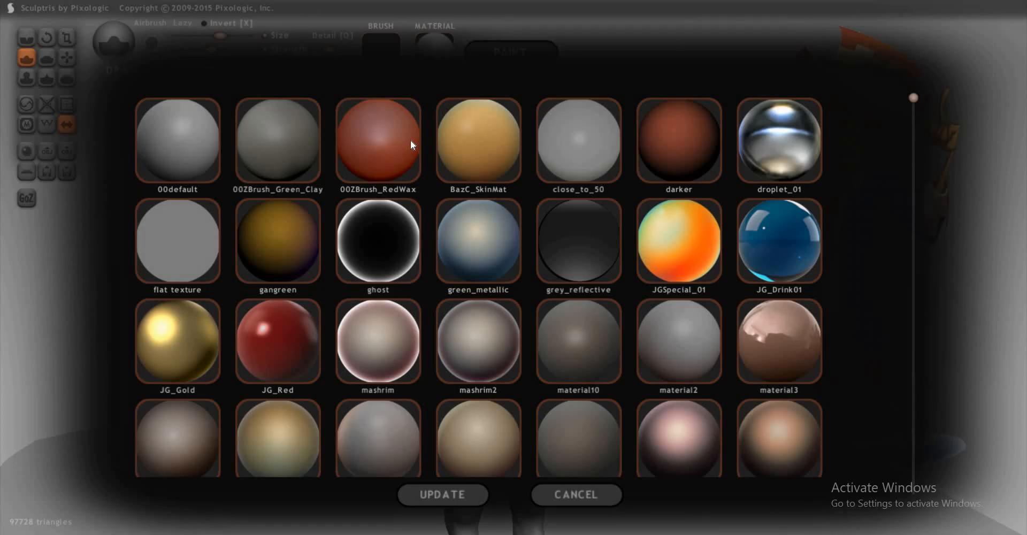
{"action": "left_click", "coordinate": [385, 128]}
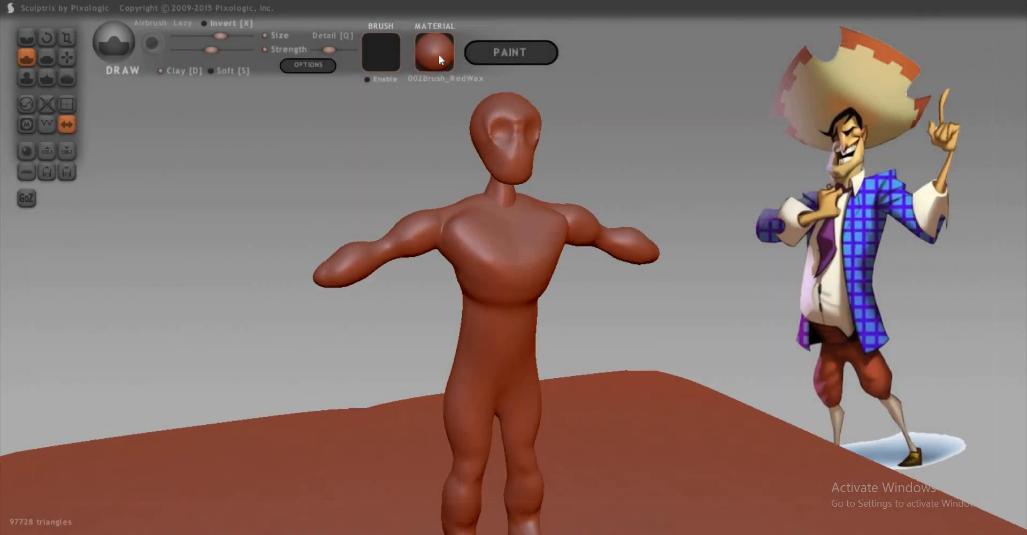
Apply the chrome-like droplet_01 material to the model and inspect it from several angles
{"action": "left_click", "coordinate": [439, 55]}
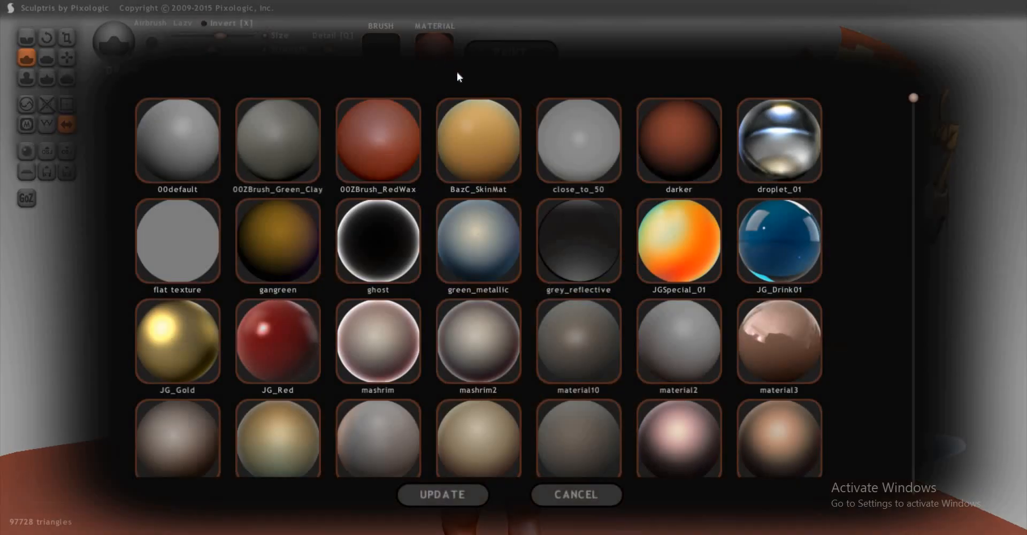
{"action": "left_click", "coordinate": [770, 139]}
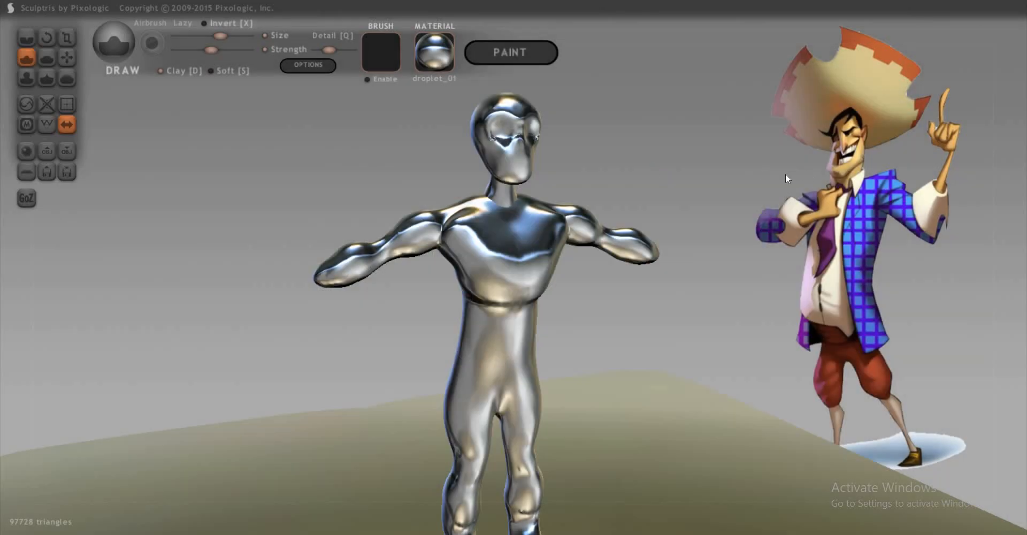
{"action": "mouse_move", "coordinate": [778, 191]}
{"action": "left_mouse_down"}
{"action": "mouse_move", "coordinate": [794, 181]}
{"action": "mouse_move", "coordinate": [739, 198]}
{"action": "mouse_move", "coordinate": [763, 188]}
{"action": "left_mouse_up"}
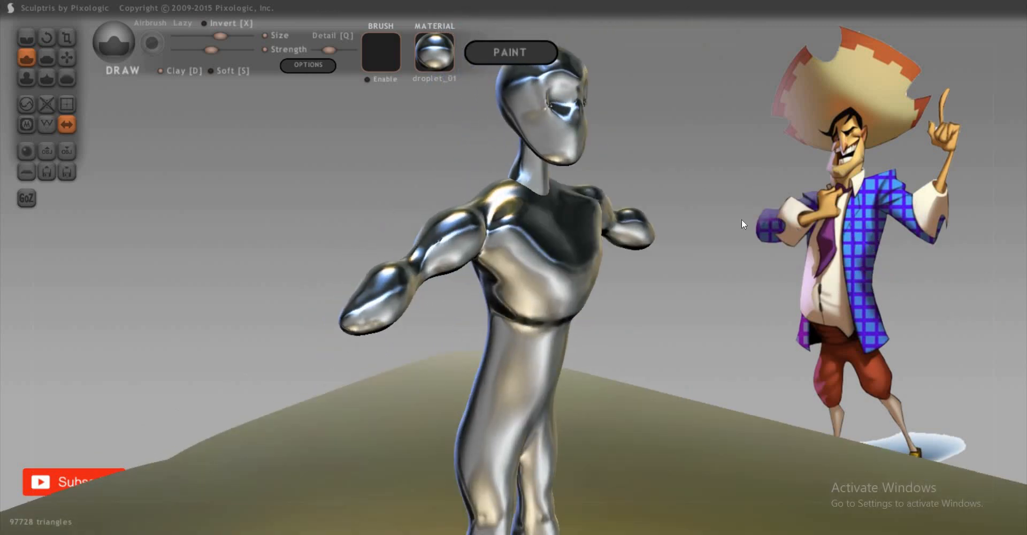
{"action": "scroll", "coordinate": [743, 220], "scroll_direction": "down", "scroll_amount": 3}
{"action": "left_click_drag", "start_coordinate": [745, 222], "coordinate": [700, 174]}
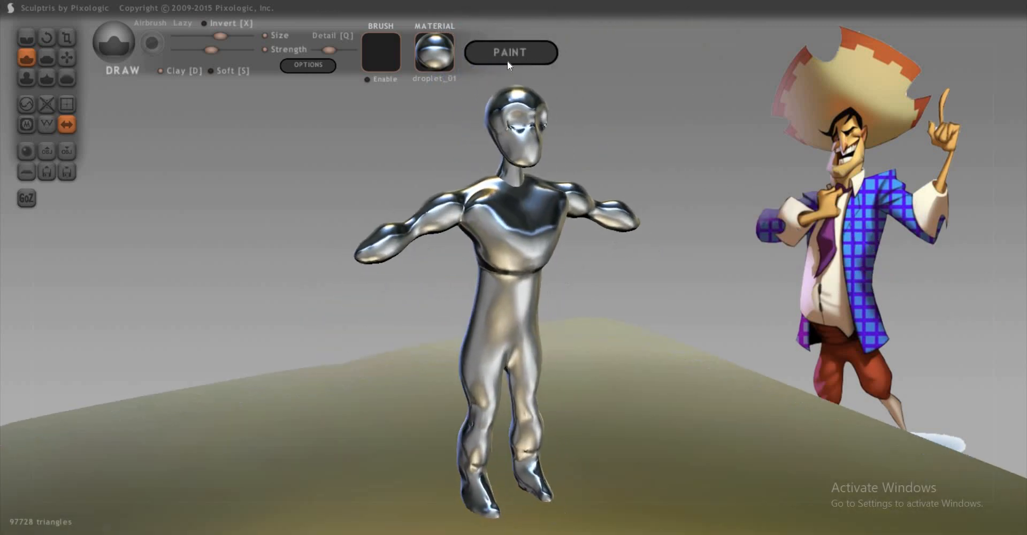
Apply the ghost material to the model and inspect it up close
{"action": "left_click", "coordinate": [442, 50]}
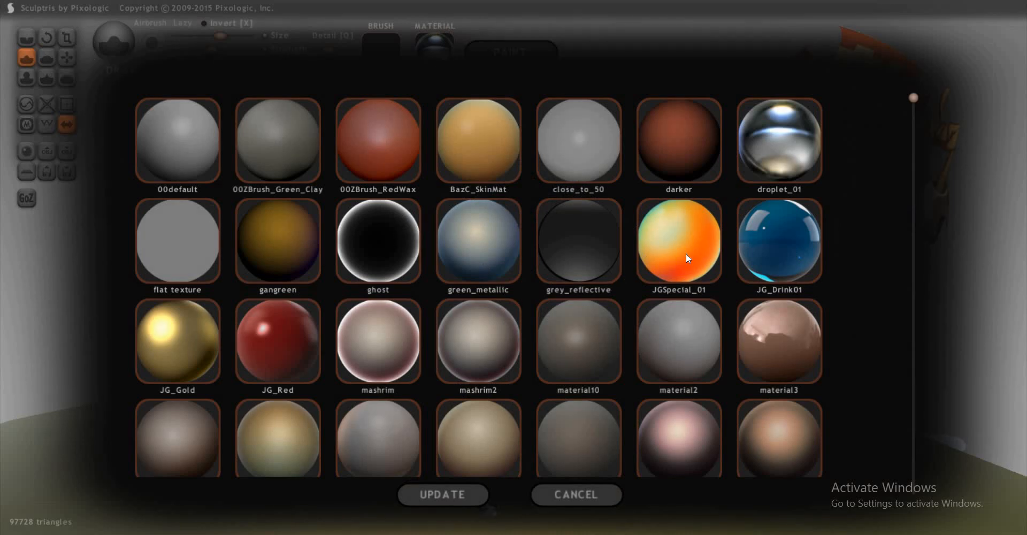
{"action": "left_click", "coordinate": [381, 243]}
{"action": "left_click_drag", "start_coordinate": [706, 250], "coordinate": [500, 185]}
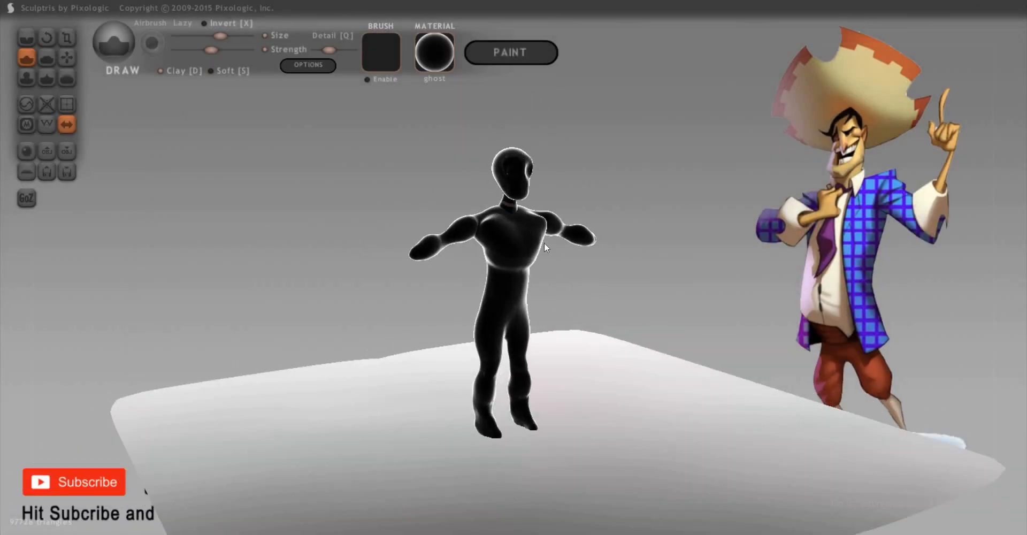
{"action": "scroll", "coordinate": [614, 178], "scroll_direction": "up", "scroll_amount": 3}
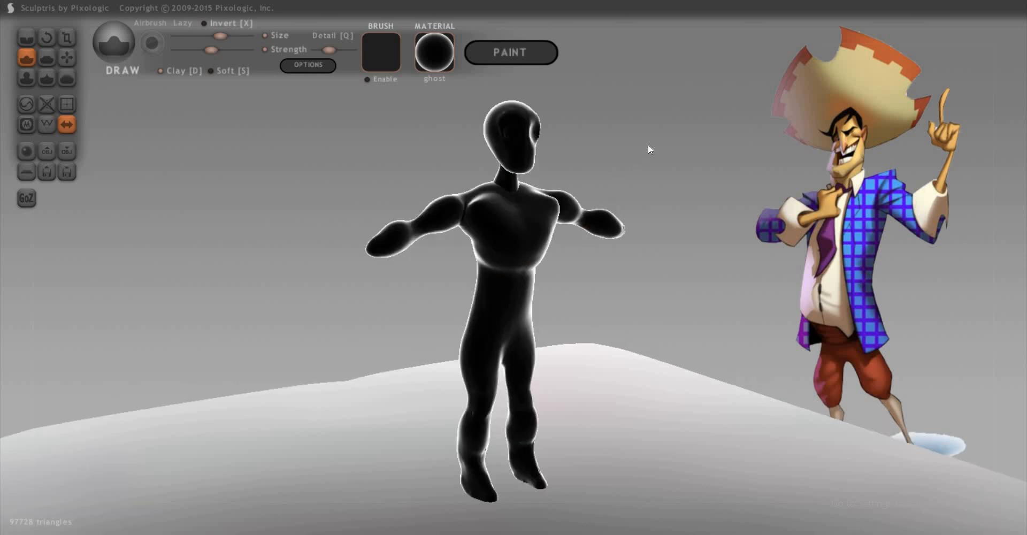
Try the 00default material and the flat texture material on the model
{"action": "key", "text": "m"}
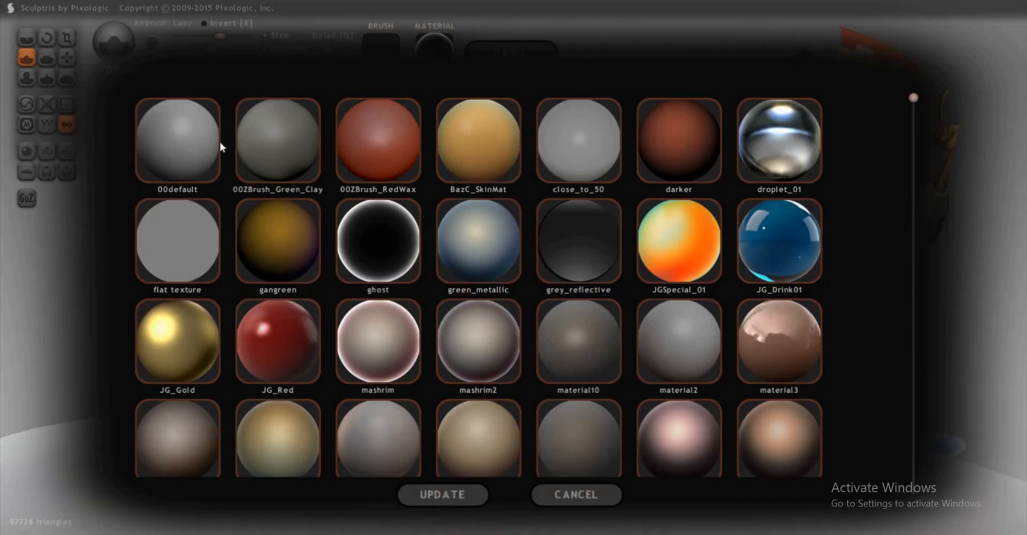
{"action": "left_click", "coordinate": [190, 133]}
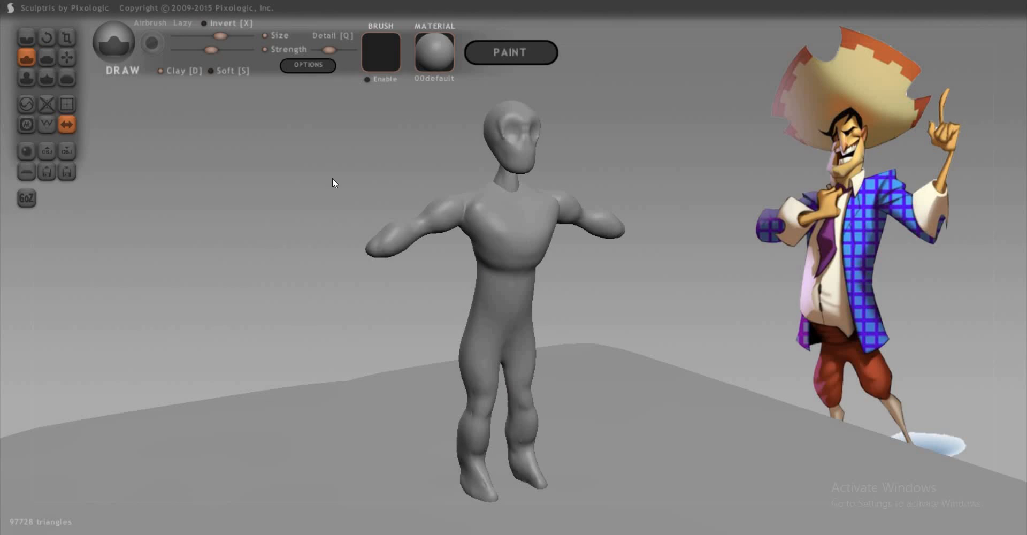
{"action": "key", "text": "m"}
{"action": "left_click", "coordinate": [165, 255]}
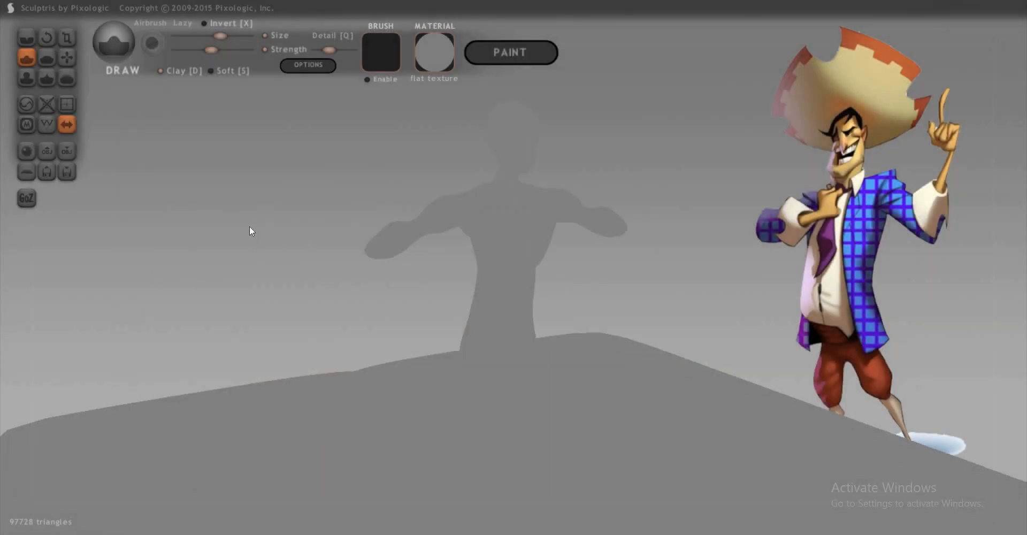
{"action": "left_click_drag", "start_coordinate": [249, 226], "coordinate": [300, 73]}
Reapply the 00default material and switch to paint mode, building the mapping at a resolution of 512
{"action": "left_click", "coordinate": [422, 56]}
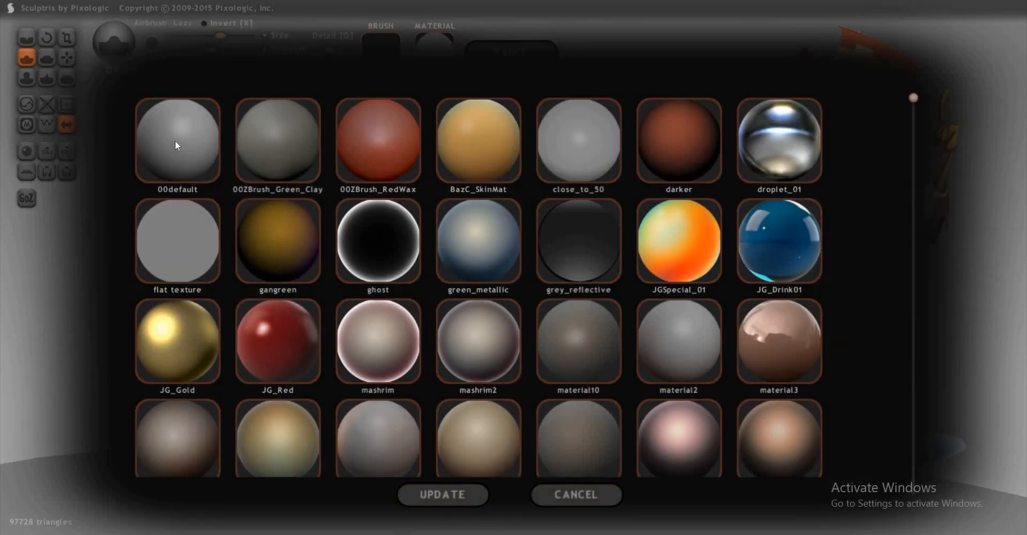
{"action": "left_click", "coordinate": [177, 144]}
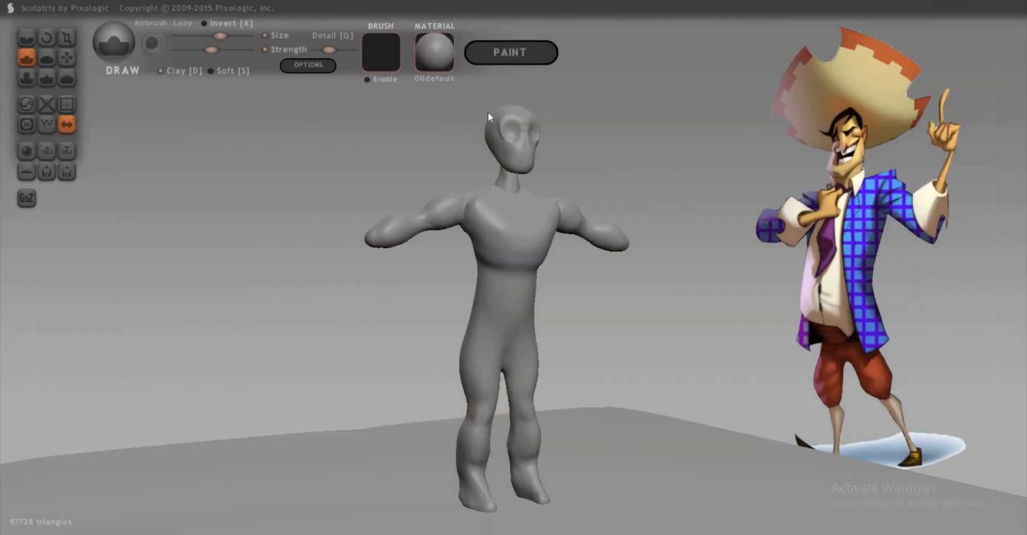
{"action": "left_click", "coordinate": [524, 50]}
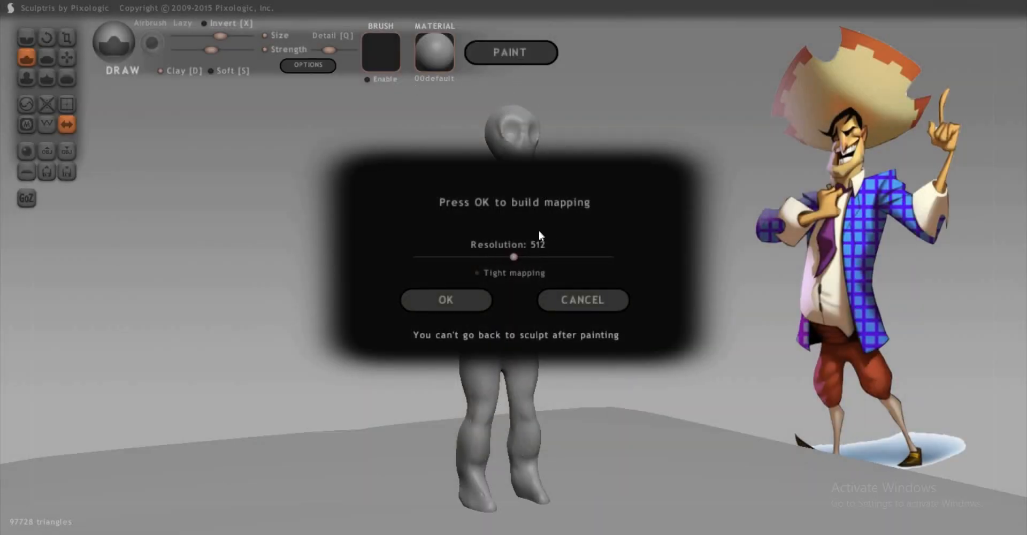
{"action": "left_click", "coordinate": [465, 300]}
{"action": "left_click", "coordinate": [476, 299]}
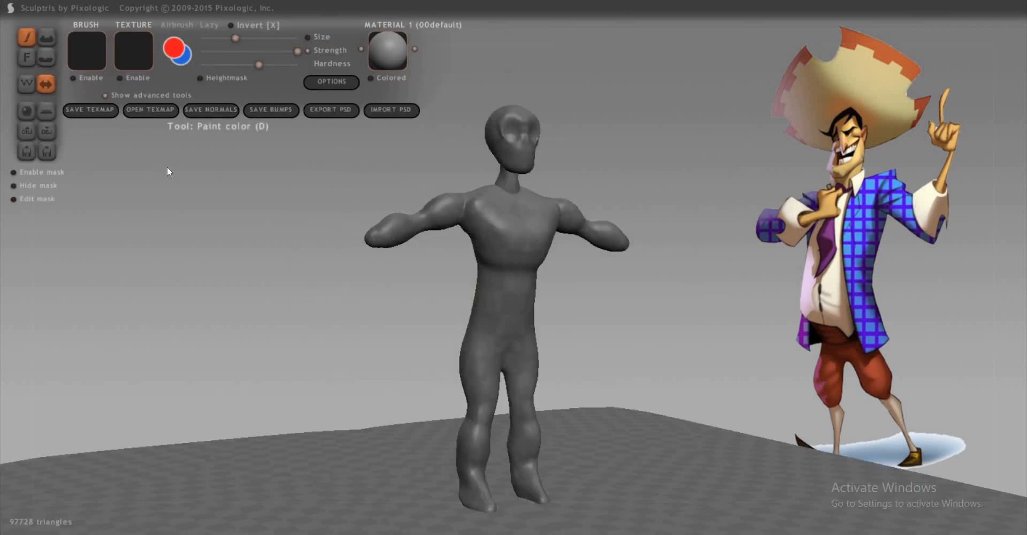
Isolate the character's head by hiding the rest of the model and inspect it up close
{"action": "left_click_drag", "start_coordinate": [156, 122], "coordinate": [123, 124]}
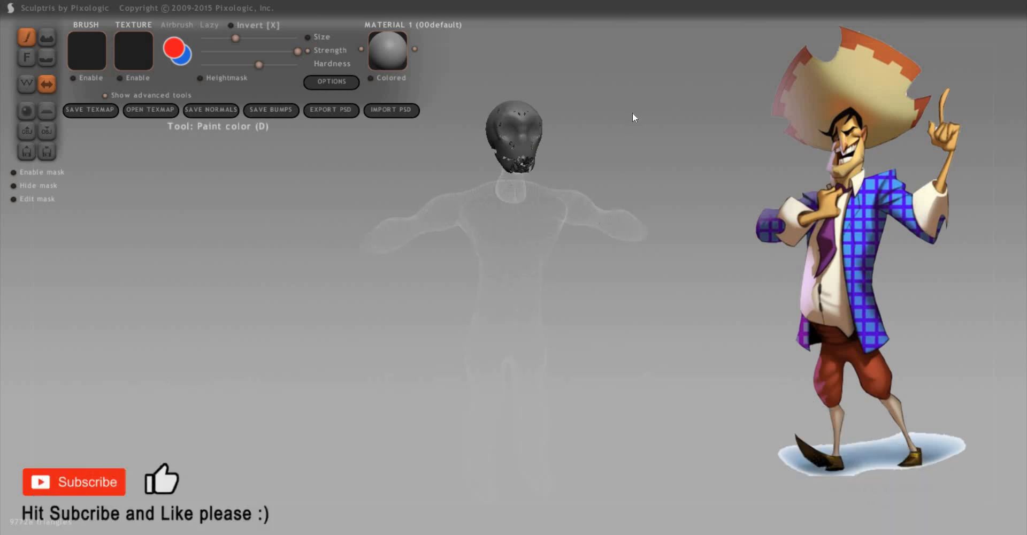
{"action": "left_click_drag", "start_coordinate": [589, 215], "coordinate": [448, 251]}
{"action": "left_click_drag", "start_coordinate": [508, 126], "coordinate": [458, 233], "text": "alt"}
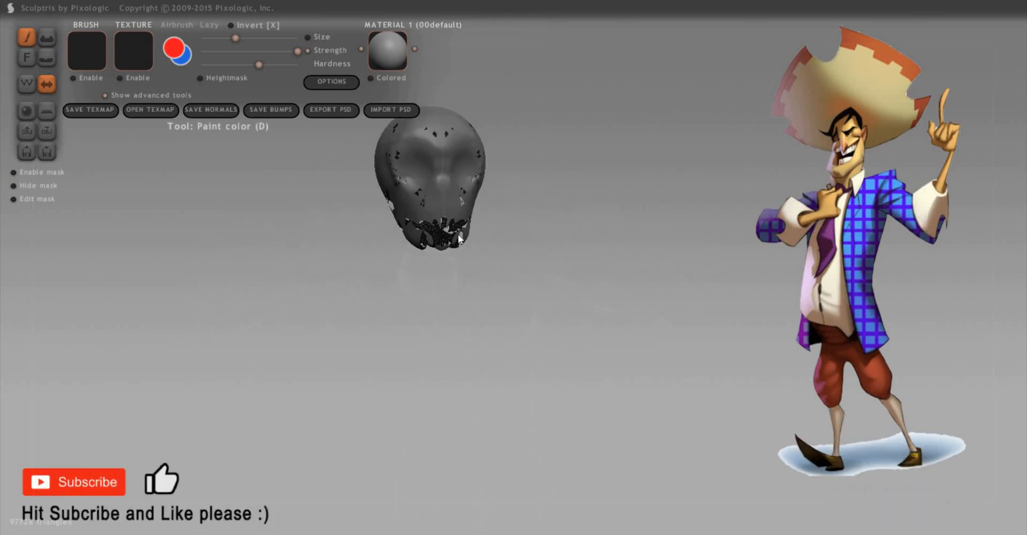
{"action": "scroll", "coordinate": [572, 261], "scroll_direction": "up", "scroll_amount": 3}
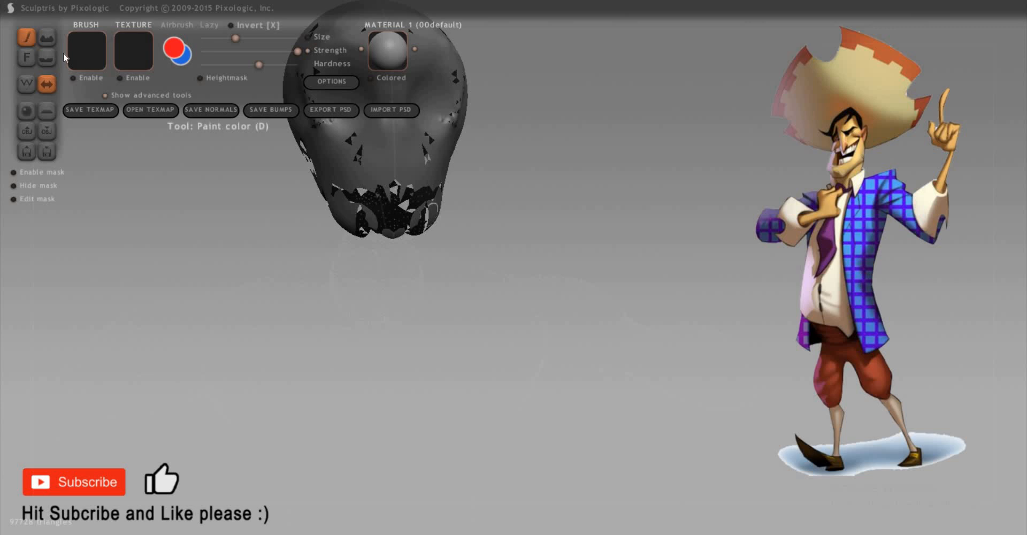
Check the brush image library and add the donutcoffetest image from the Desktop to the texture library
{"action": "left_click", "coordinate": [88, 54]}
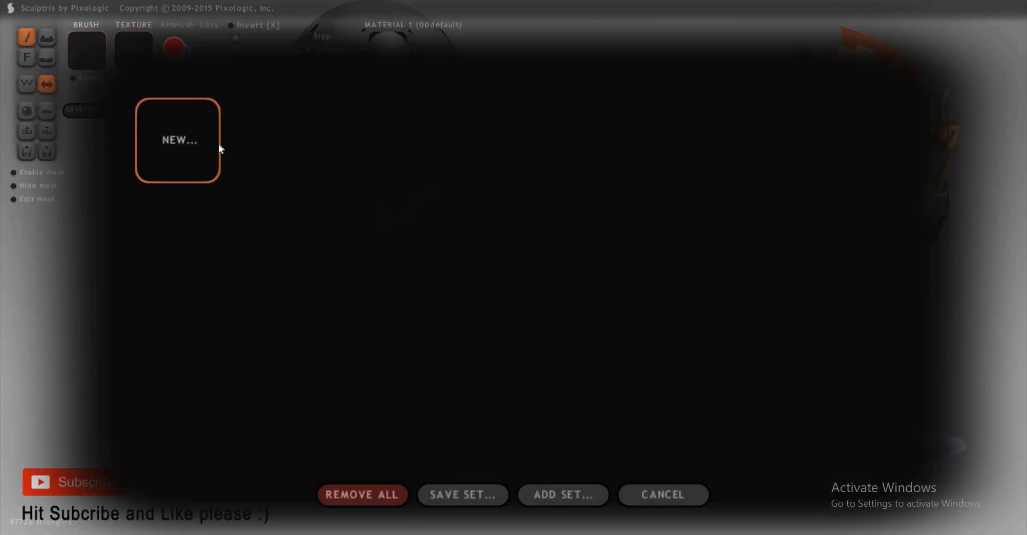
{"action": "left_click", "coordinate": [663, 495]}
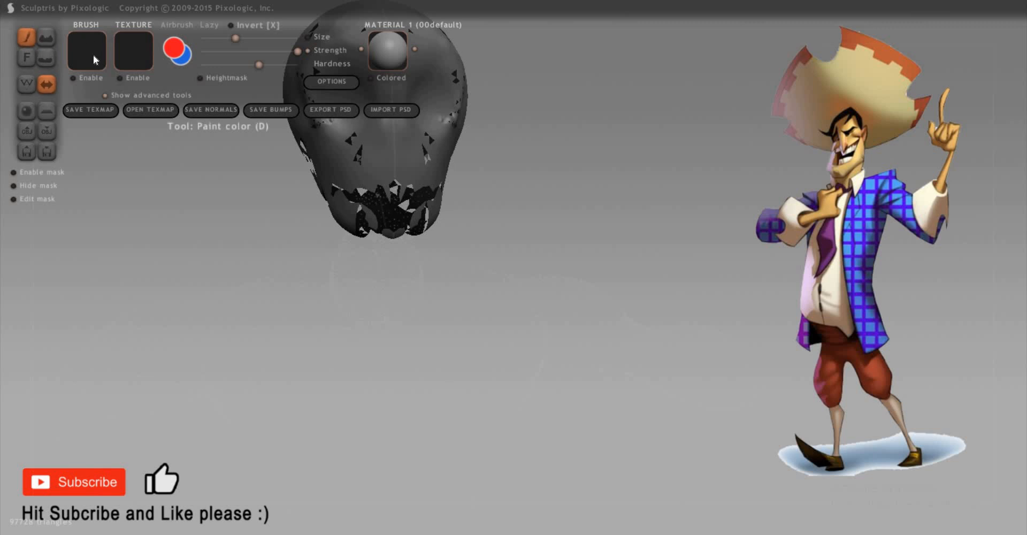
{"action": "left_click", "coordinate": [139, 54]}
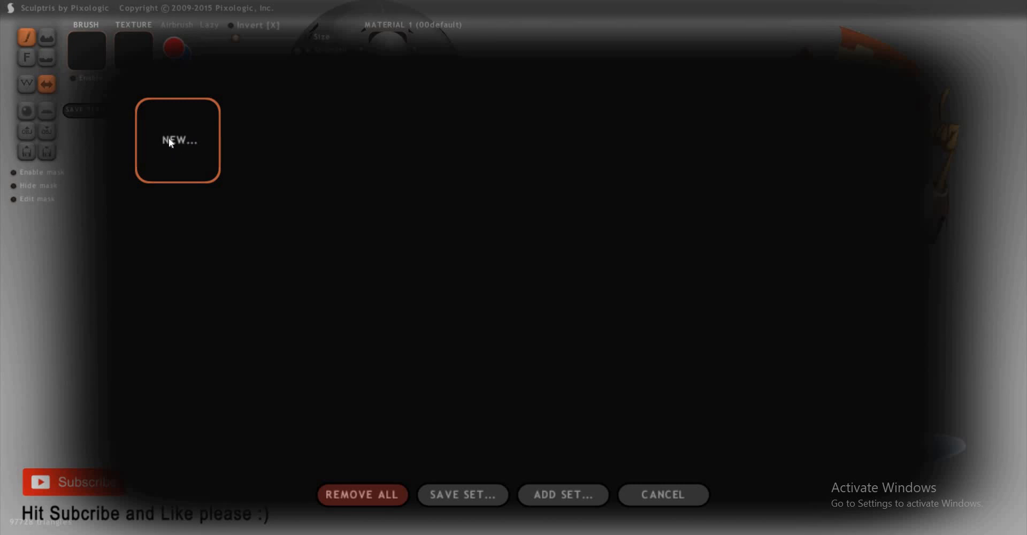
{"action": "left_click", "coordinate": [210, 149]}
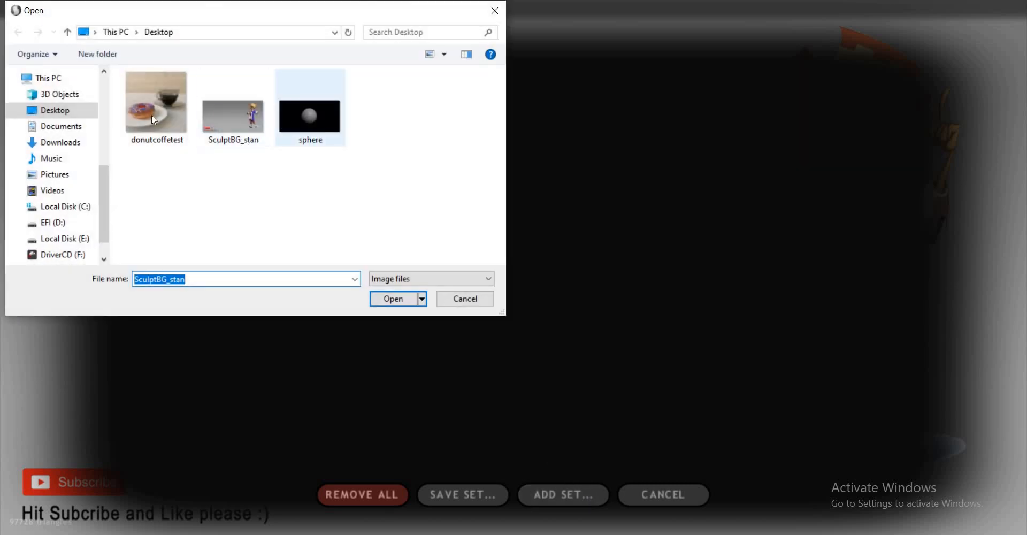
{"action": "left_click", "coordinate": [143, 124]}
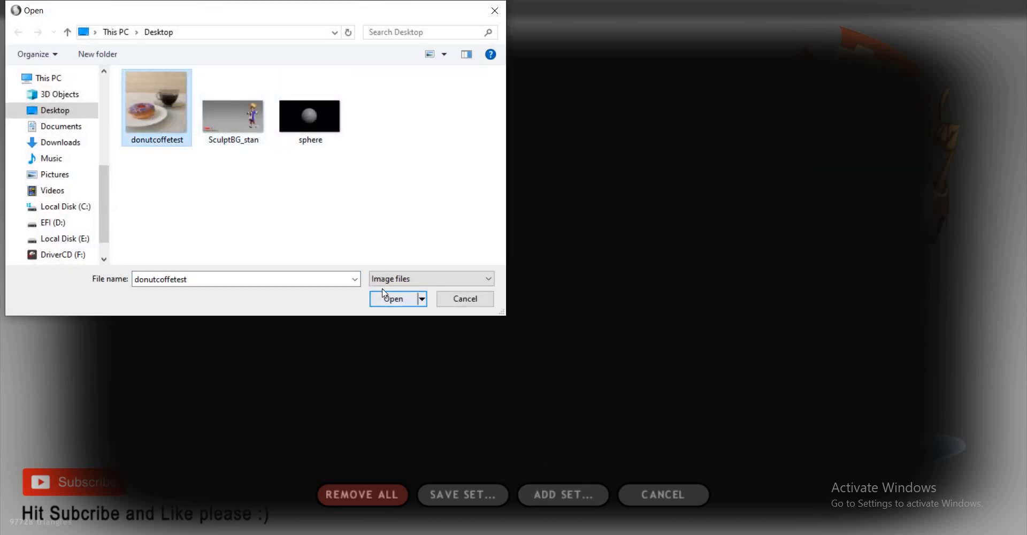
{"action": "left_click", "coordinate": [399, 299]}
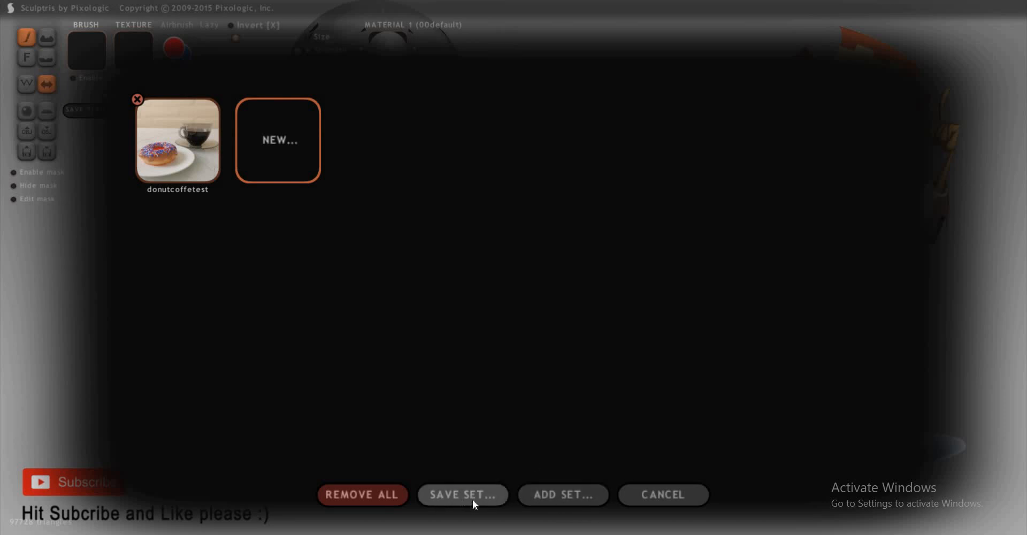
{"action": "left_click", "coordinate": [472, 300]}
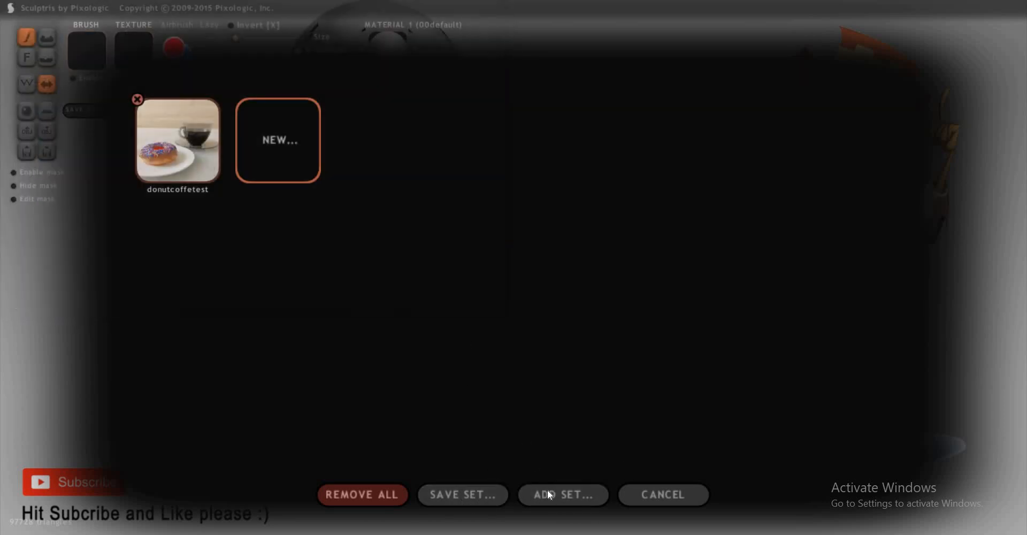
{"action": "left_click", "coordinate": [548, 491]}
{"action": "left_click", "coordinate": [466, 300]}
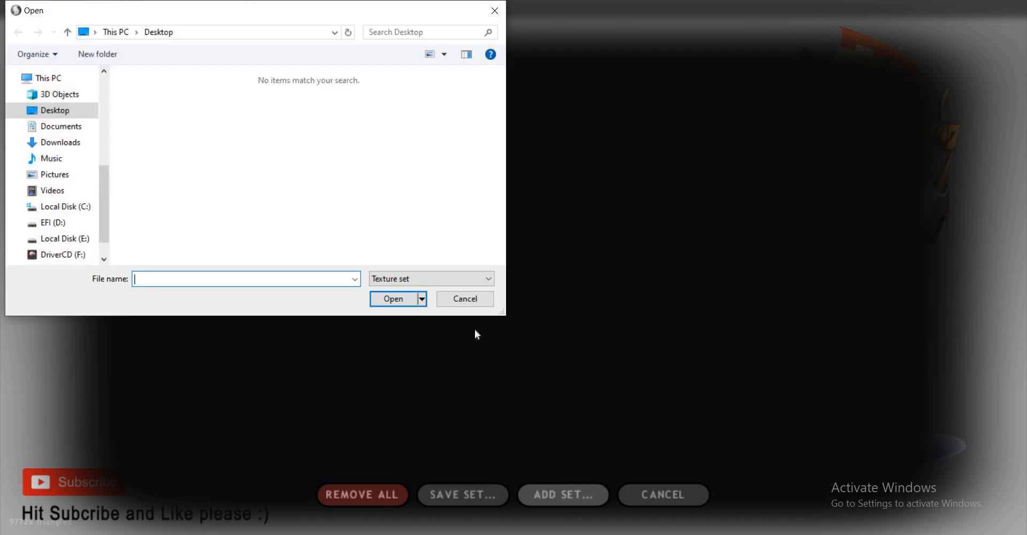
{"action": "left_click", "coordinate": [679, 491]}
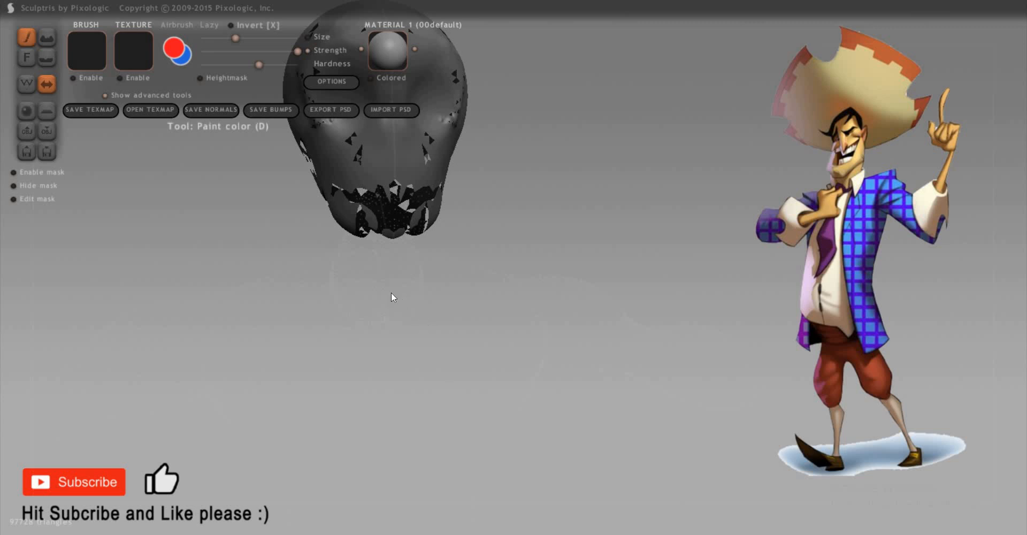
Show the whole model, try red paint strokes down the face, neck and chest, and undo them
{"action": "left_click_drag", "start_coordinate": [486, 339], "coordinate": [233, 239]}
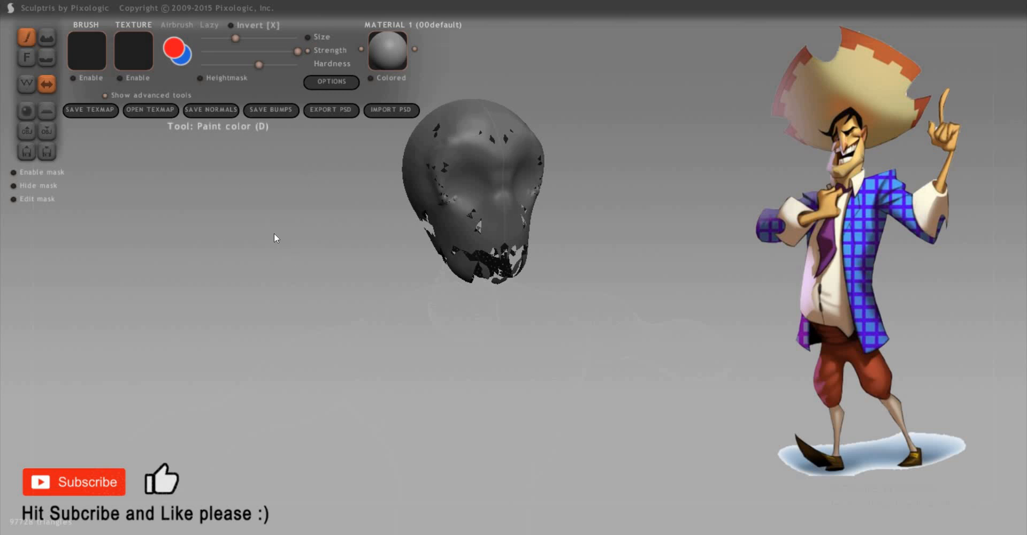
{"action": "left_click", "coordinate": [678, 219], "text": "ctrl"}
{"action": "left_click_drag", "start_coordinate": [523, 214], "coordinate": [444, 226]}
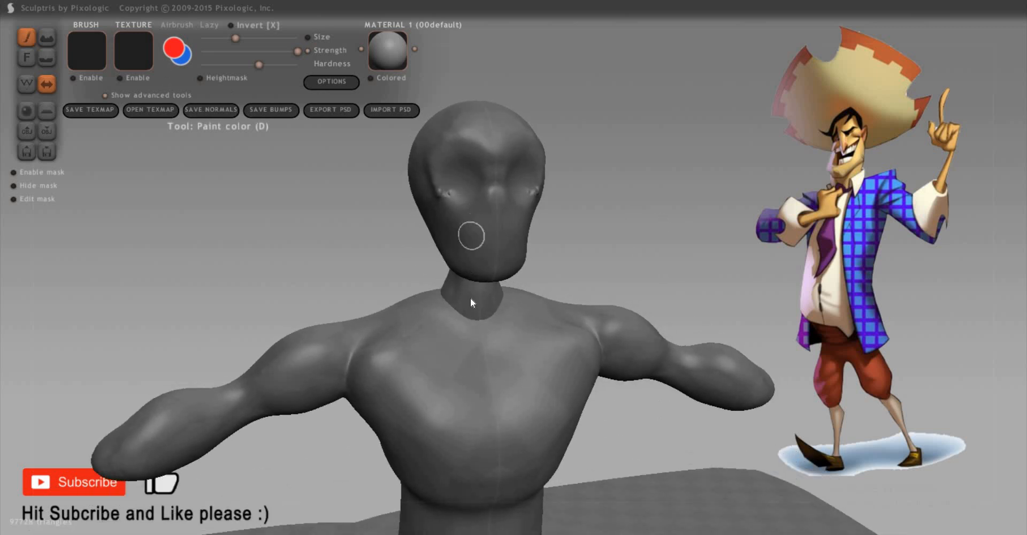
{"action": "left_click_drag", "start_coordinate": [459, 190], "coordinate": [478, 301]}
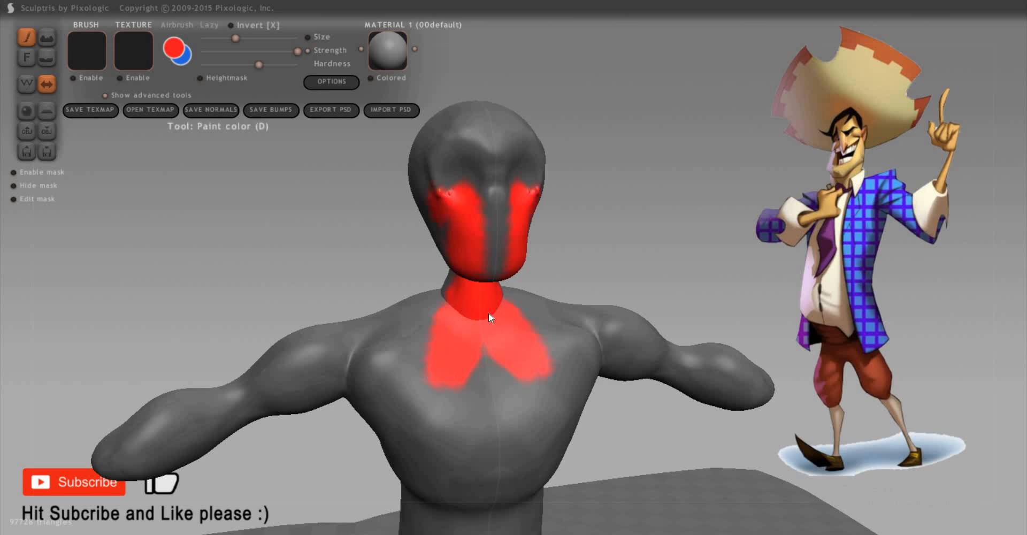
{"action": "key", "text": "ctrl+z"}
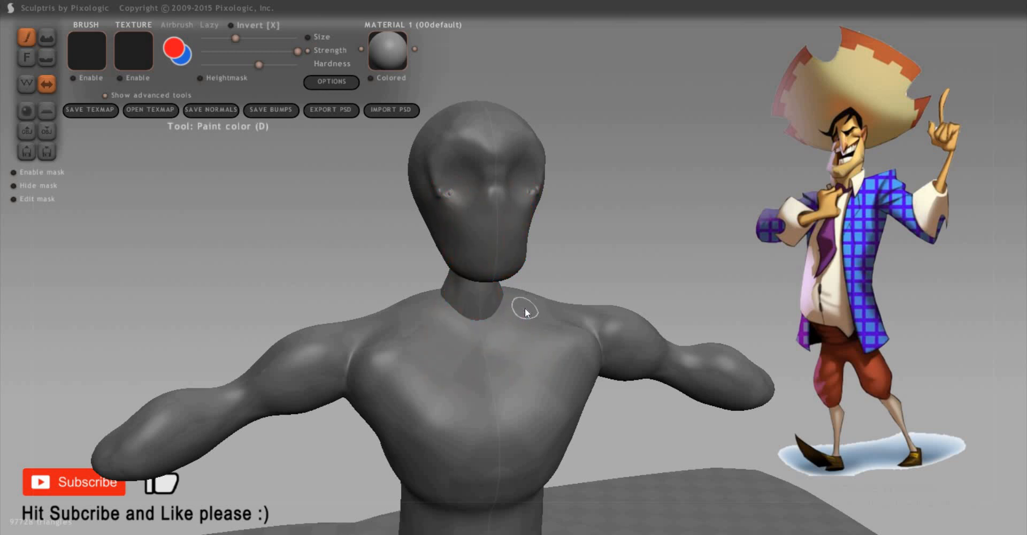
Isolate the head to paint it red separately from the body, and bring back the whole model
{"action": "left_click", "coordinate": [466, 218], "text": "ctrl"}
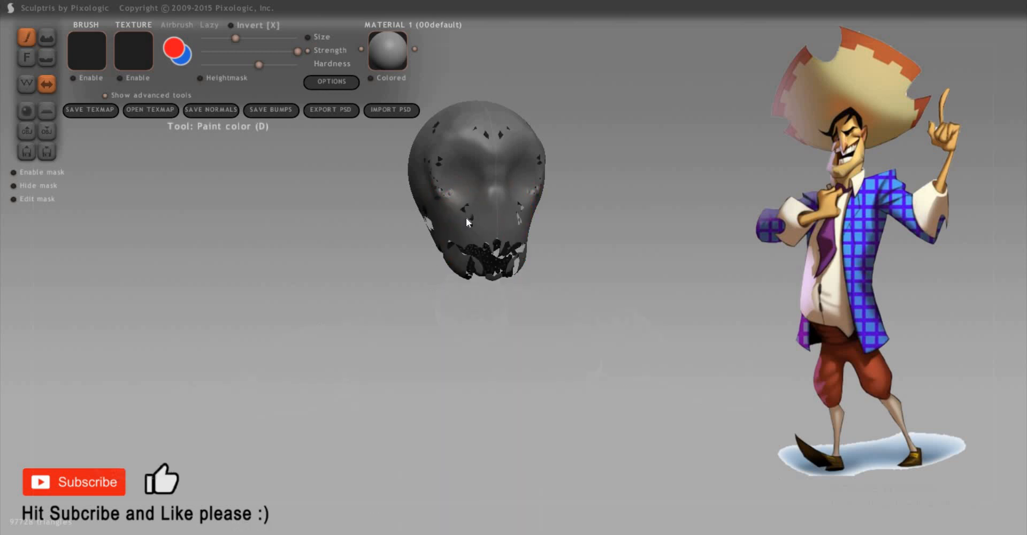
{"action": "mouse_move", "coordinate": [467, 224]}
{"action": "left_mouse_down"}
{"action": "mouse_move", "coordinate": [481, 193]}
{"action": "mouse_move", "coordinate": [445, 151]}
{"action": "left_mouse_up"}
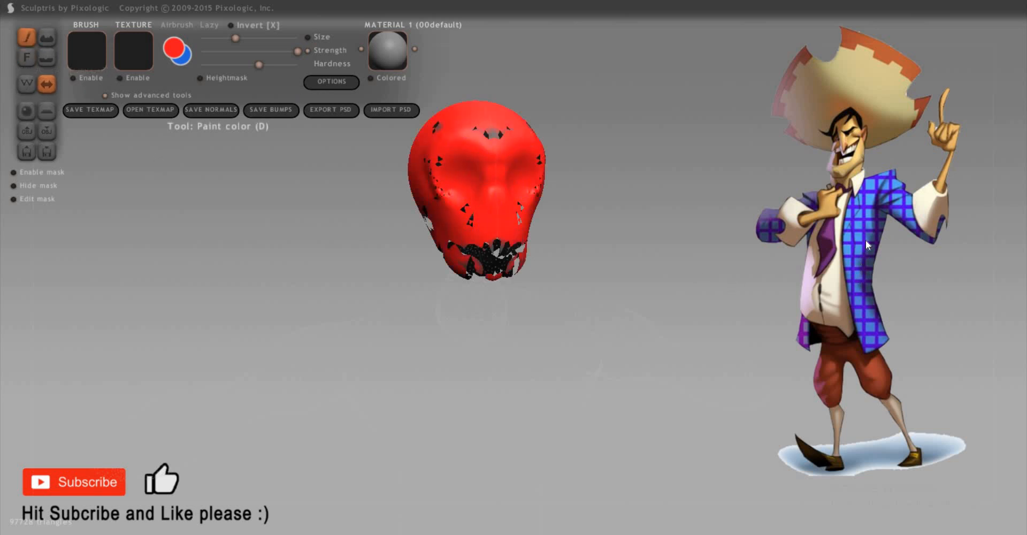
{"action": "left_click", "coordinate": [710, 213], "text": "ctrl"}
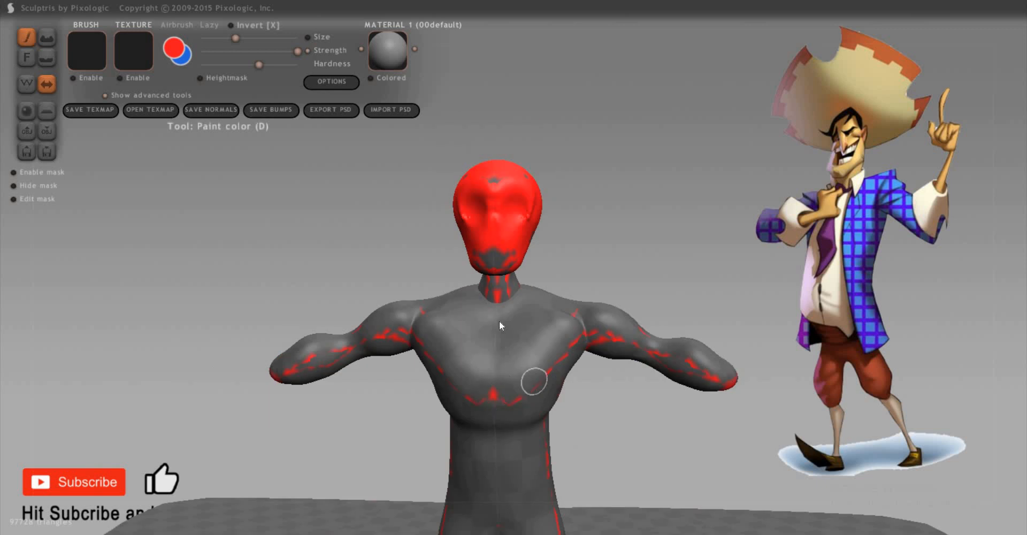
Fill the grey gaps around the head's jaw and chin with red paint
{"action": "mouse_move", "coordinate": [685, 260]}
{"action": "left_mouse_down"}
{"action": "mouse_move", "coordinate": [554, 270]}
{"action": "mouse_move", "coordinate": [450, 436]}
{"action": "mouse_move", "coordinate": [430, 347]}
{"action": "left_mouse_up"}
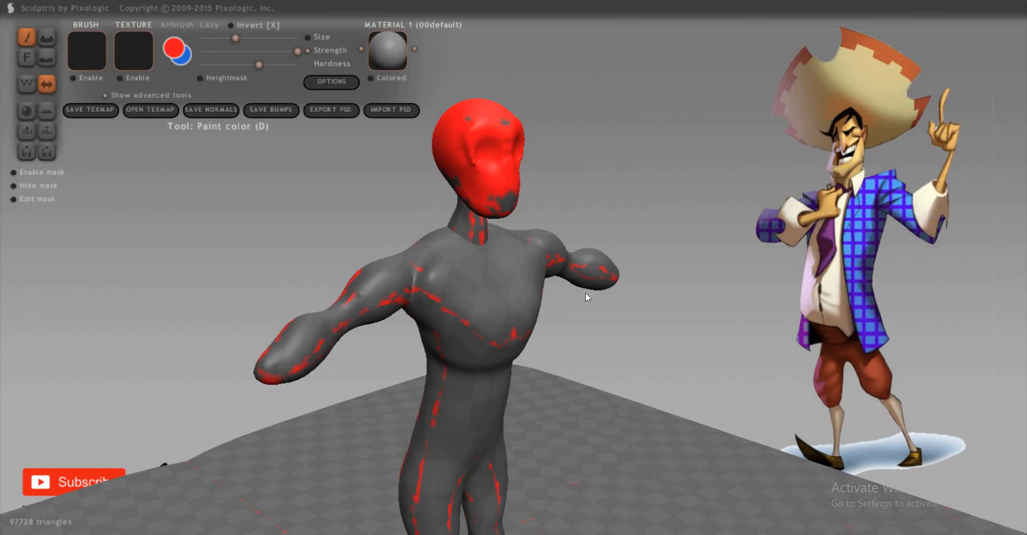
{"action": "scroll", "coordinate": [649, 261], "scroll_direction": "up", "scroll_amount": 3}
{"action": "left_click_drag", "start_coordinate": [624, 193], "coordinate": [470, 171]}
{"action": "left_click_drag", "start_coordinate": [572, 148], "coordinate": [603, 179]}
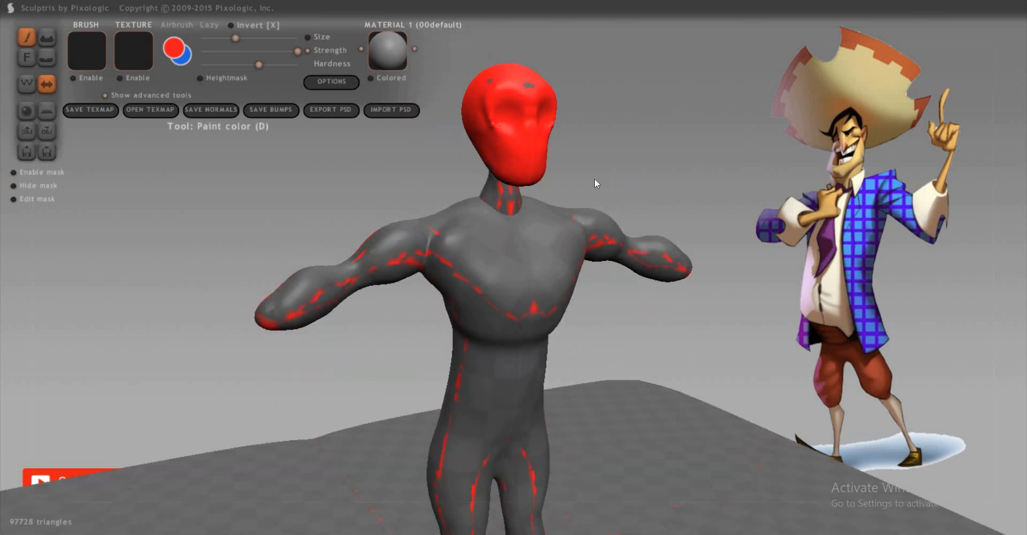